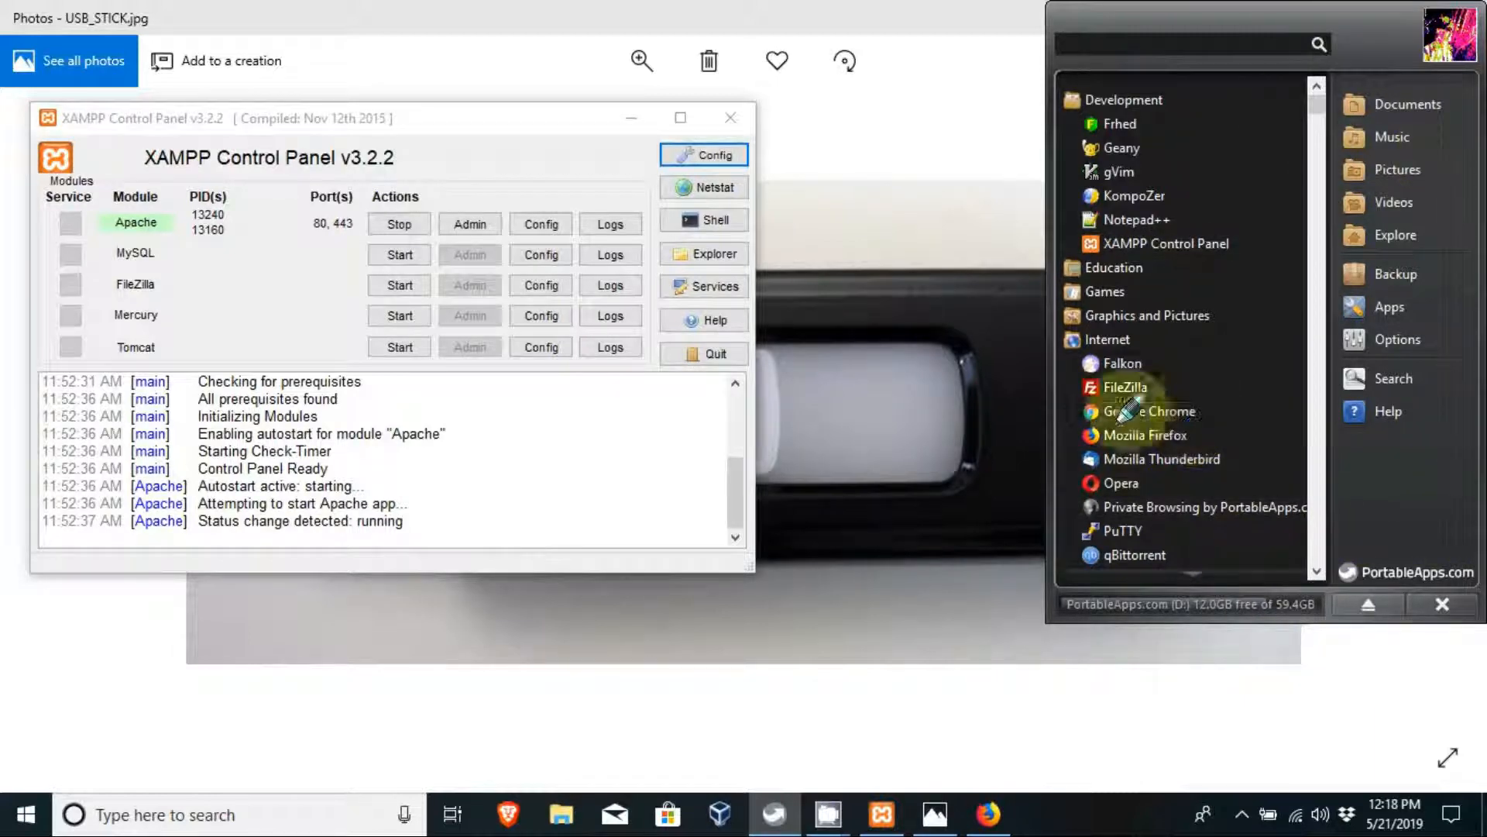
Look through the photos of the USB stick, SD card and portable hard drives.
left_click(924, 135)
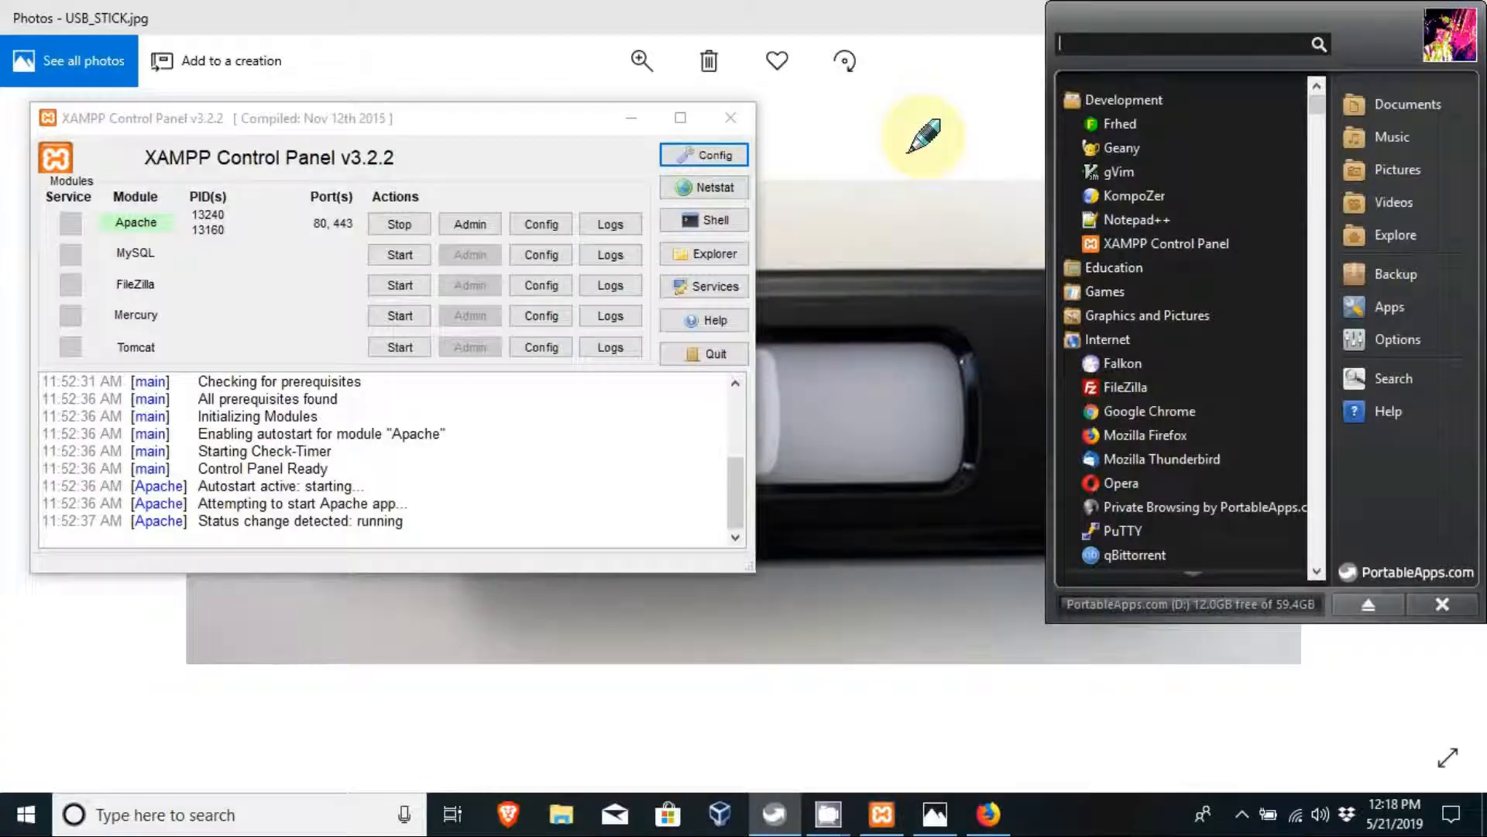
left_click(923, 137)
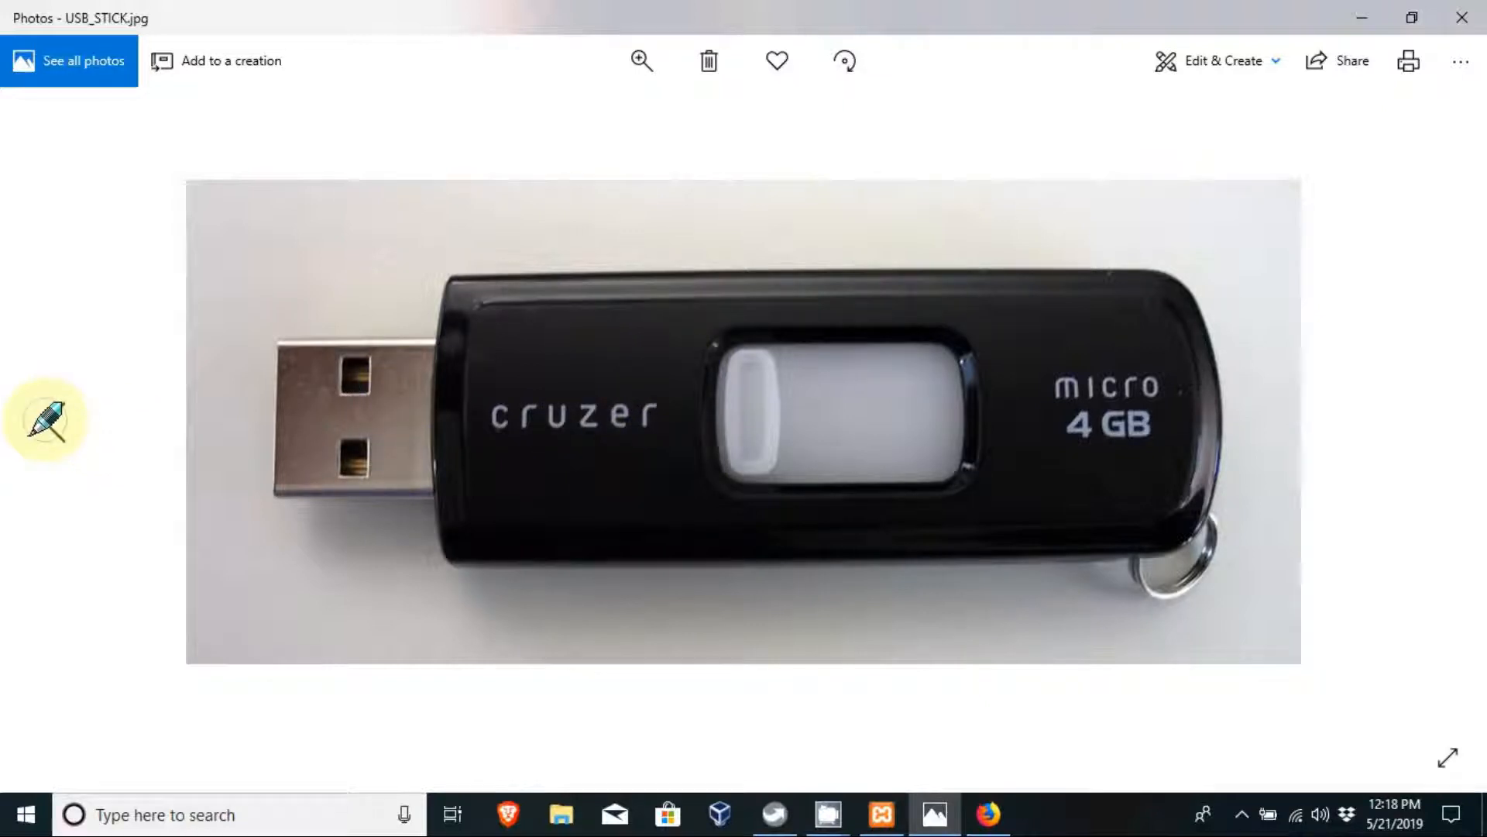
left_click(48, 423)
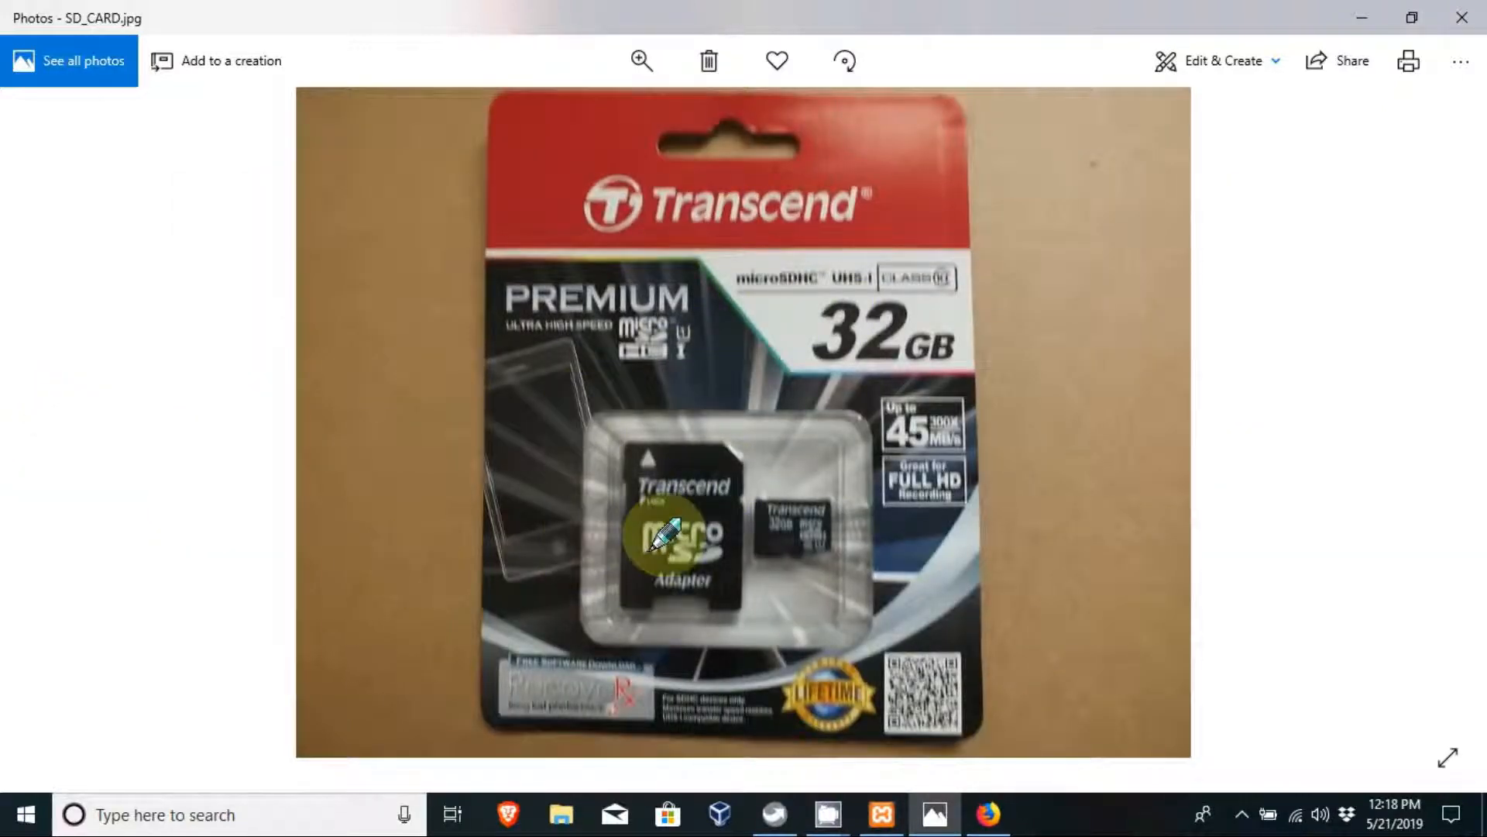
left_click(51, 425)
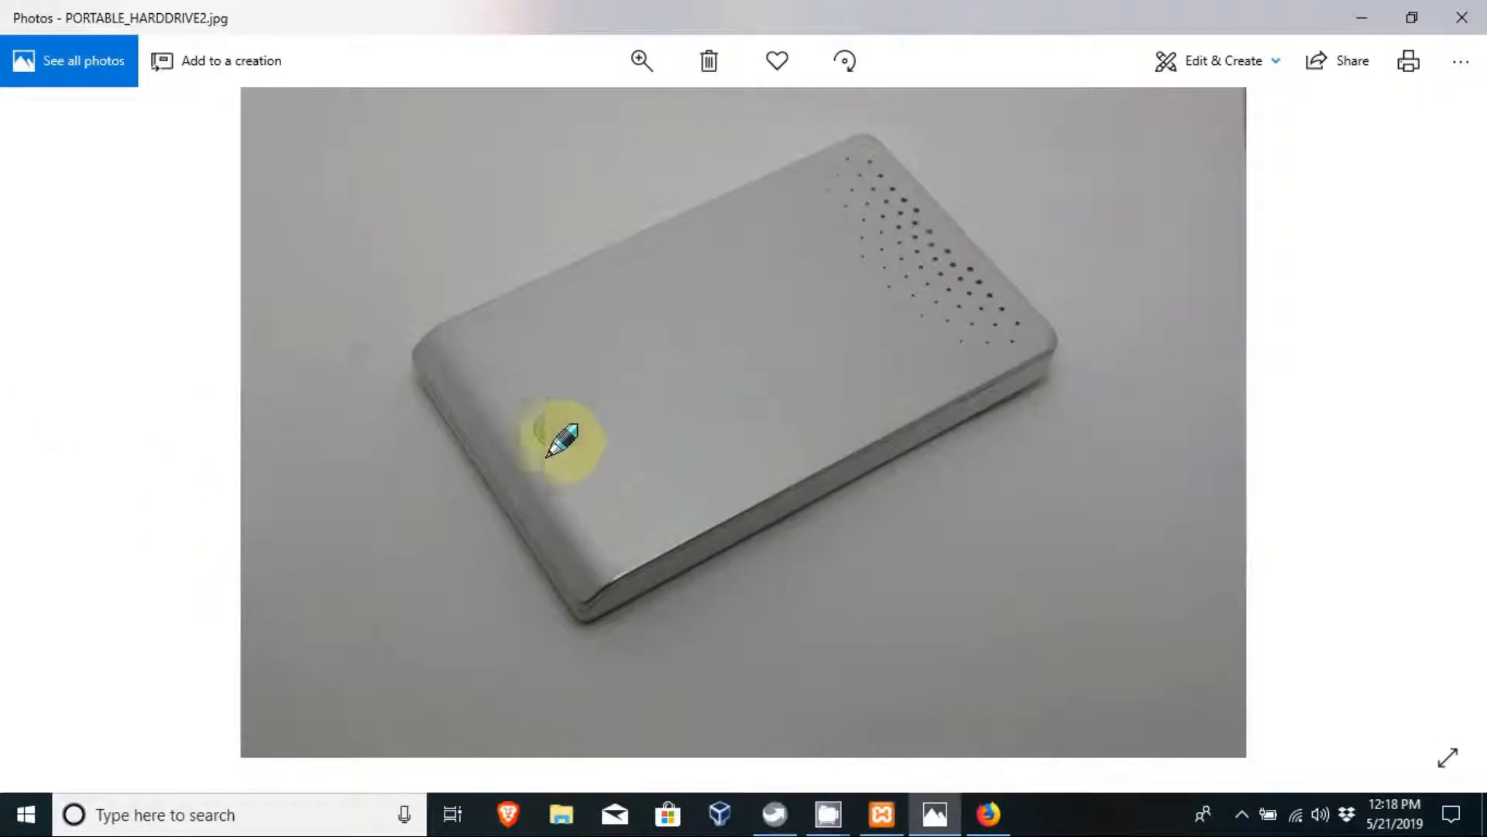
left_click(56, 424)
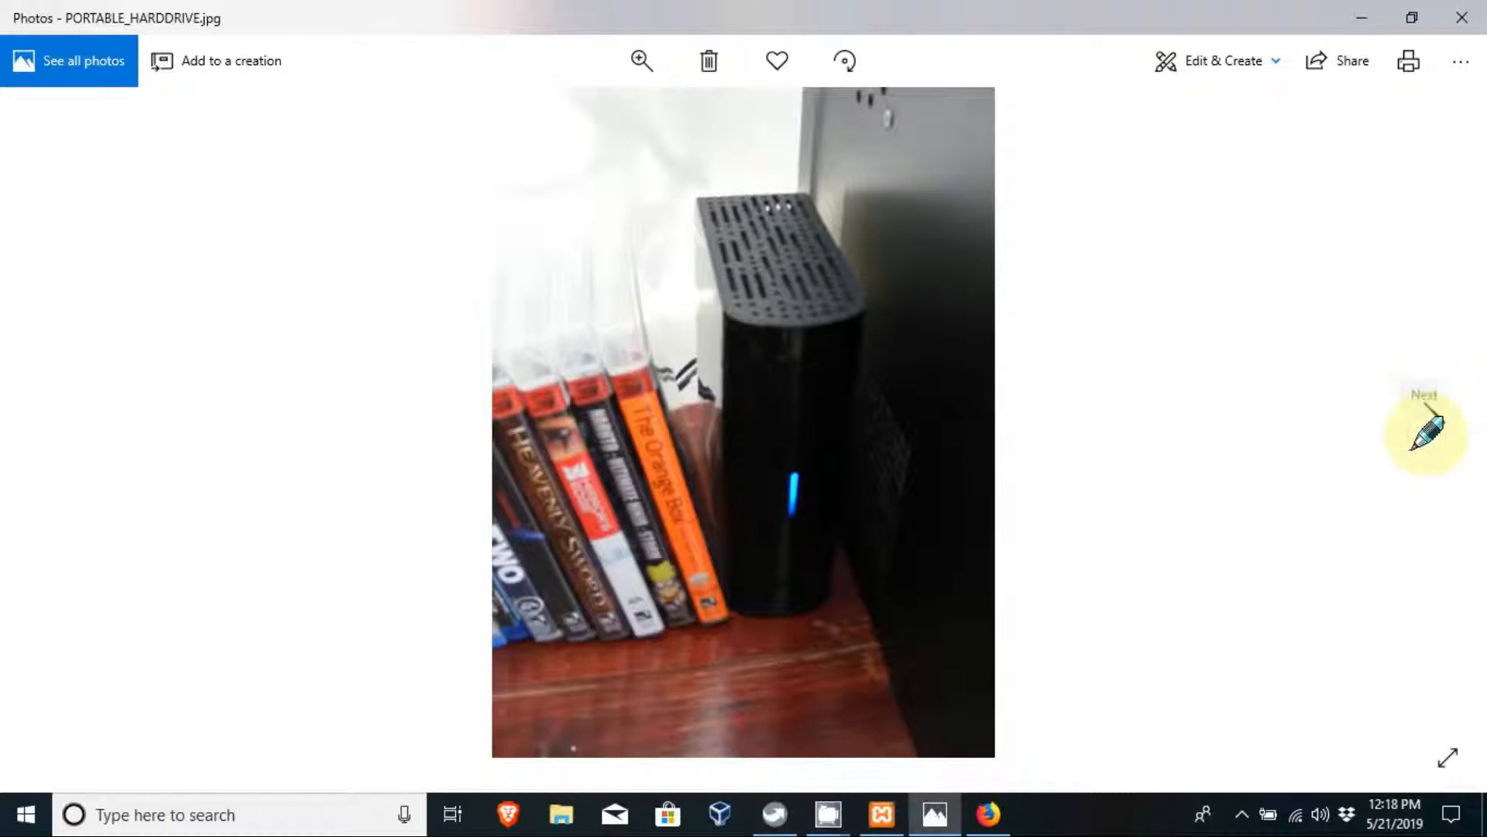
left_click(1431, 425)
left_click(1432, 424)
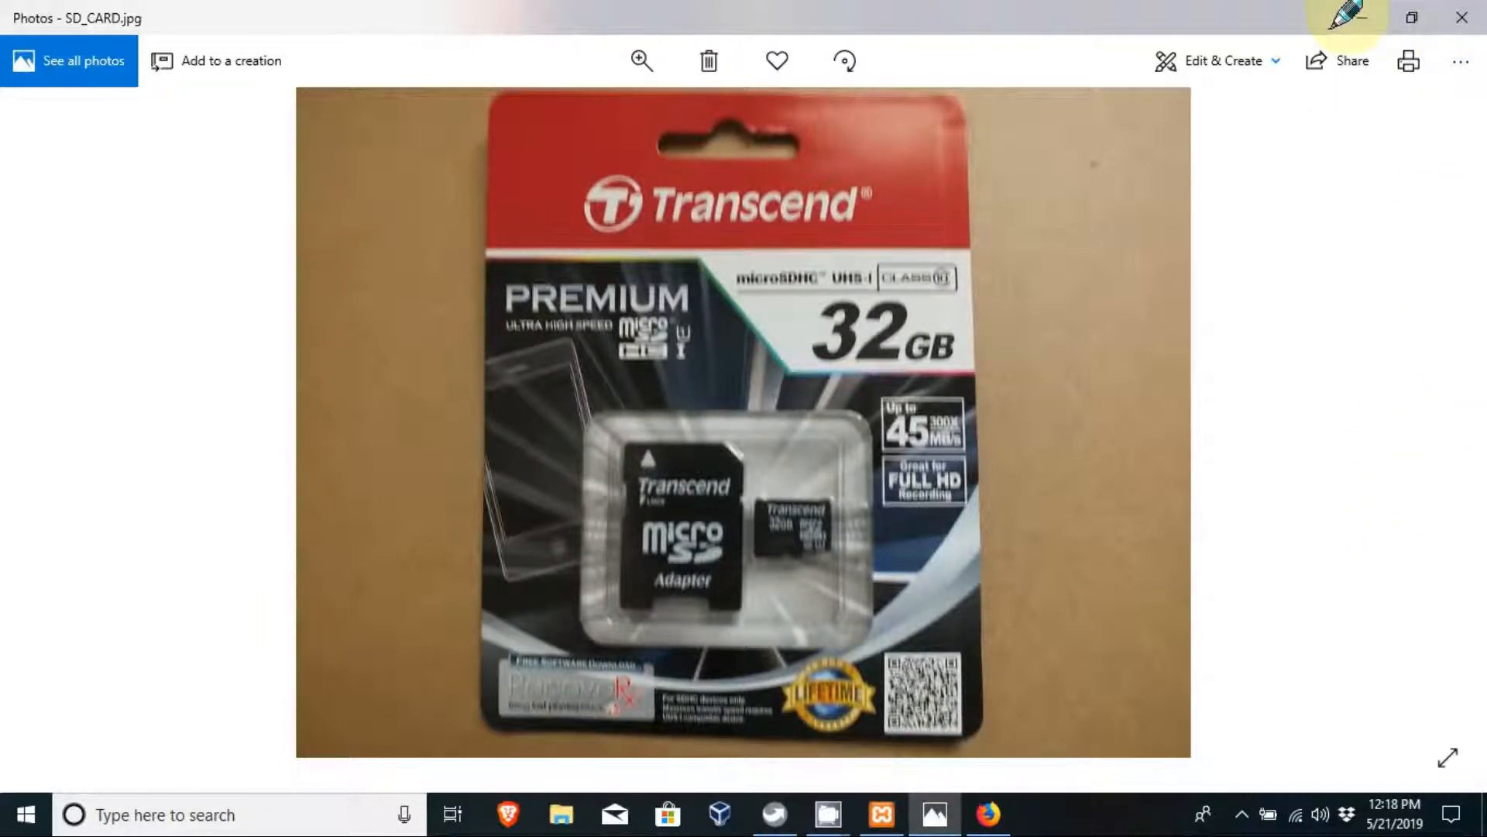
Switch to Firefox and look over the PortableApps.com home page, comparing it with the installed PortableApps menu.
left_click(1449, 21)
left_click(1119, 15)
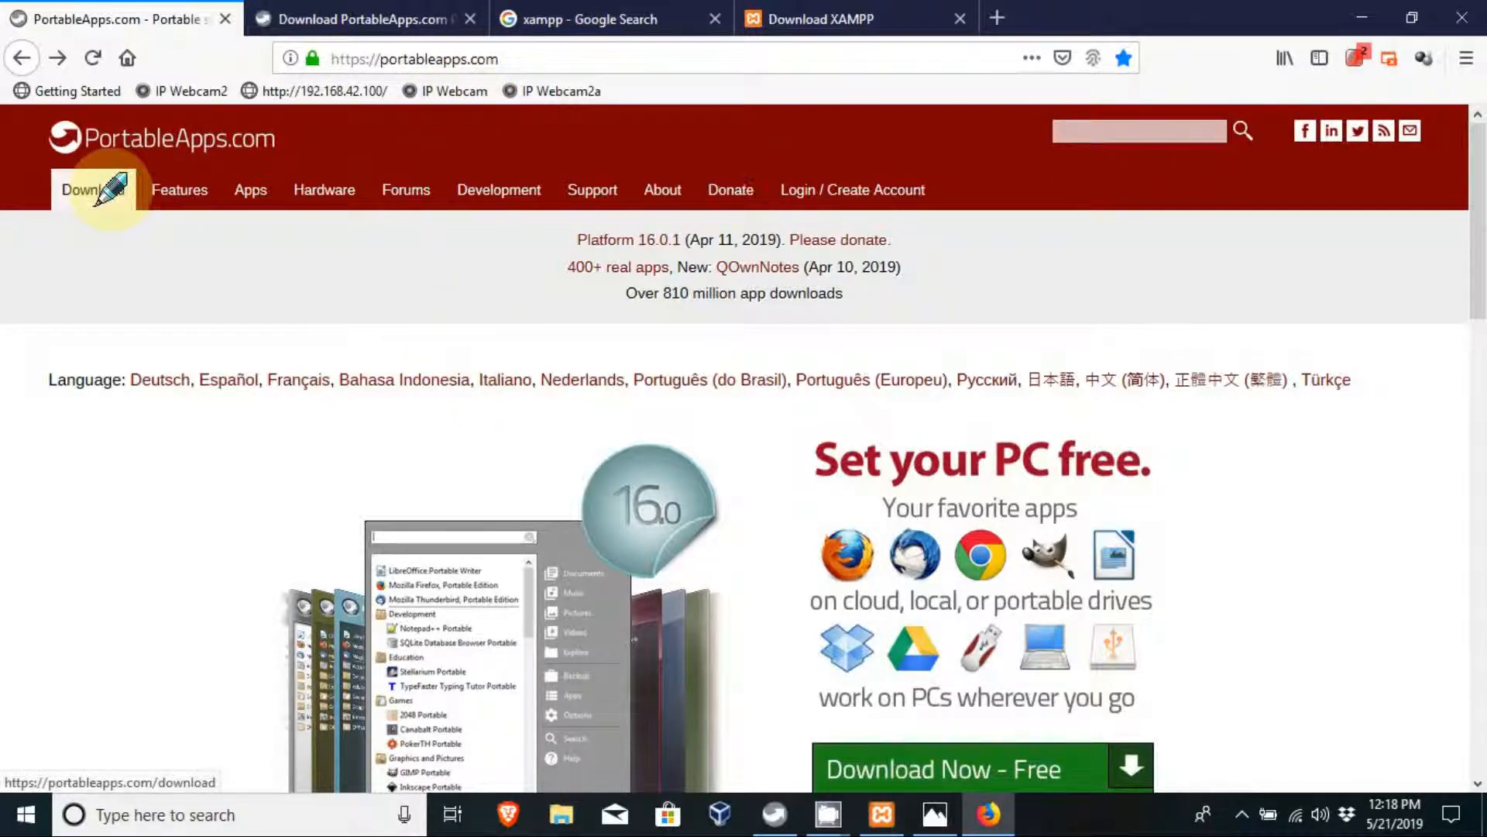
scroll(258, 537, "down", 5)
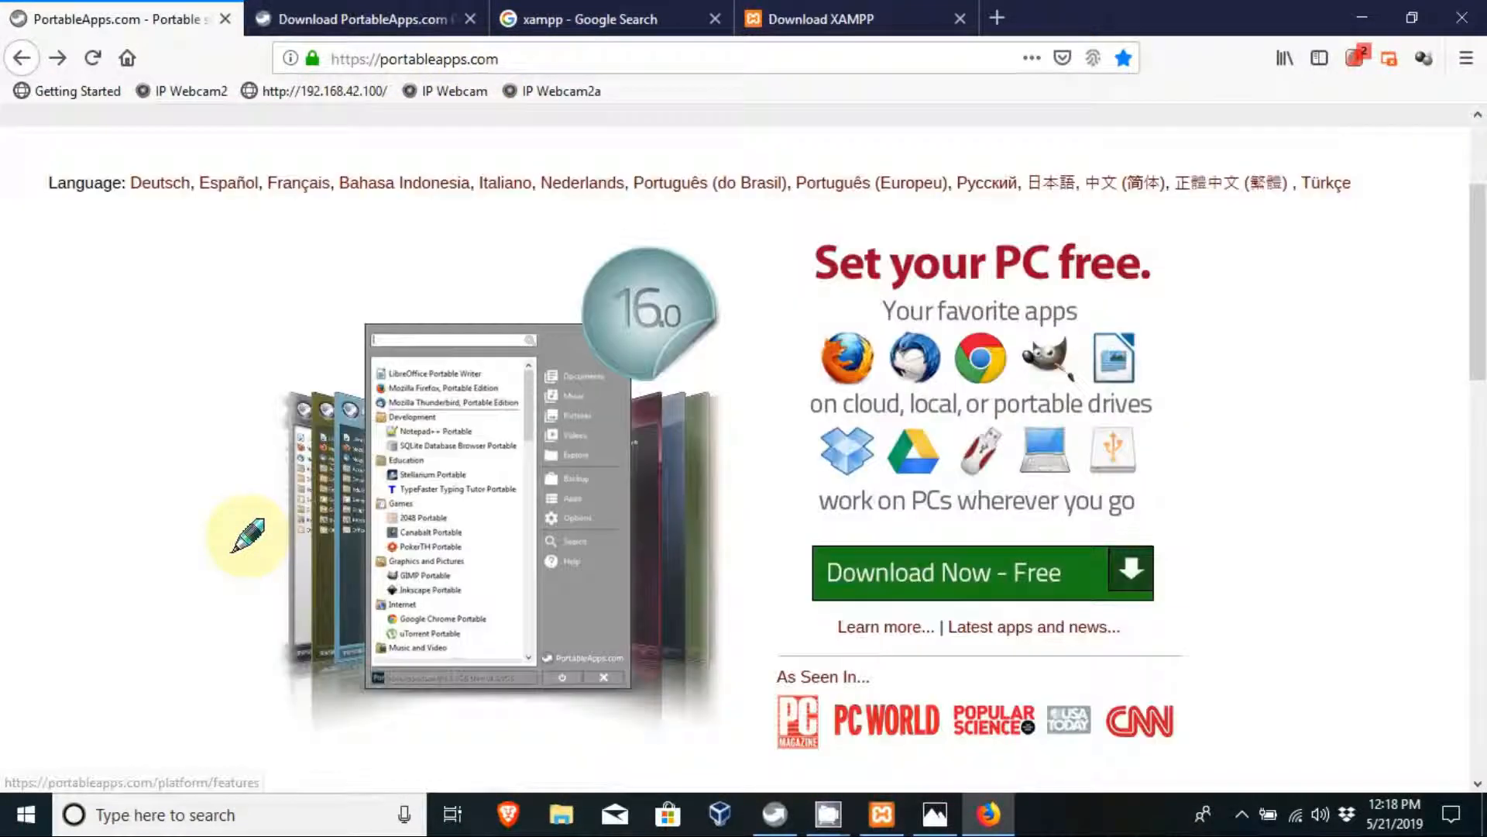
left_click(773, 815)
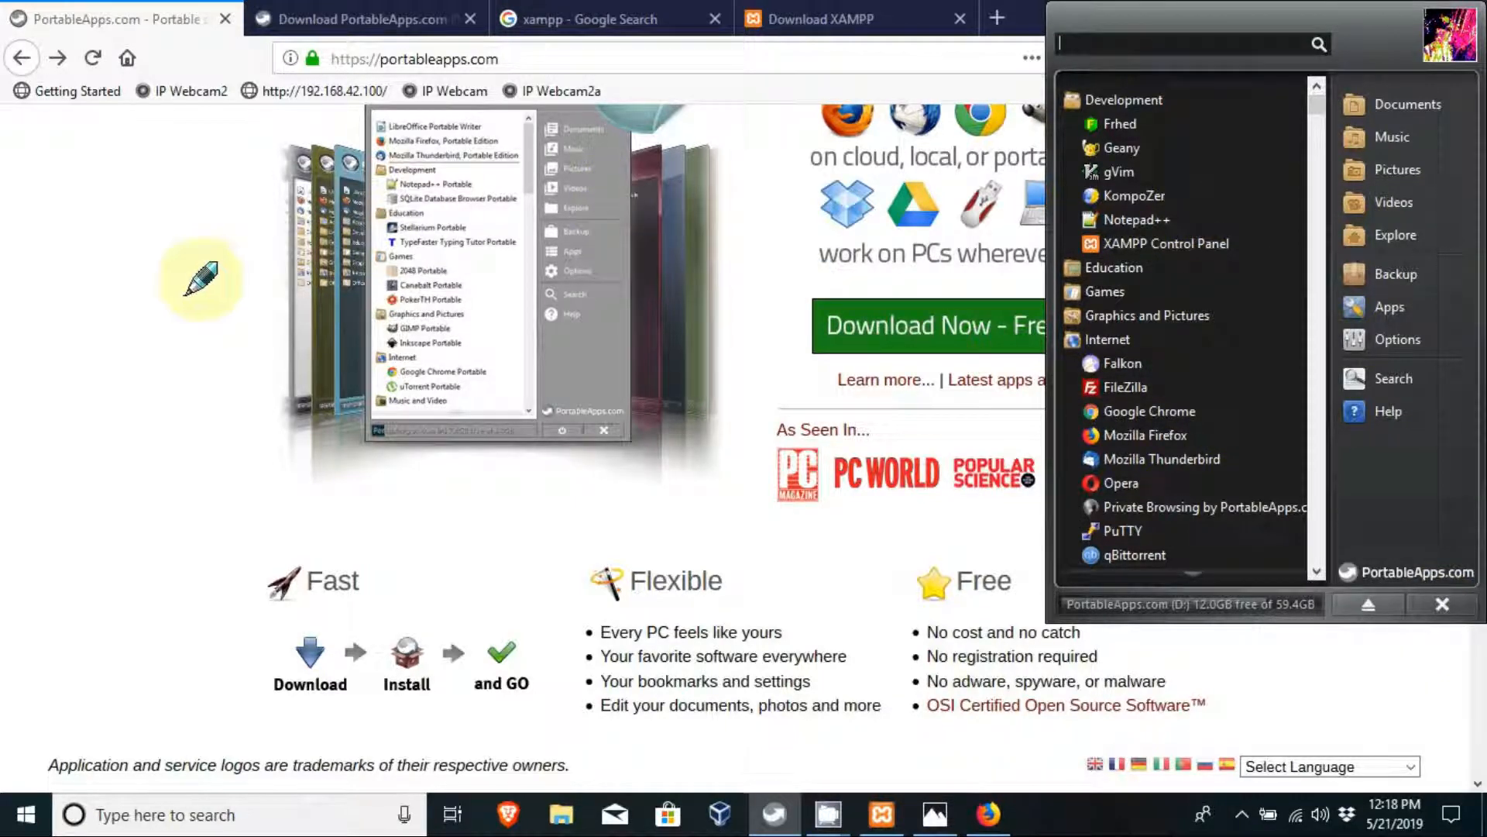
left_click(216, 292)
scroll(221, 293, "up", 5)
Show the download page for the PortableApps.com Platform.
left_click(364, 17)
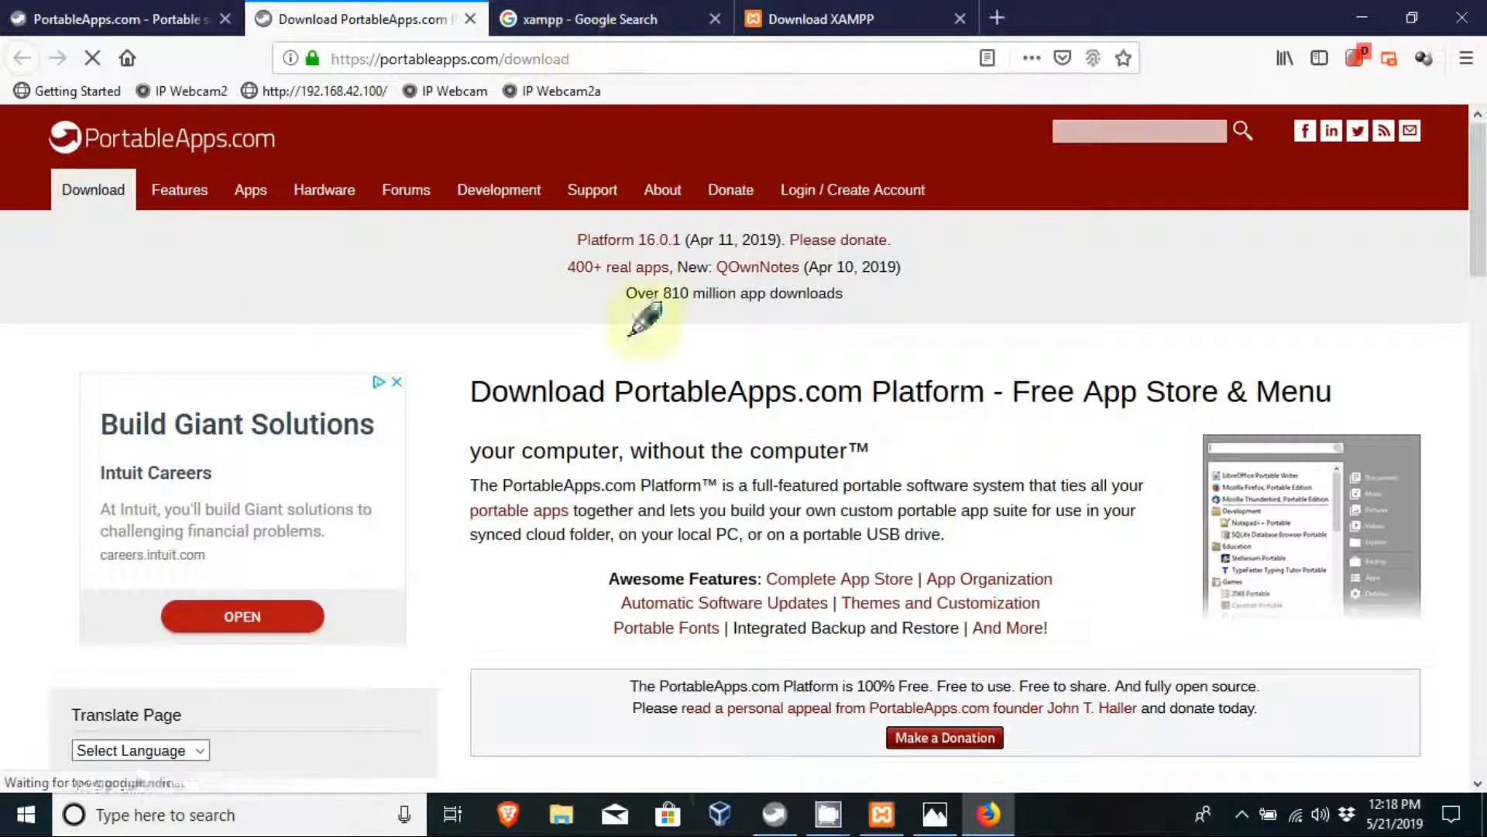
left_click(564, 817)
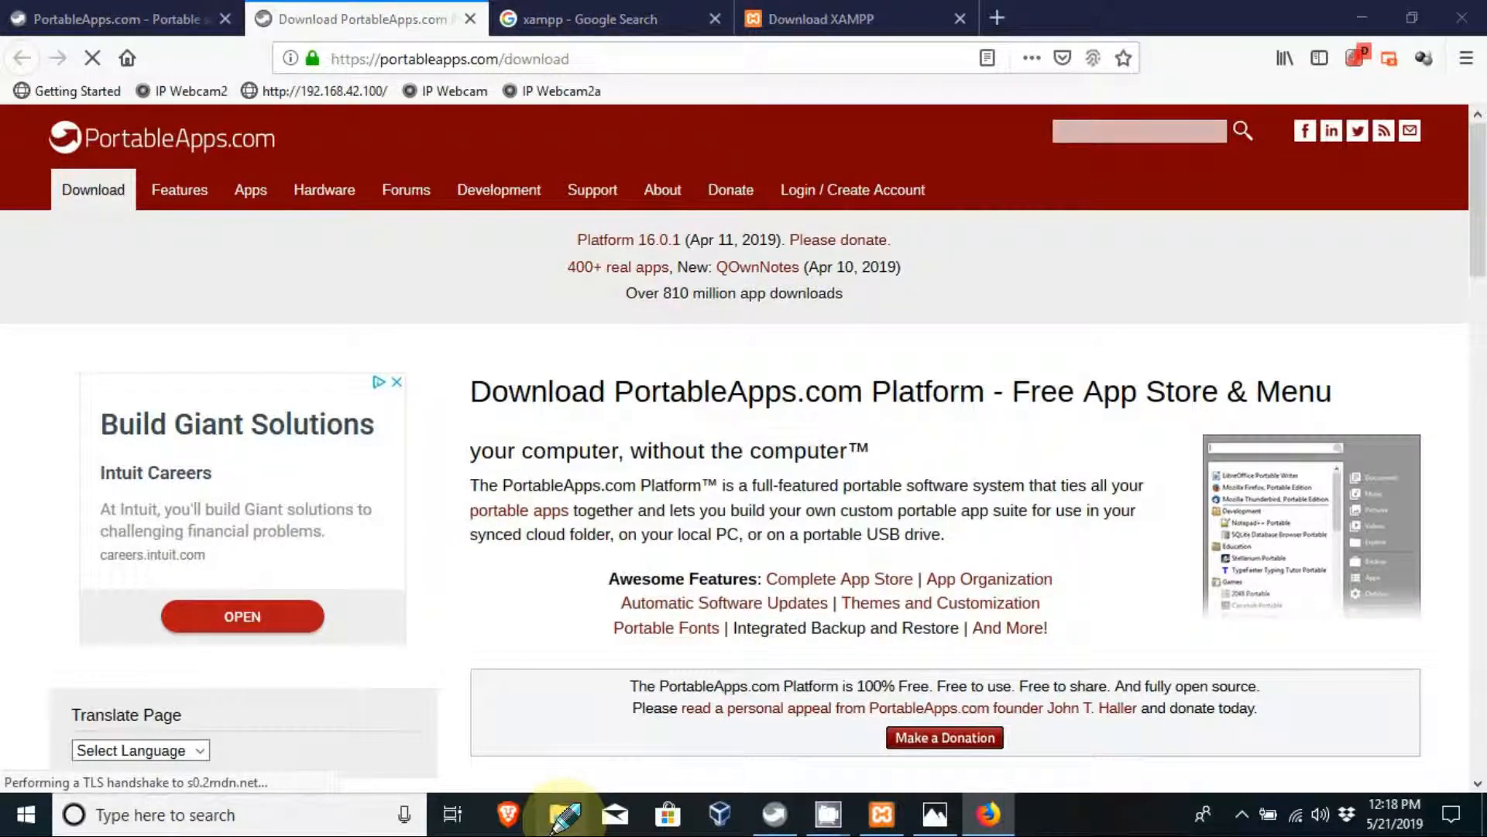
left_click(614, 17)
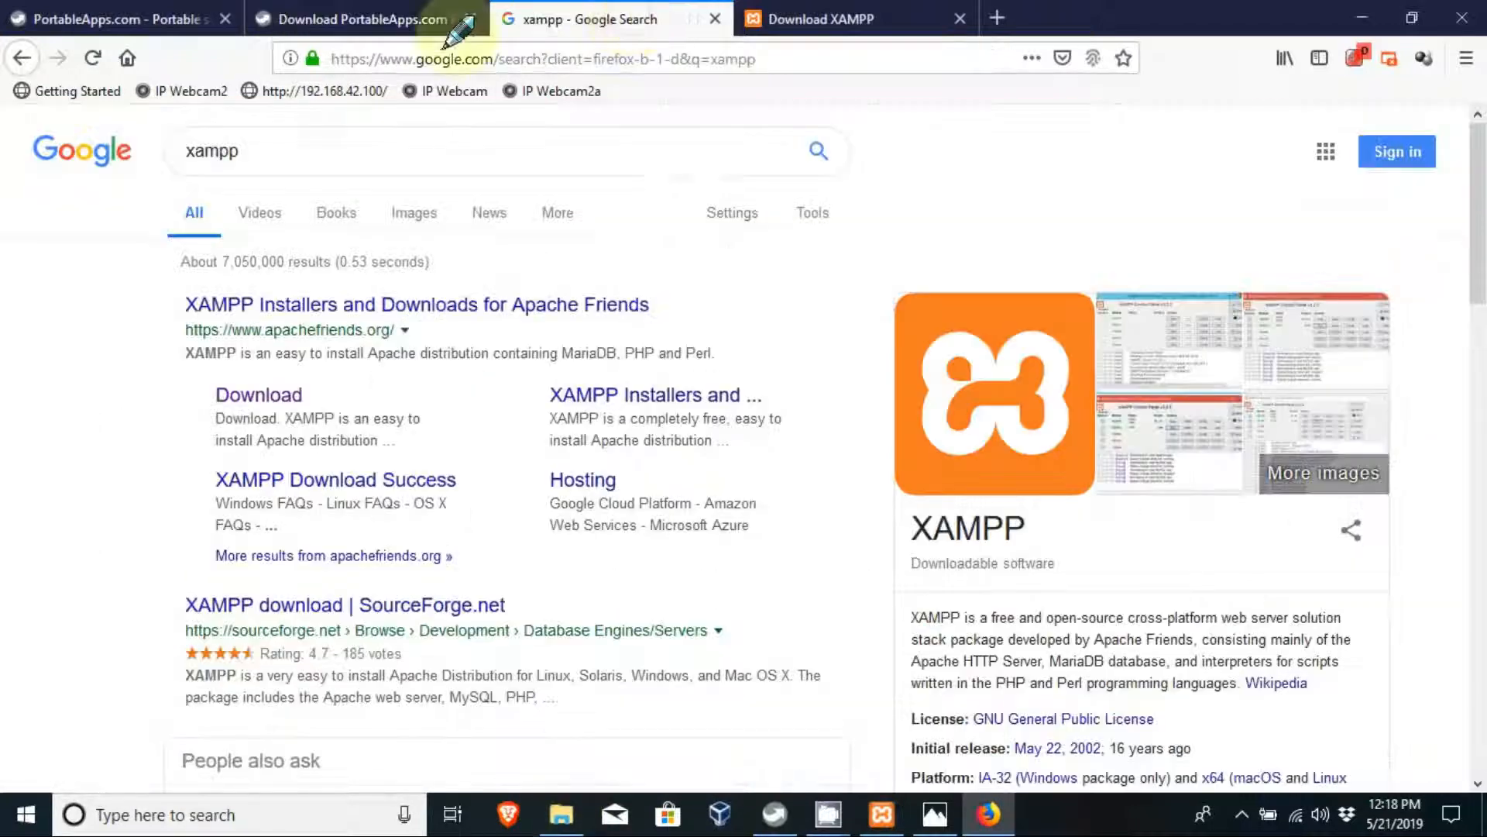
left_click(364, 17)
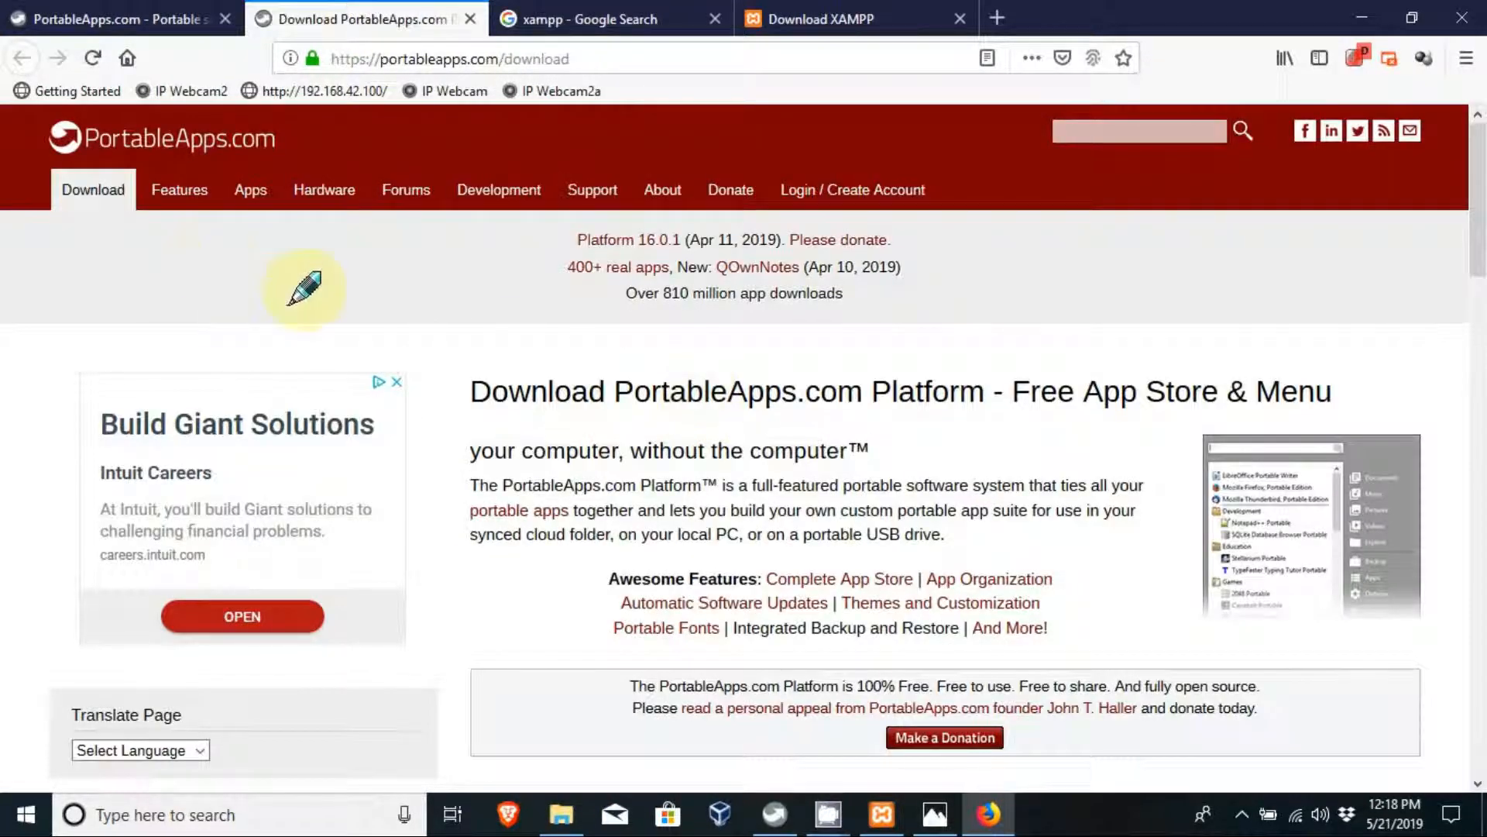
View the xampp search results and the XAMPP for Windows versions on the Apache Friends download page.
left_click(616, 19)
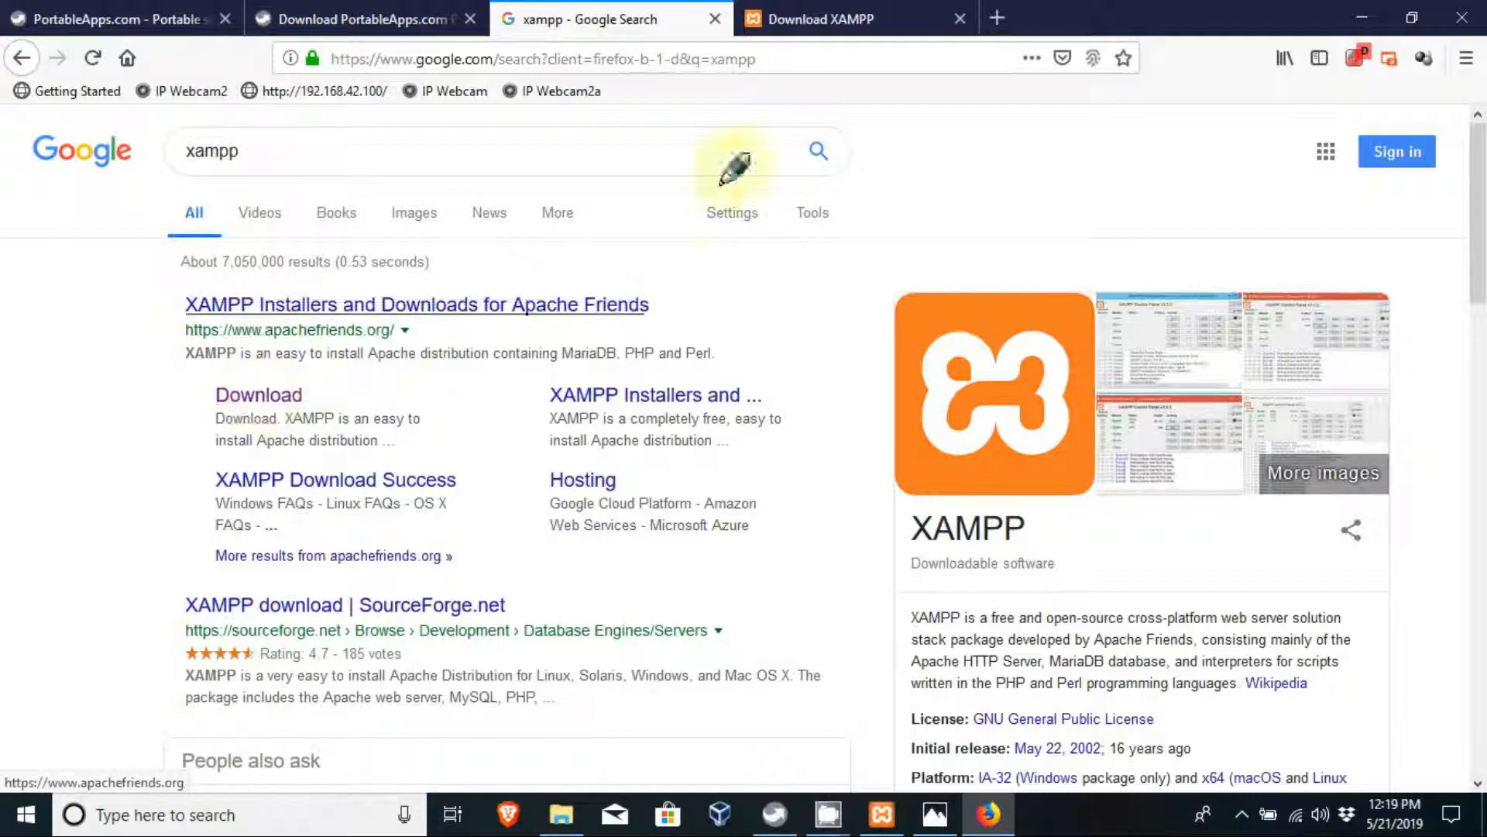
left_click(844, 21)
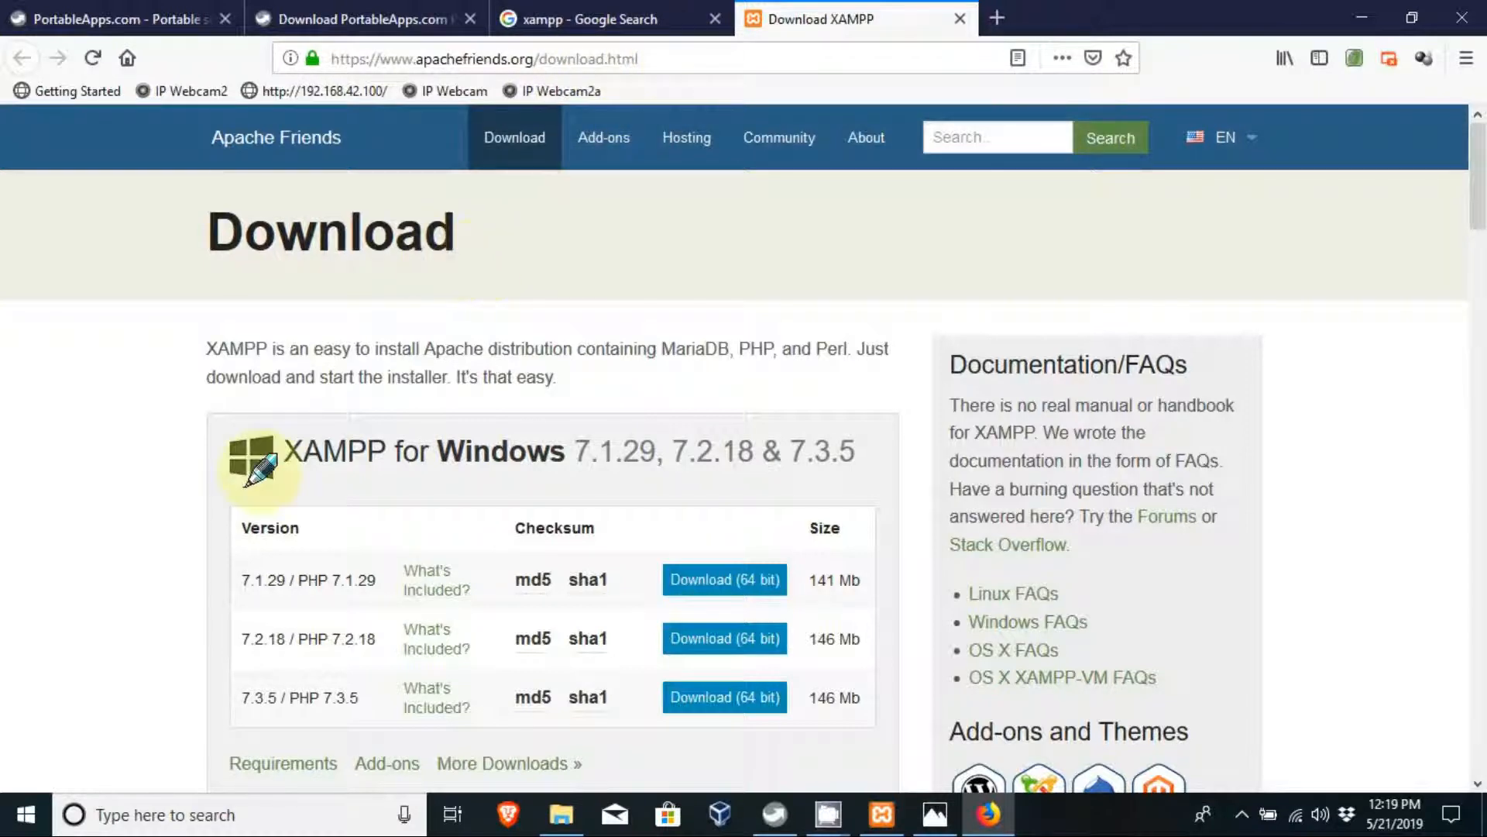
scroll(147, 448, "down", 3)
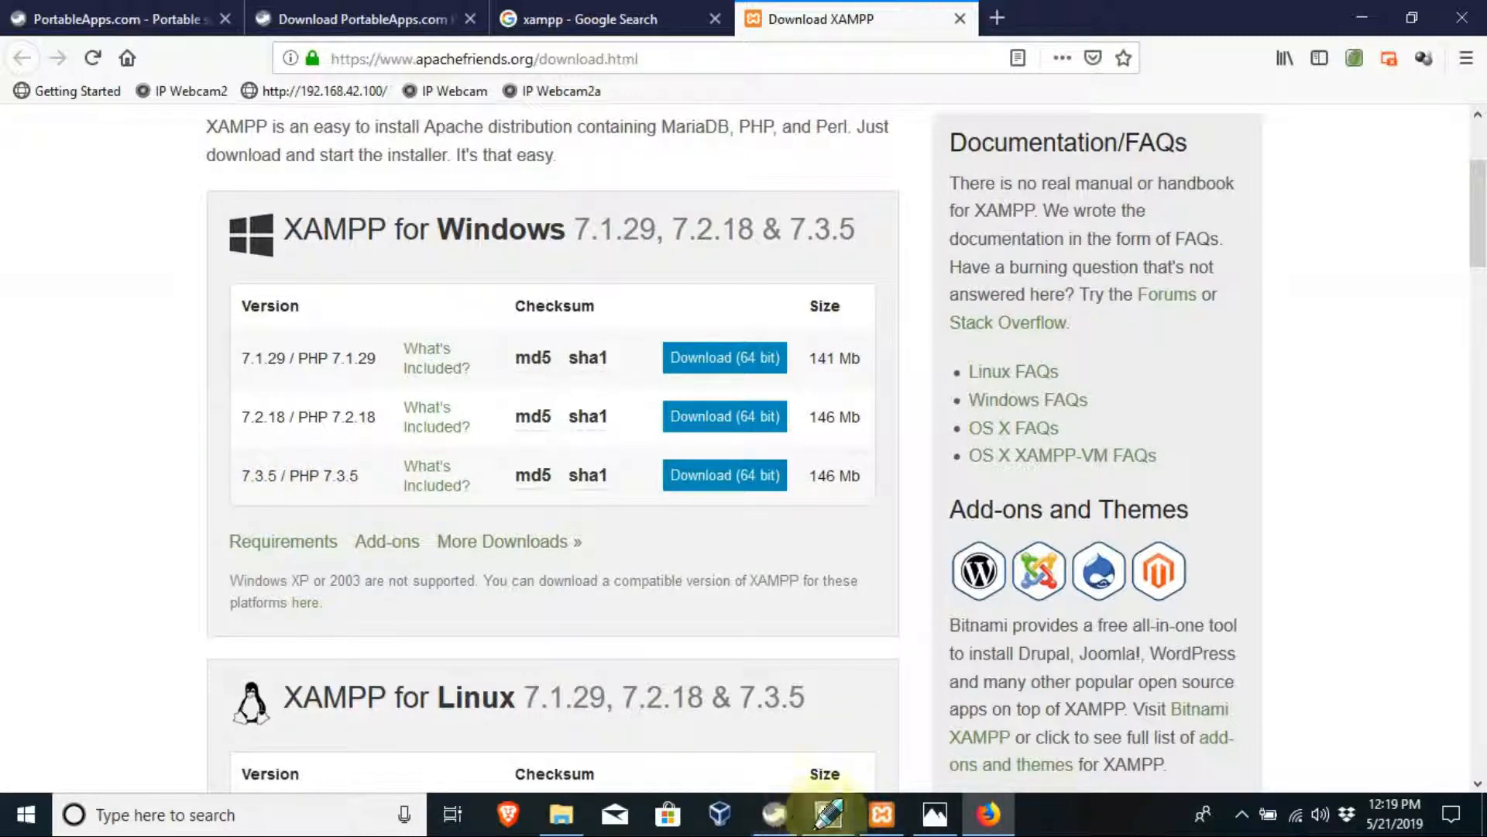
mouse_move(820, 825)
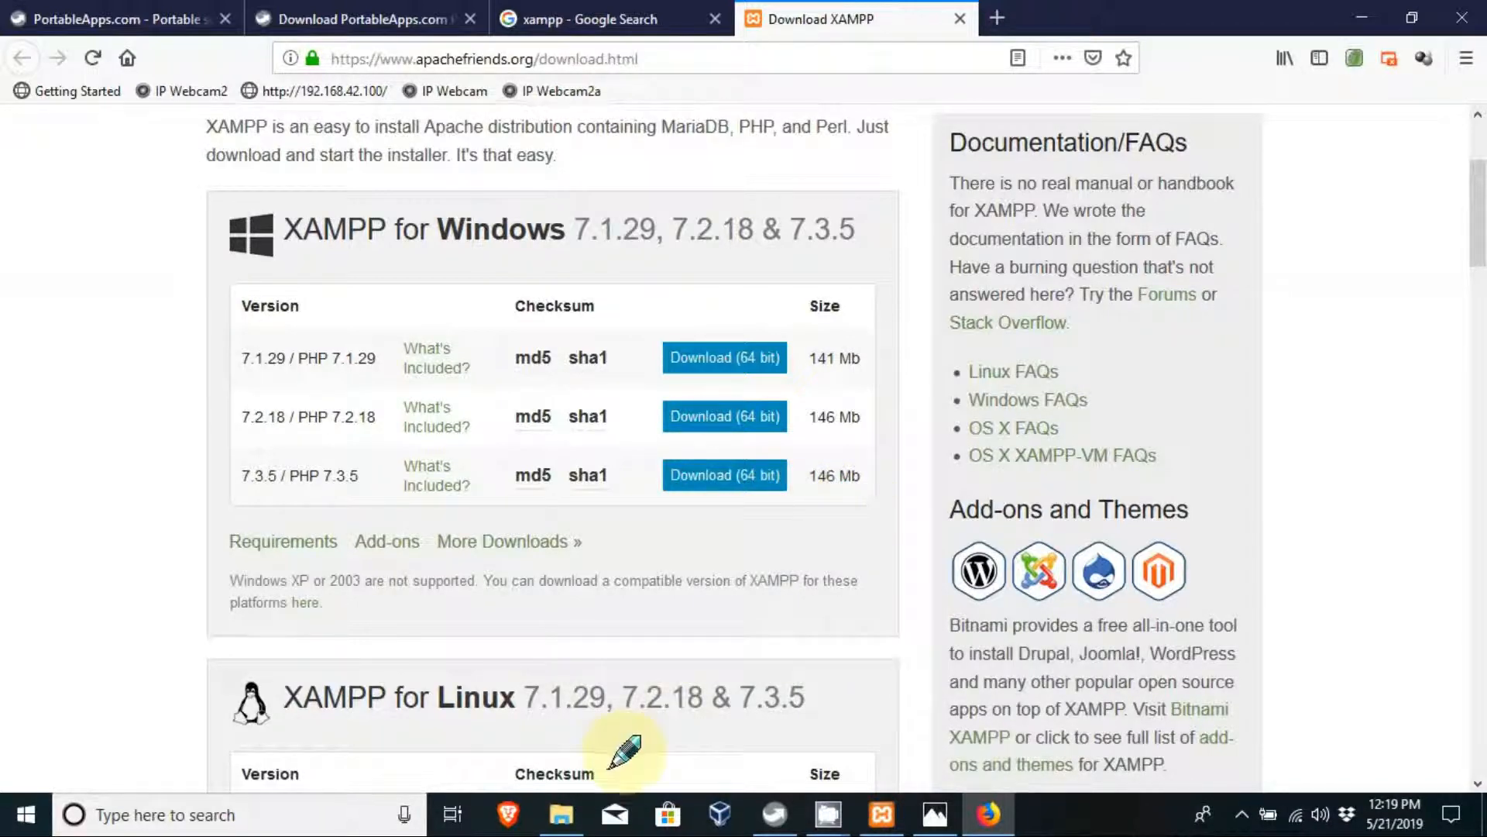
Open the Downloads folder in File Explorer and minimize the browser window.
left_click(561, 813)
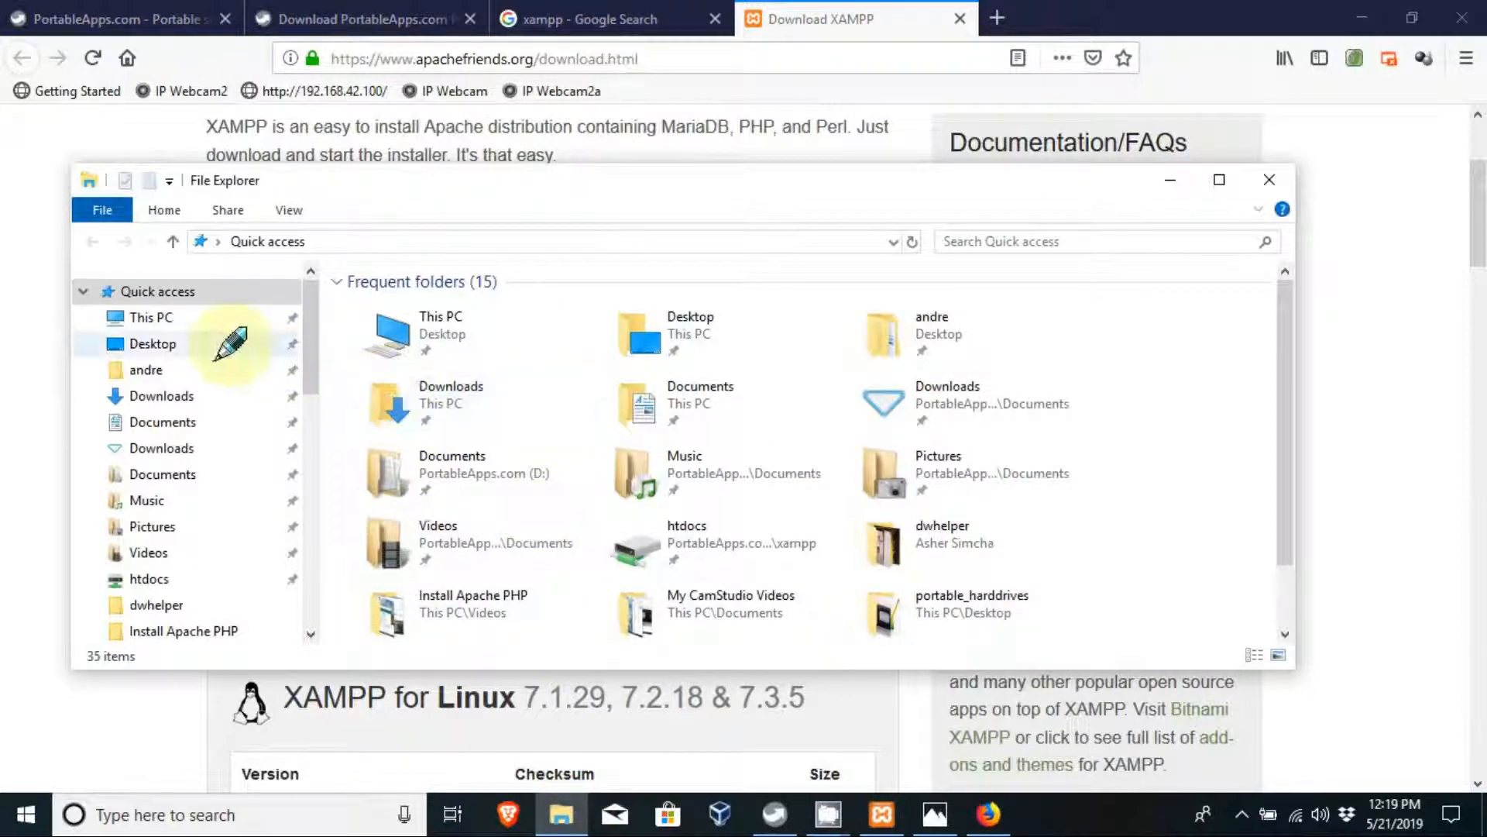
left_click(177, 396)
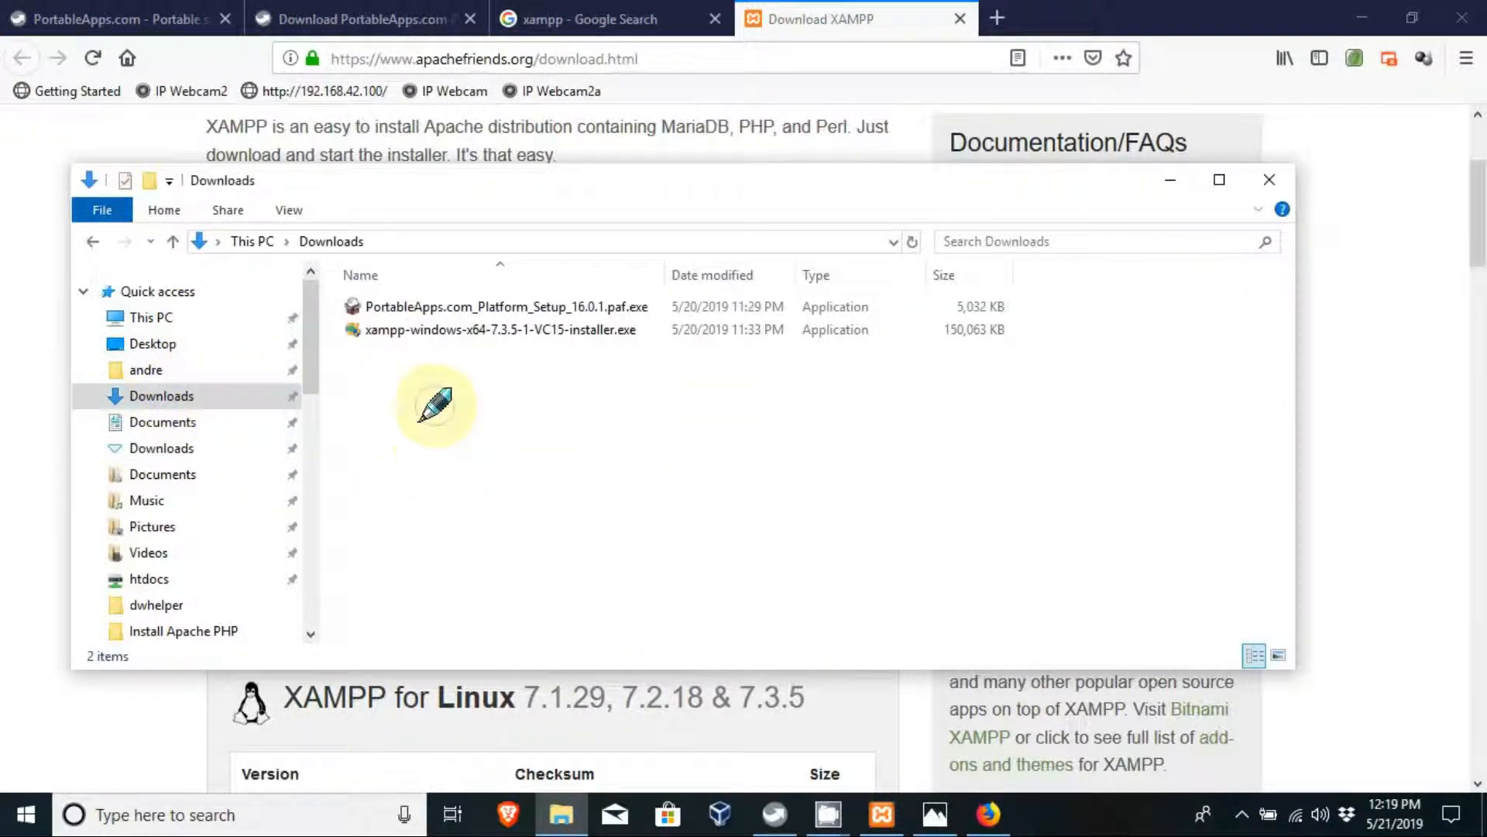
left_click(1361, 17)
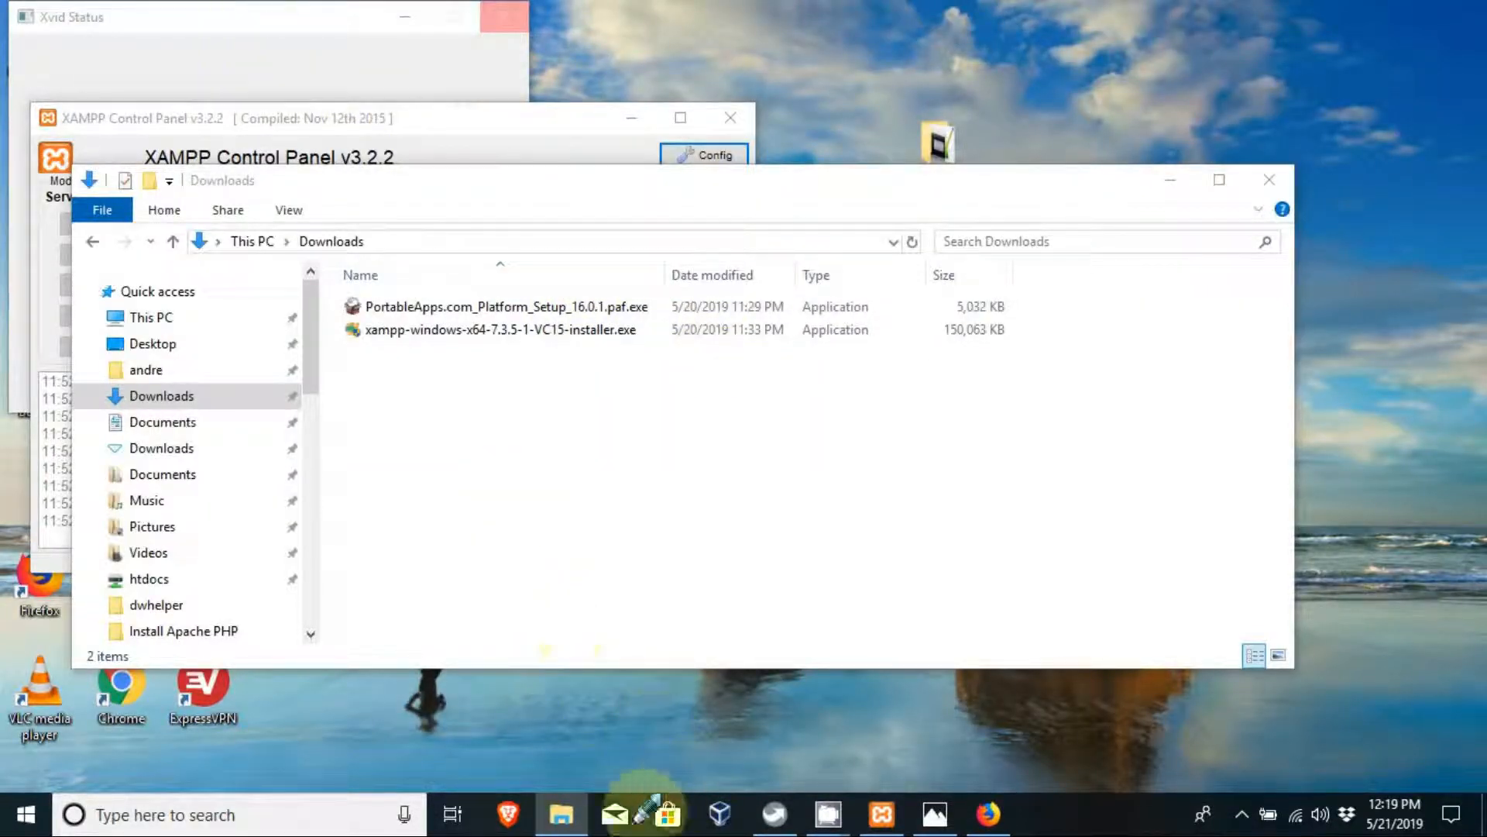
Open a second File Explorer window showing This PC and place it lower, leaving the Downloads window's title area uncovered.
right_click(554, 813)
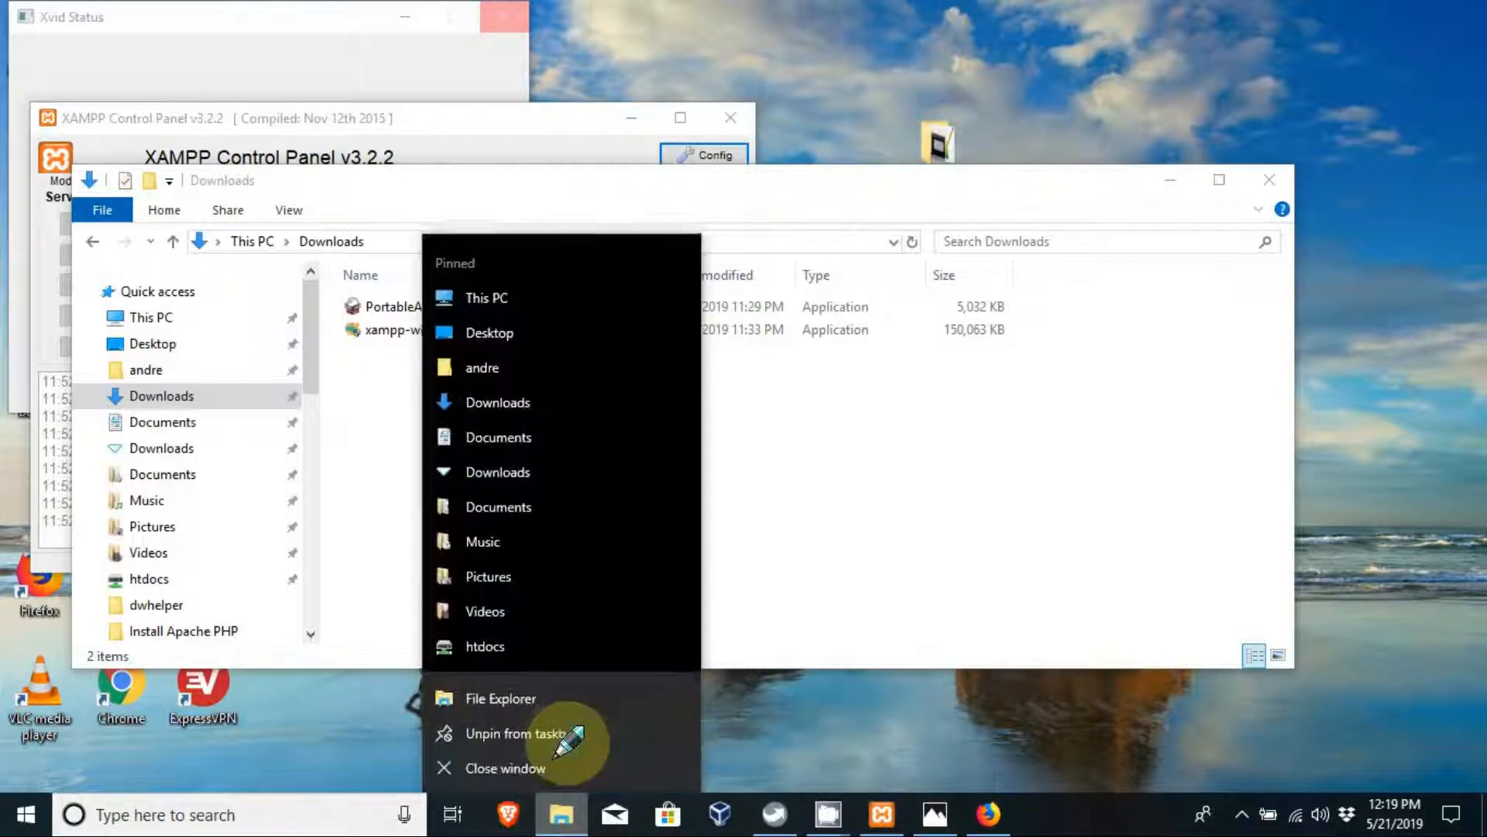
left_click(524, 695)
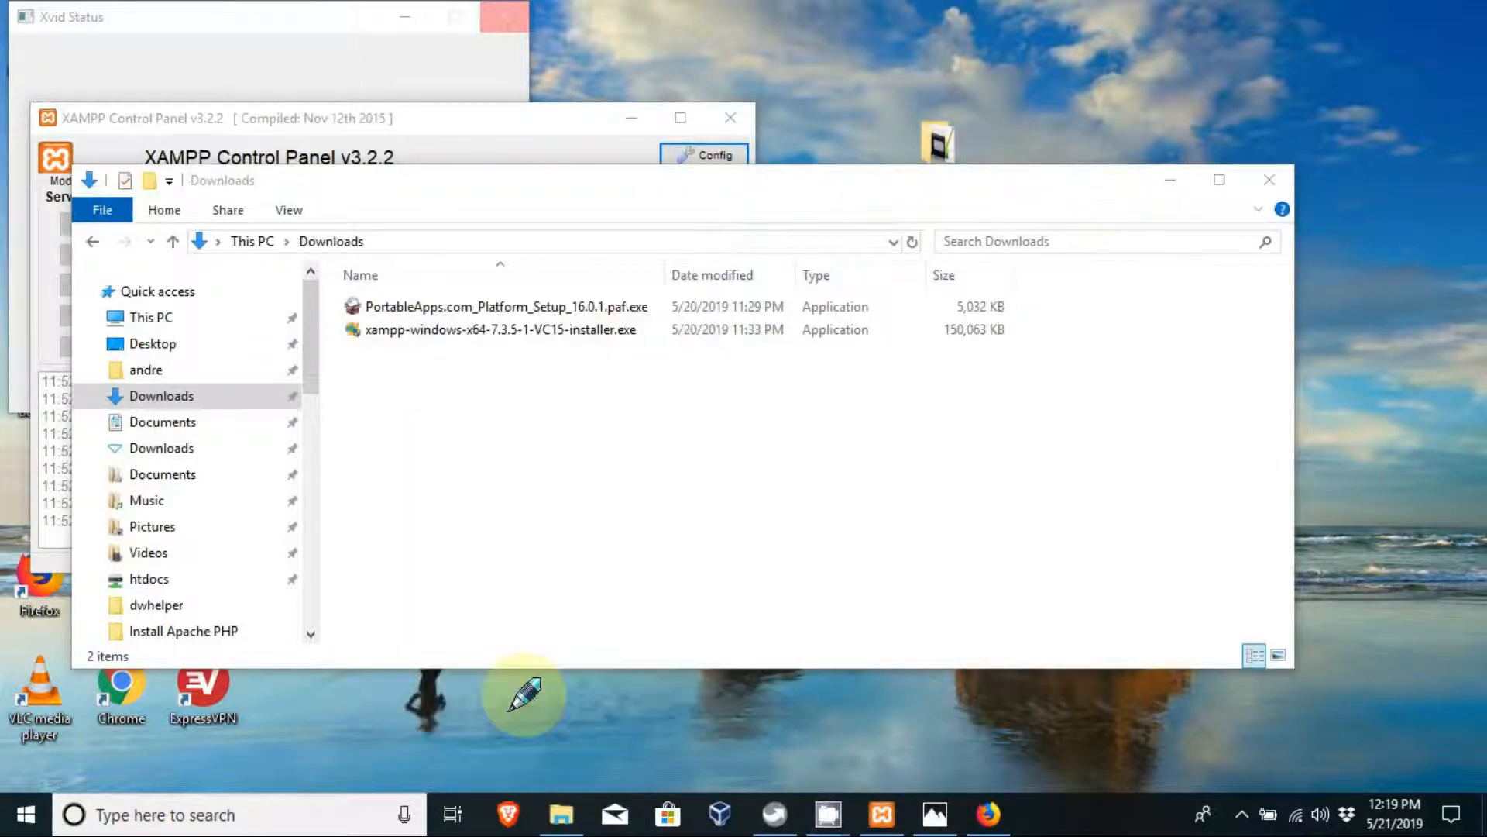
left_click_drag(595, 167, 596, 6)
left_click(93, 144)
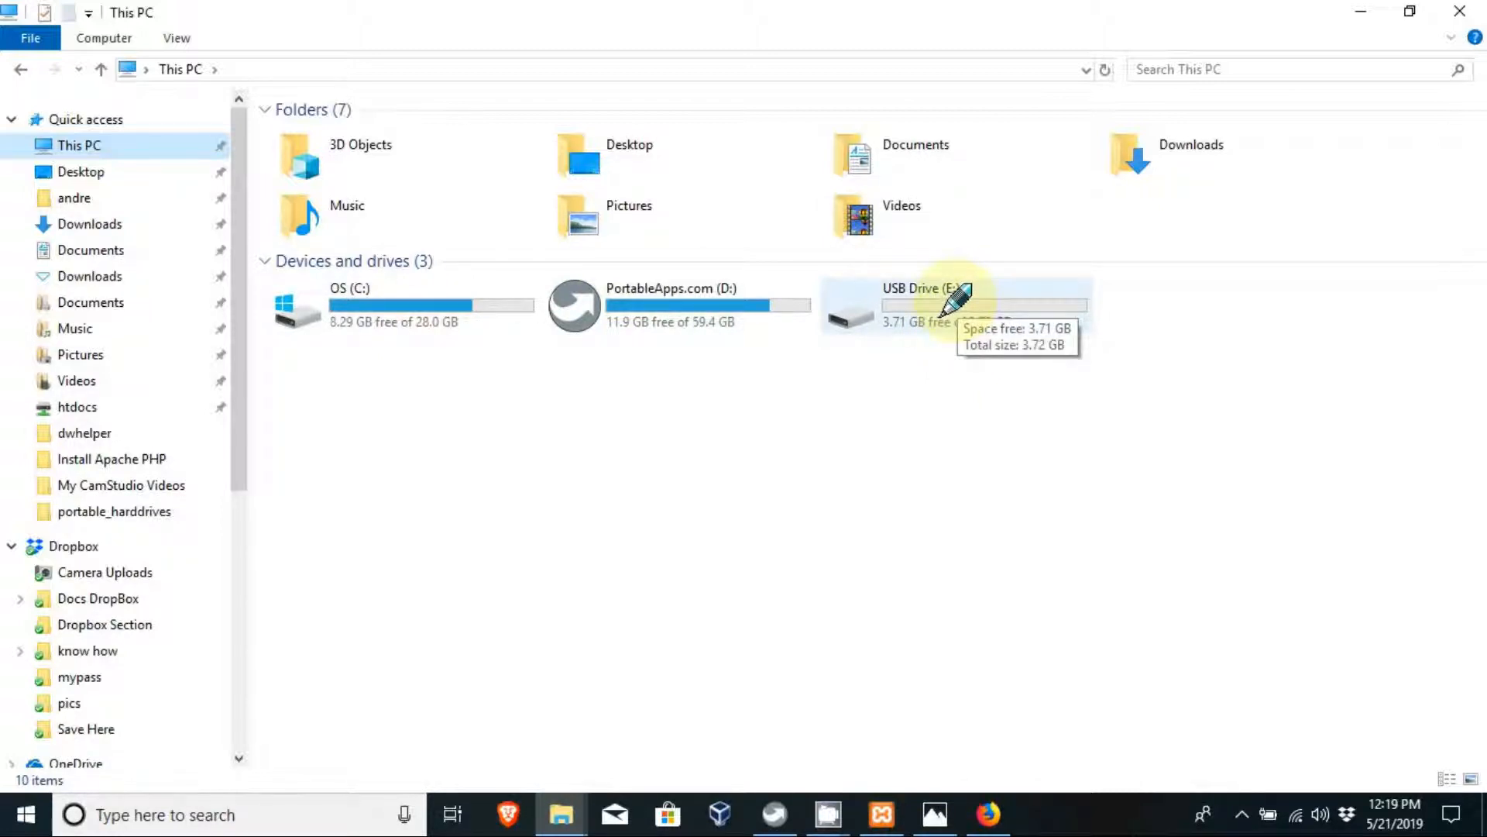
left_click_drag(904, 16, 709, 199)
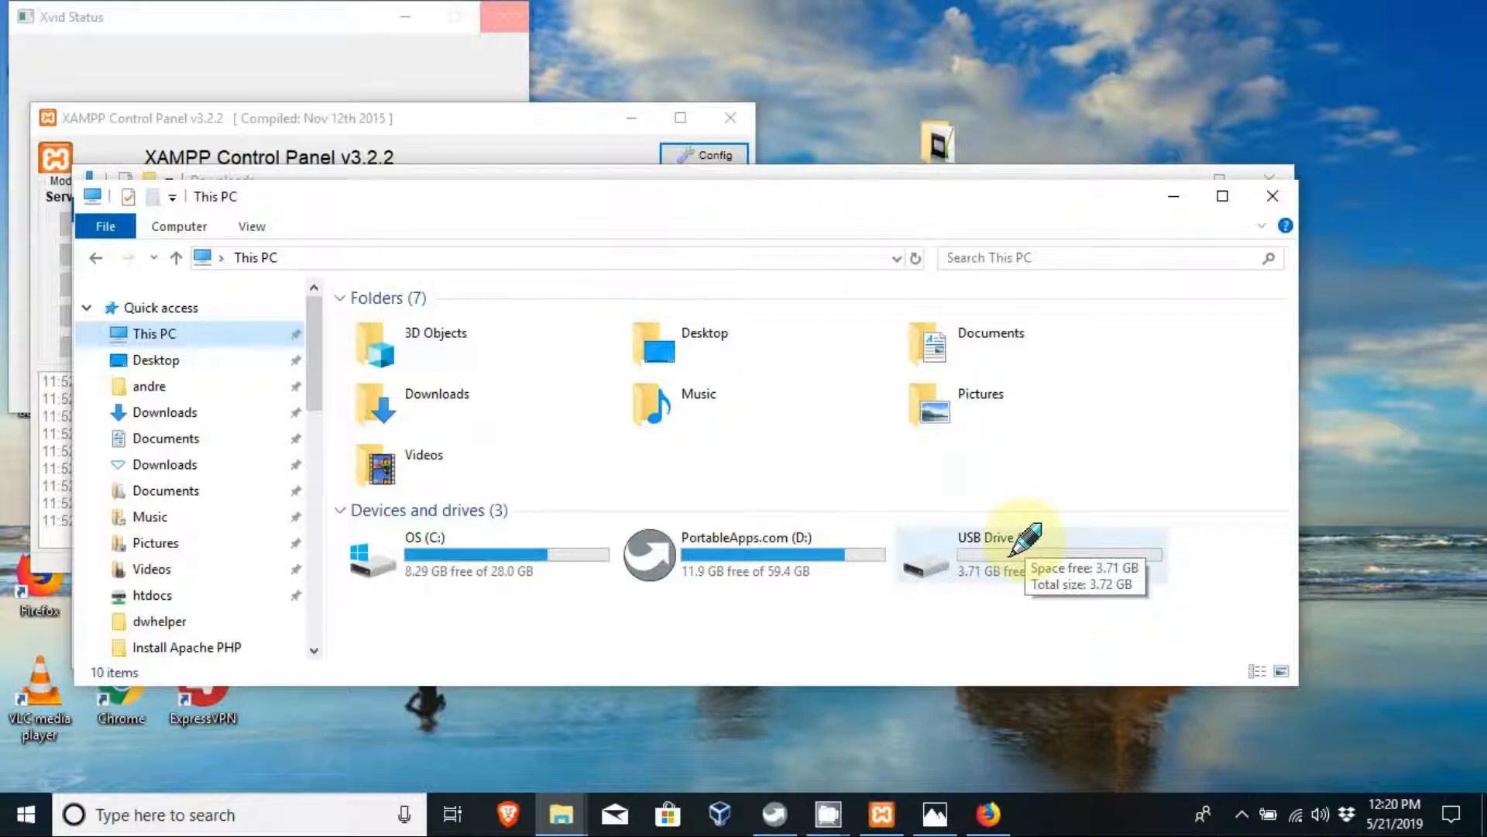
left_click_drag(557, 194, 567, 288)
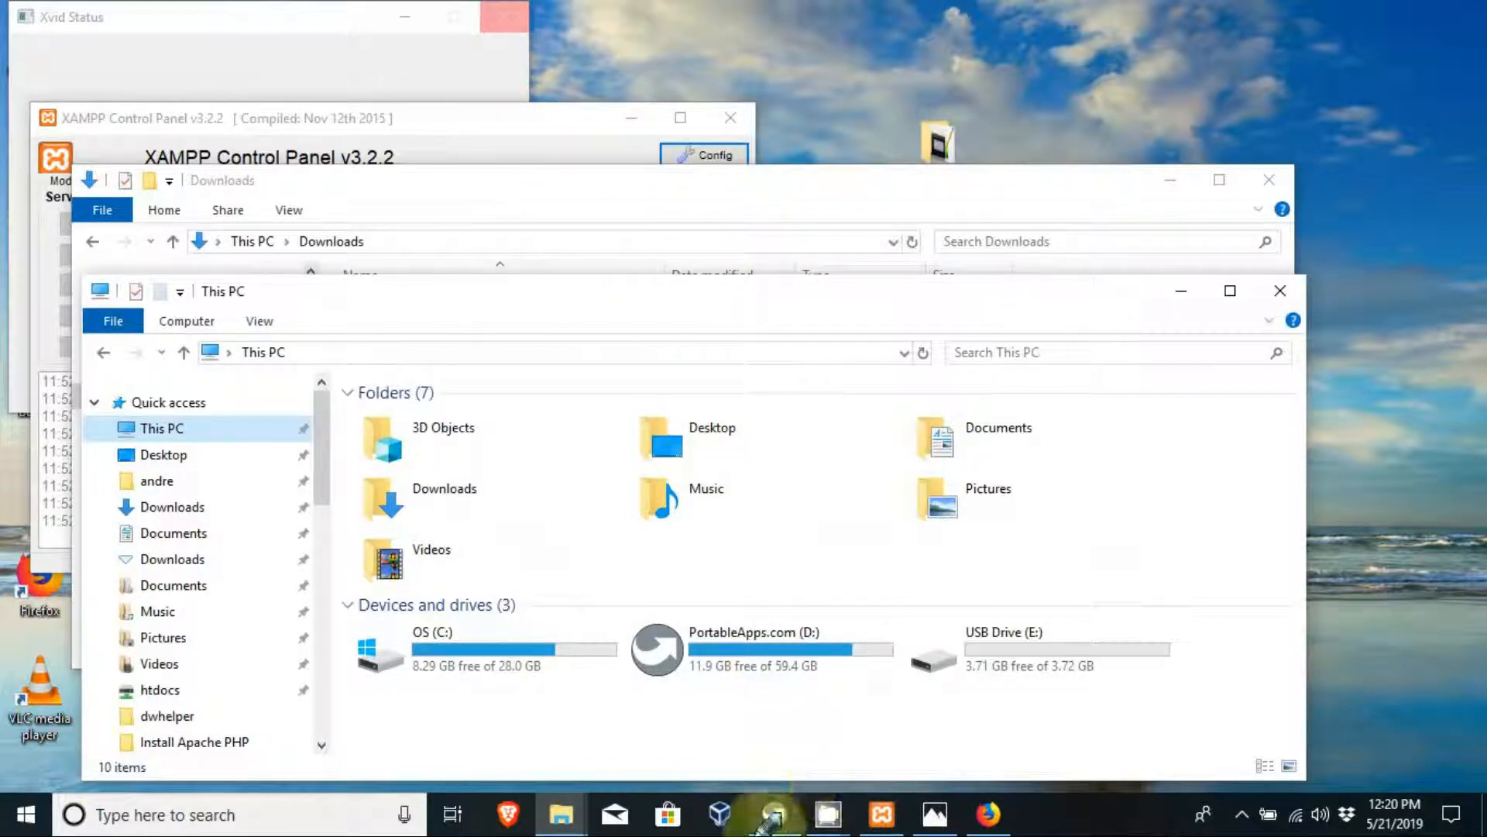
Look at the installed PortableApps menu and bring the Downloads window in front of This PC.
left_click(773, 815)
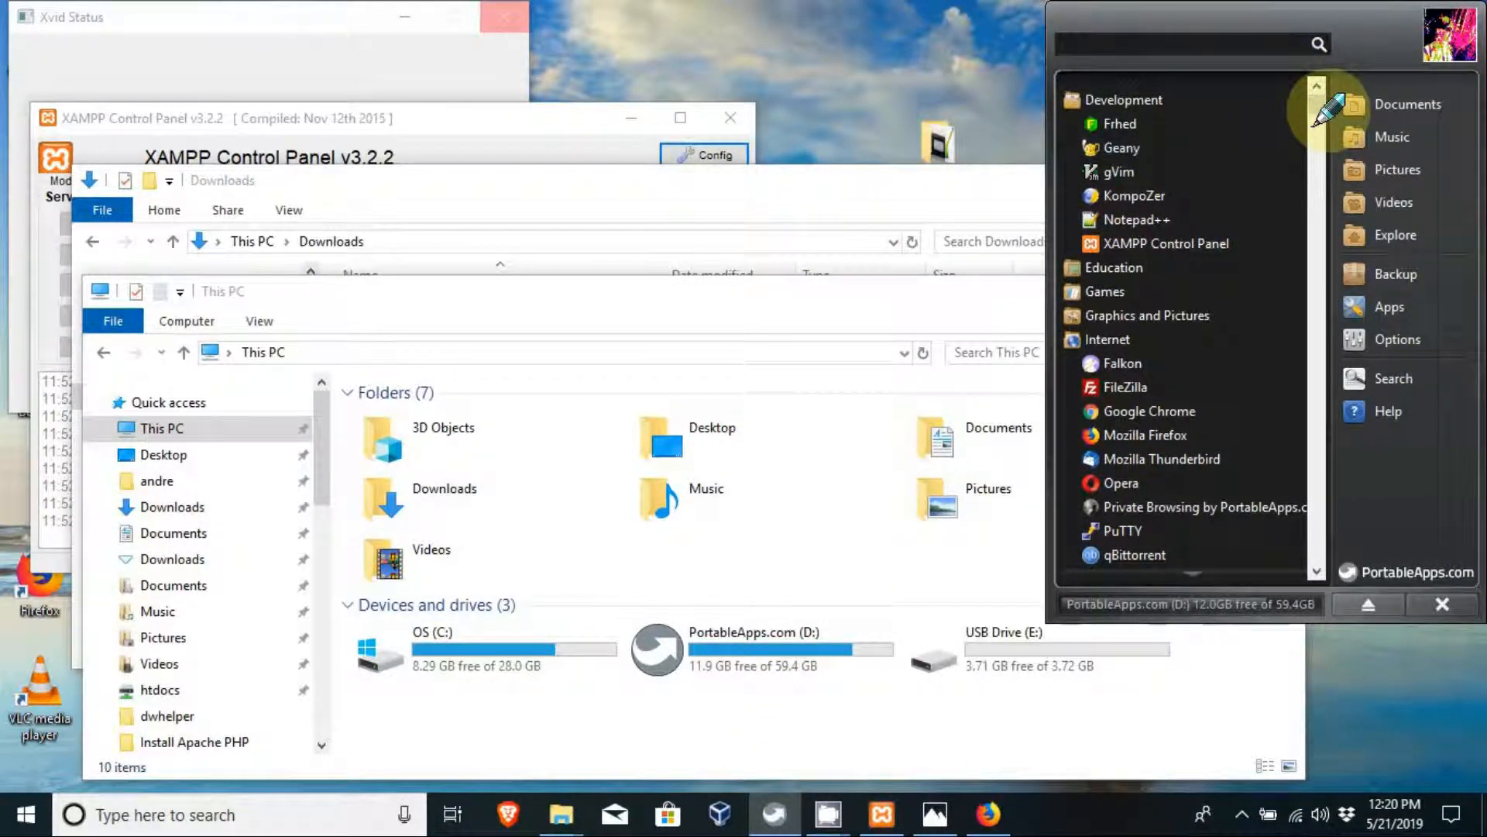
left_click(880, 299)
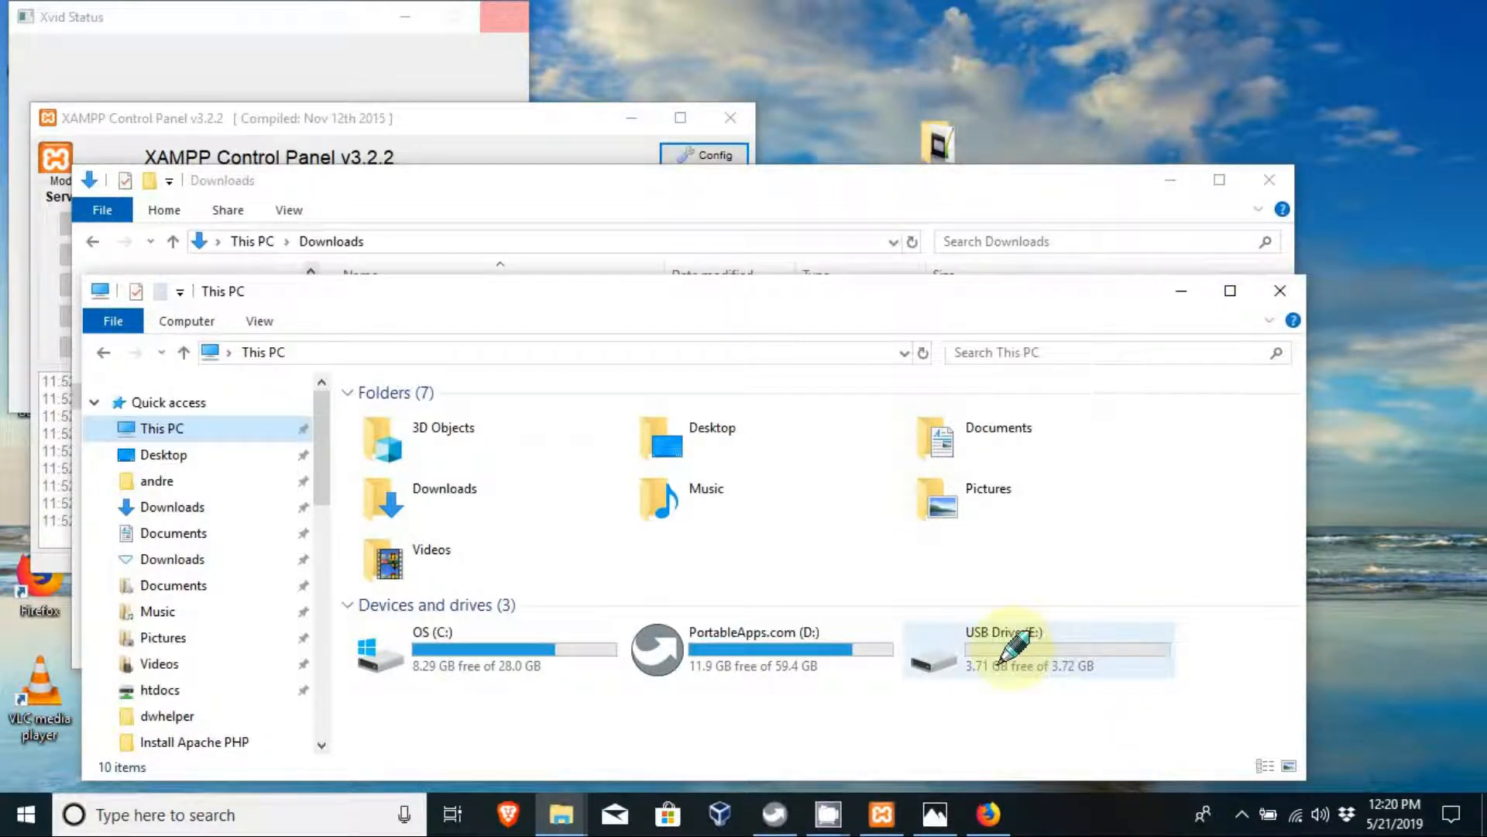
left_click(863, 186)
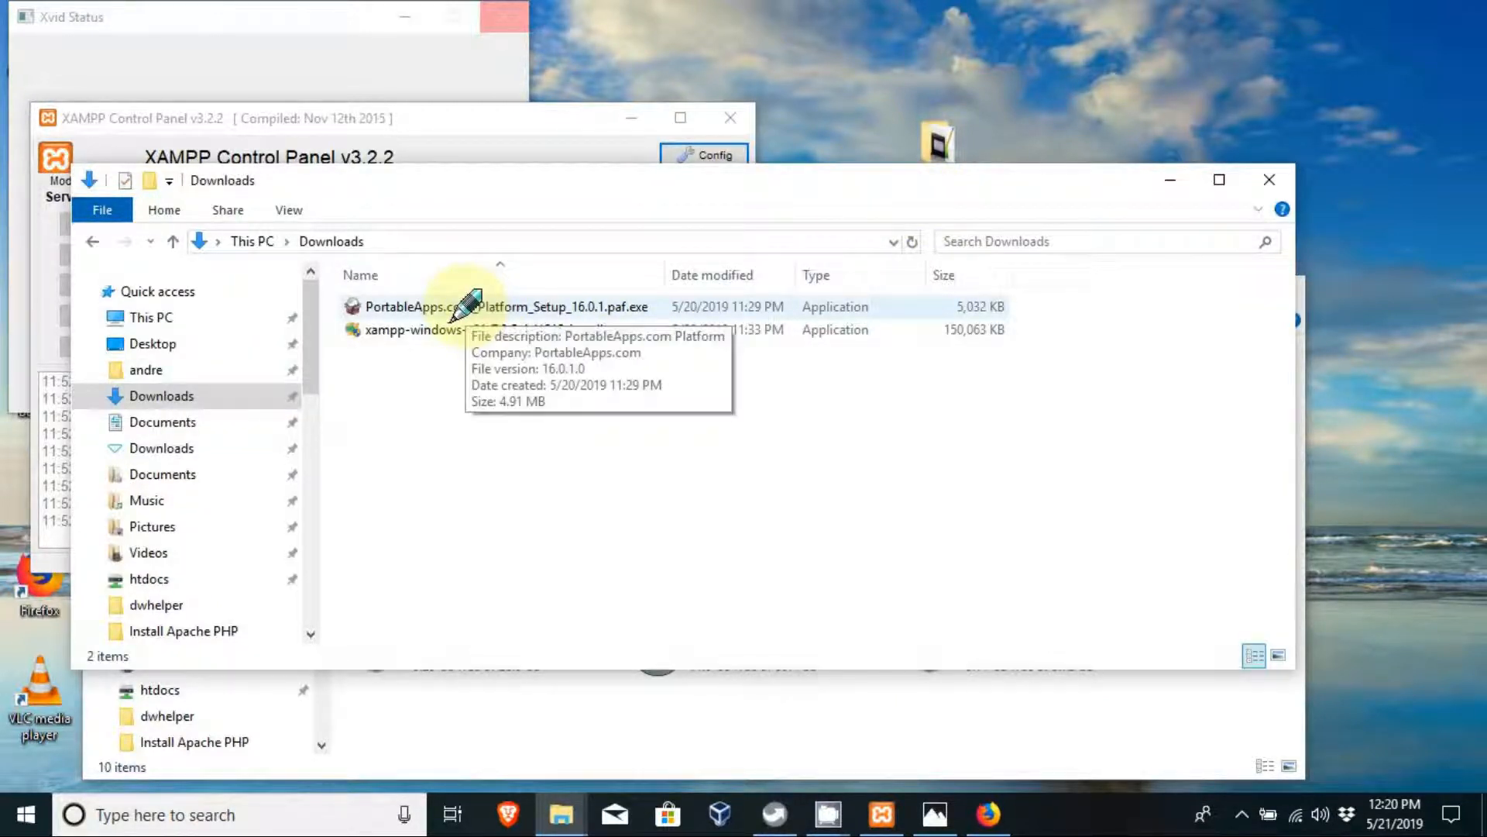
Close the running PortableApps menu, stop Apache and quit the XAMPP Control Panel.
left_click(775, 813)
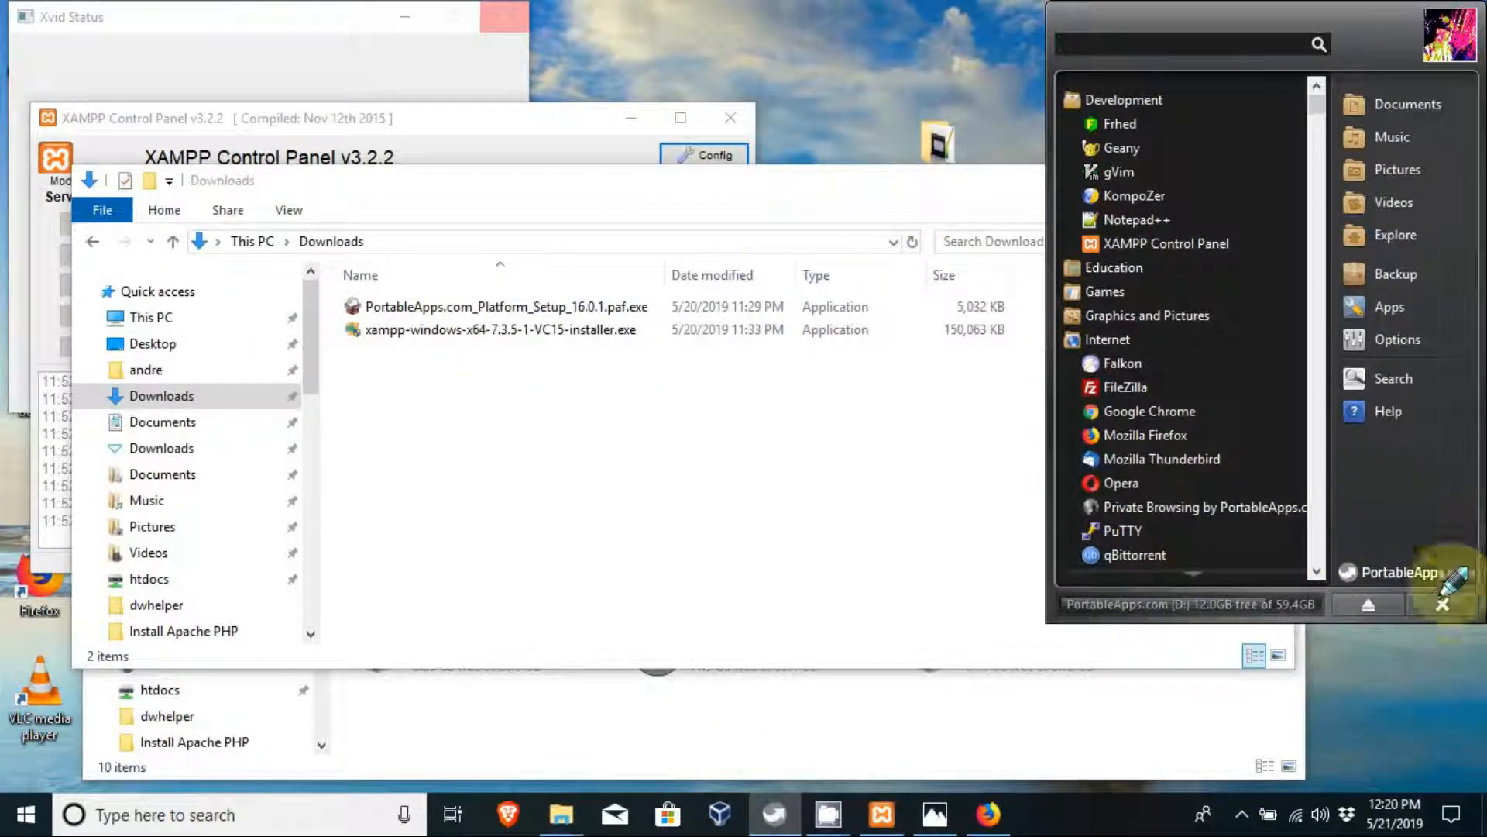
left_click(882, 813)
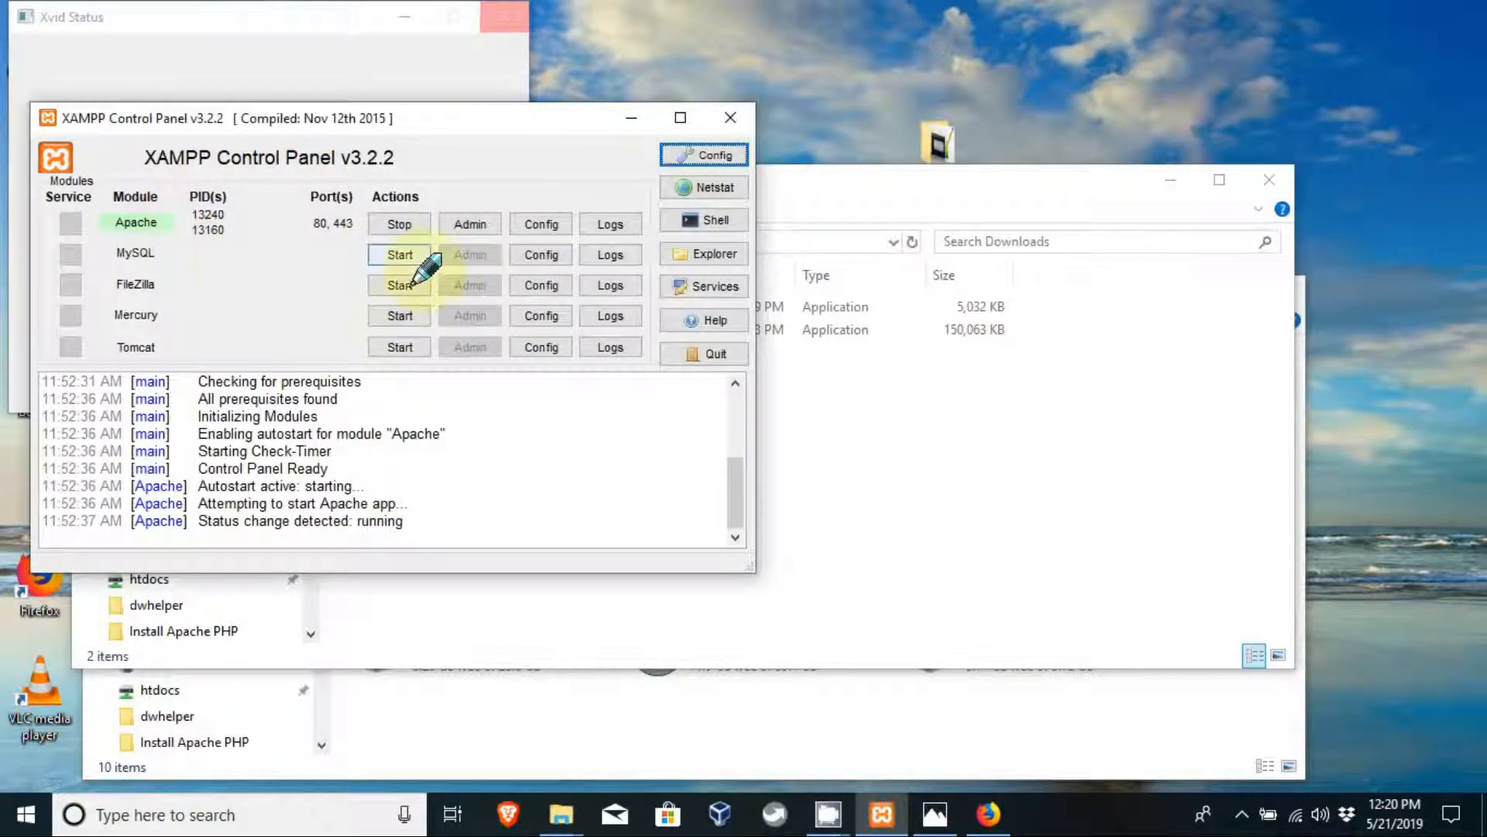
left_click(400, 224)
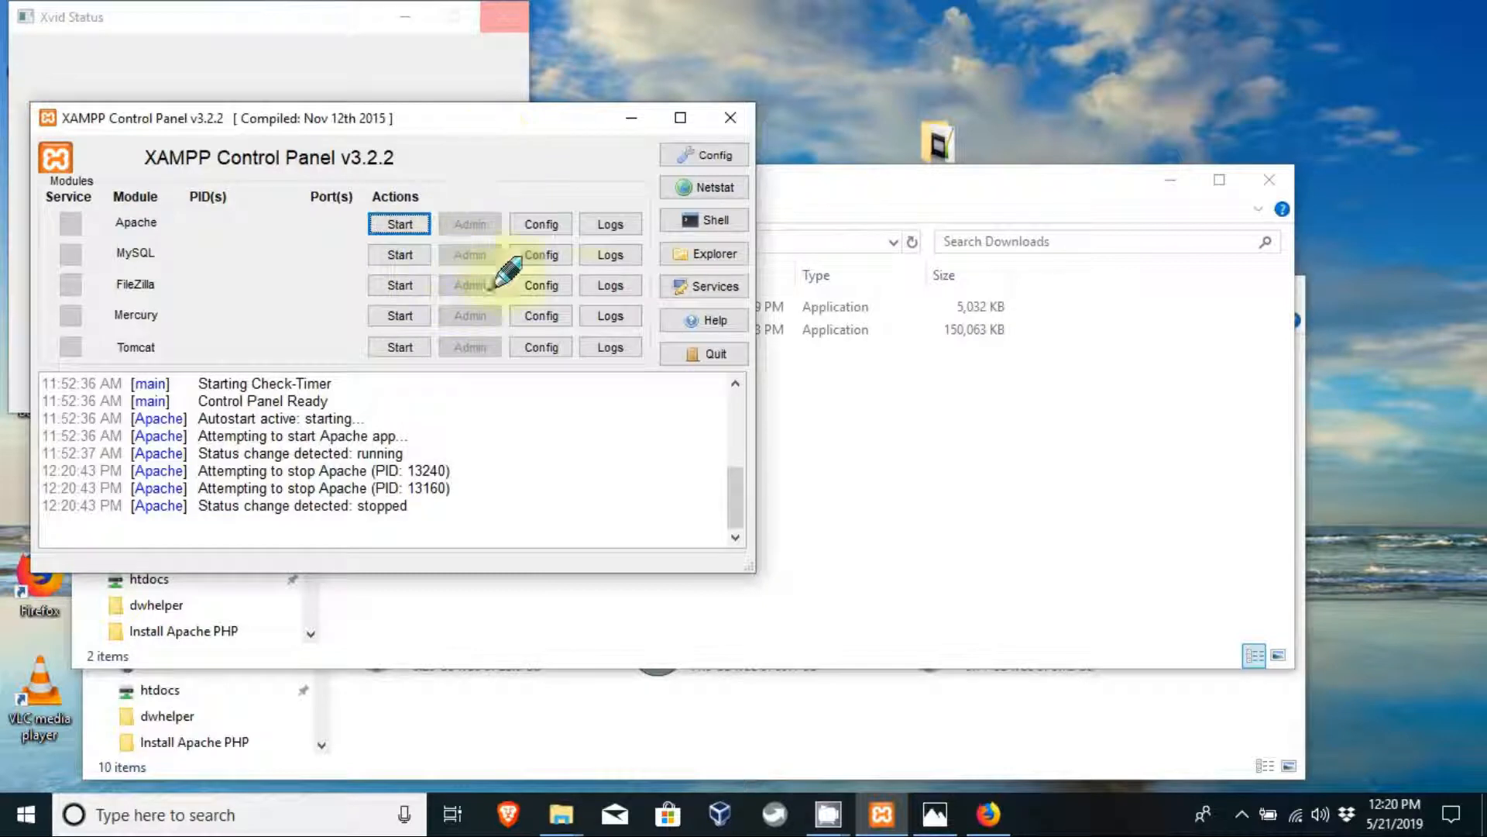
left_click(688, 358)
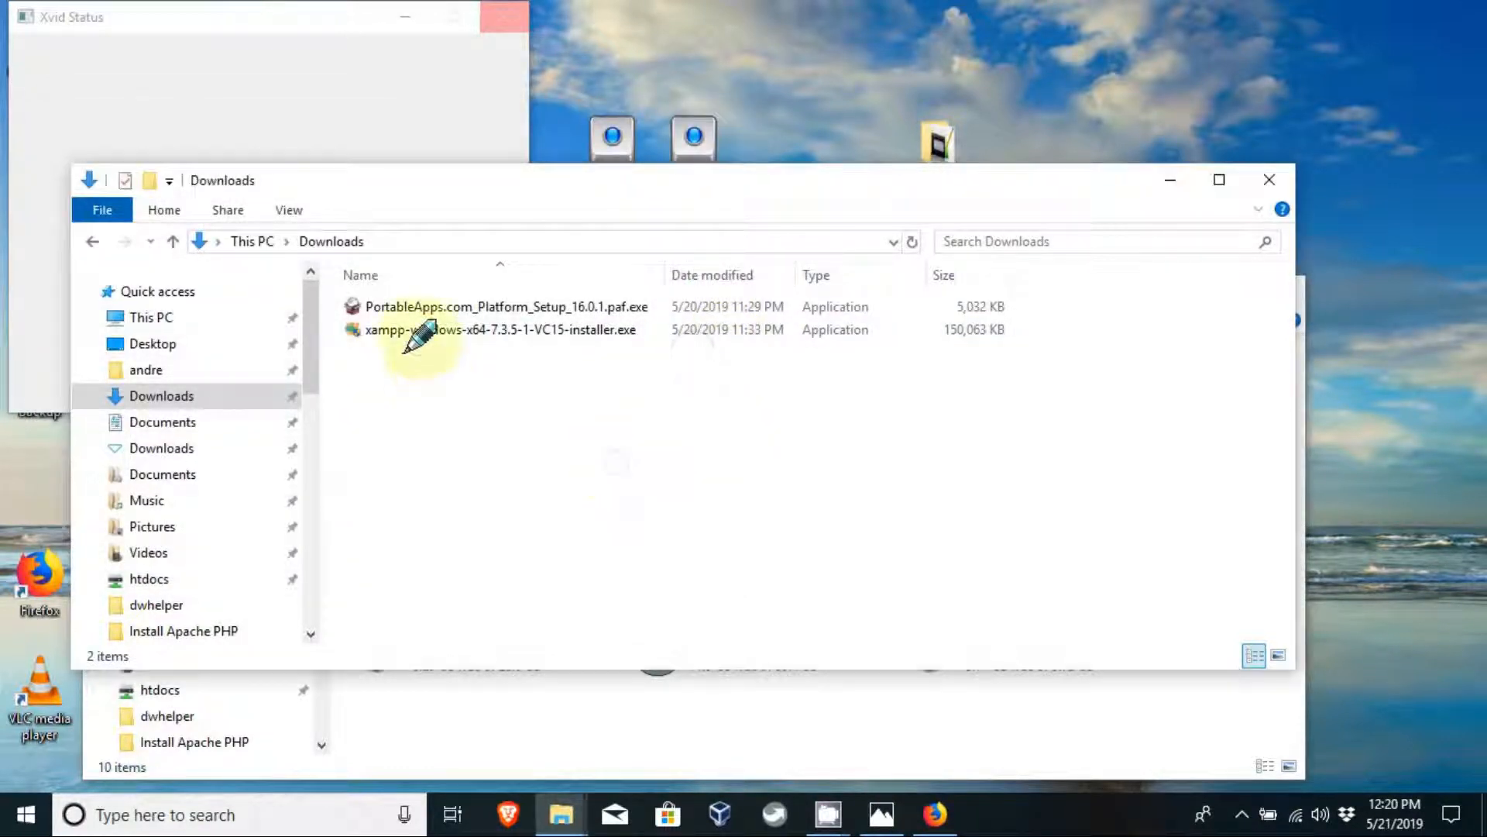
Run PortableApps.com_Platform_Setup_16.0.1.paf.exe with English as the installer language and continue past the welcome page to the agreement.
double_click(422, 304)
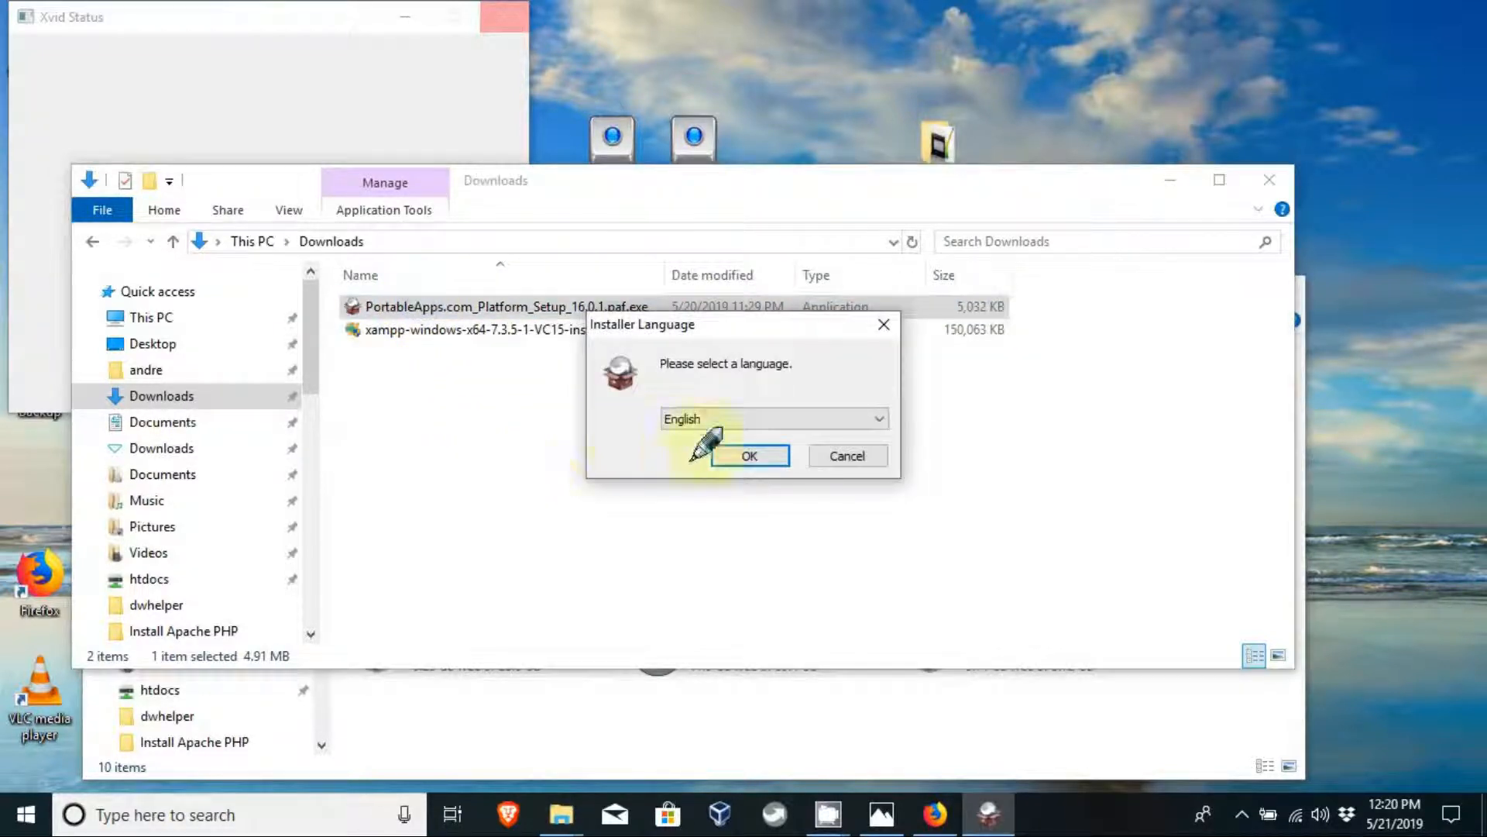
left_click(732, 456)
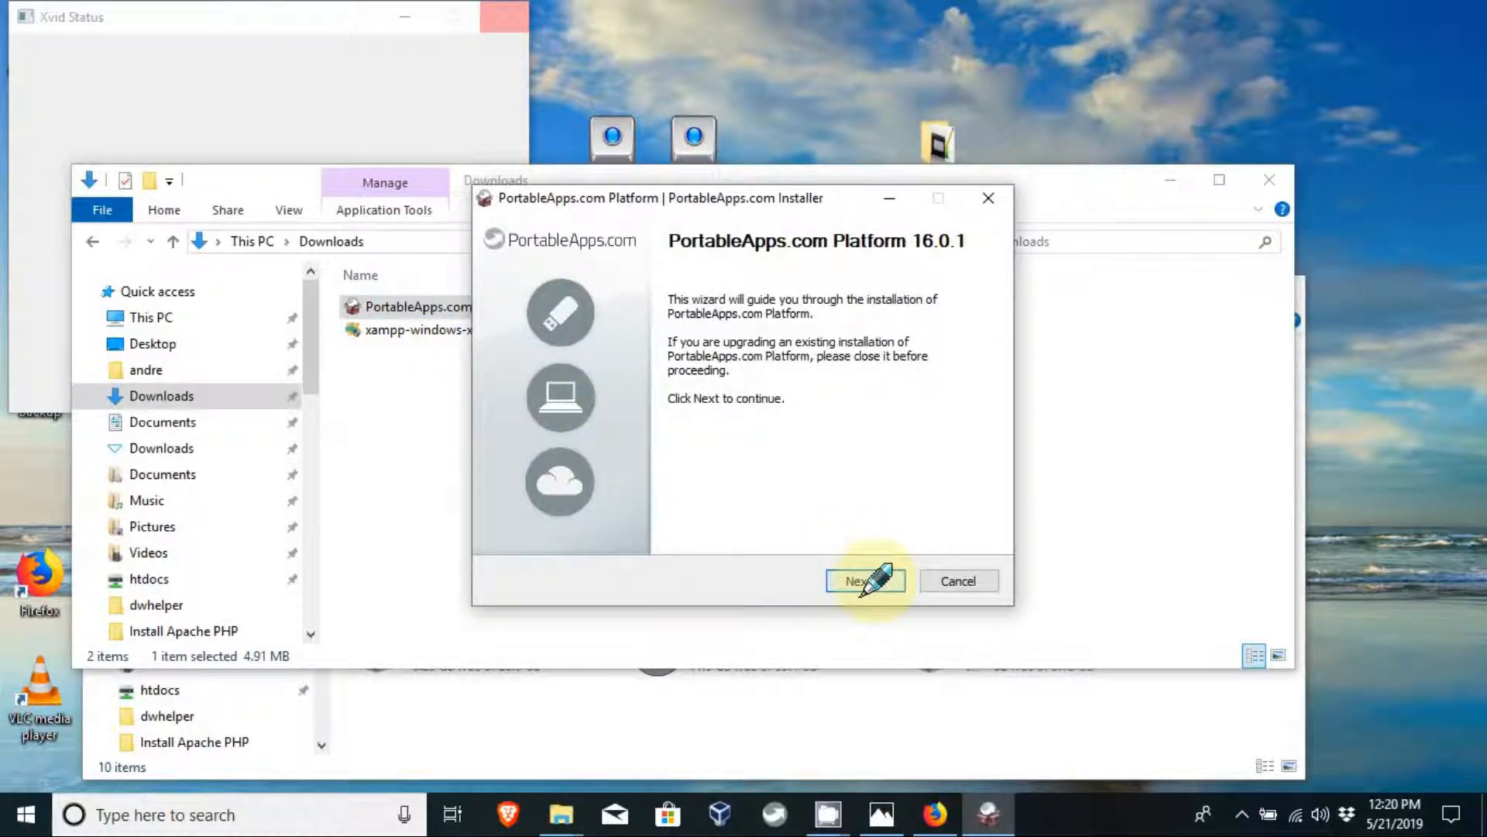
left_click(864, 579)
left_click(864, 581)
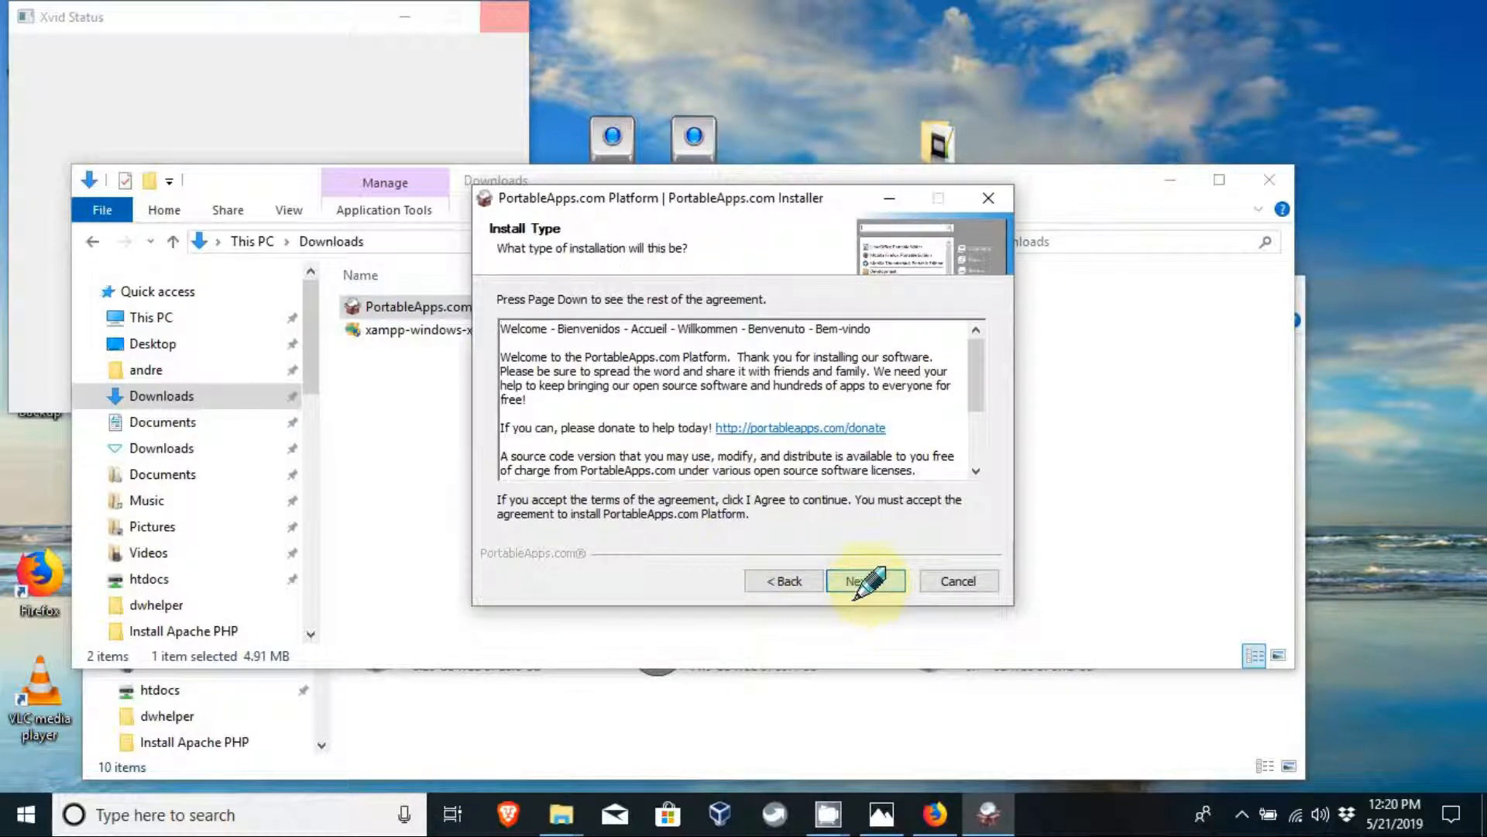
Install the platform as a new portable installation on the USB drive E:\, checking the drive letter in This PC.
left_click(550, 310)
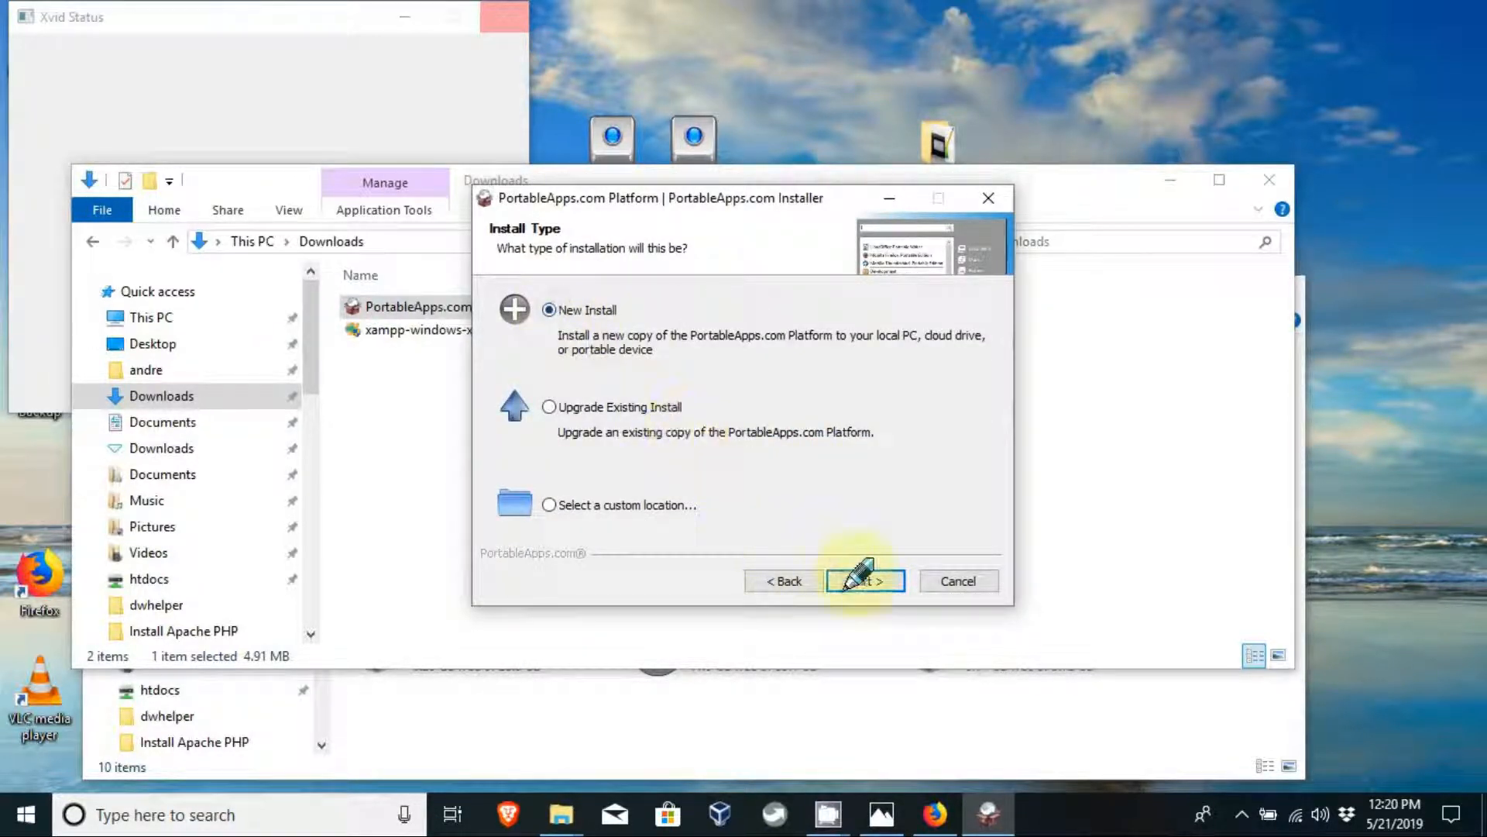
left_click(864, 581)
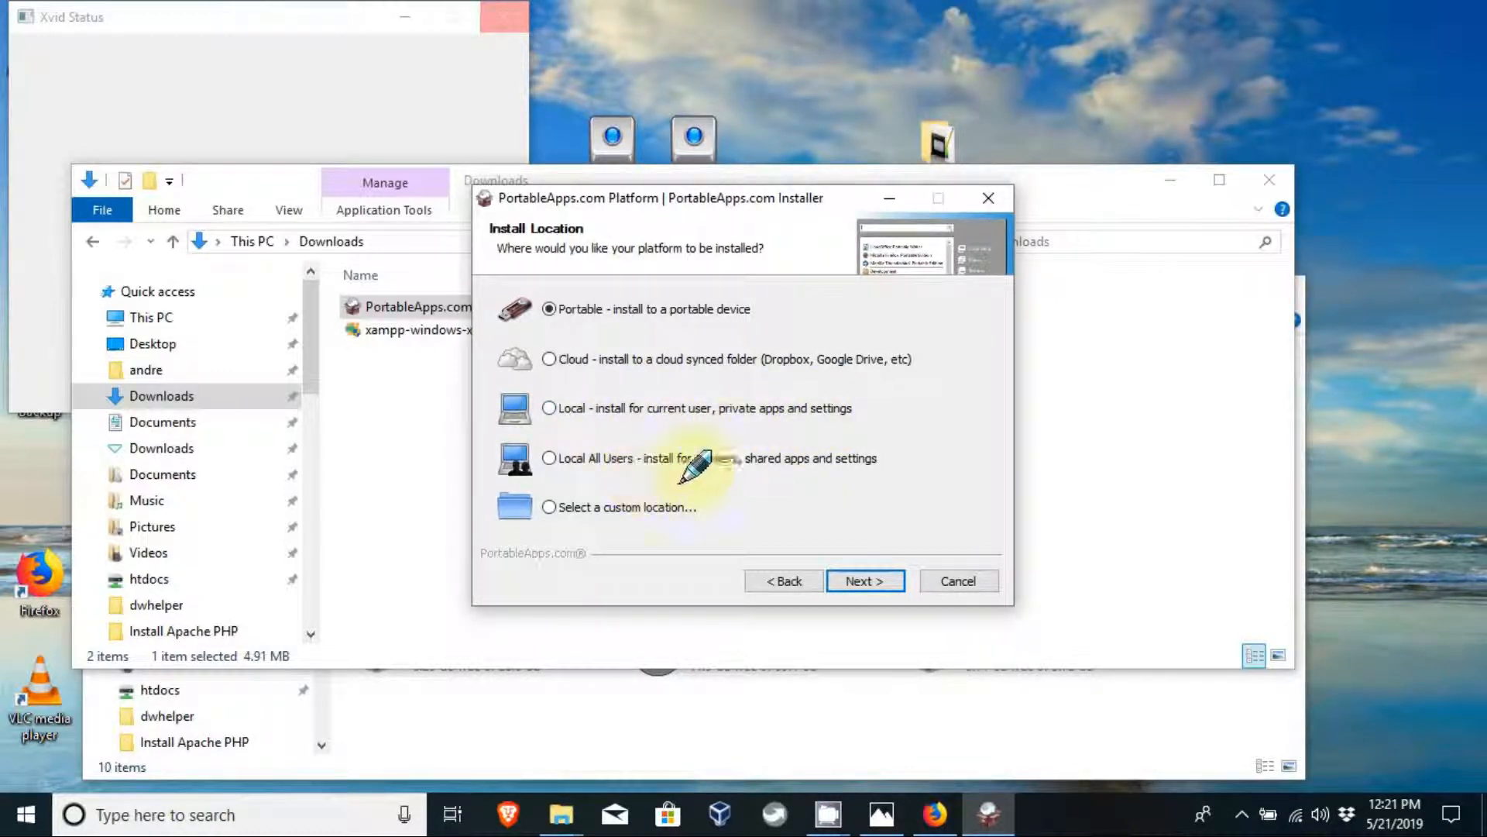
left_click(865, 581)
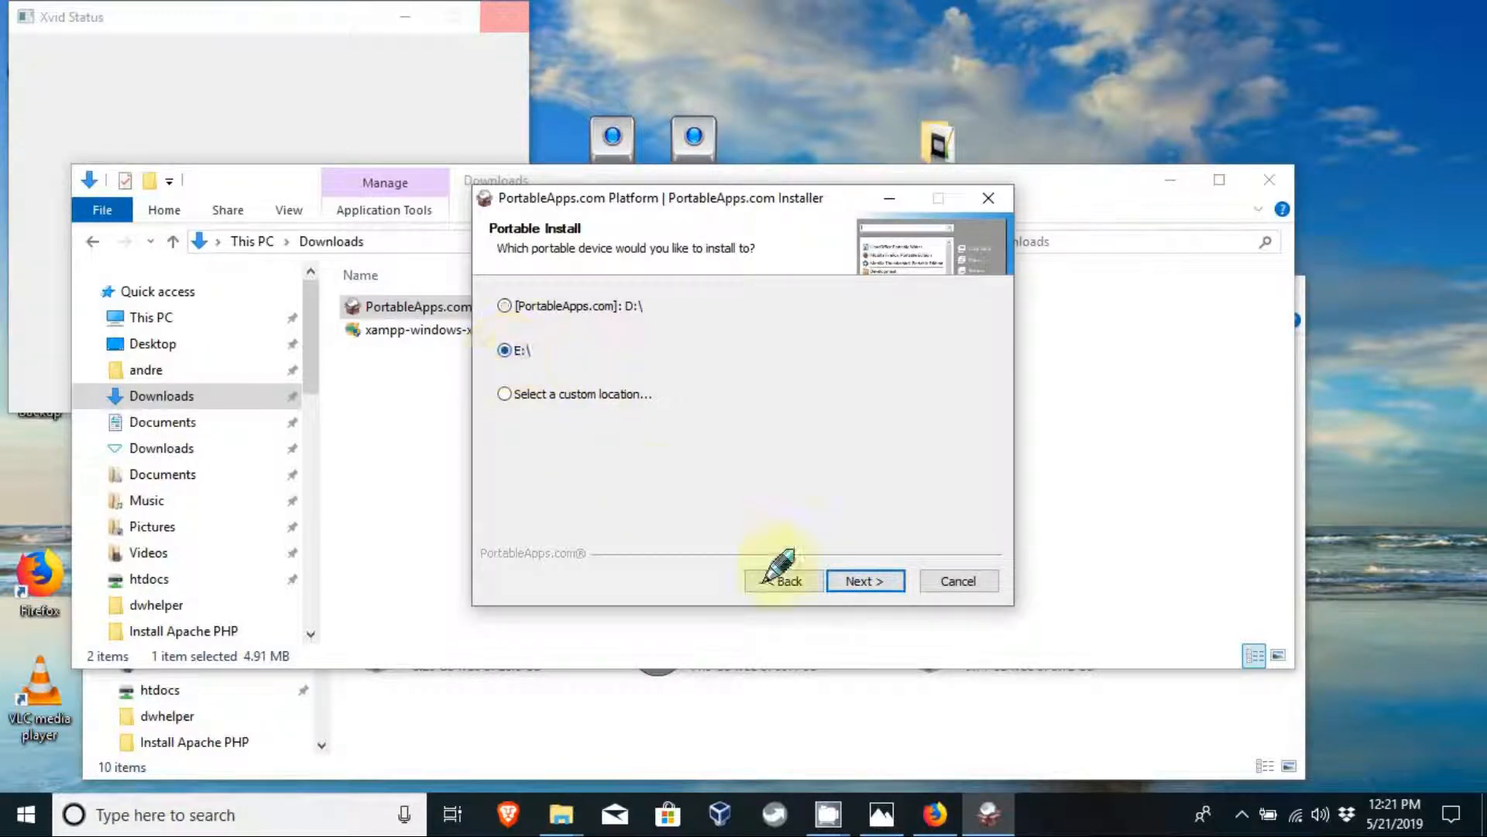
left_click(1240, 693)
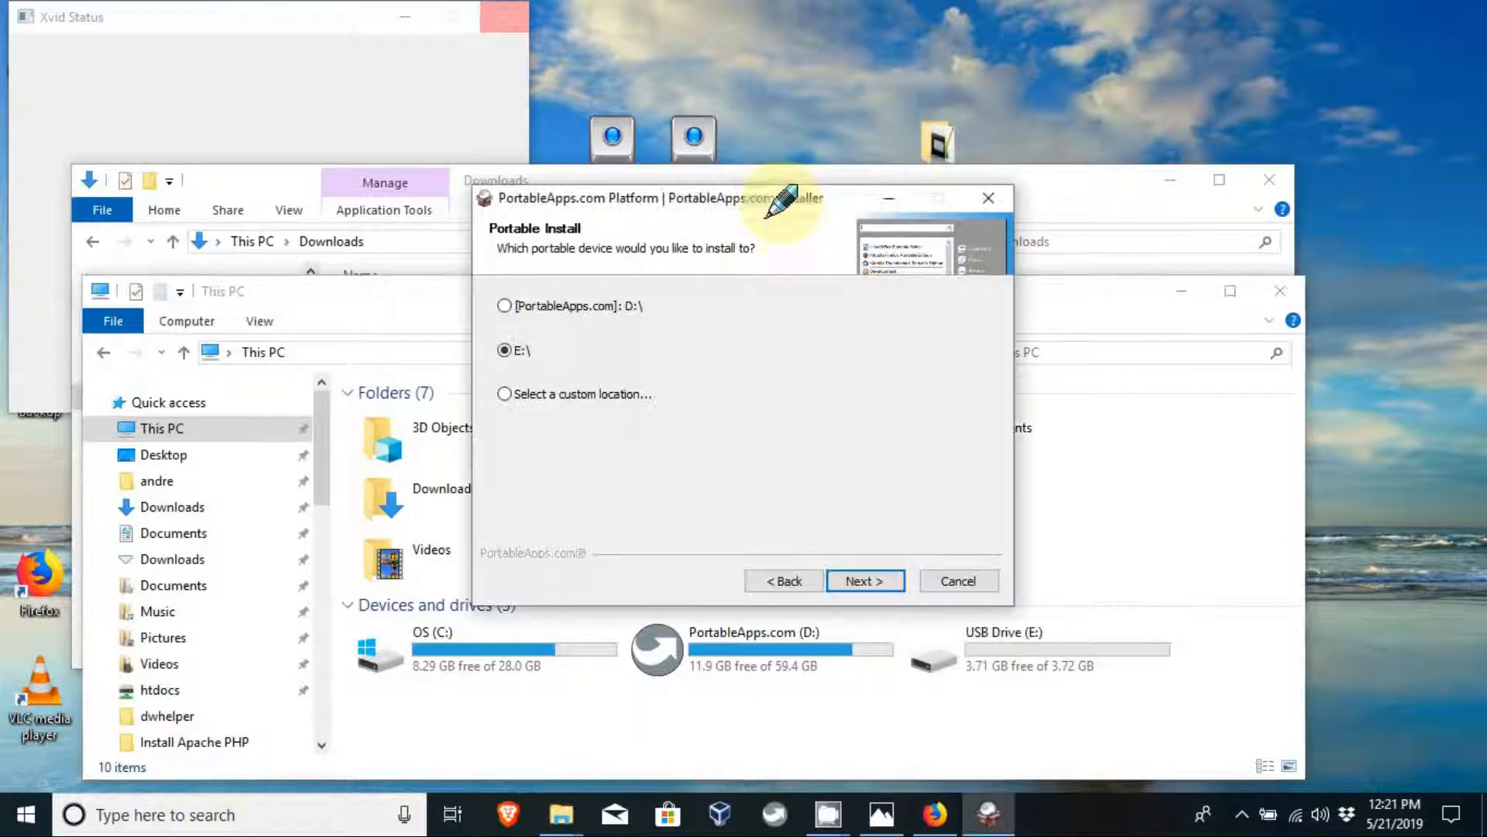
left_click(864, 577)
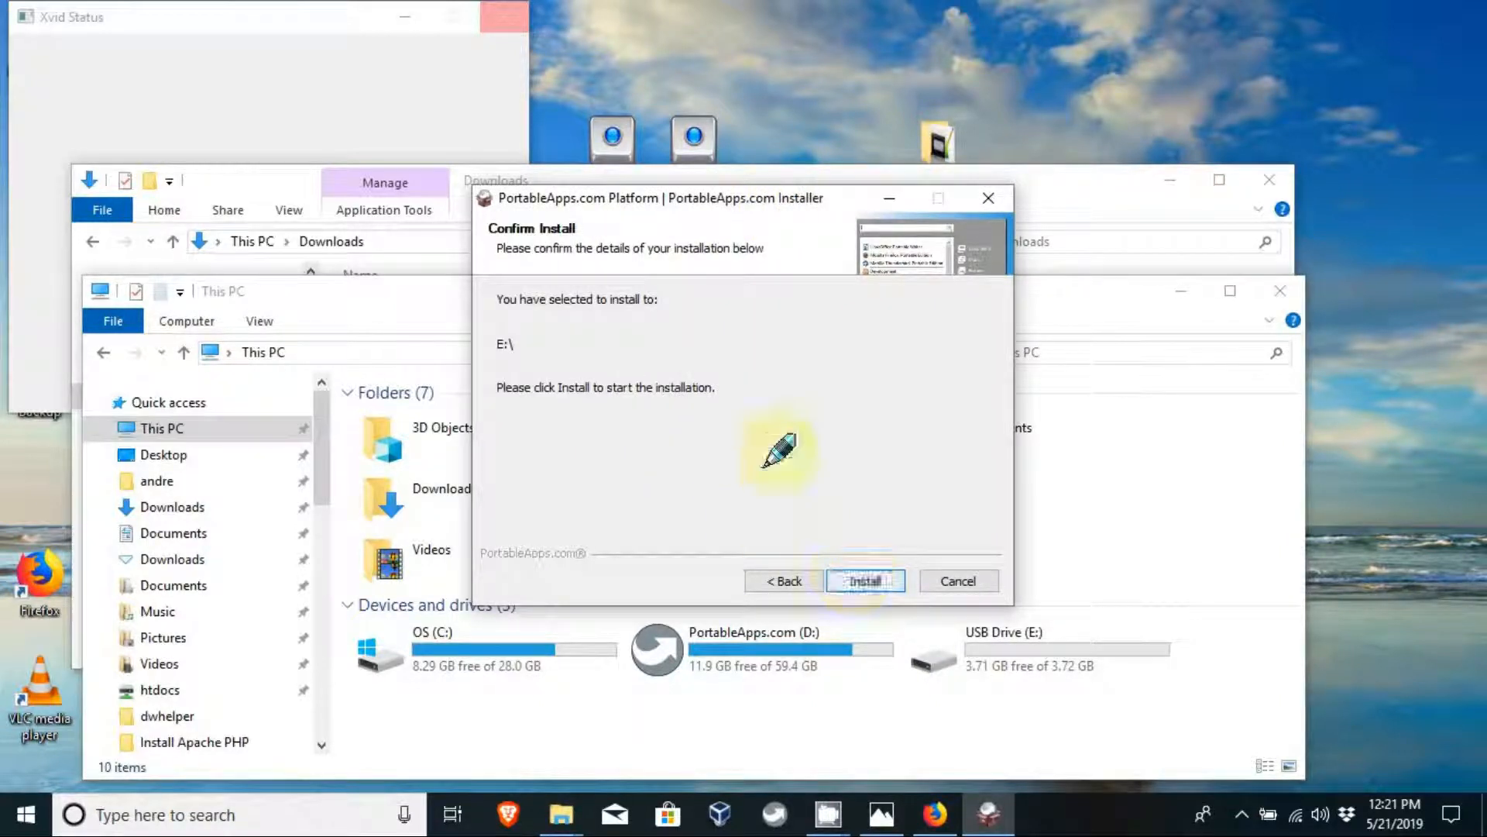
left_click(864, 581)
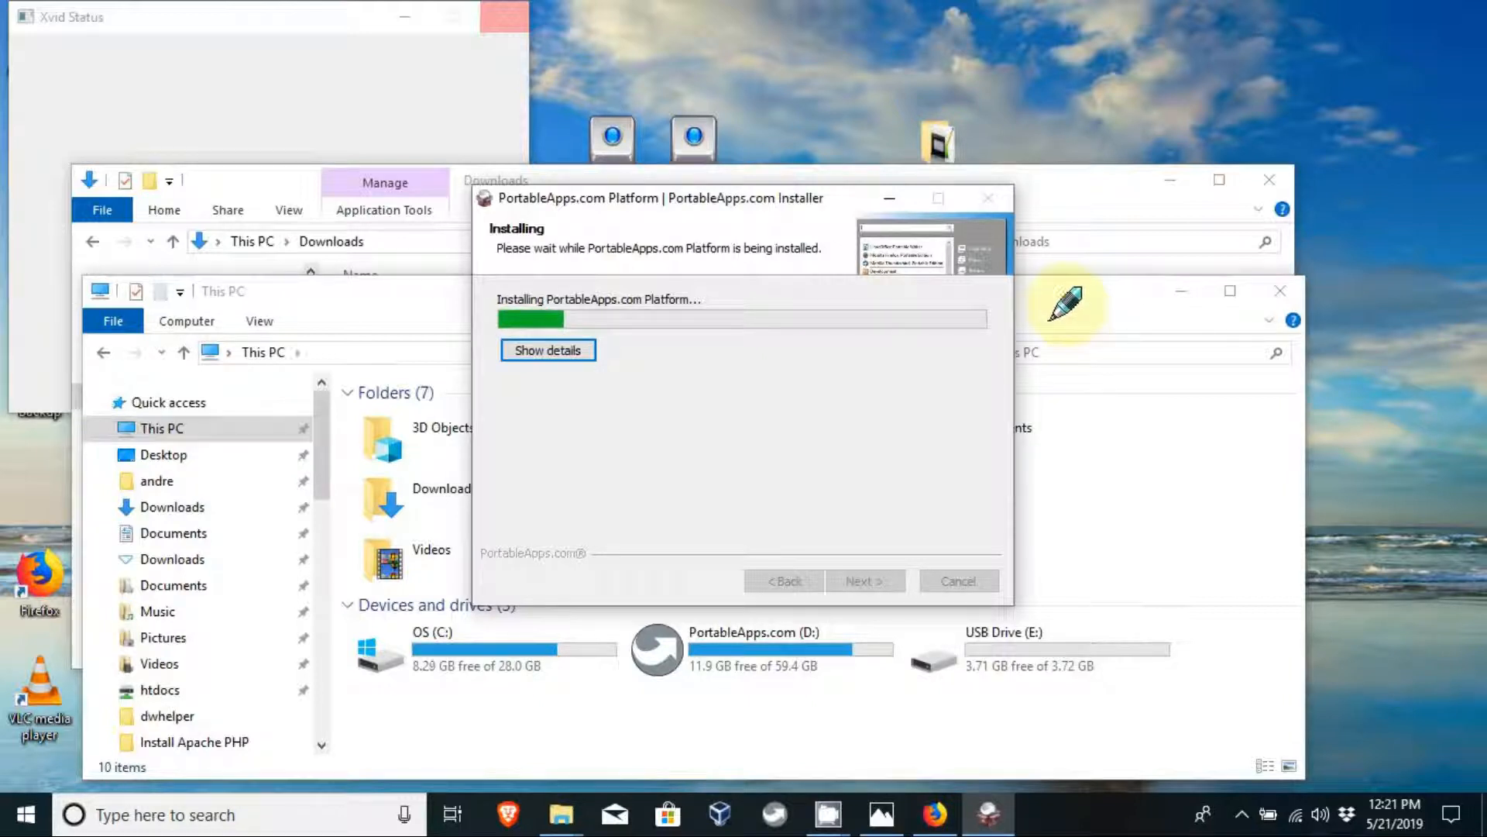
Examine the contents of USB Drive (E:), including the "this is my folder", Documents and PortableApps folders.
left_click(1065, 302)
double_click(990, 651)
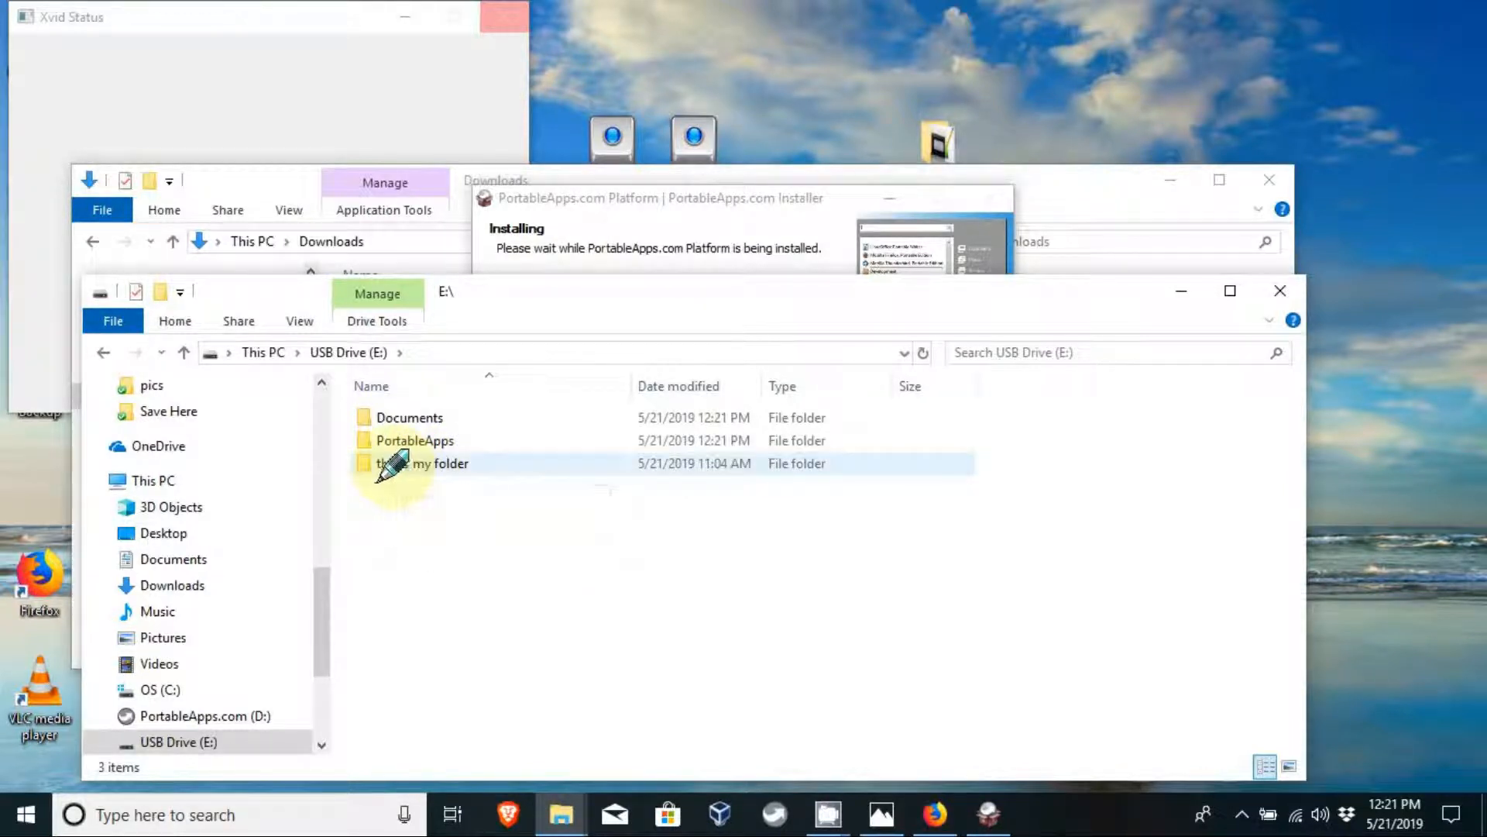
left_click(392, 468)
double_click(392, 464)
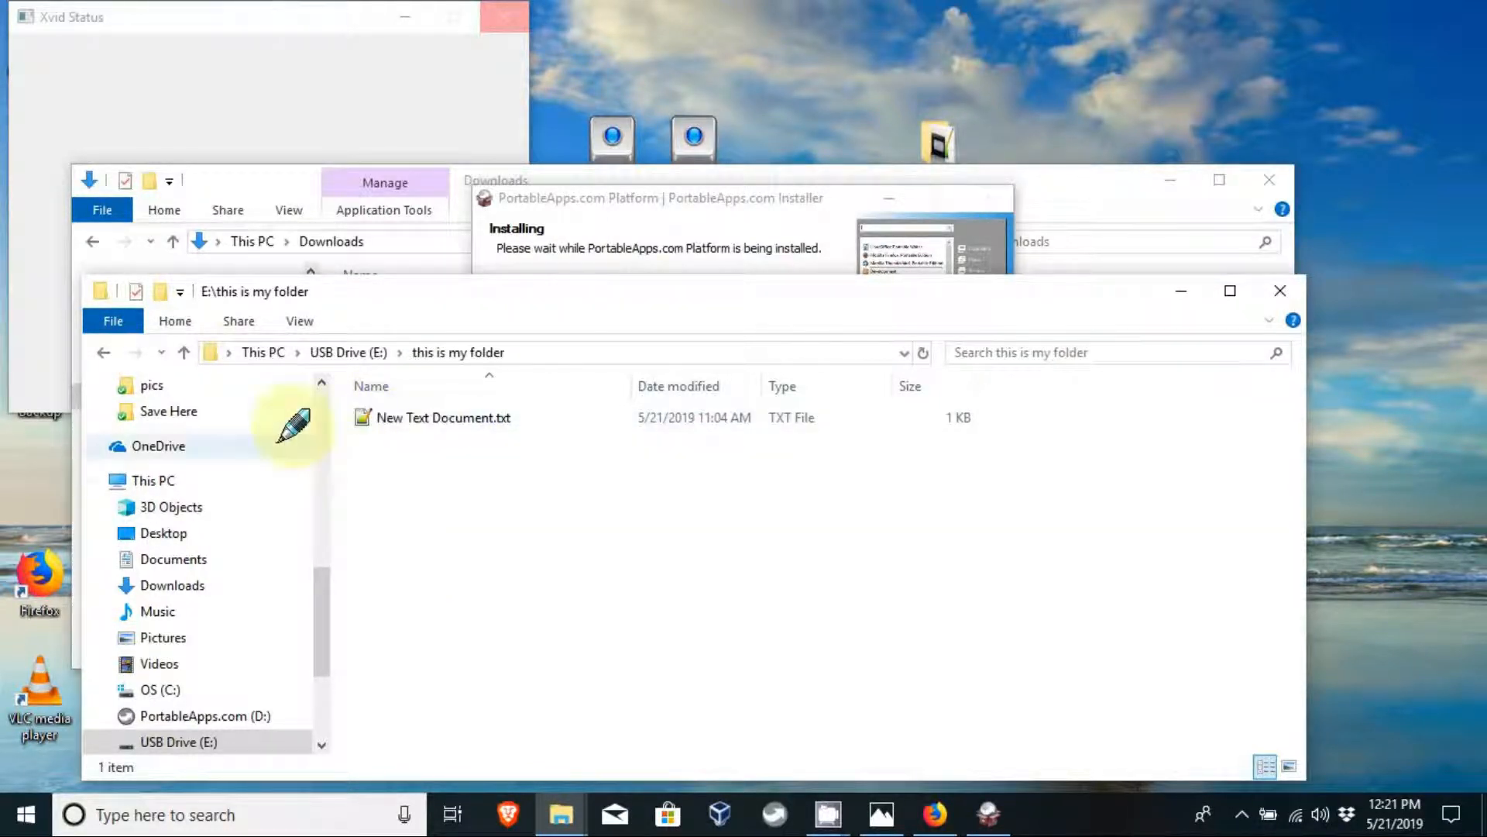
left_click(183, 353)
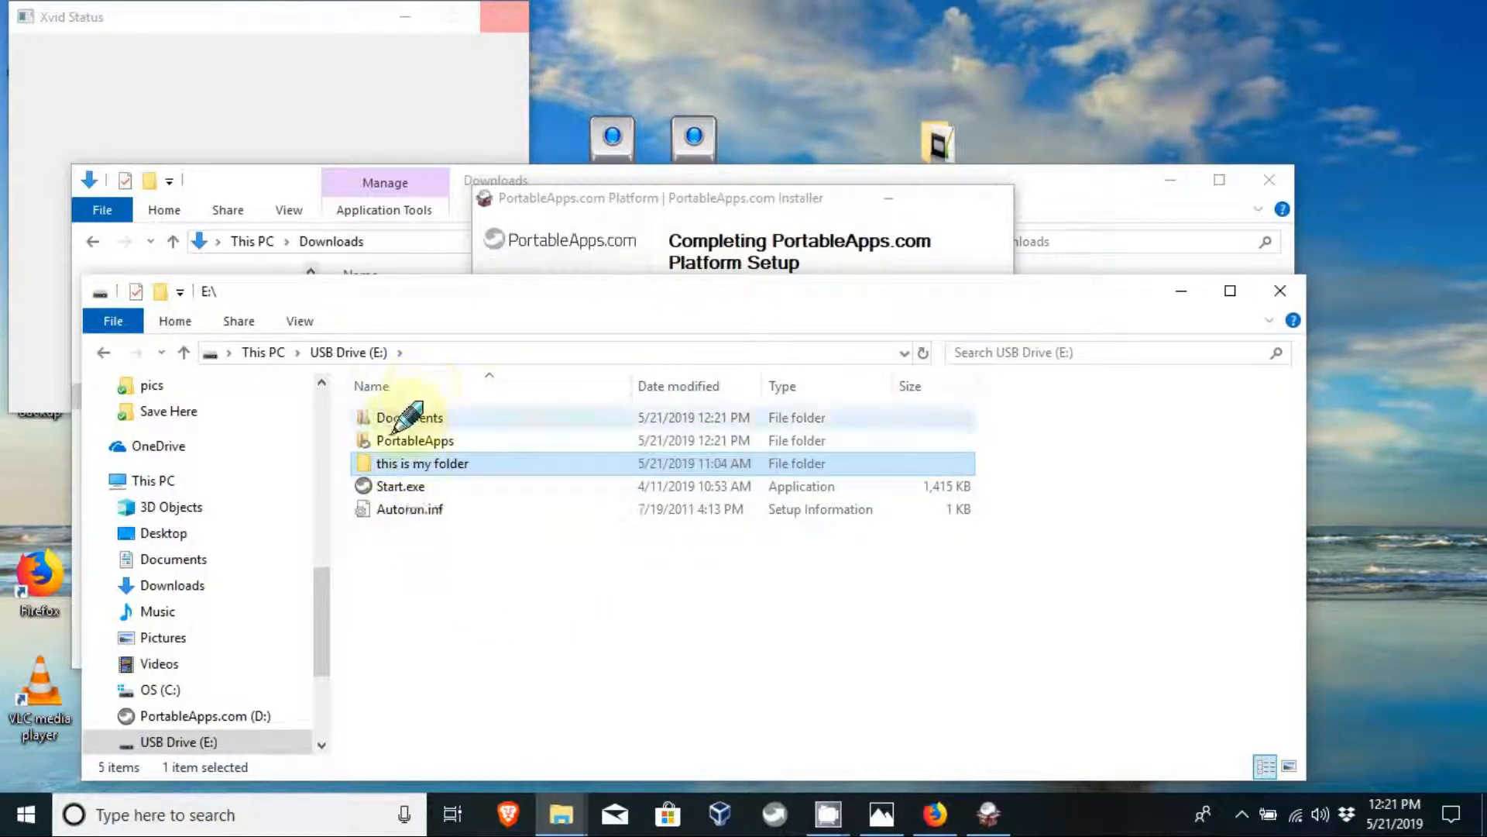
double_click(399, 422)
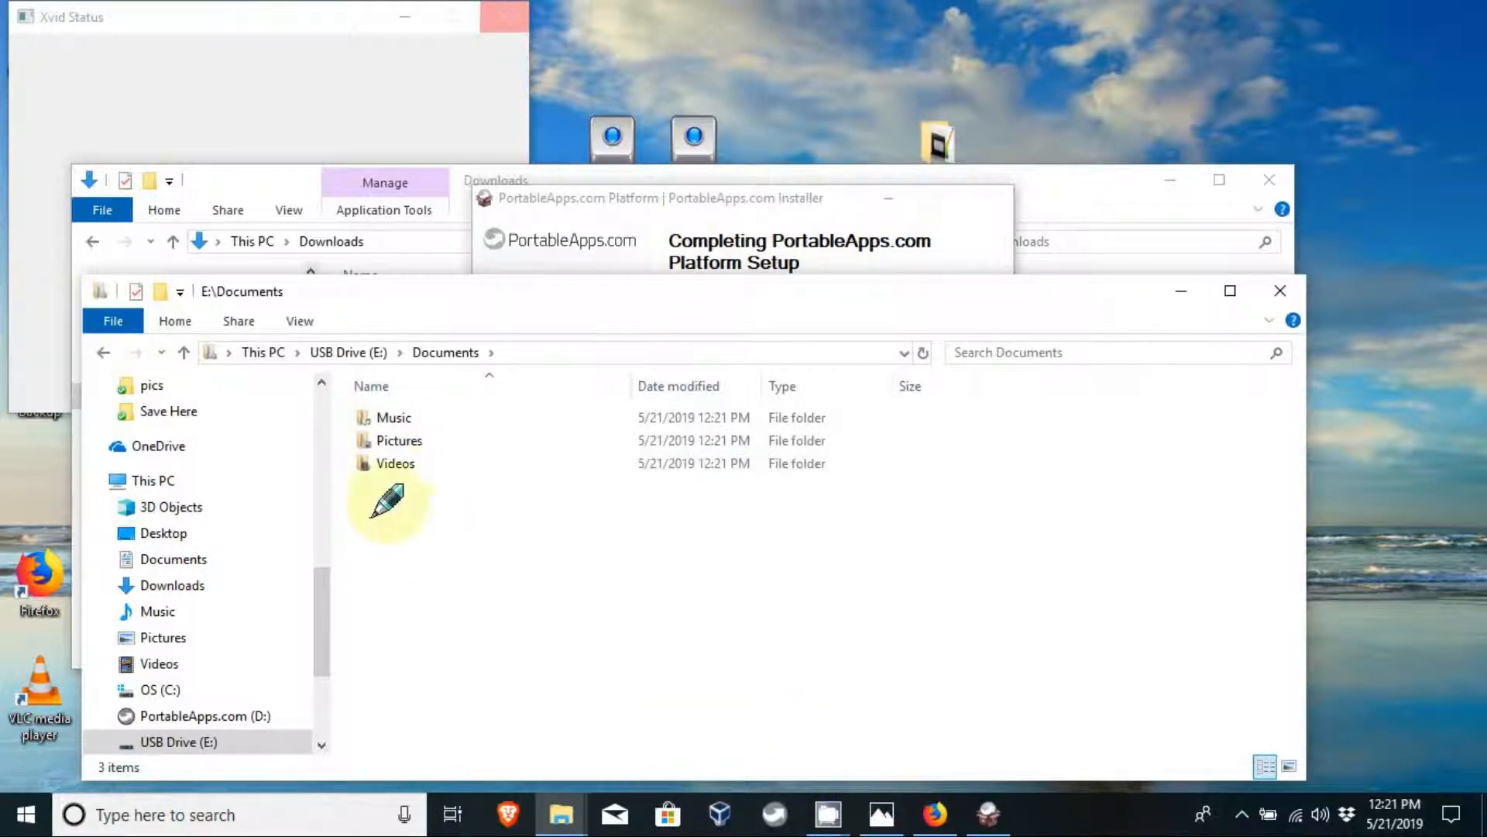
left_click(341, 353)
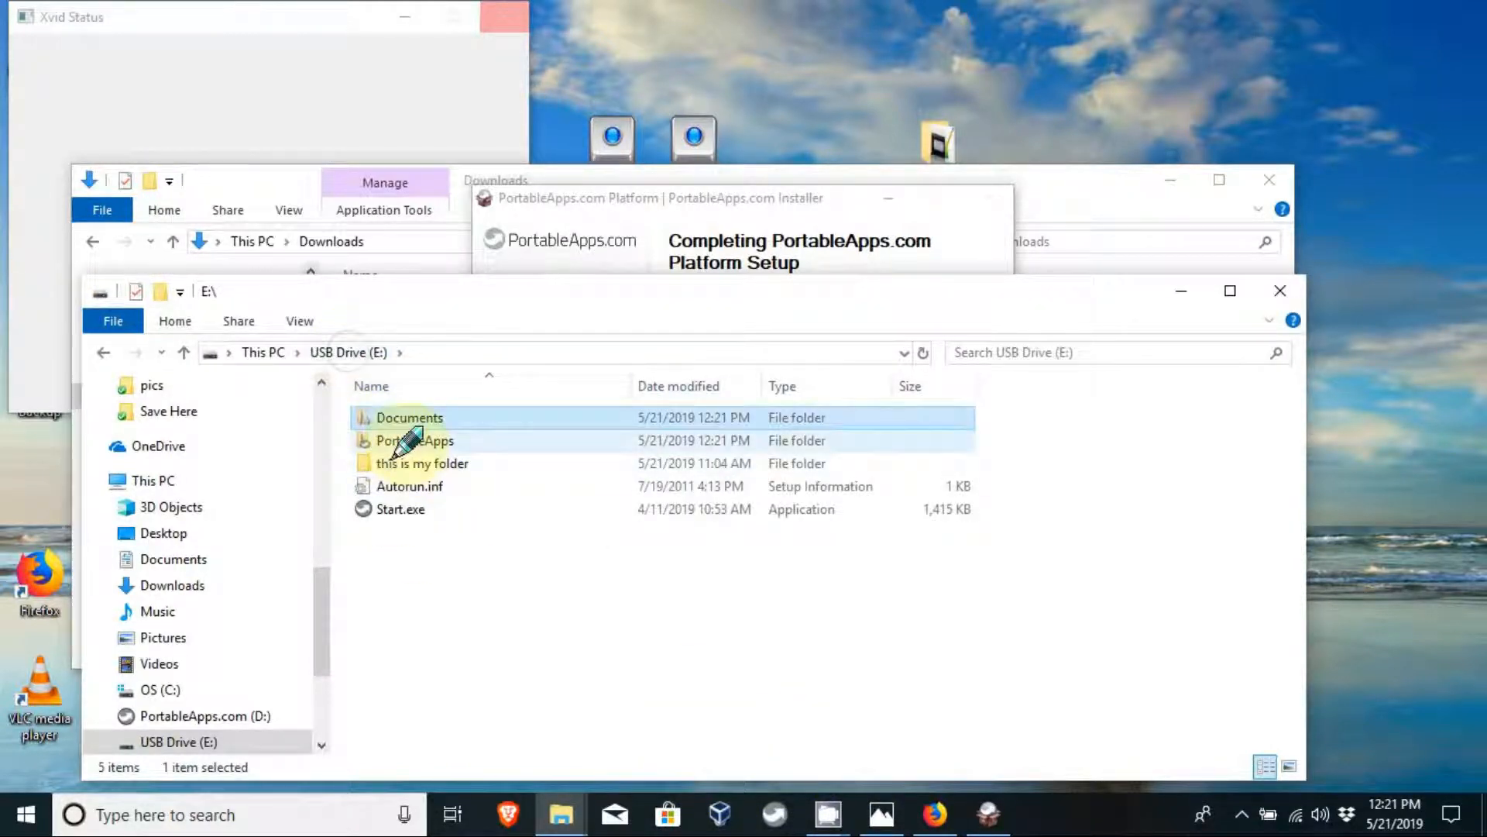
left_click(403, 440)
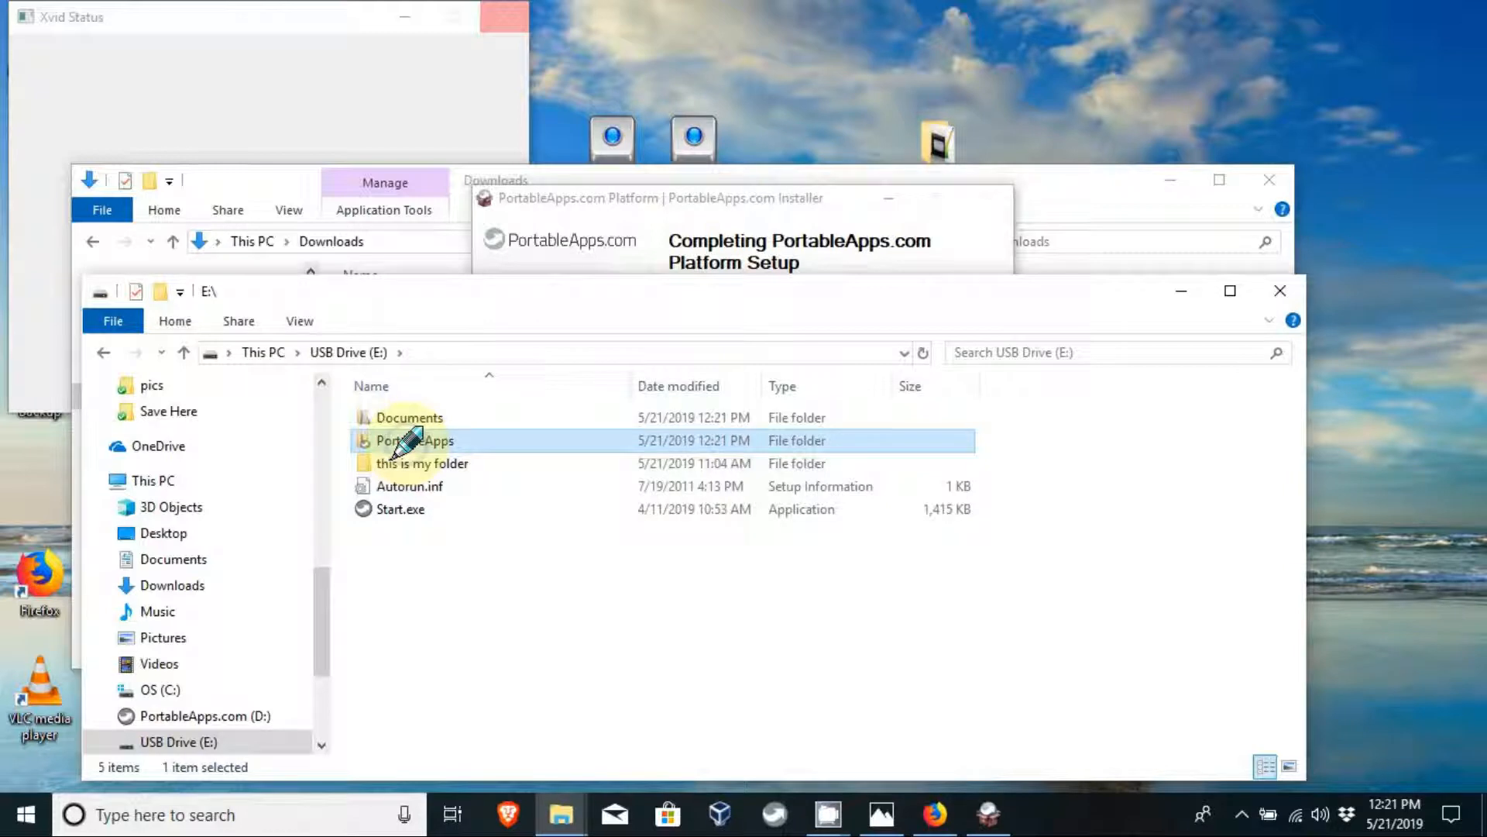
double_click(403, 440)
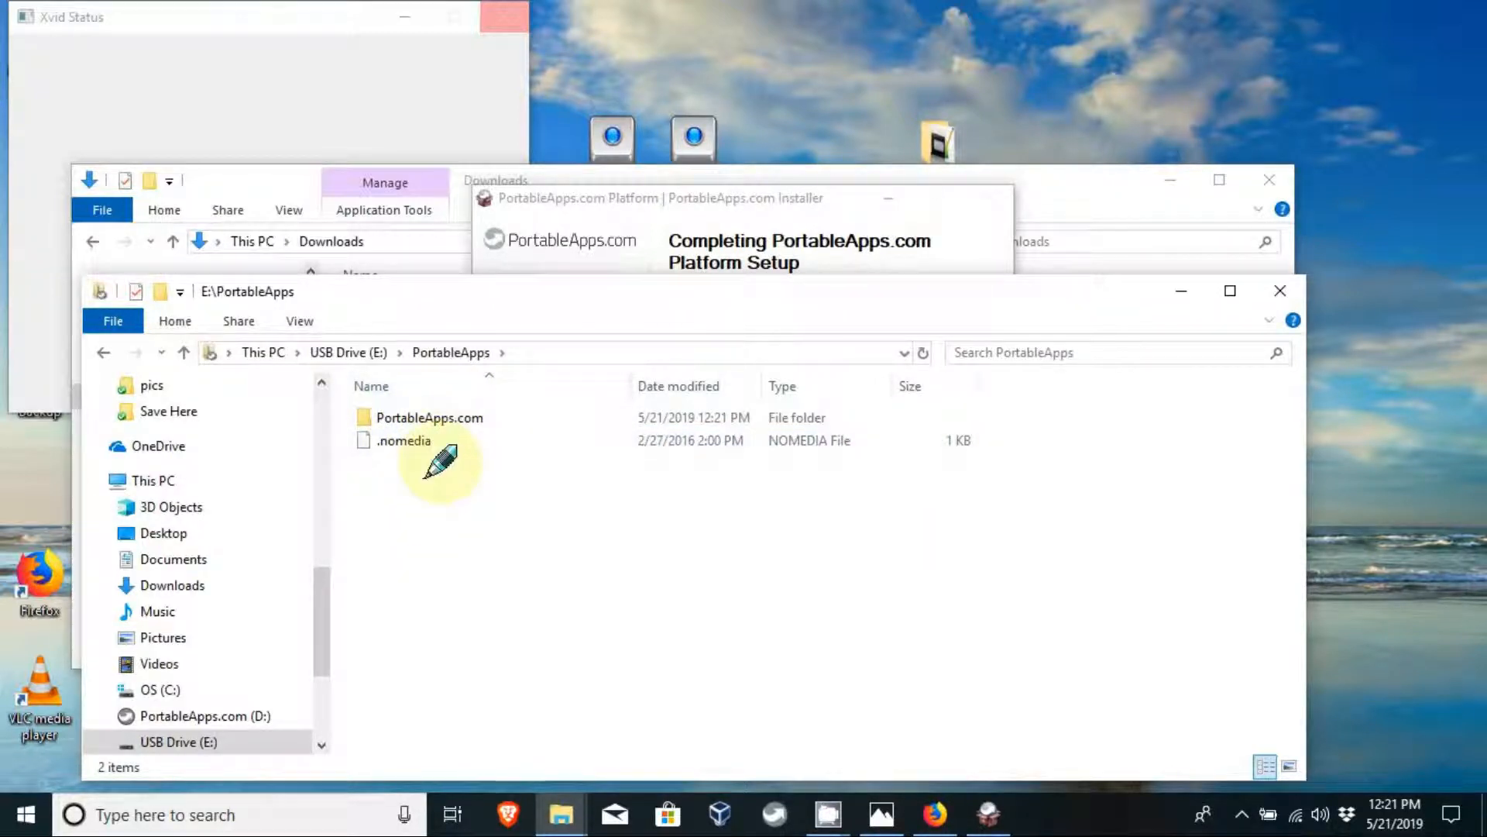
left_click(348, 352)
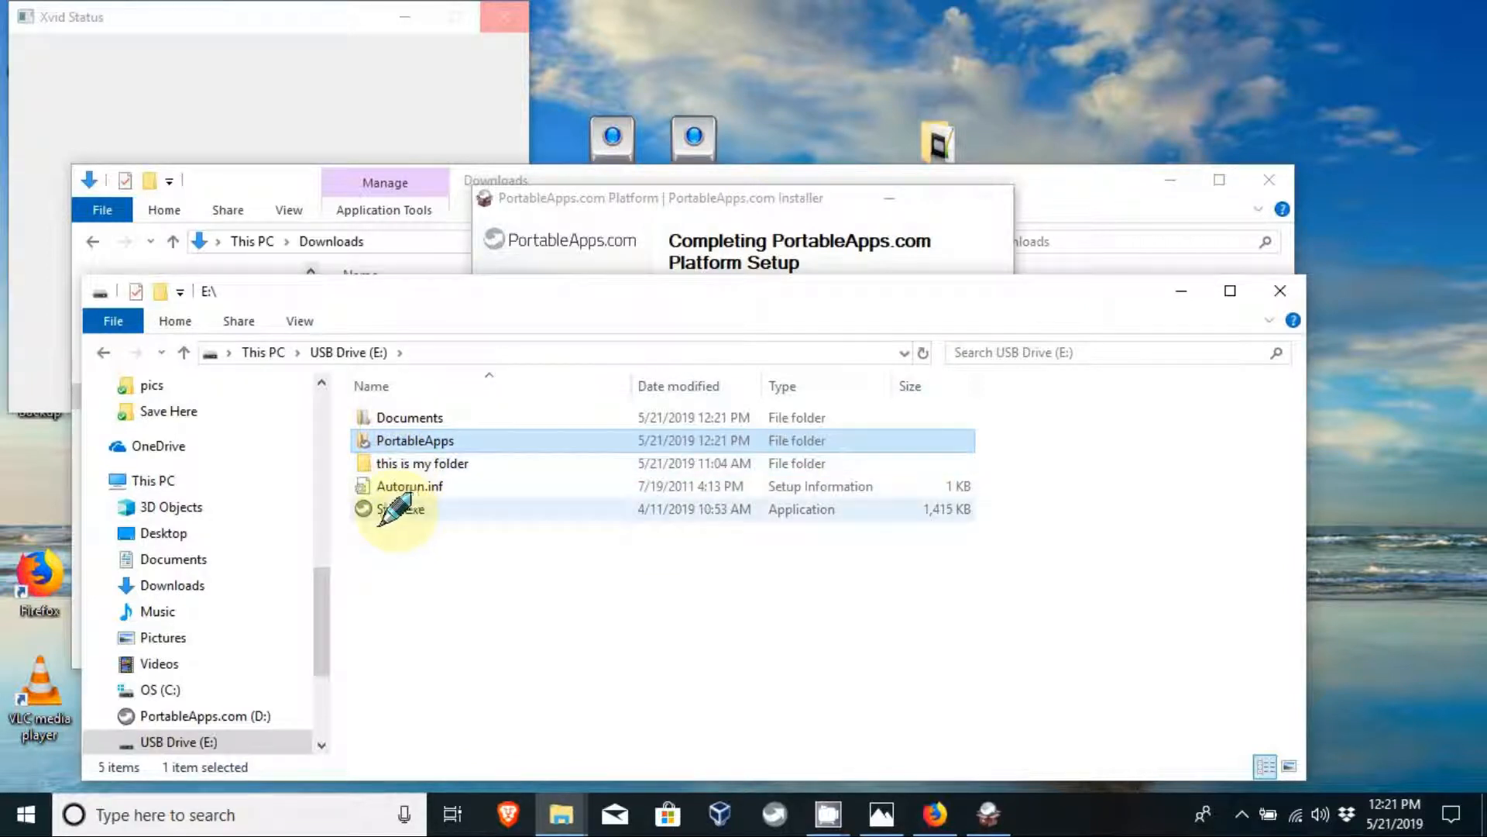
Finish the platform setup with Run PortableApps.com Platform enabled and dismiss the What's New information.
left_click(616, 221)
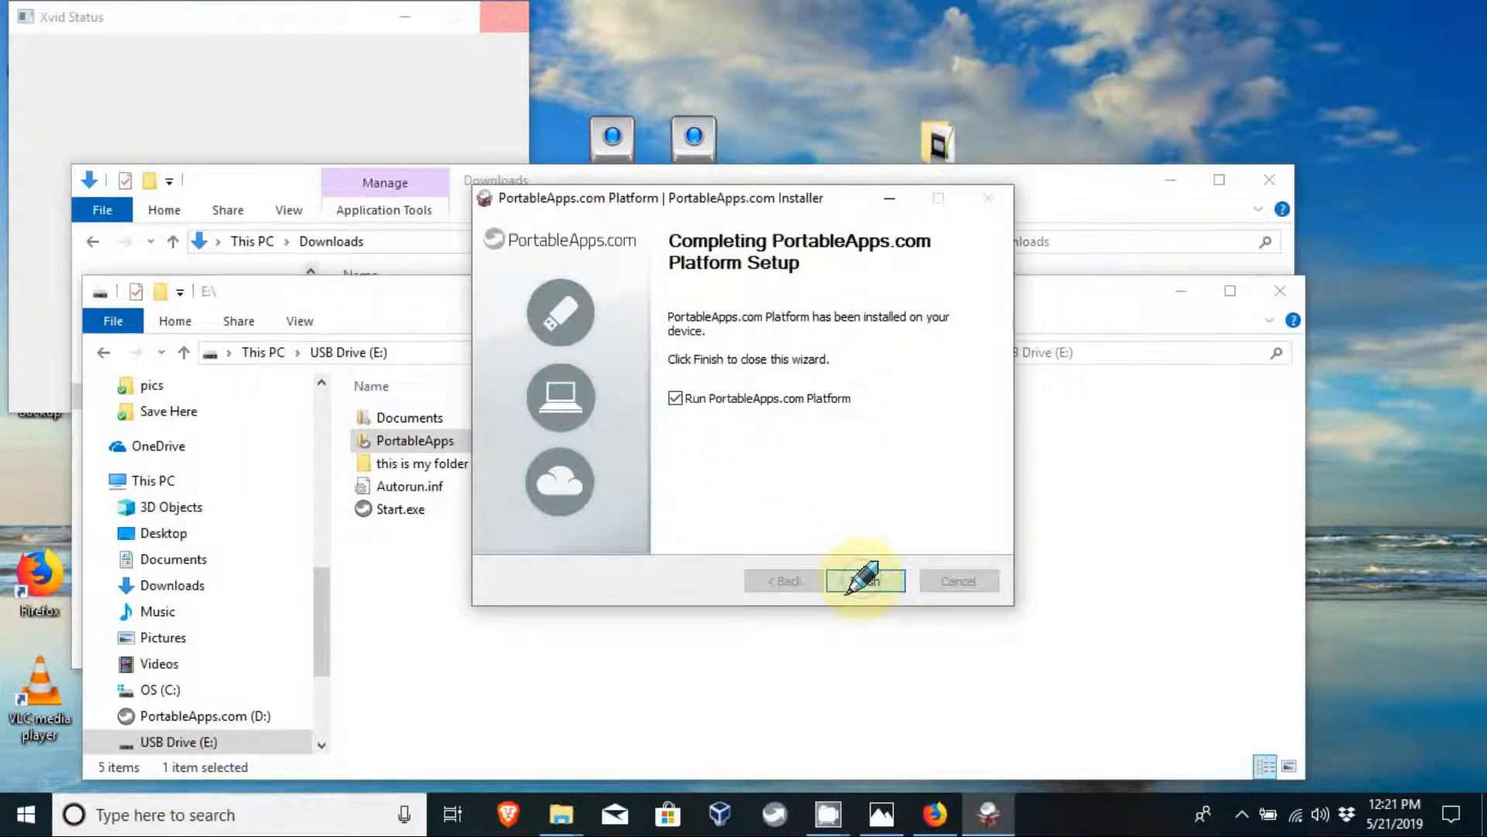
left_click(863, 580)
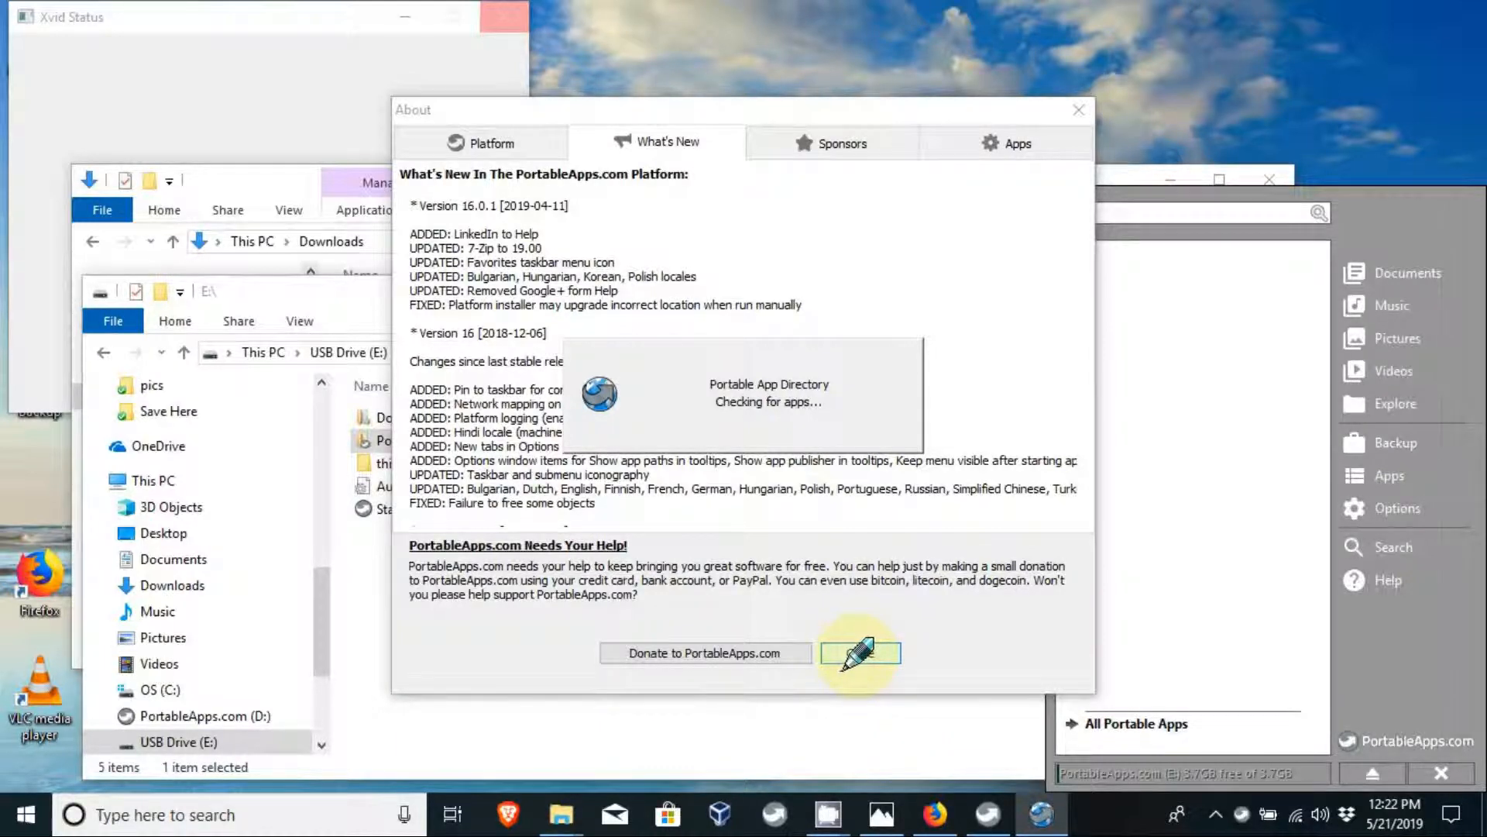
left_click(860, 653)
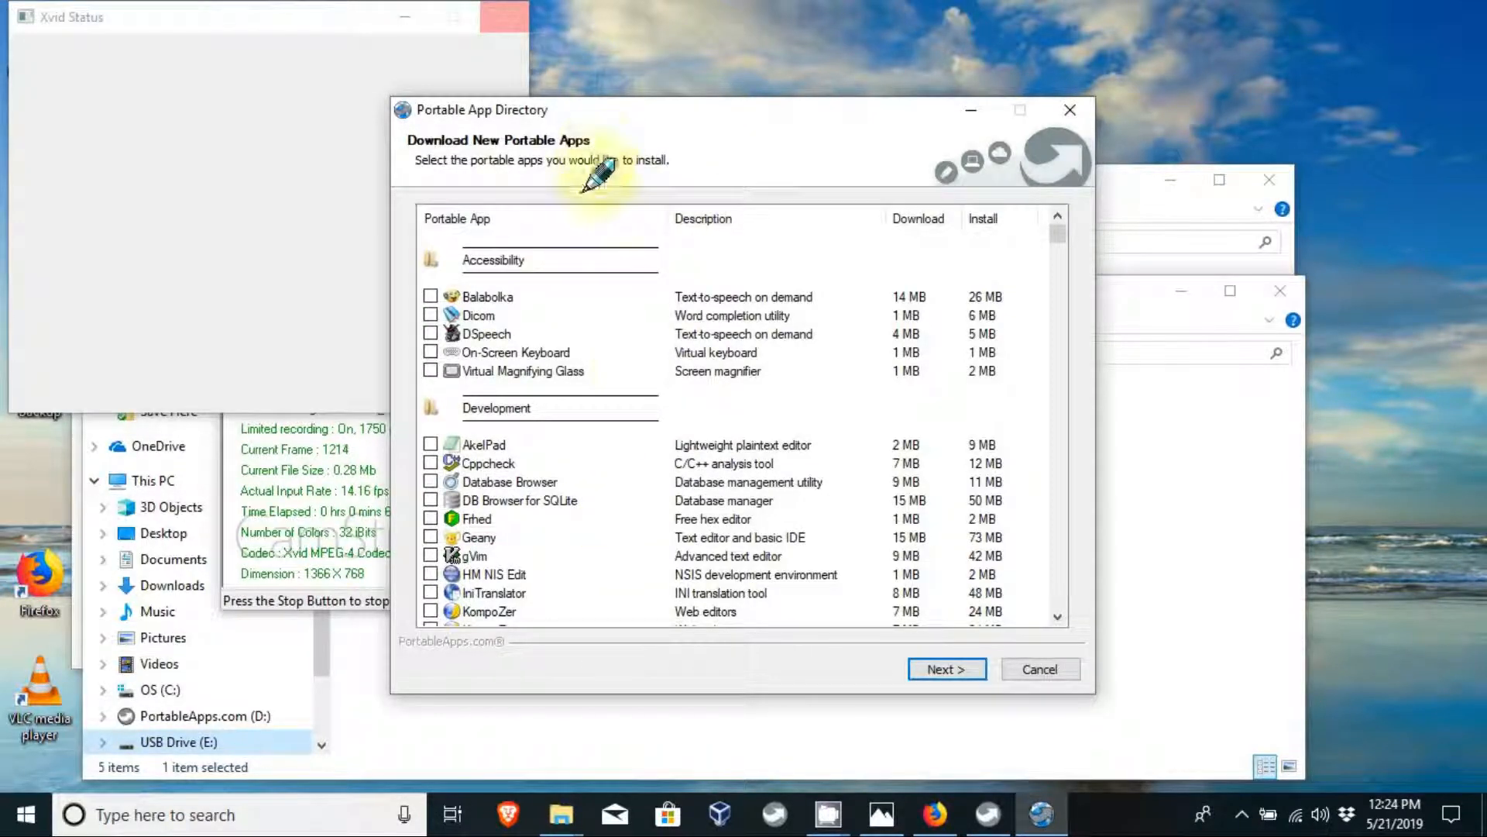
Install XAMPP Launcher from the Development category of the Portable App Directory and finish the wizard.
scroll(570, 350, "down", 7)
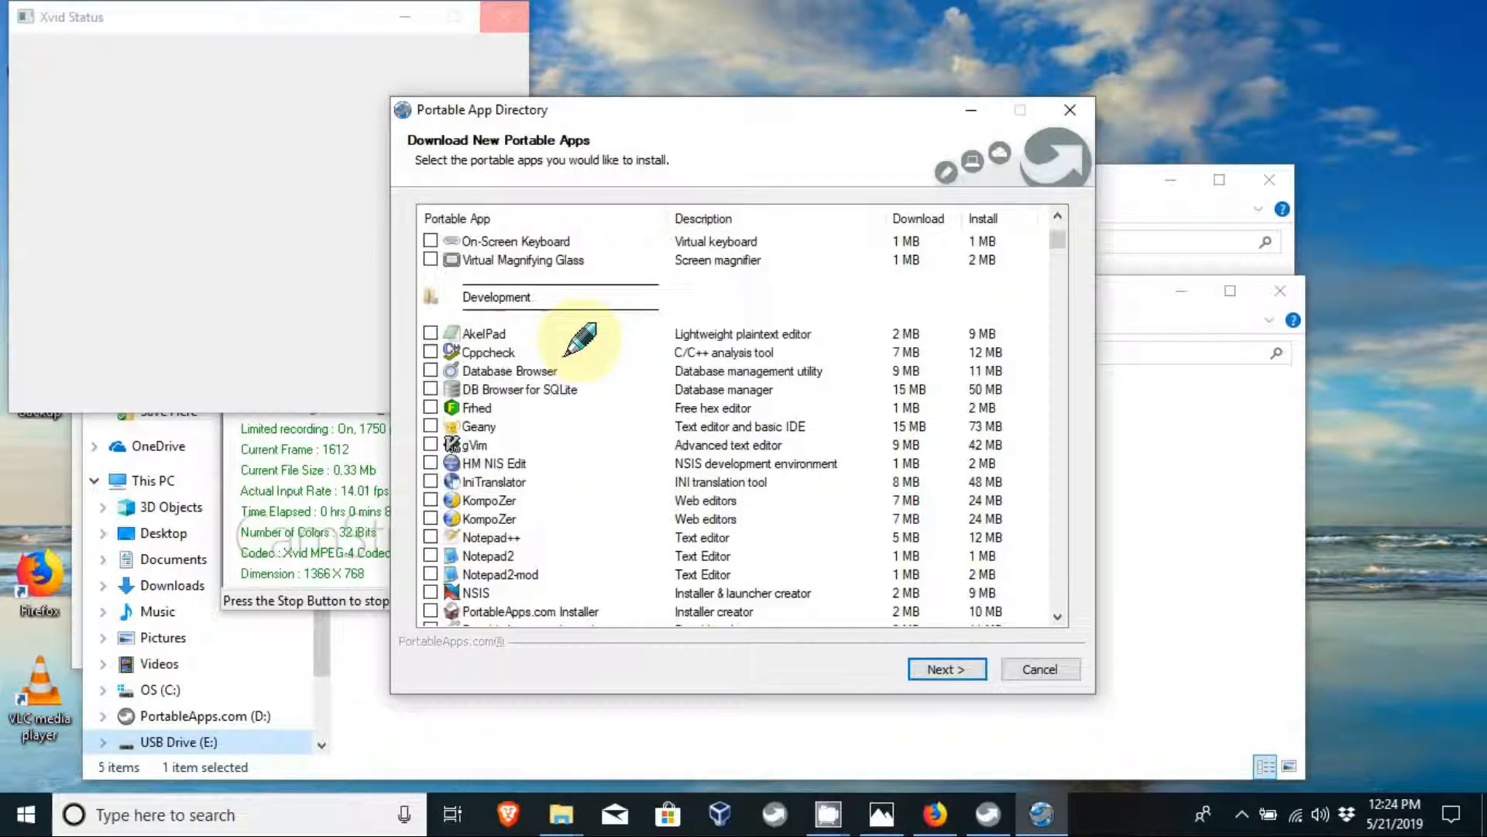
scroll(569, 350, "up", 7)
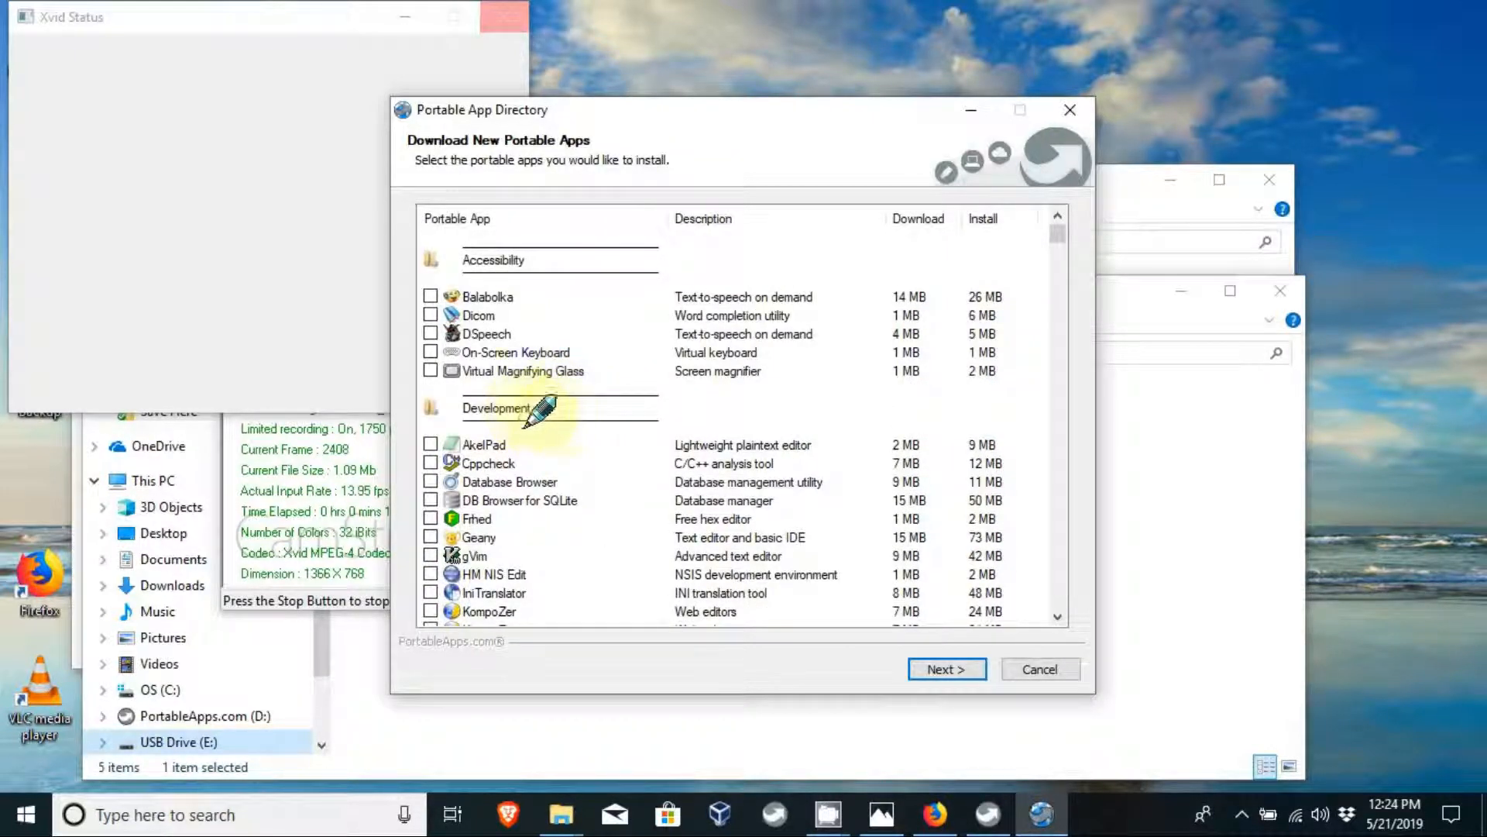
scroll(535, 418, "down", 5)
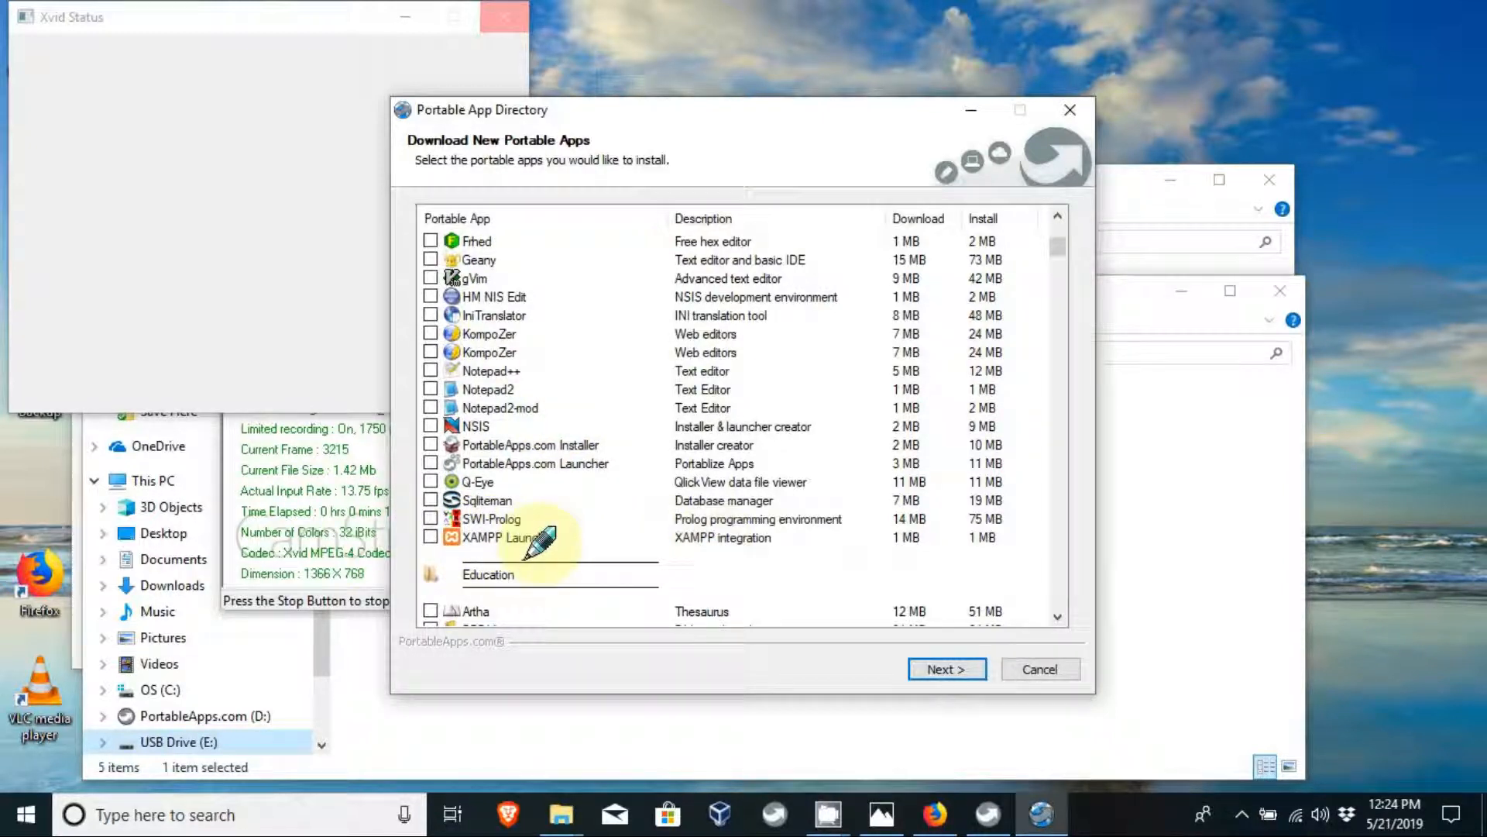
left_click(430, 537)
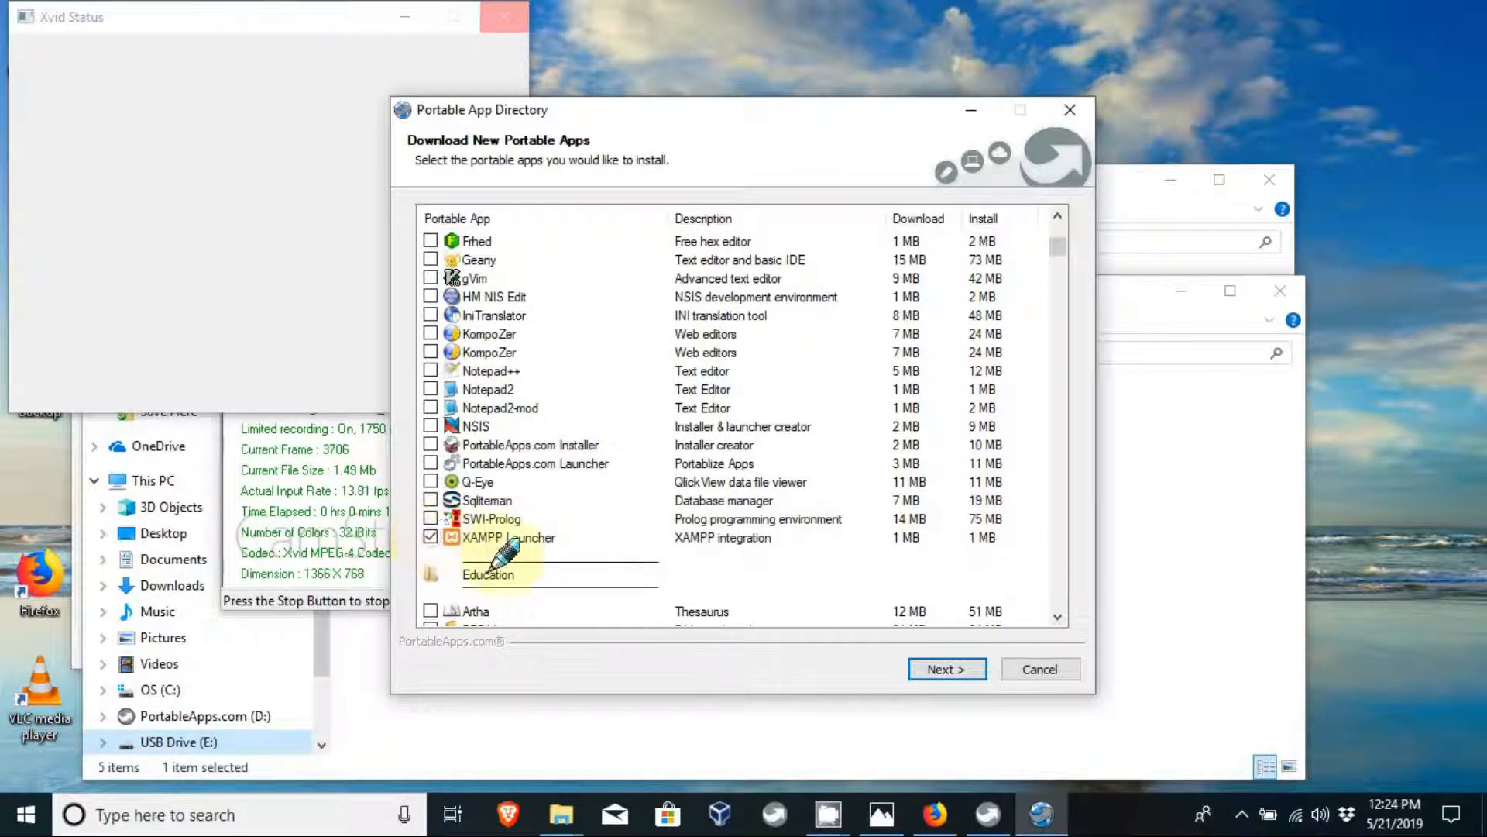
left_click(946, 667)
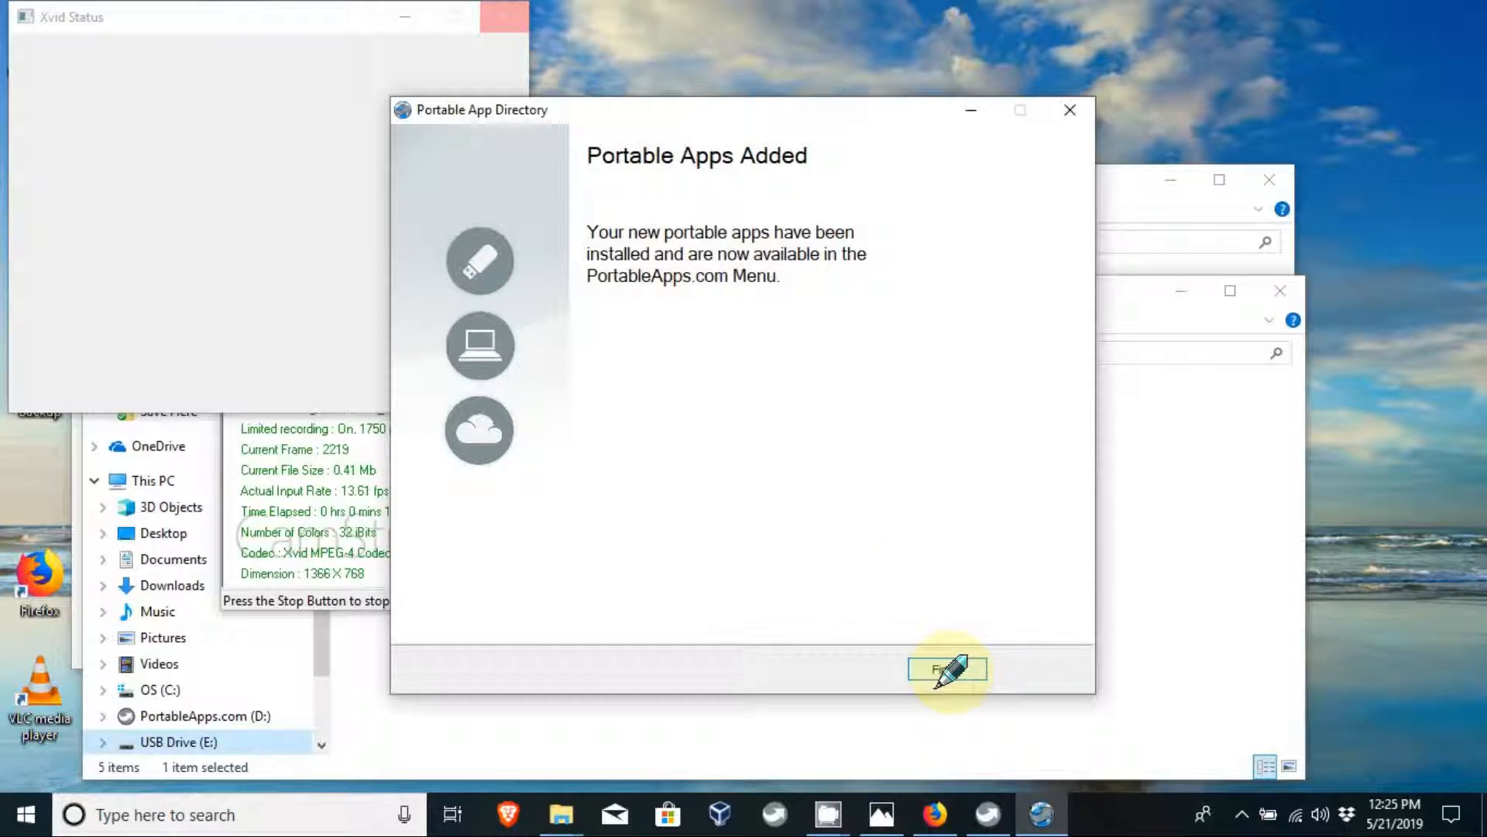
left_click(946, 668)
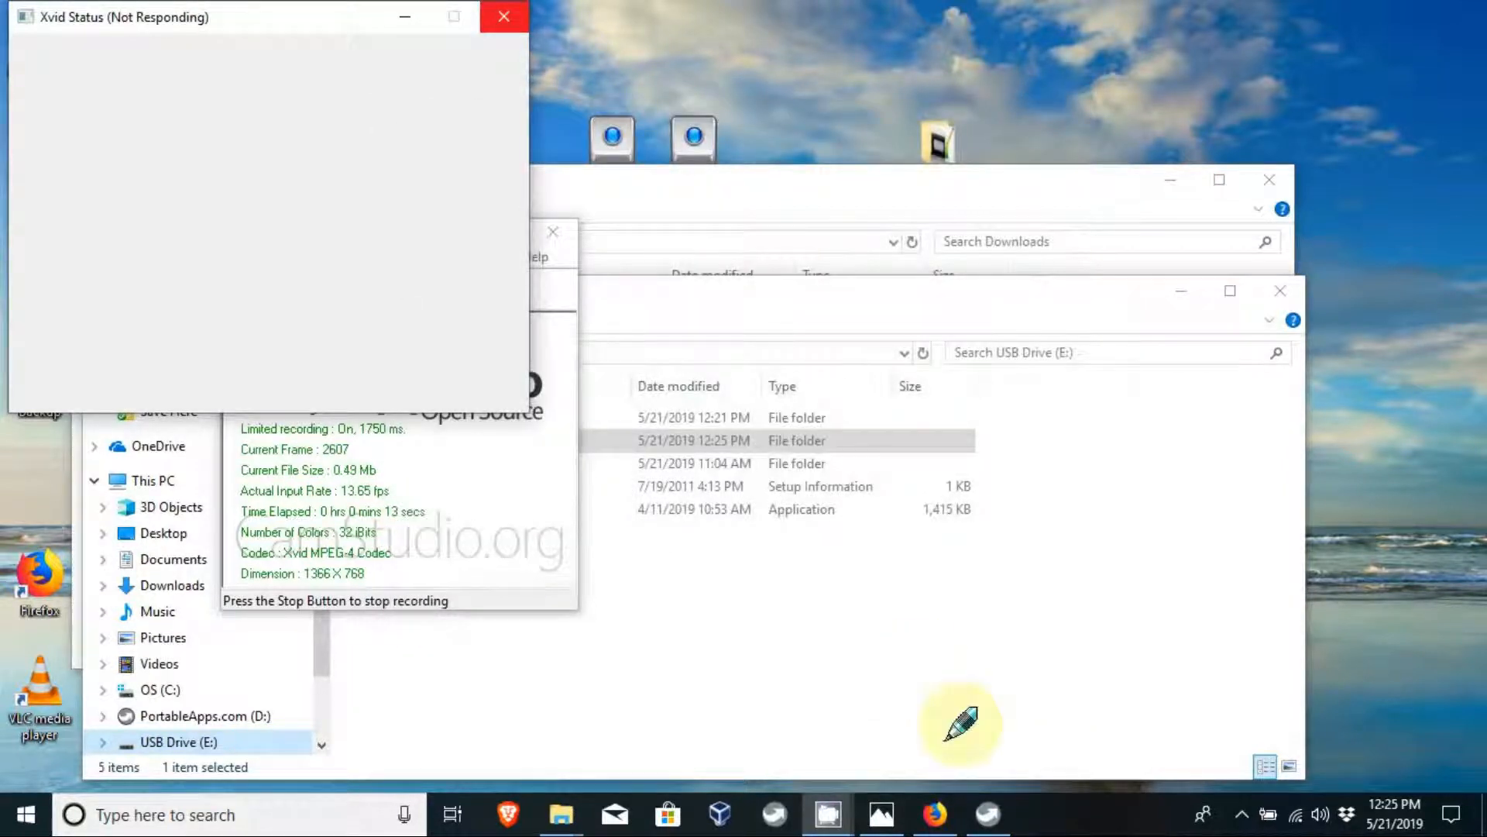
Check the PortableApps menu for the XAMPP Control Panel entry, and close both the menu and the USB Drive (E:) window.
left_click(989, 814)
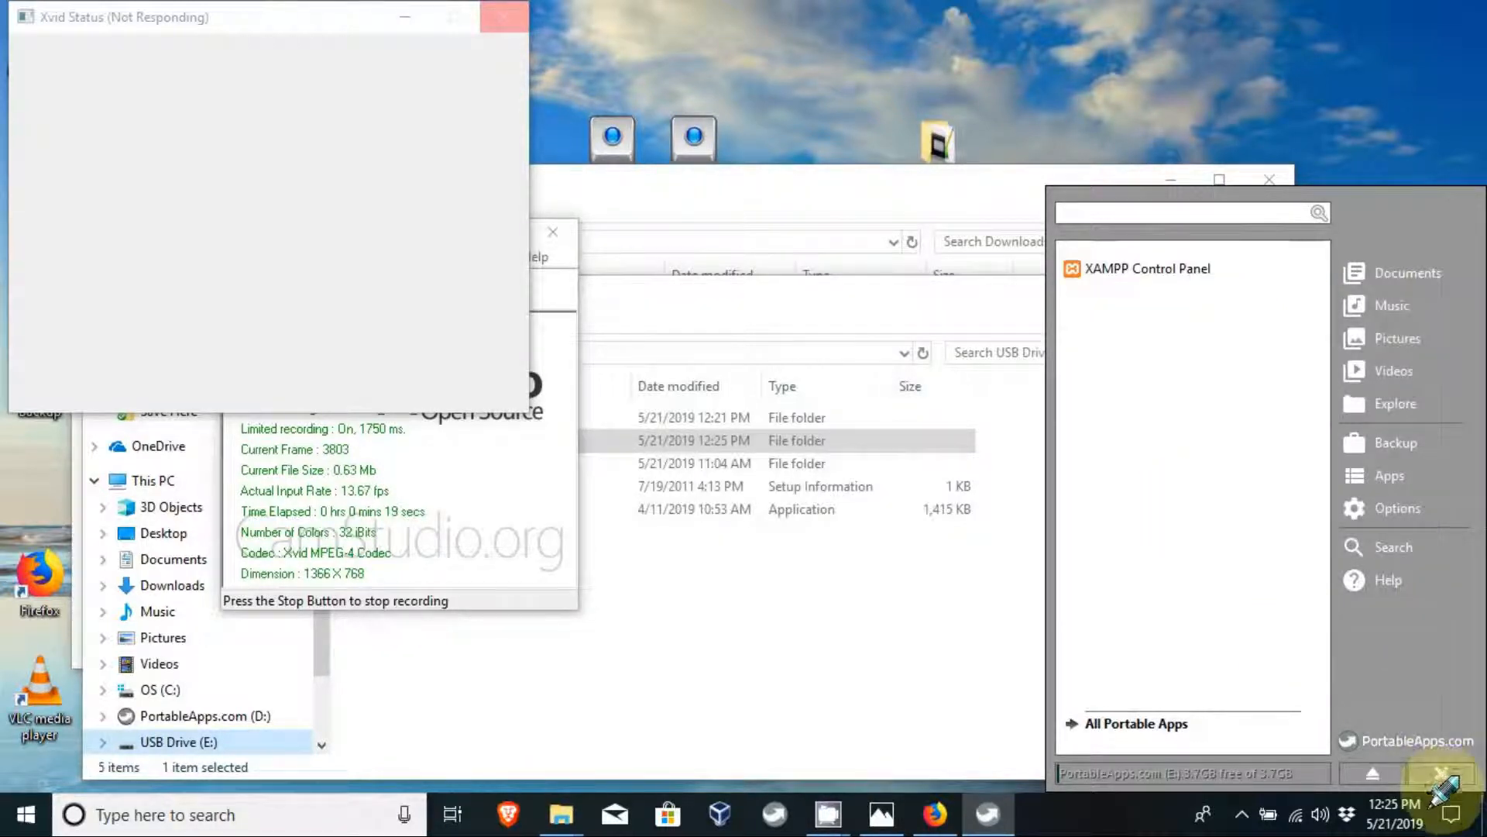
left_click(1435, 771)
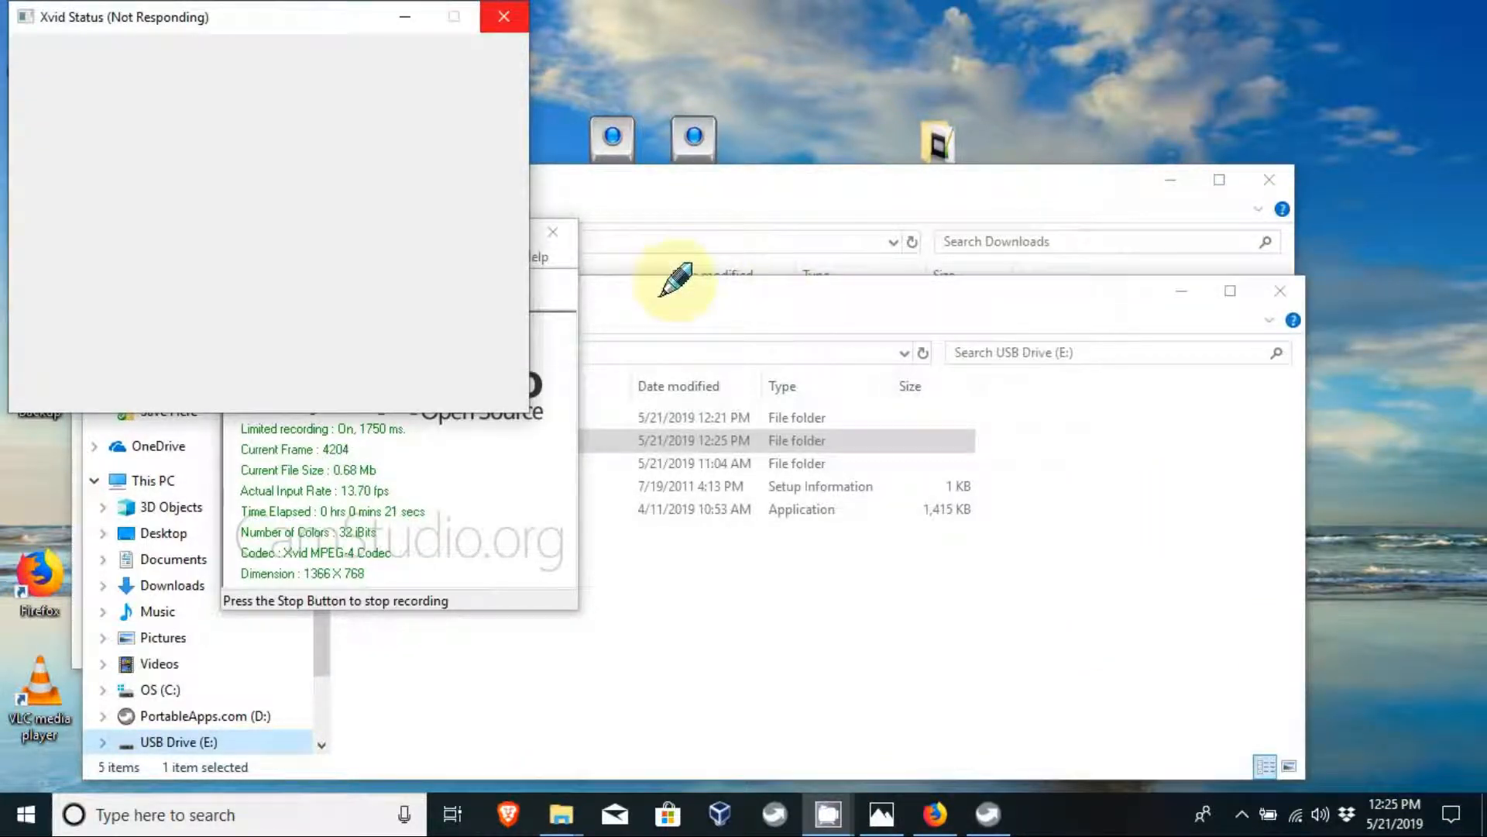
left_click(729, 294)
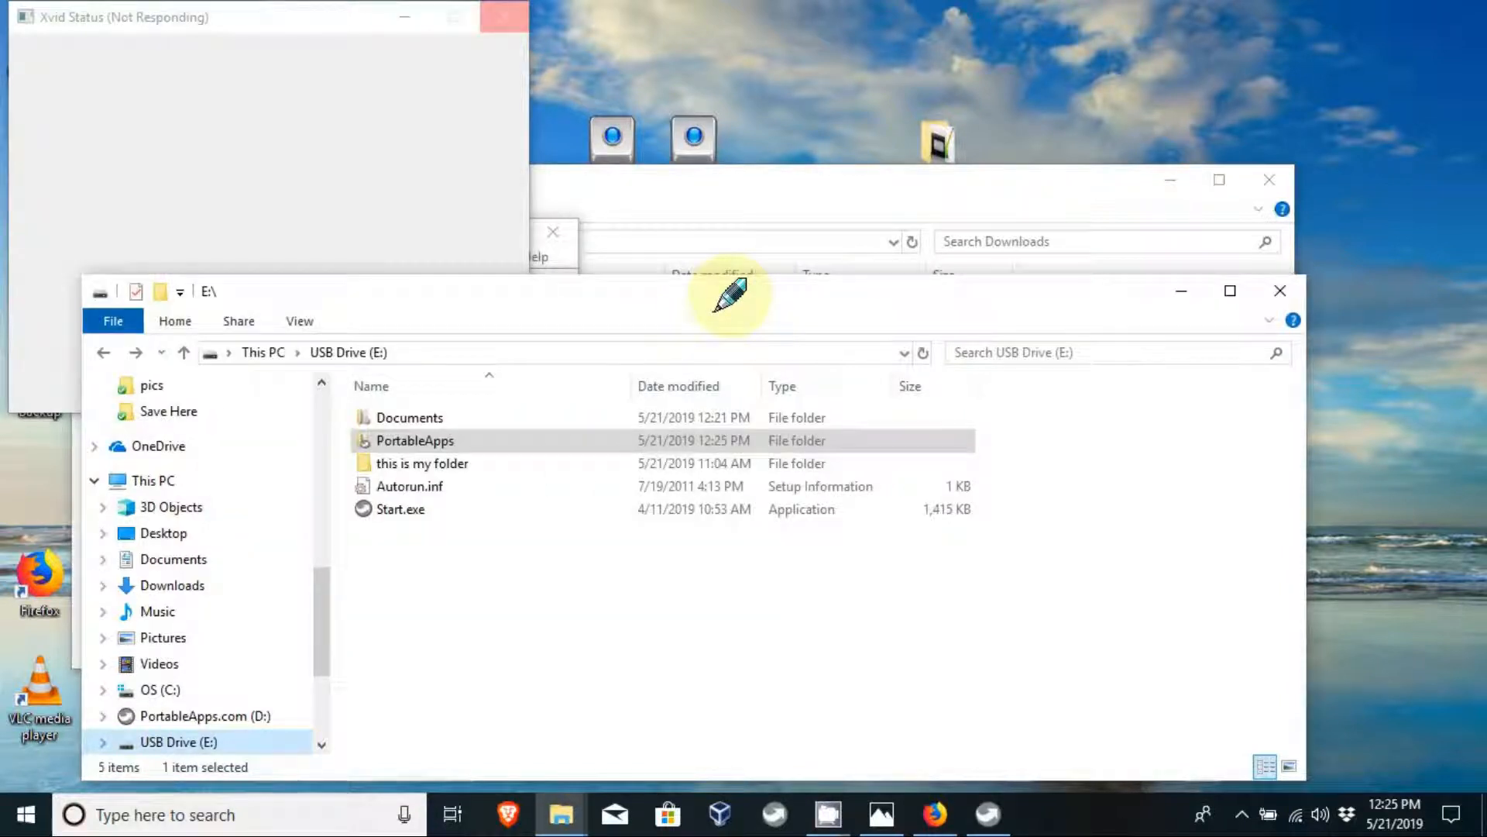
left_click(1280, 290)
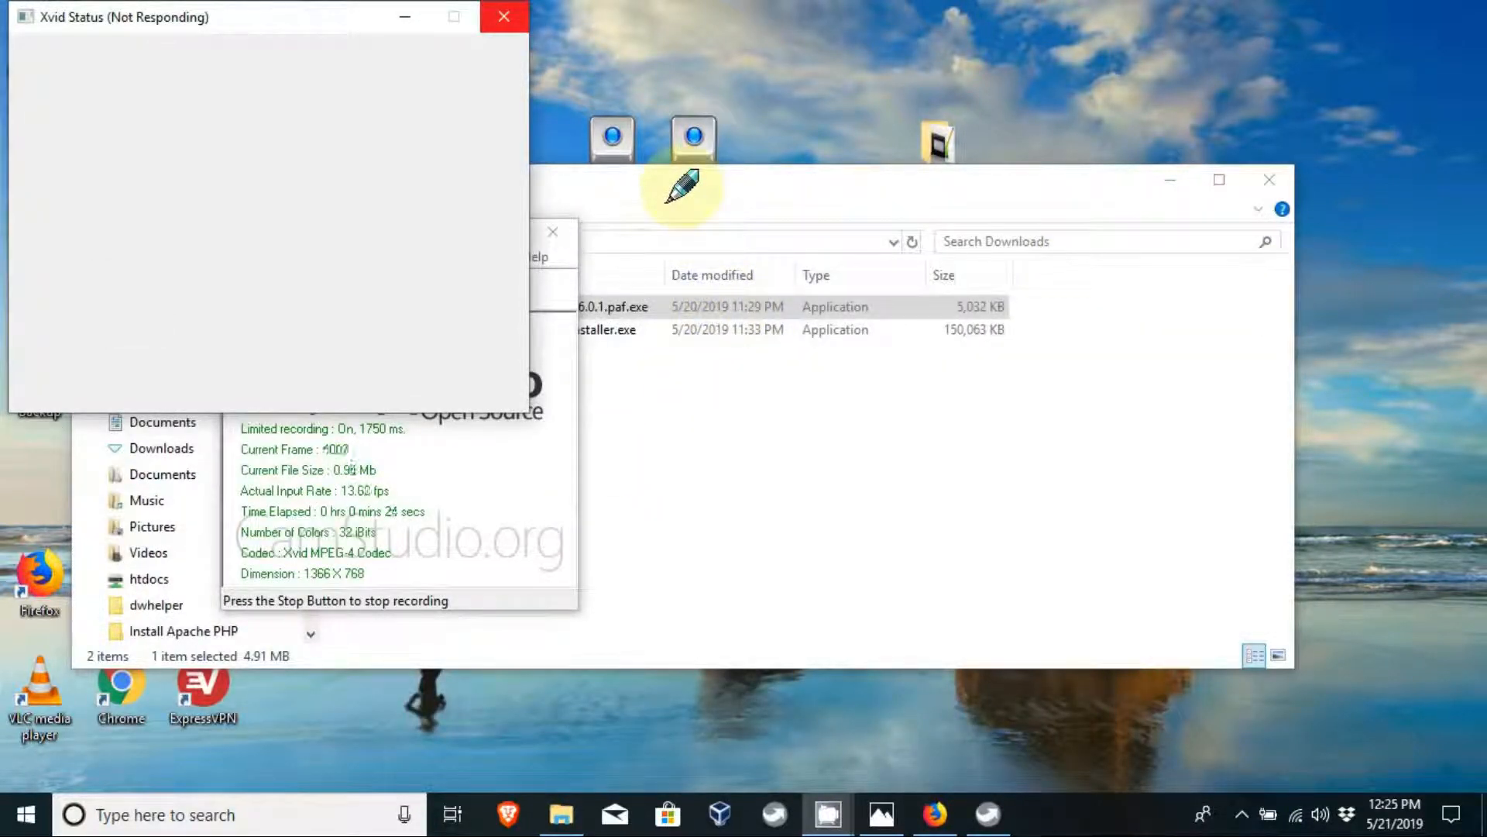
Move the Downloads window lower and run xampp-windows-x64-7.3.5-1-VC15-installer.exe up to the installation folder page, keeping all components selected.
left_click(667, 200)
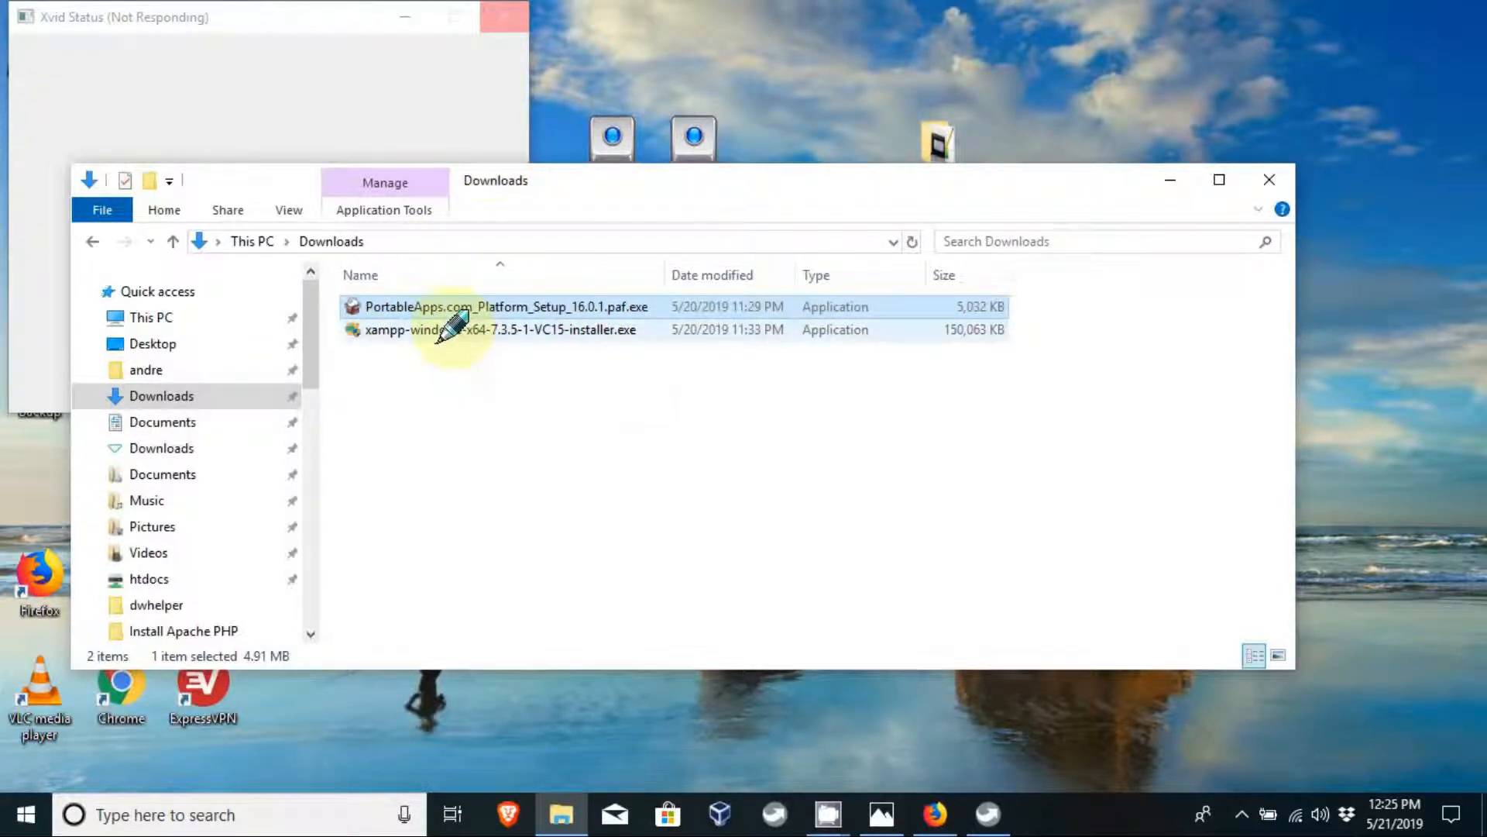
left_click_drag(498, 189, 534, 336)
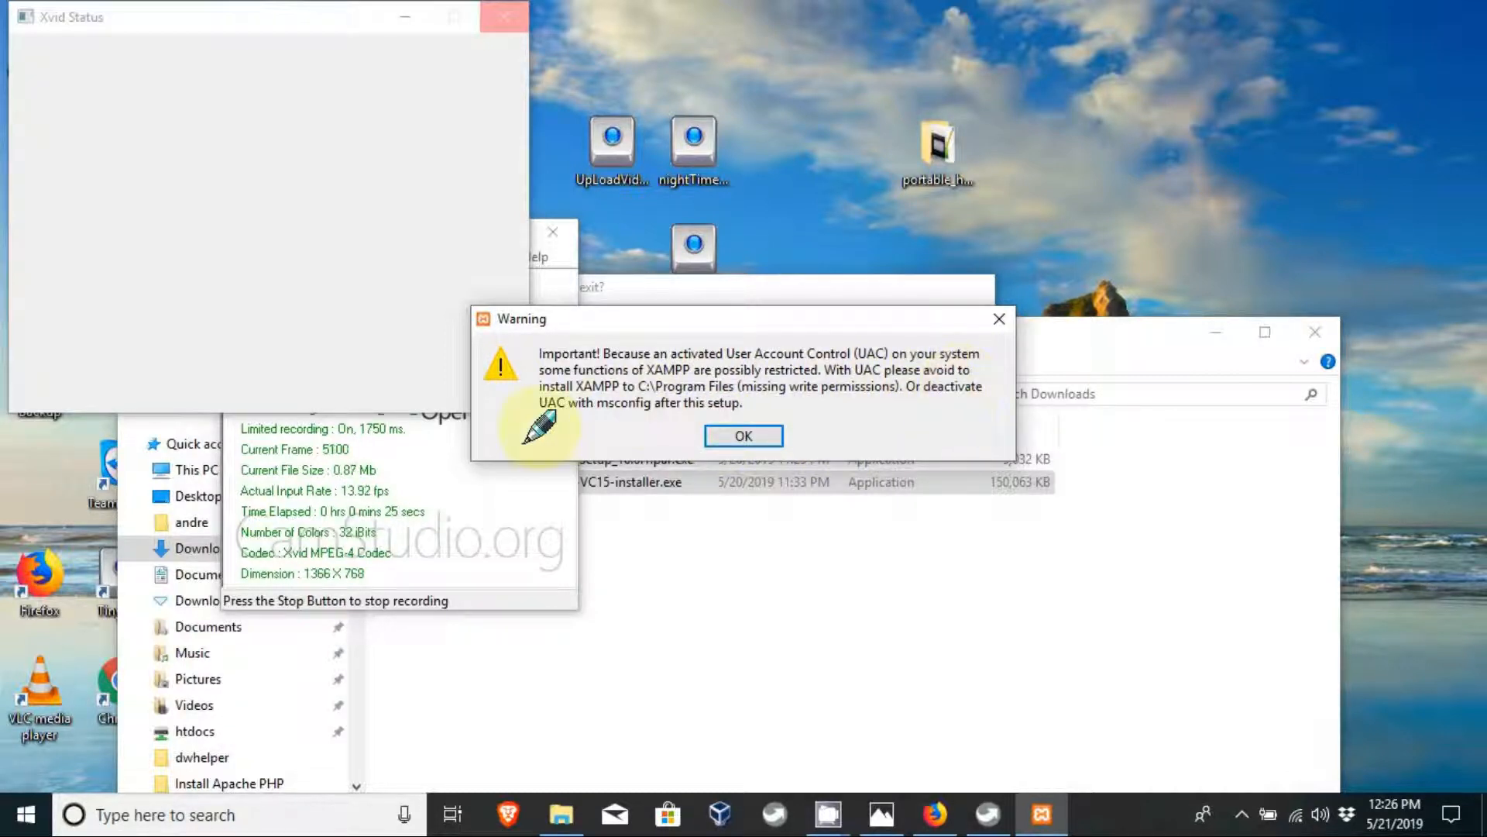
left_click(742, 435)
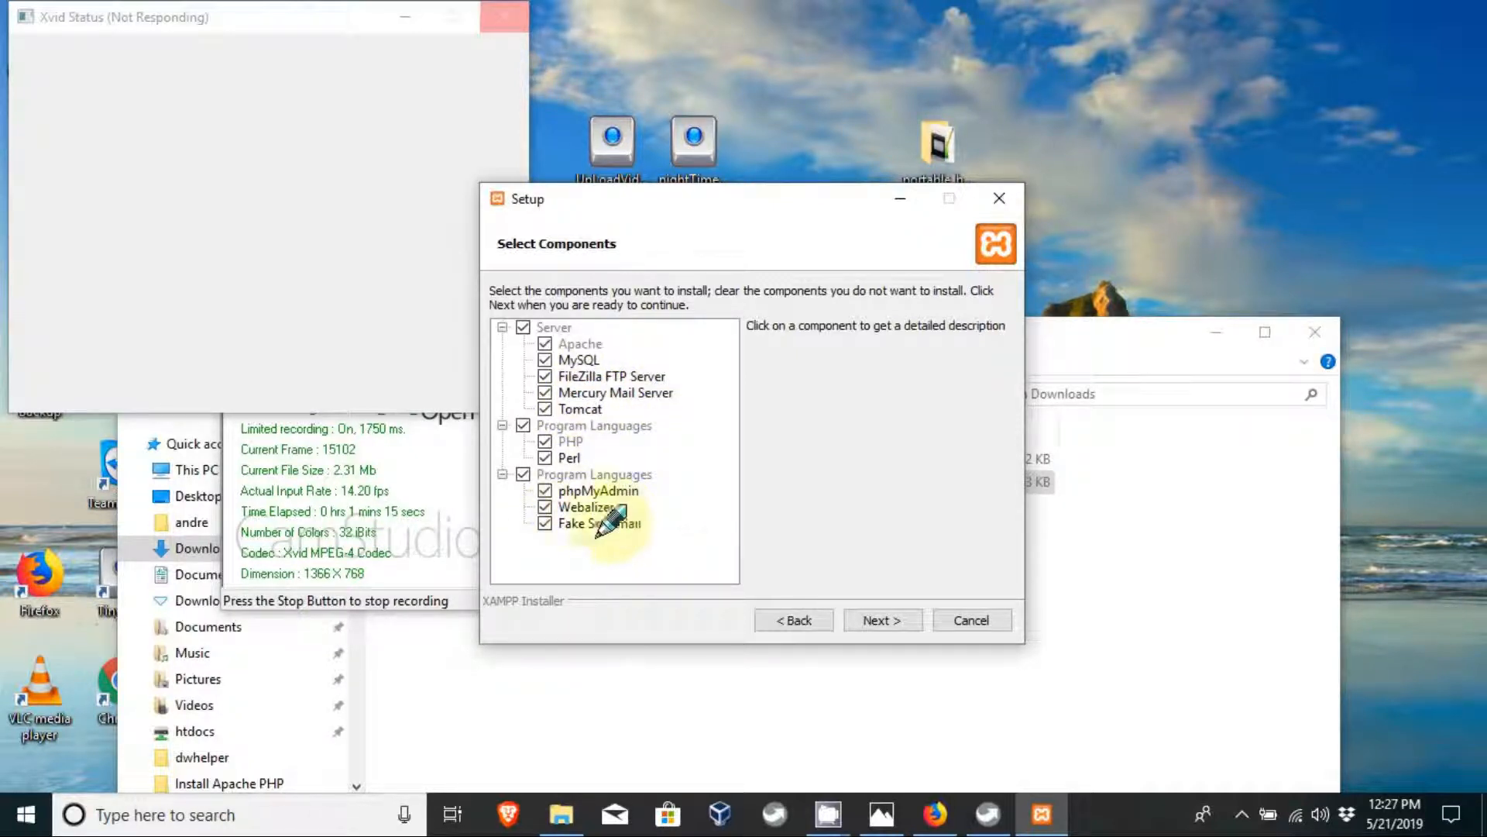
left_click(881, 619)
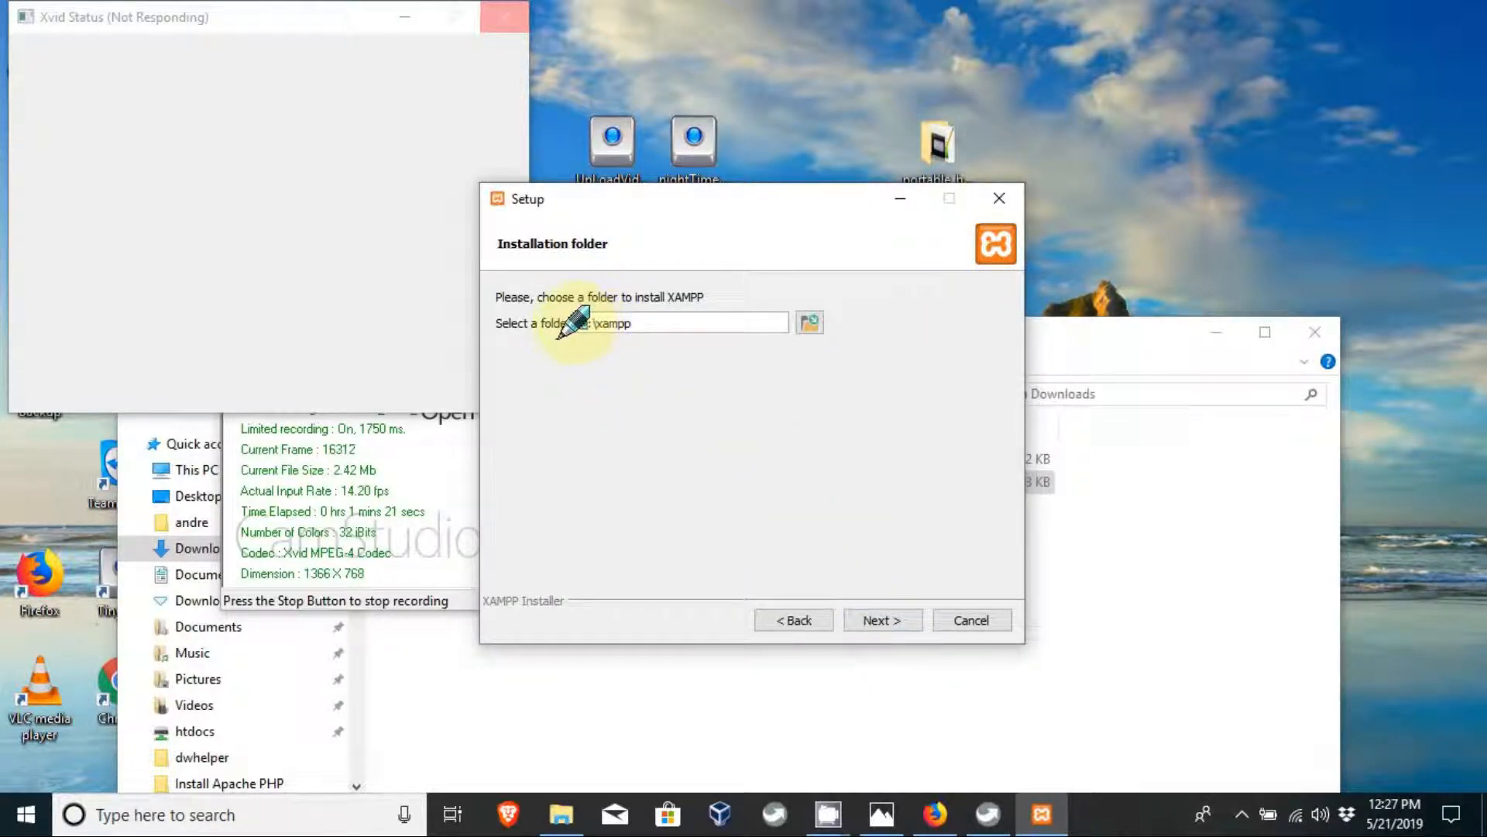
Look up the USB drive's letter in This PC, set the XAMPP installation folder to E:\xampp and continue.
left_click(1067, 339)
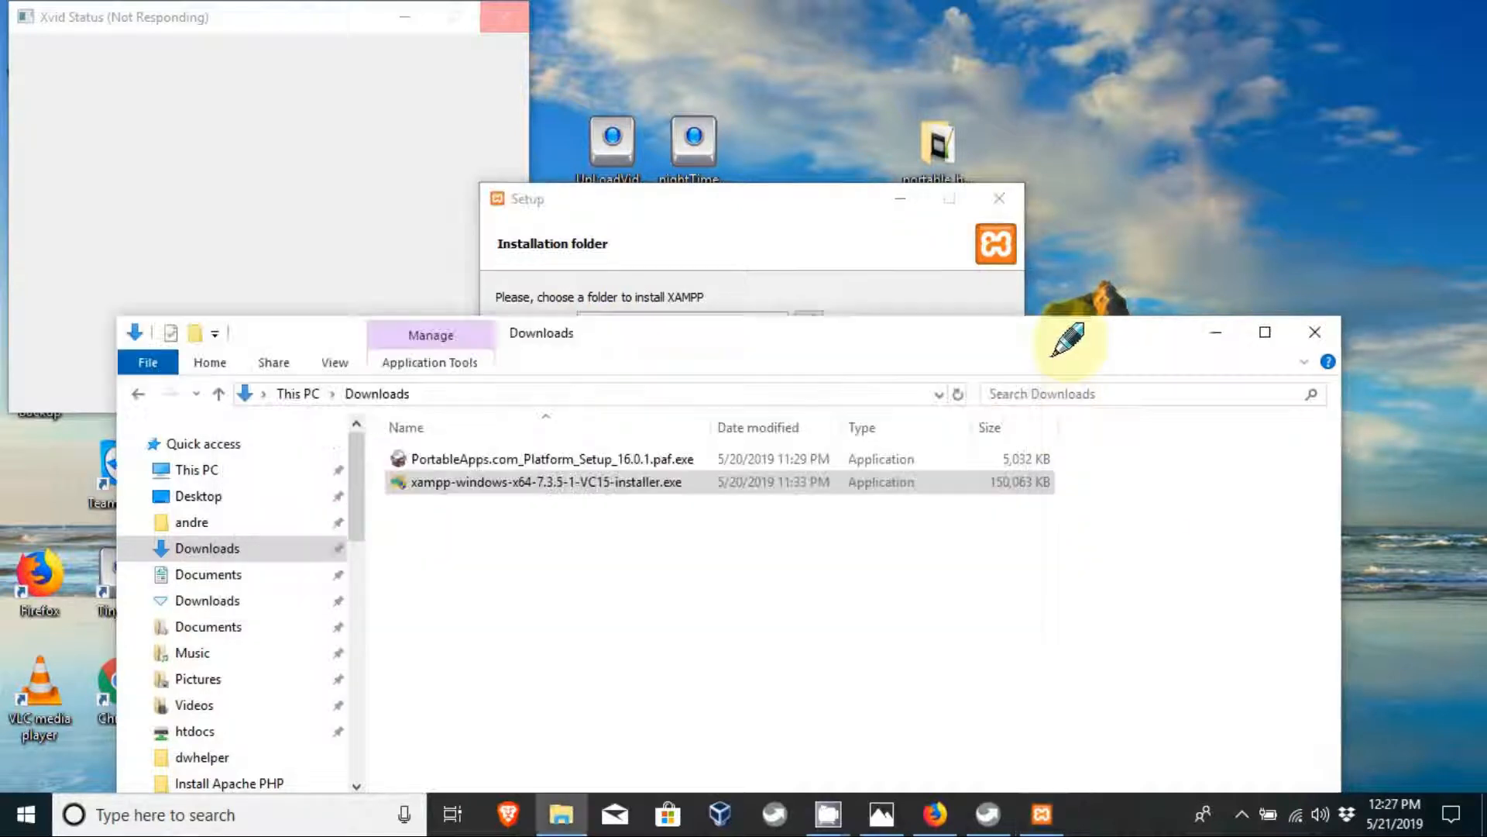
left_click(216, 468)
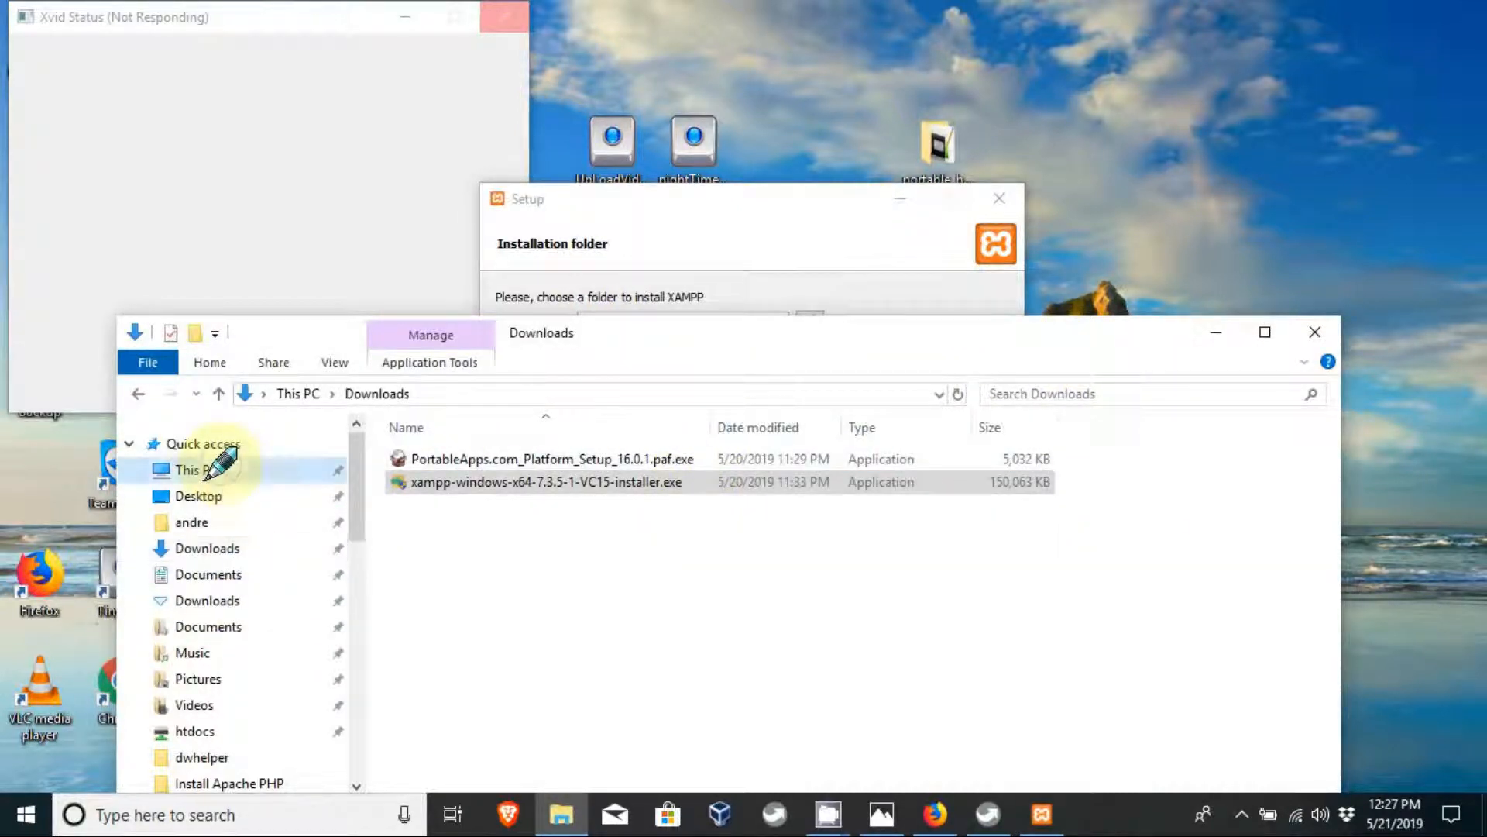
left_click(600, 203)
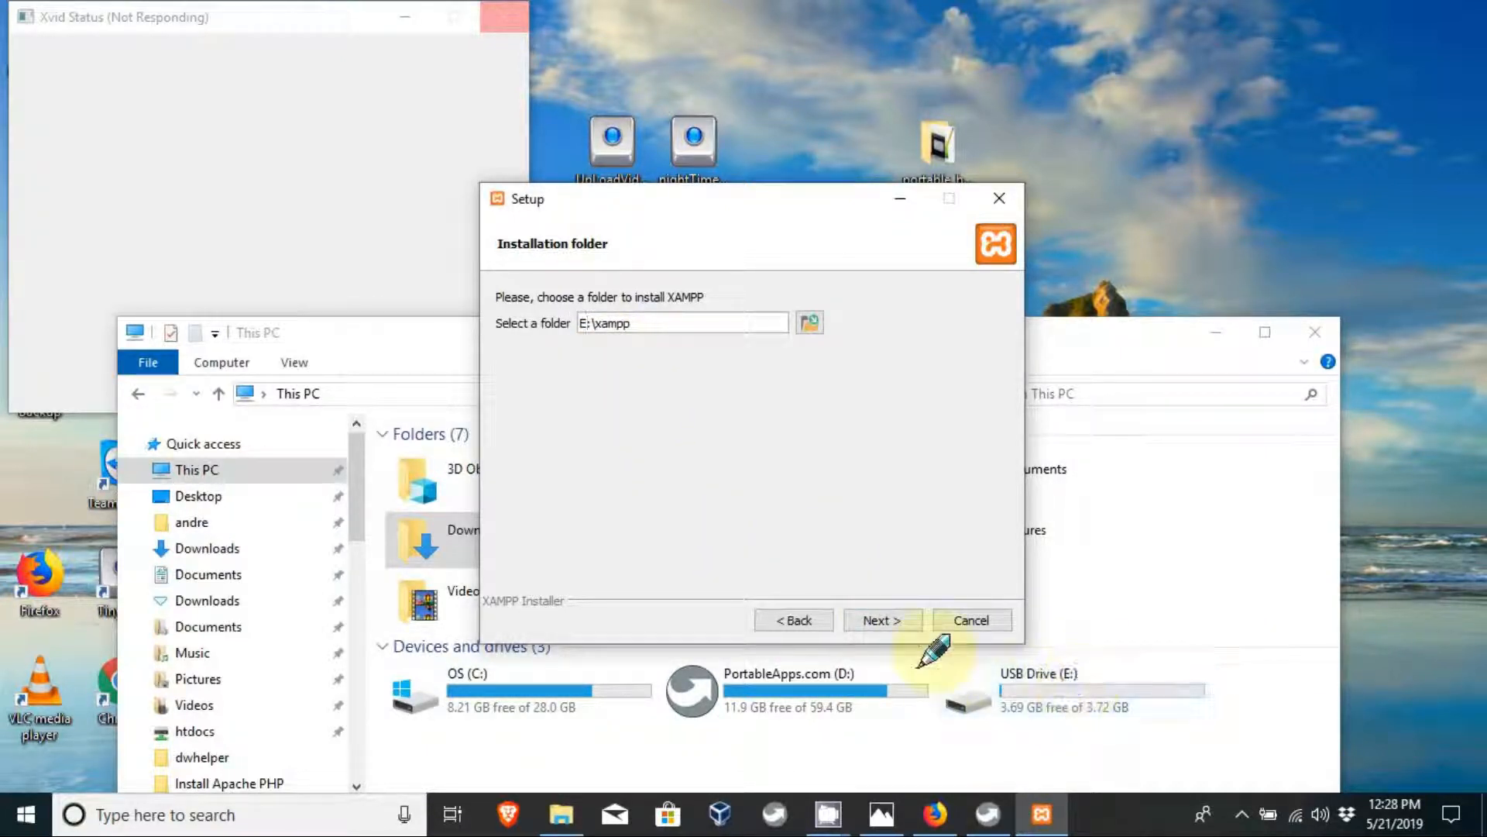
left_click(882, 620)
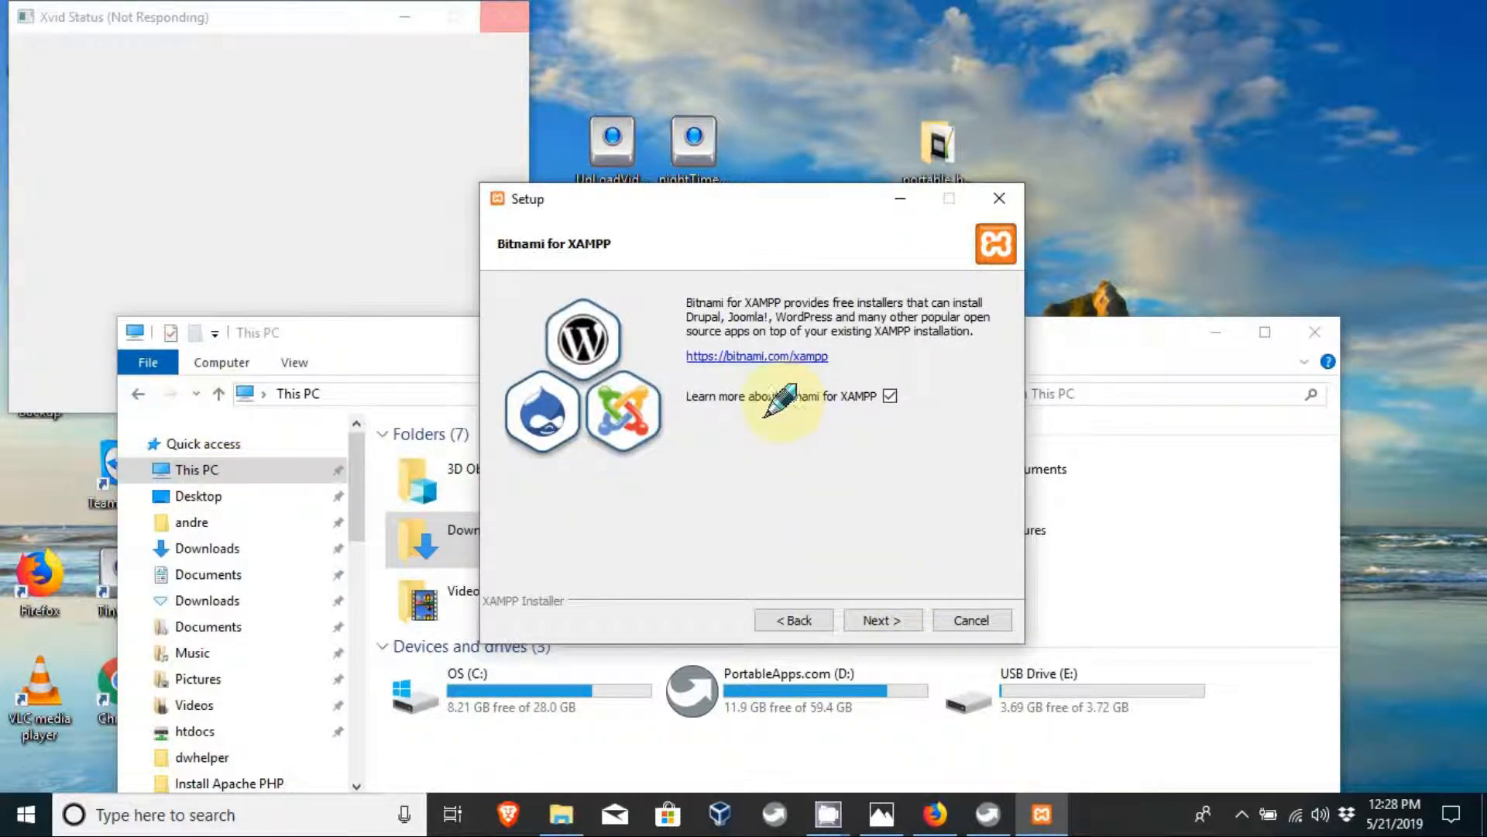
Continue past the Bitnami for XAMPP page, minimize the Bitnami web page that opens, and start the XAMPP installation.
left_click(882, 620)
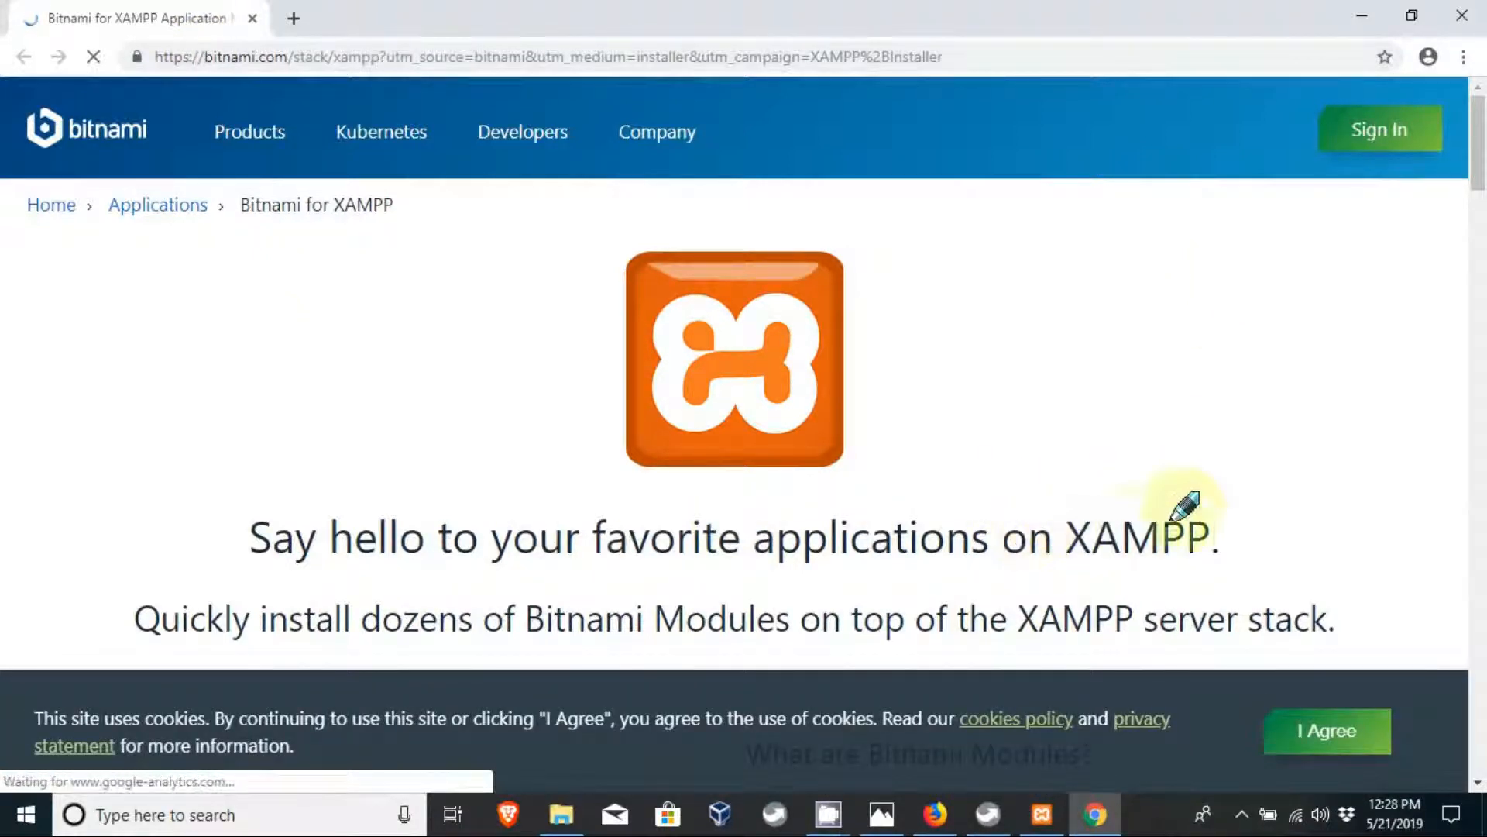
left_click(1361, 16)
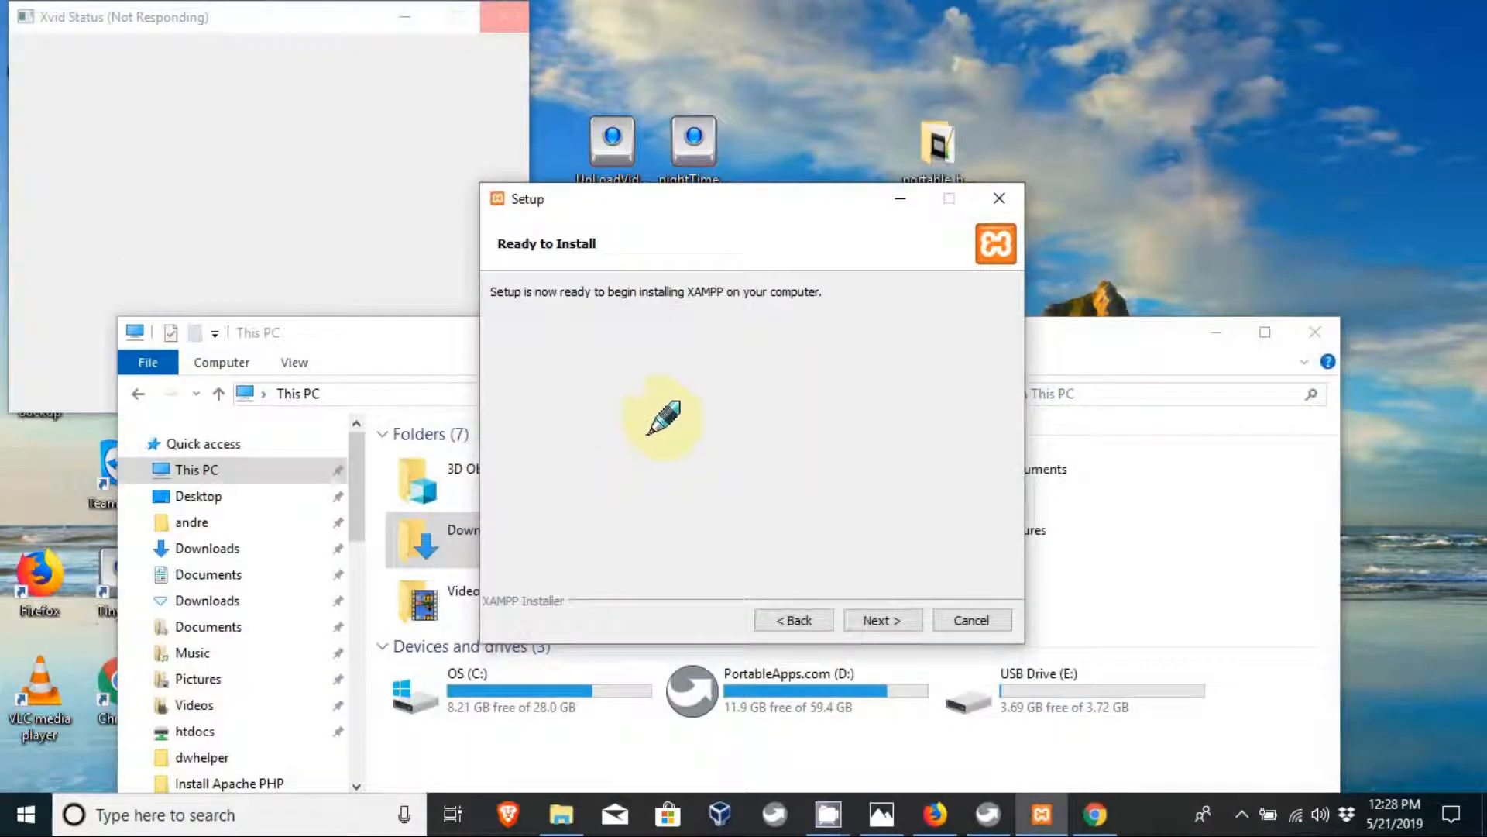
left_click(882, 620)
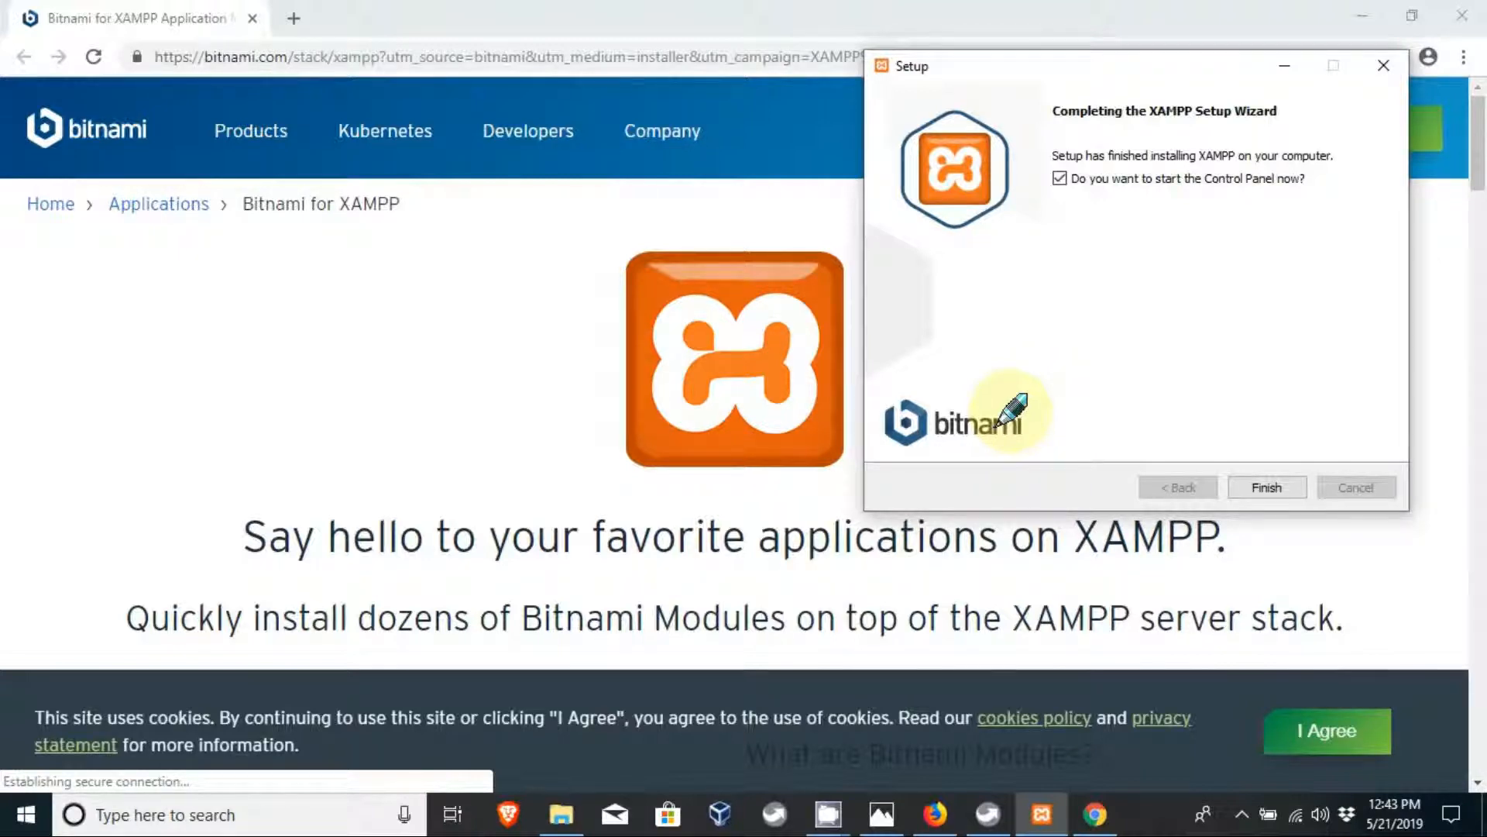
Finish the XAMPP setup wizard without starting the Control Panel, and minimize the Bitnami browser window.
left_click_drag(1136, 68, 926, 67)
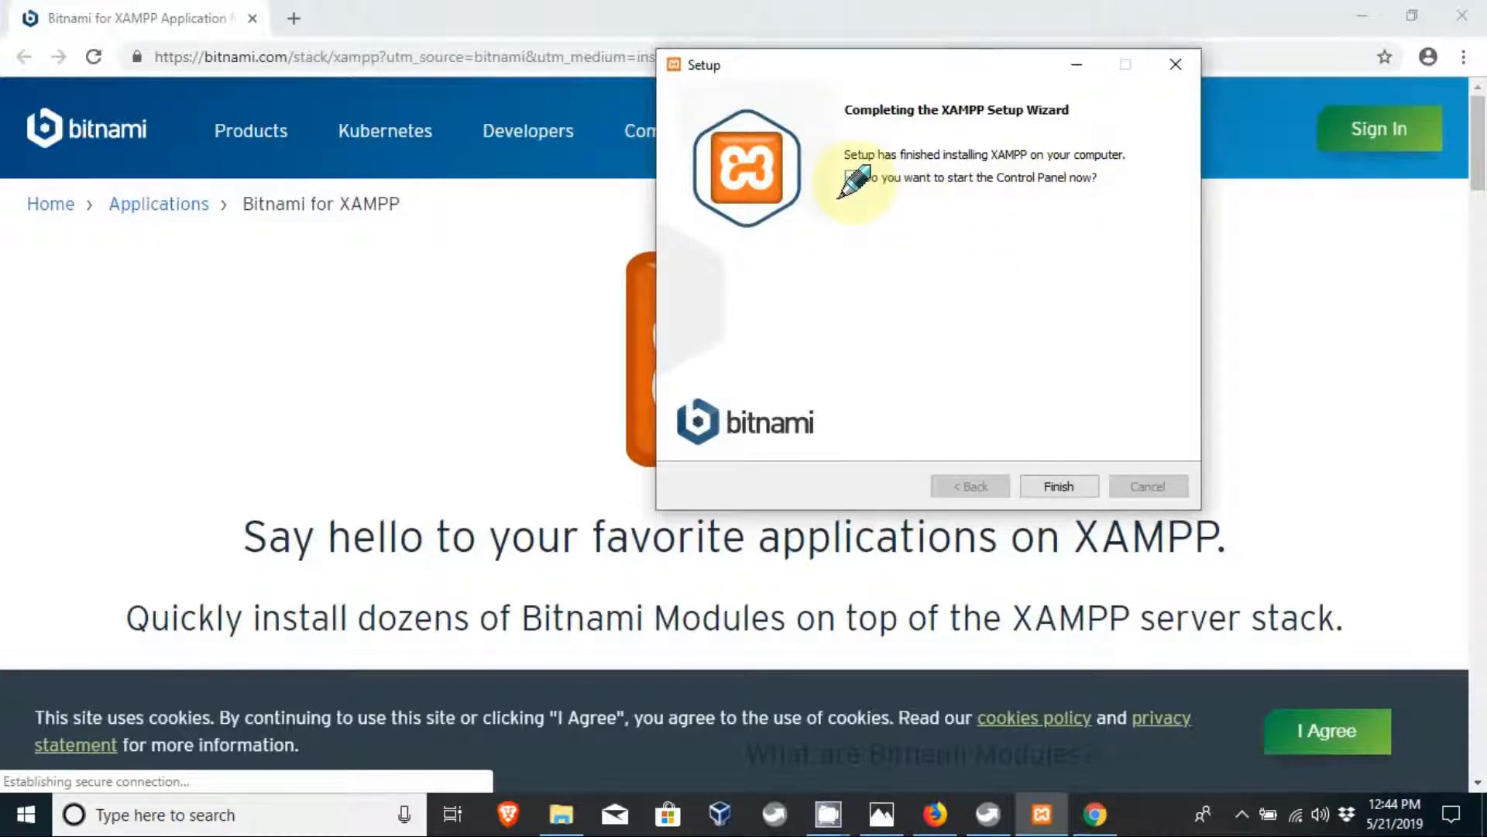
left_click(852, 179)
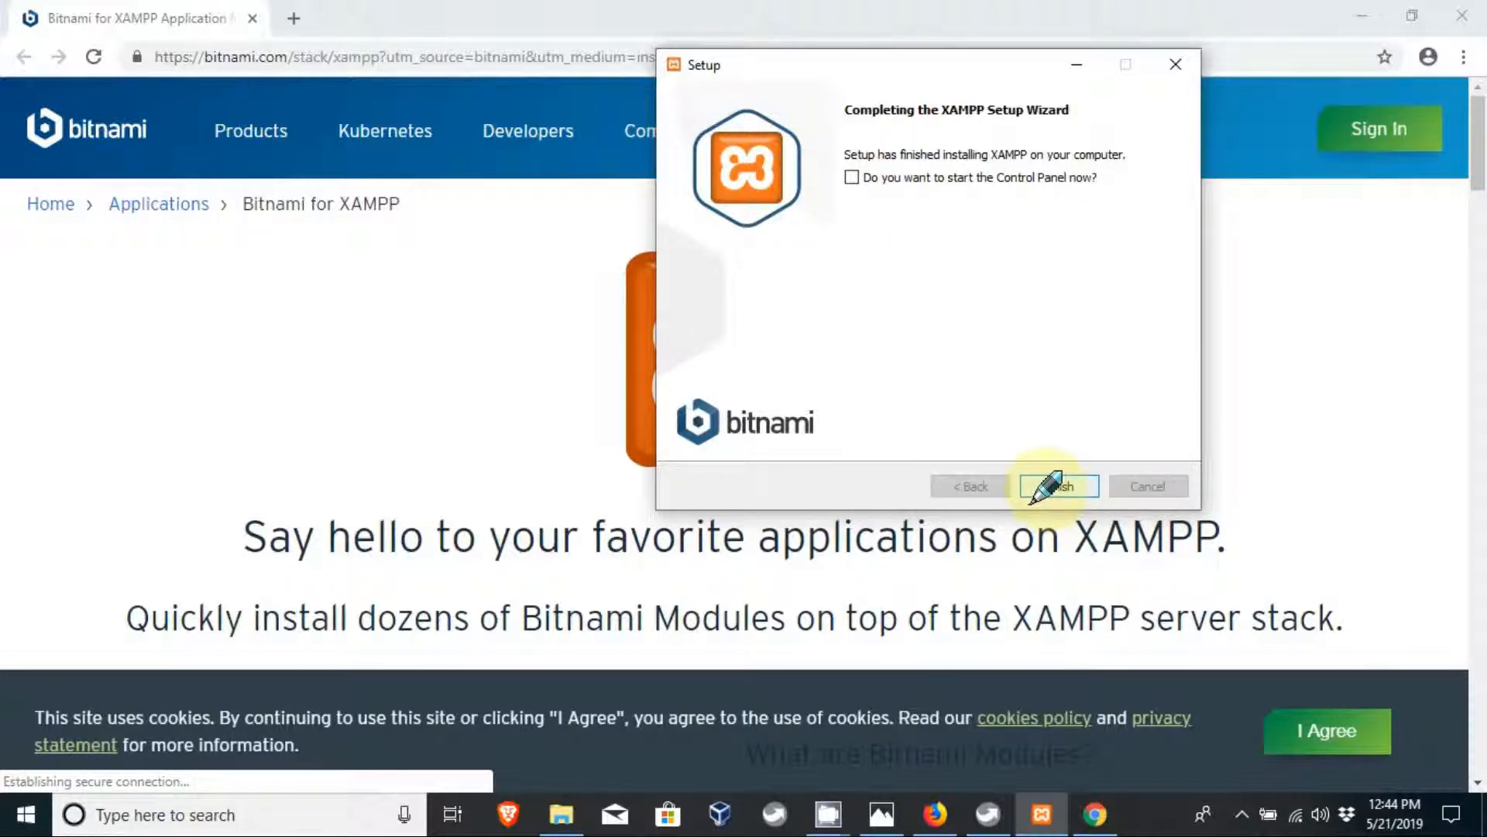
left_click(1059, 486)
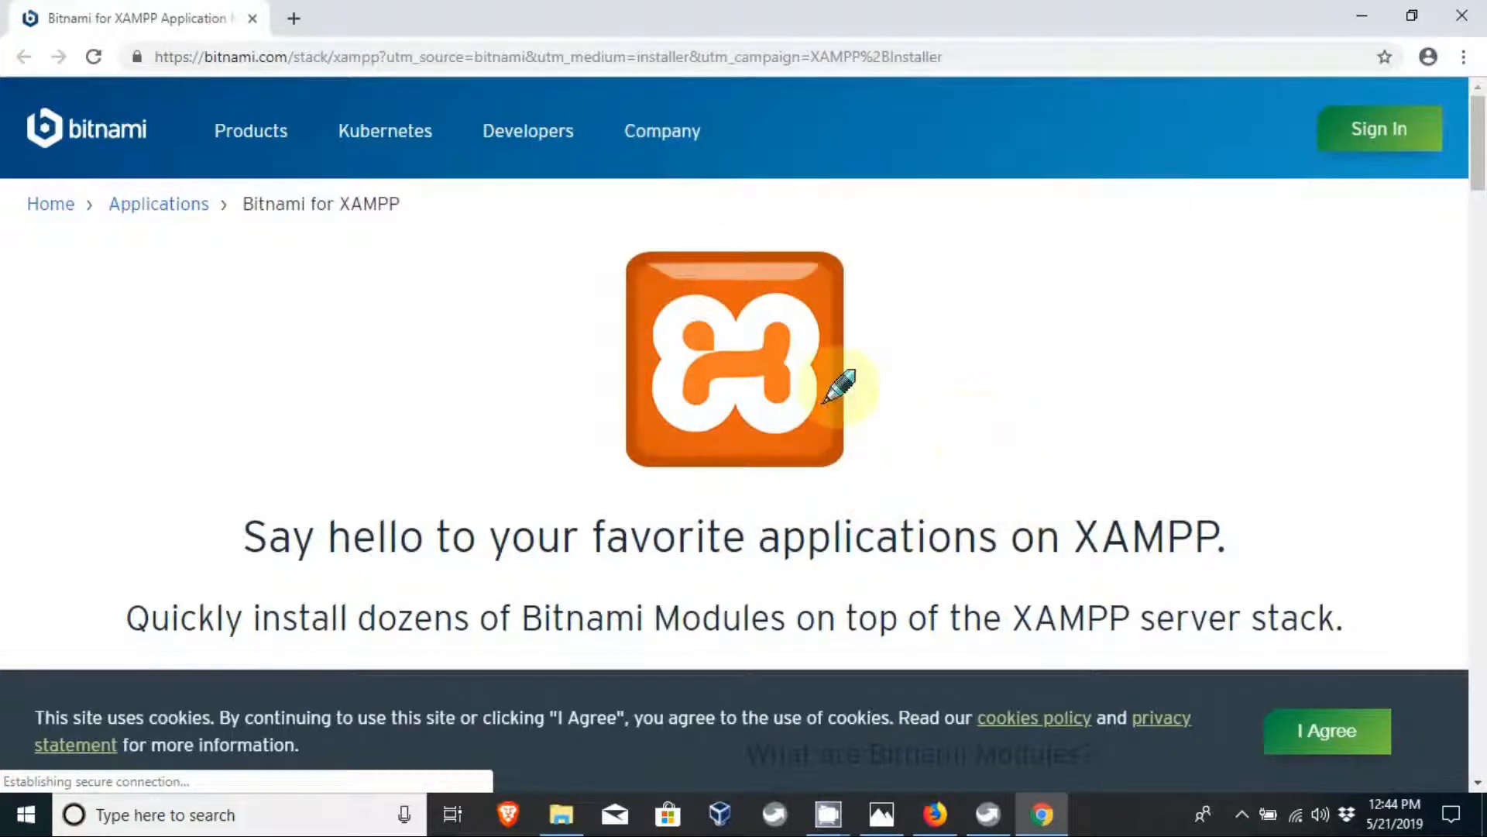
left_click(1361, 16)
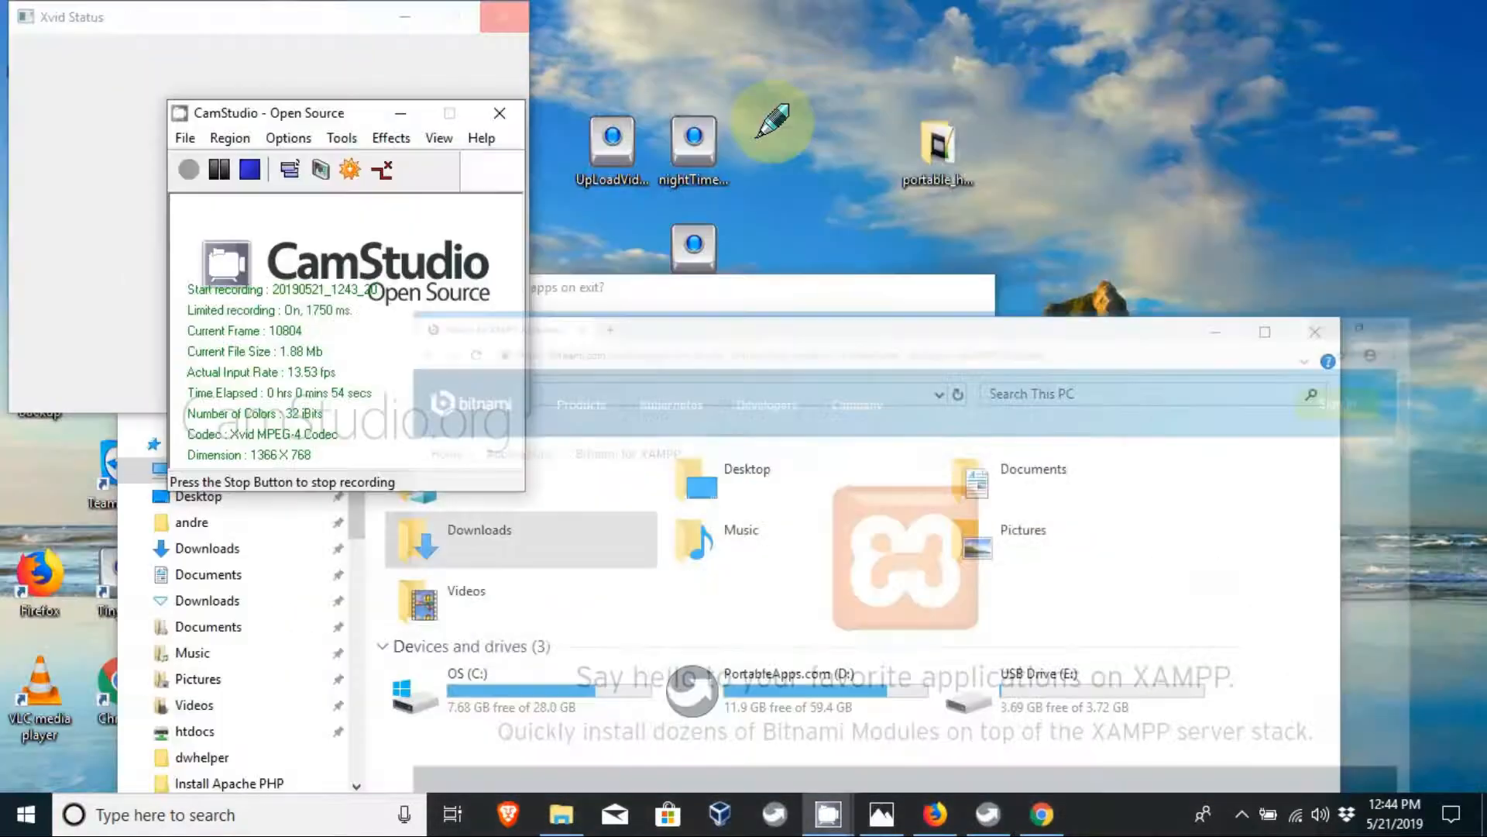
Maximize This PC, examine the xampp folder and its php subfolder on USB Drive (E:), and return to the drive's root.
left_click_drag(797, 346, 802, 1)
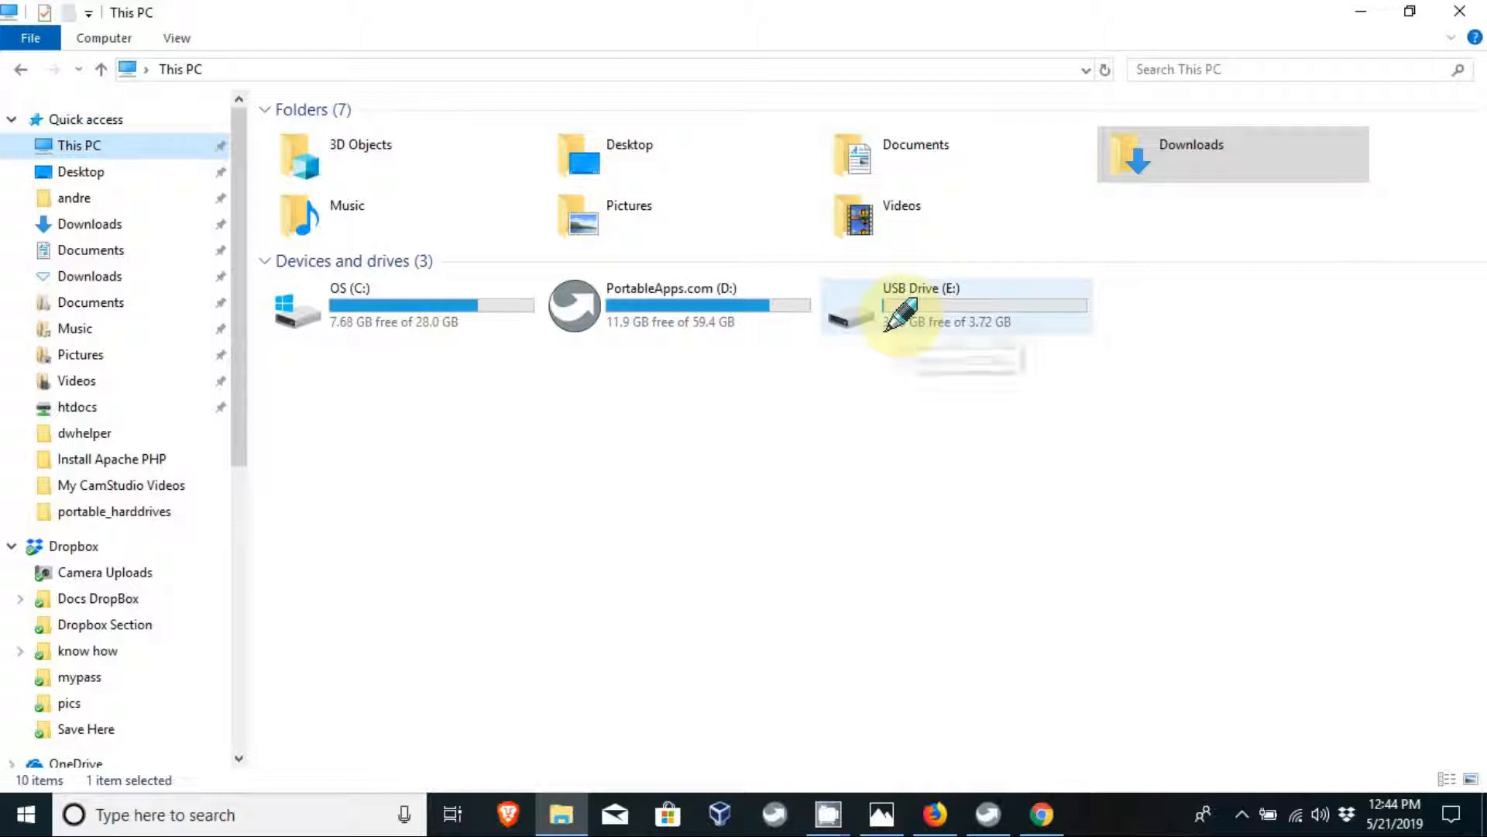
double_click(887, 327)
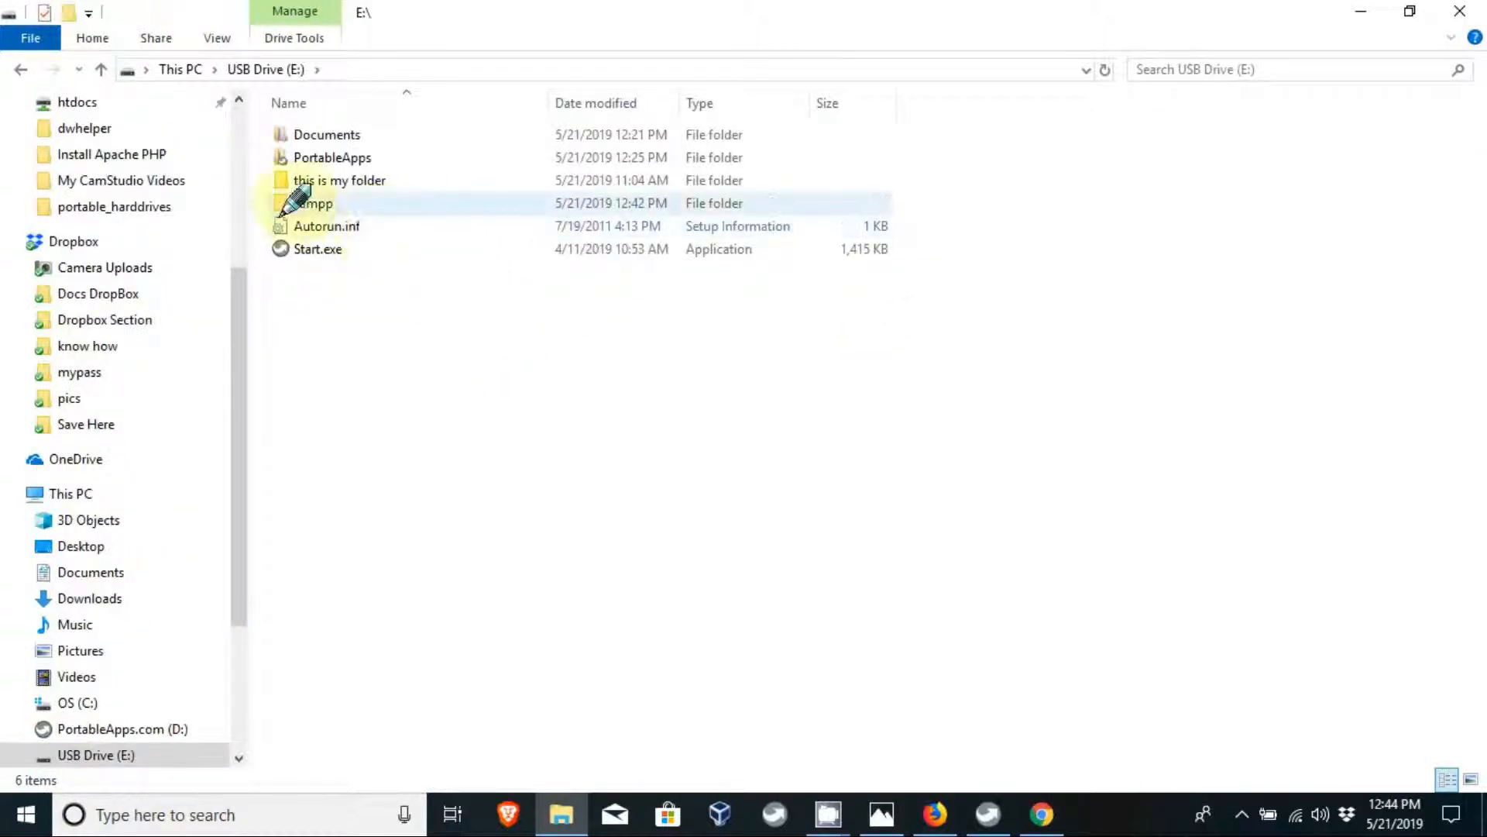
left_click(294, 205)
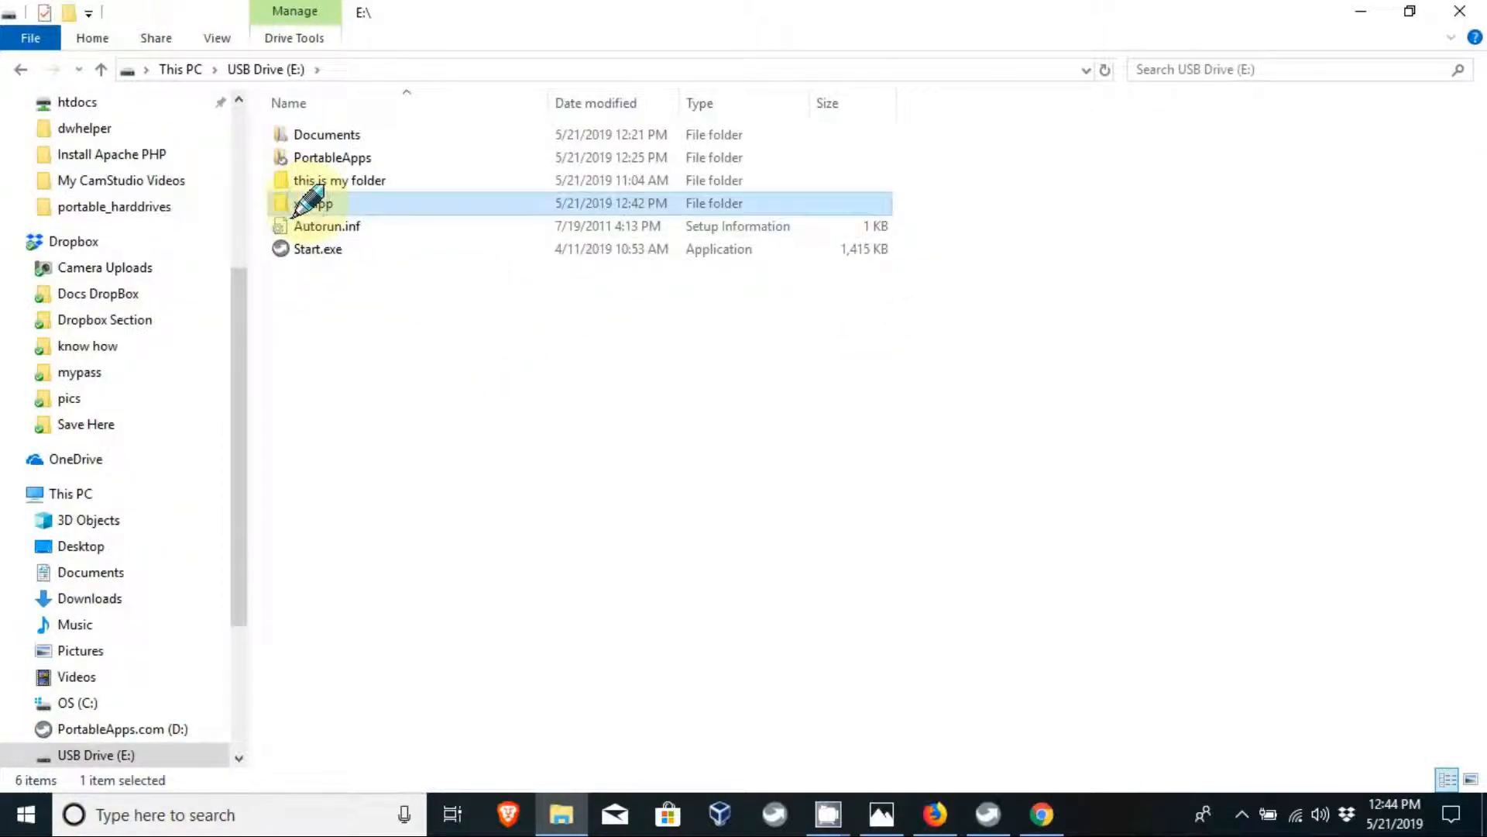
double_click(294, 205)
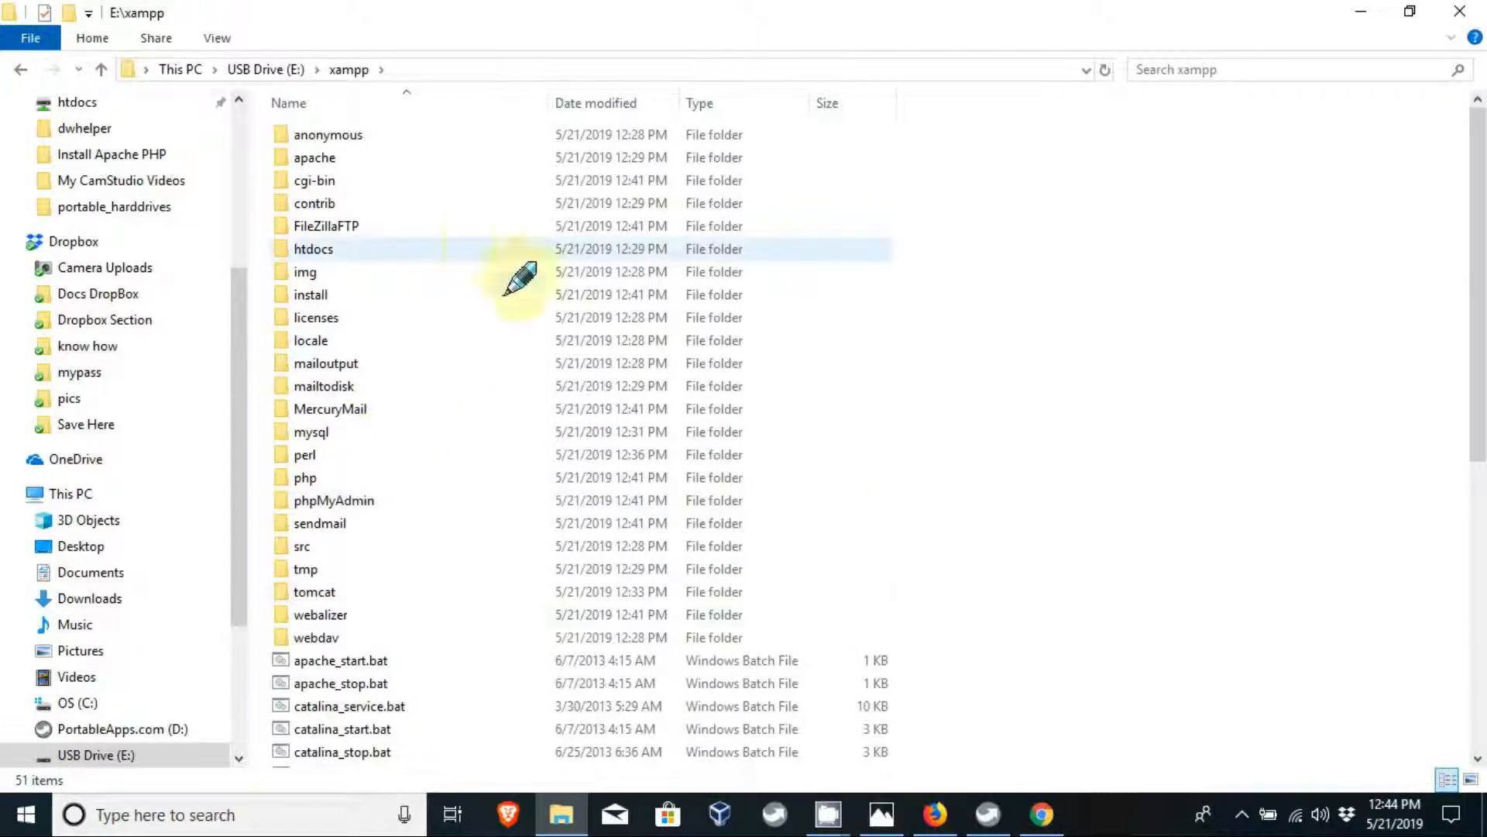
left_click(300, 482)
double_click(302, 480)
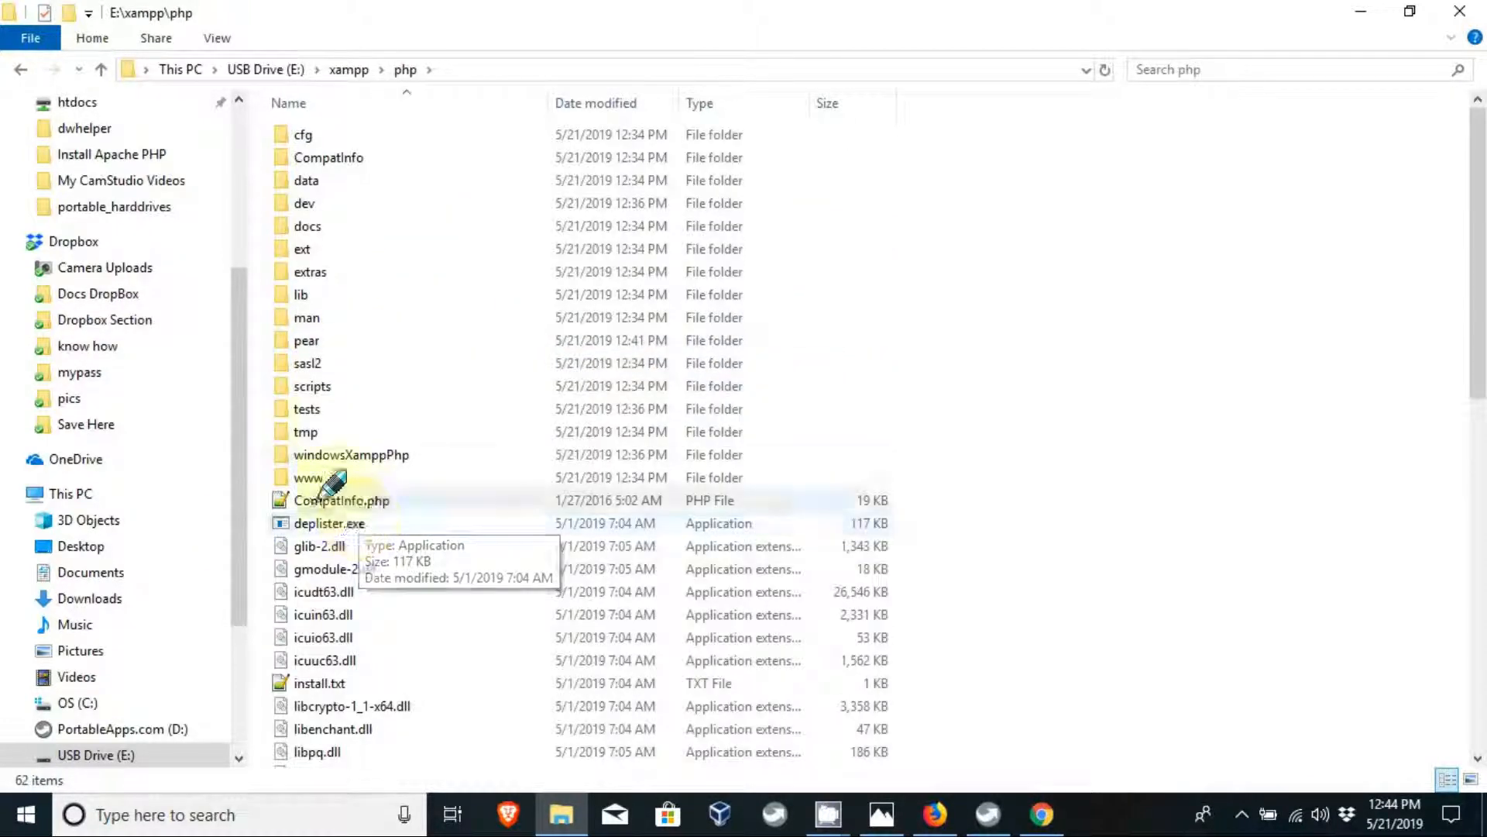
scroll(415, 419, "down", 8)
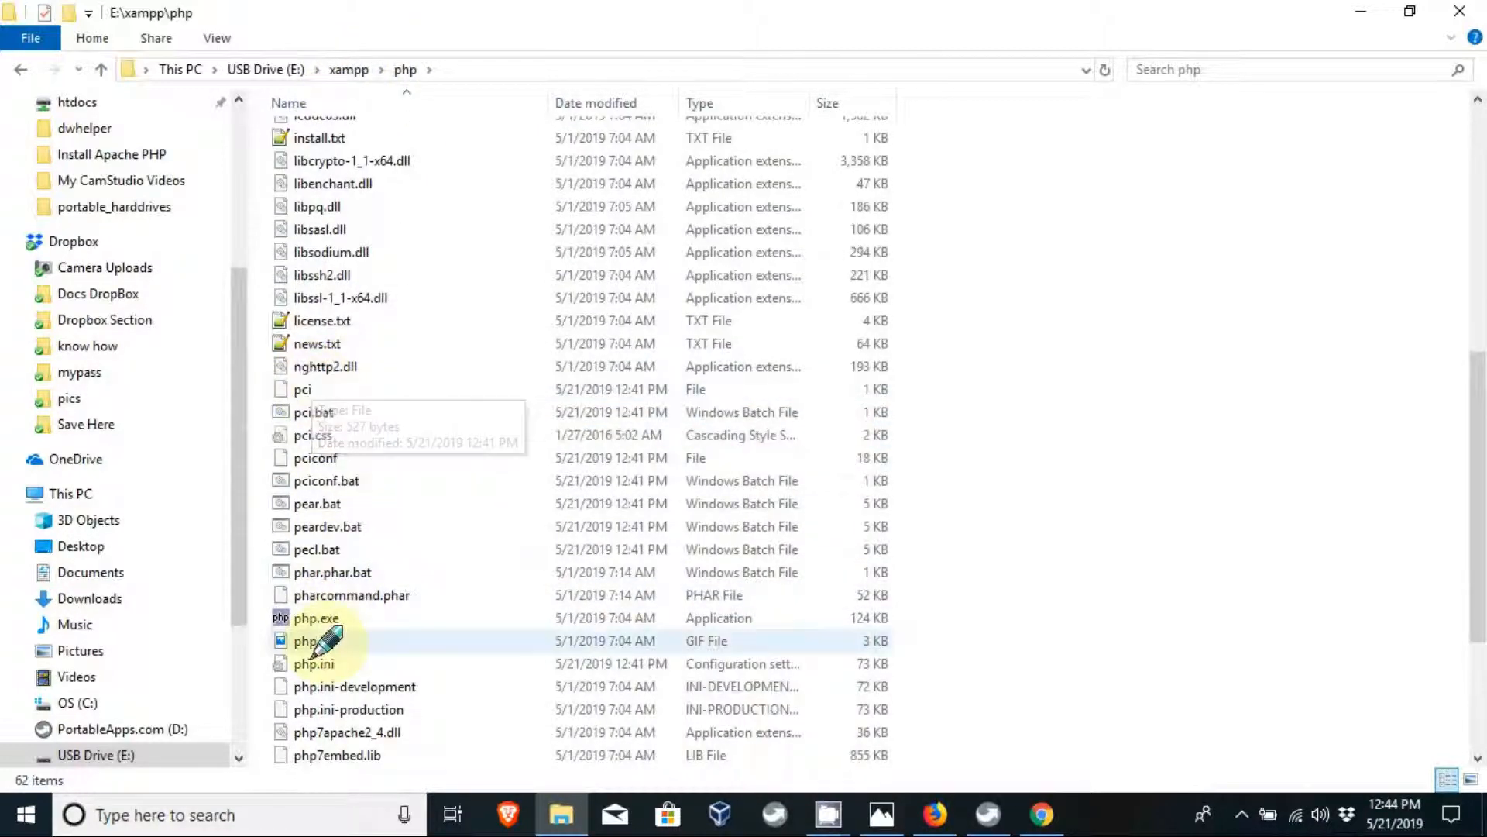
left_click(266, 69)
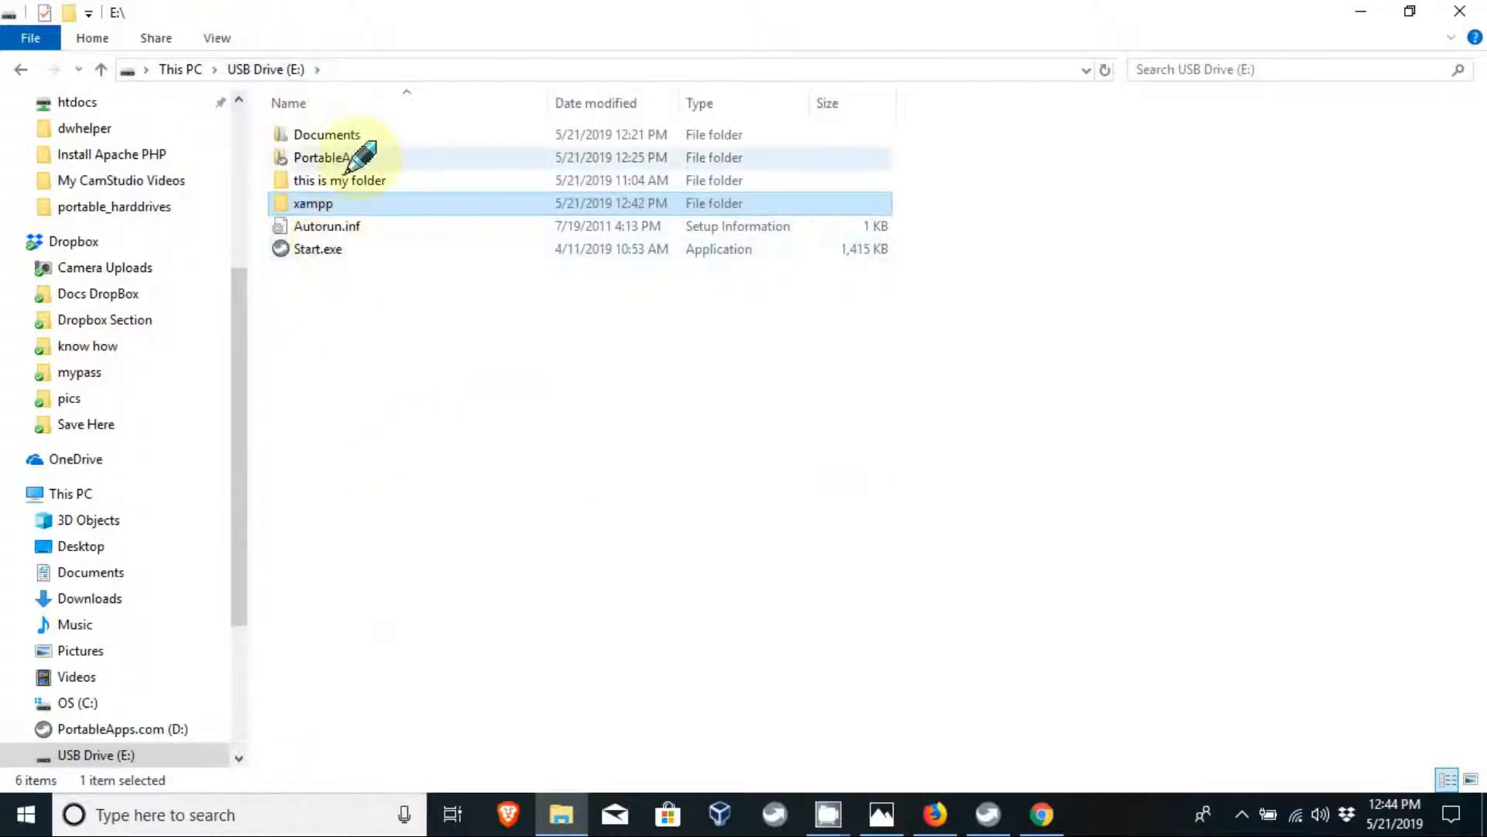
Exit the PortableApps.com platform, declining automatic closing of portable apps, and restart it with Start.exe from USB Drive (E:).
left_click(988, 813)
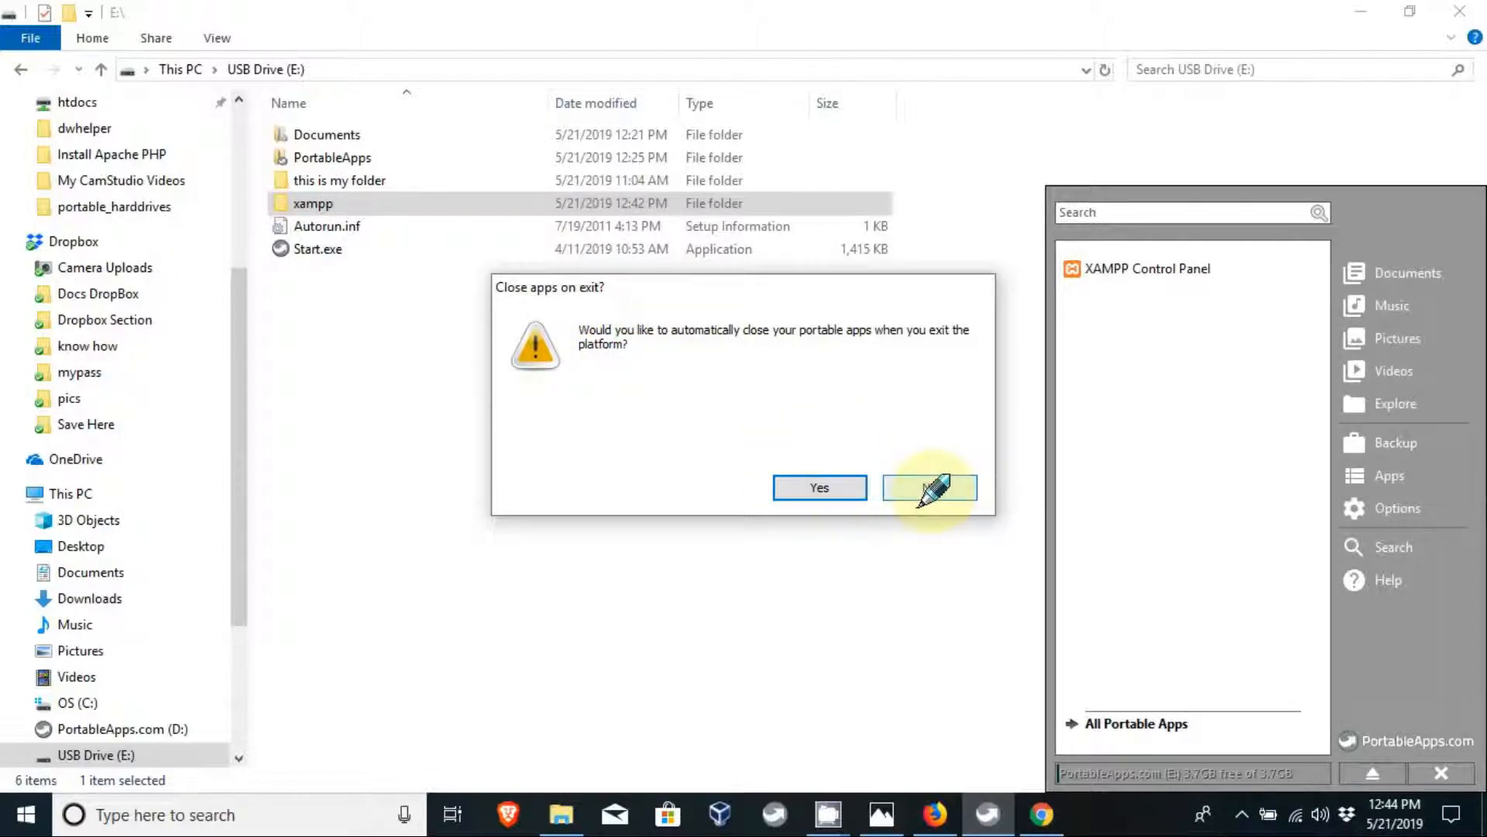
left_click(933, 489)
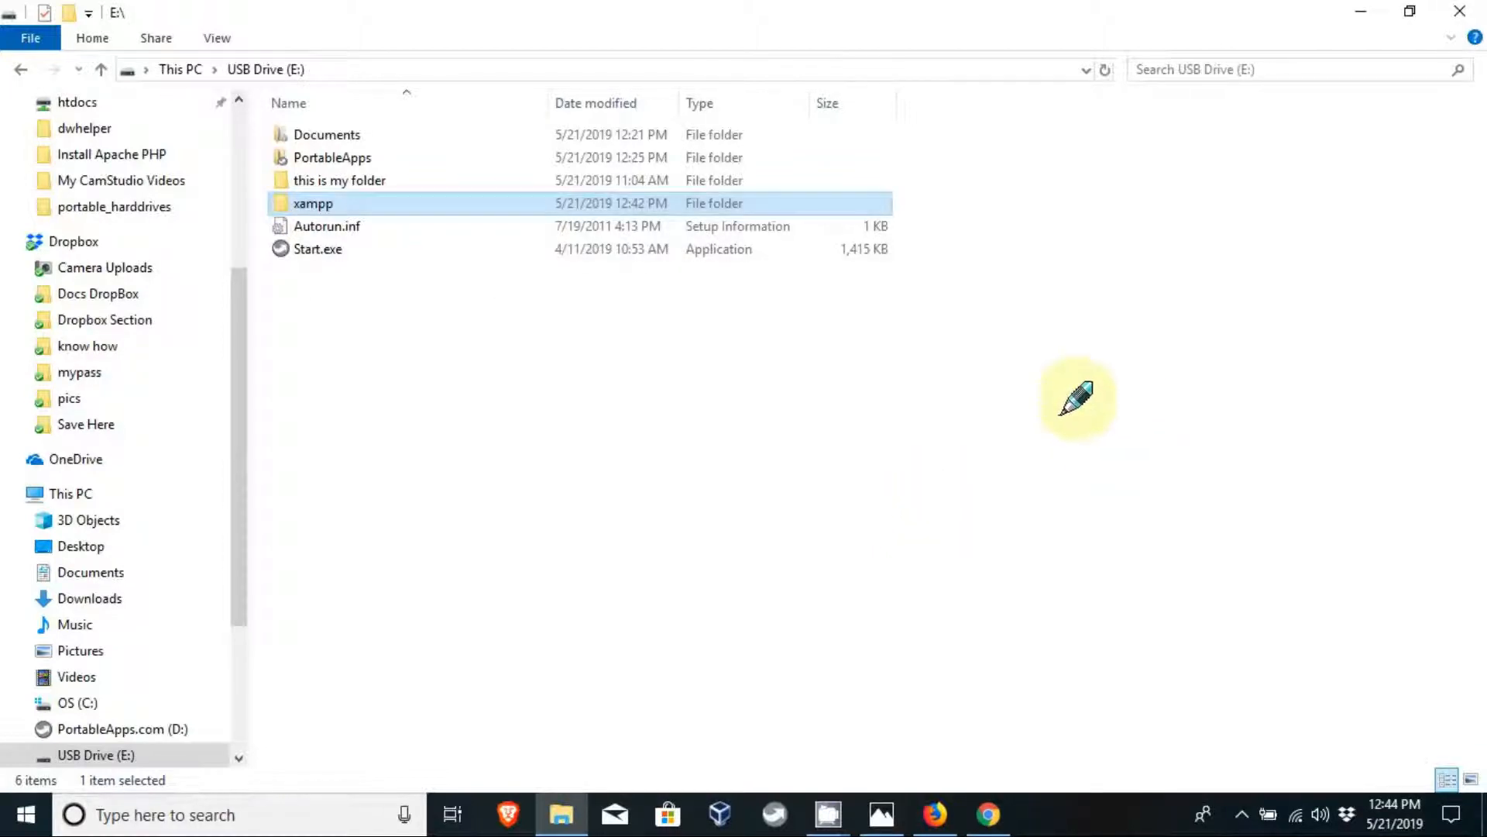
left_click(558, 383)
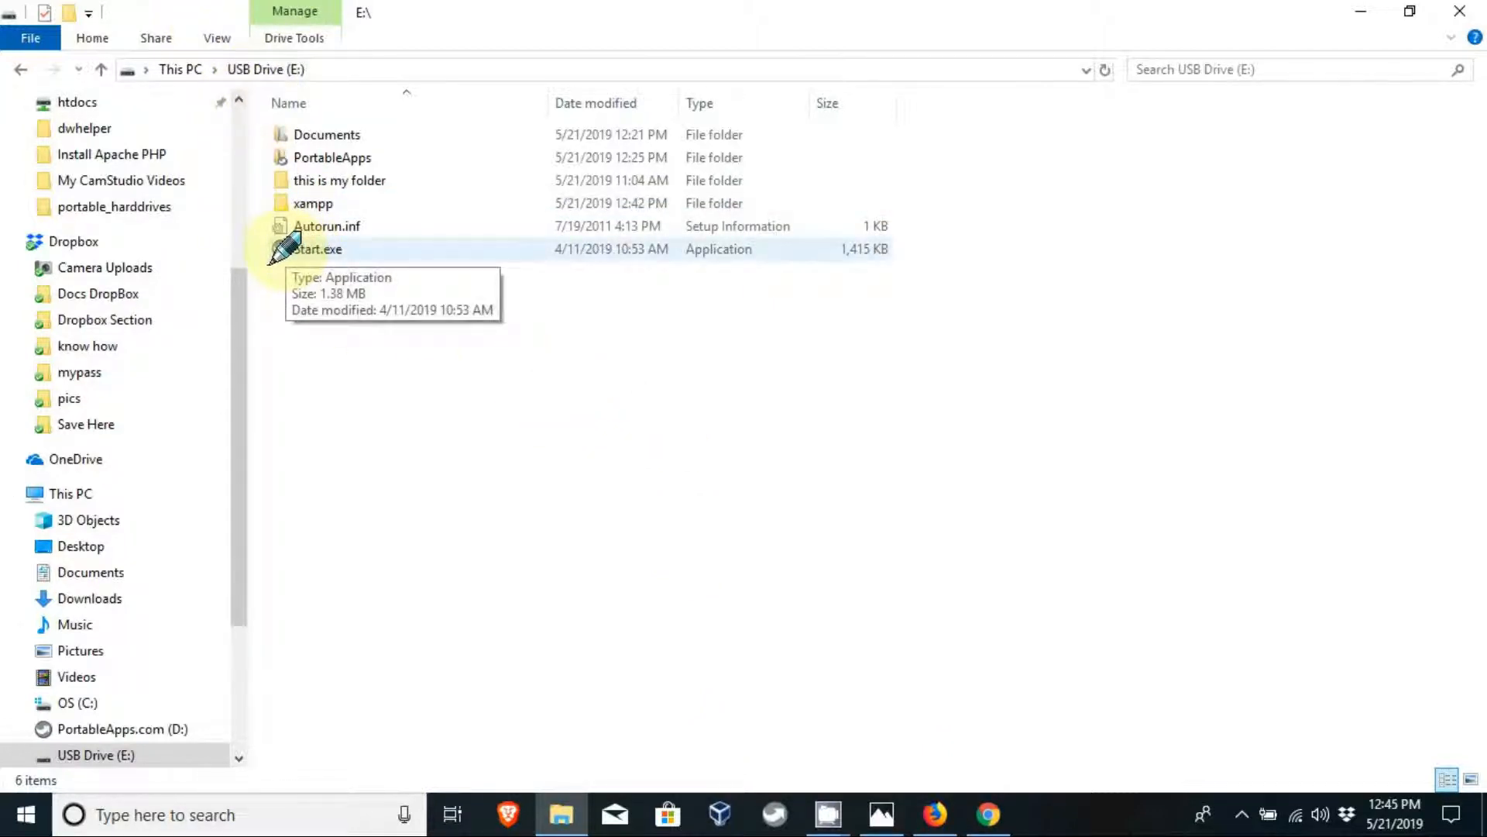
left_click(284, 250)
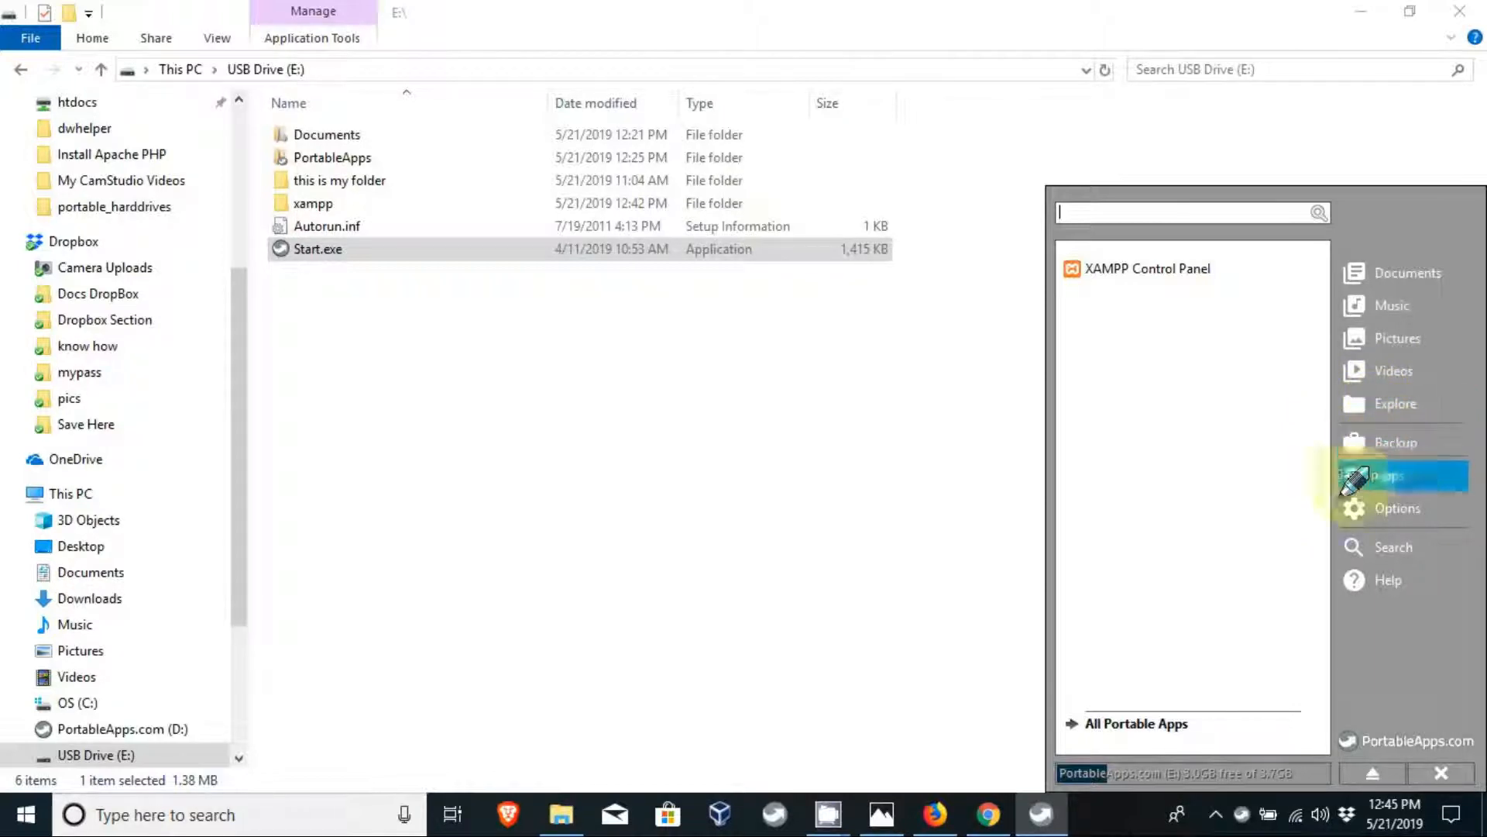
left_click(1392, 474)
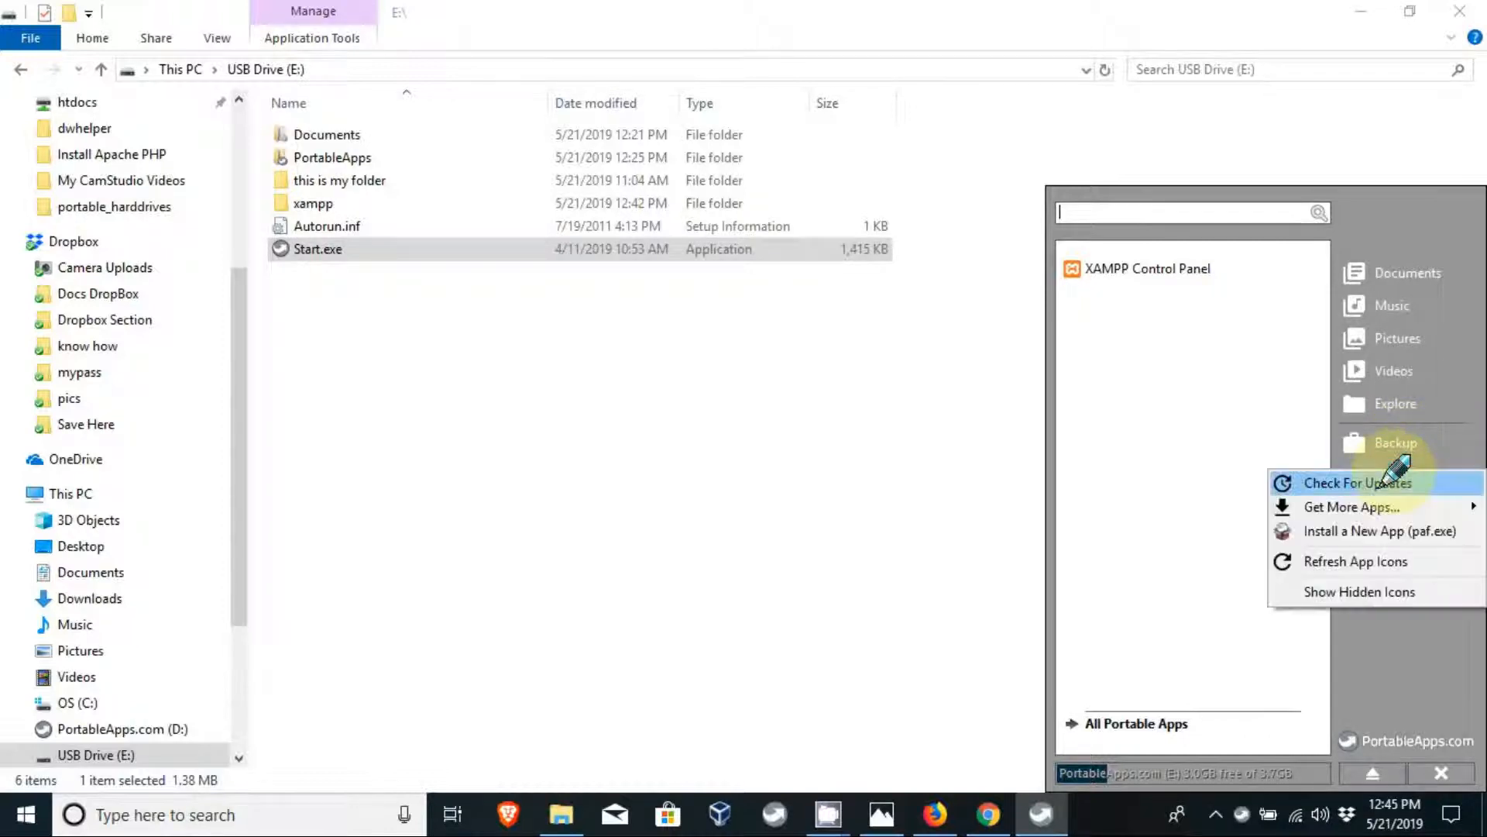
mouse_move(1367, 509)
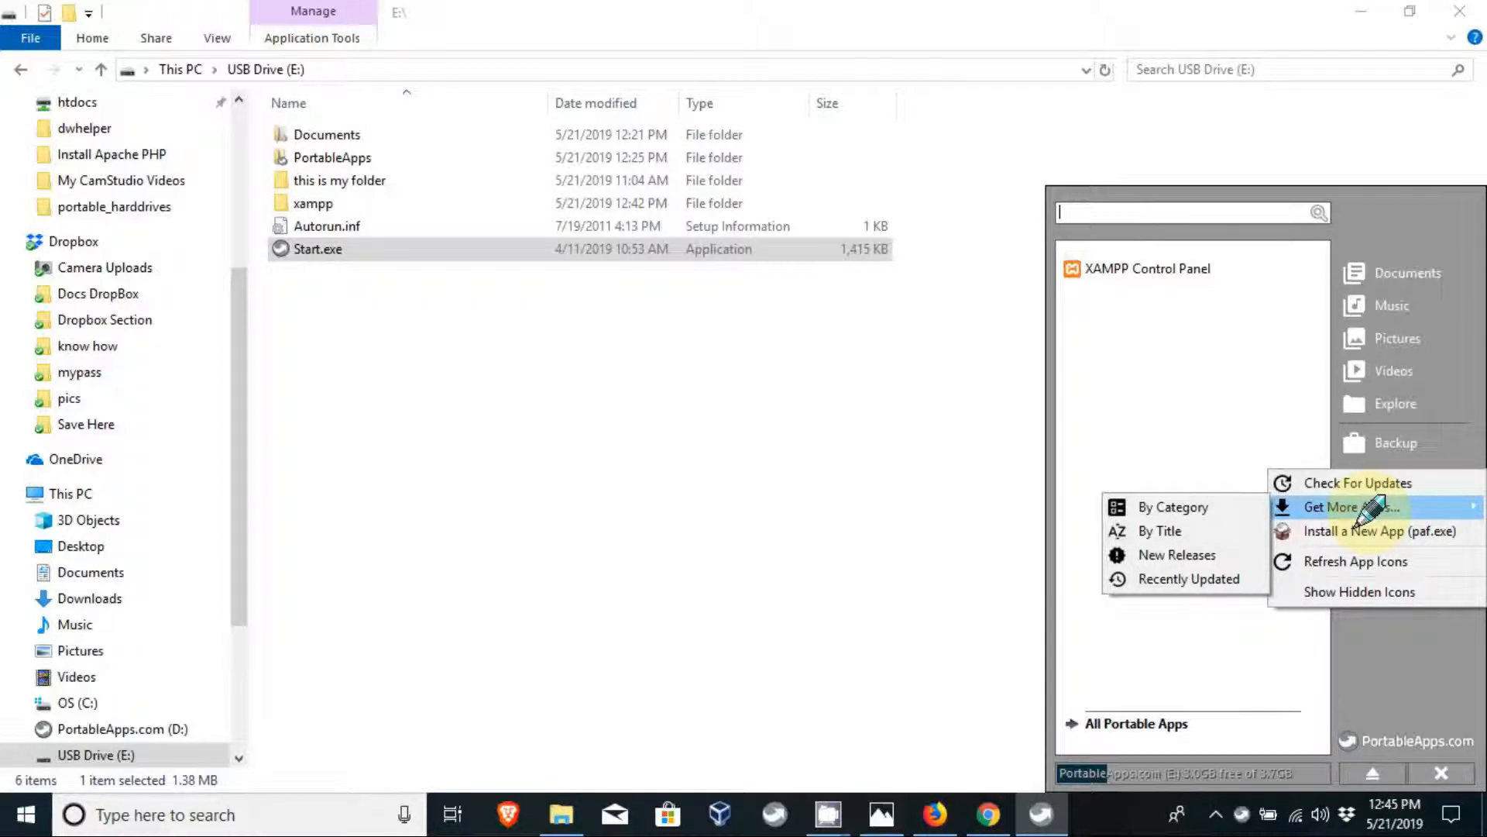
left_click(1362, 680)
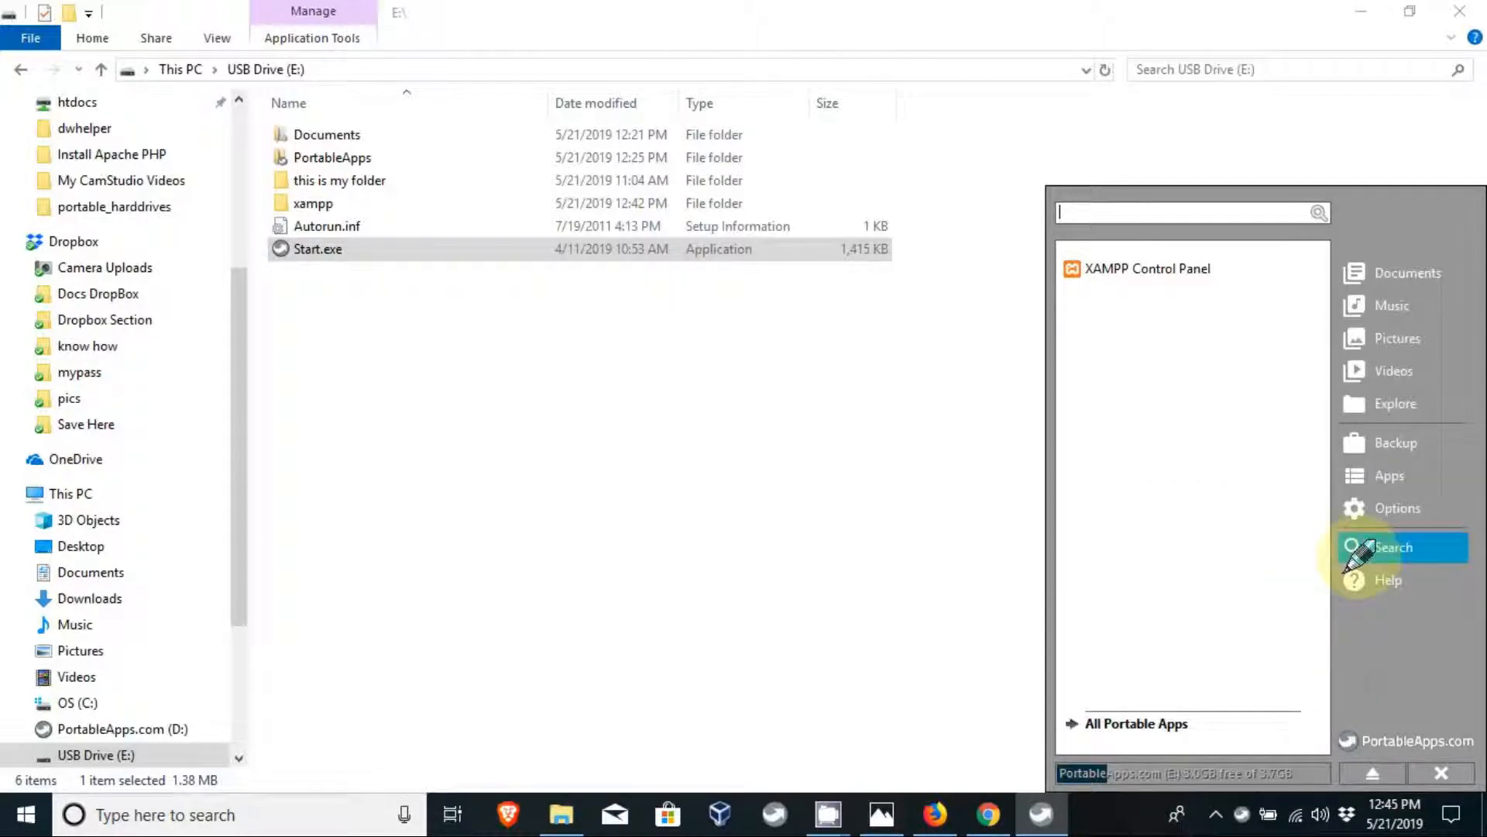
Apply the PortableApps.com Glassy Dark theme in the platform options, and close the menu and the USB Drive (E:) window.
left_click(1361, 507)
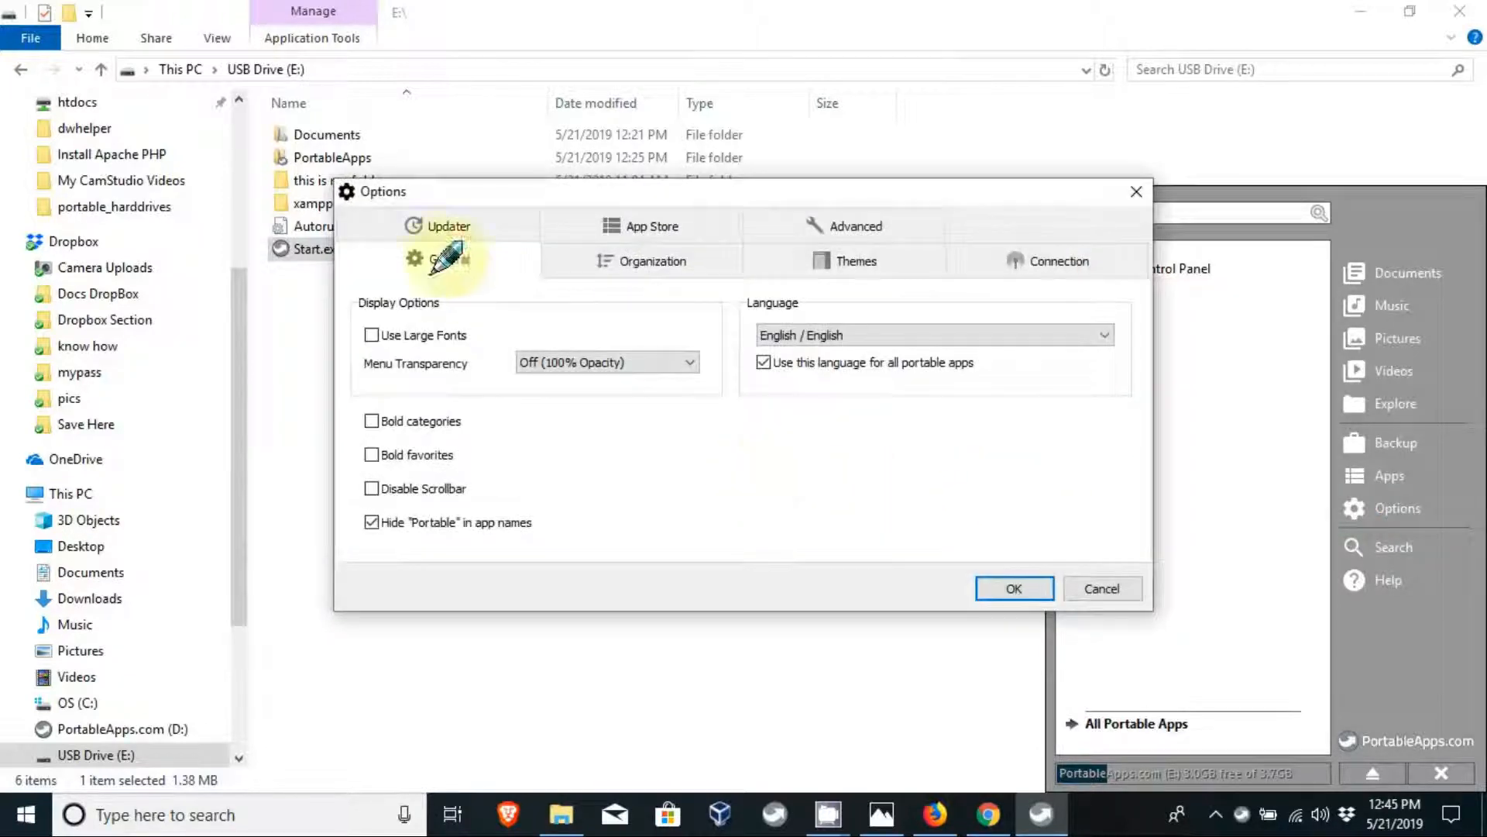
left_click(637, 265)
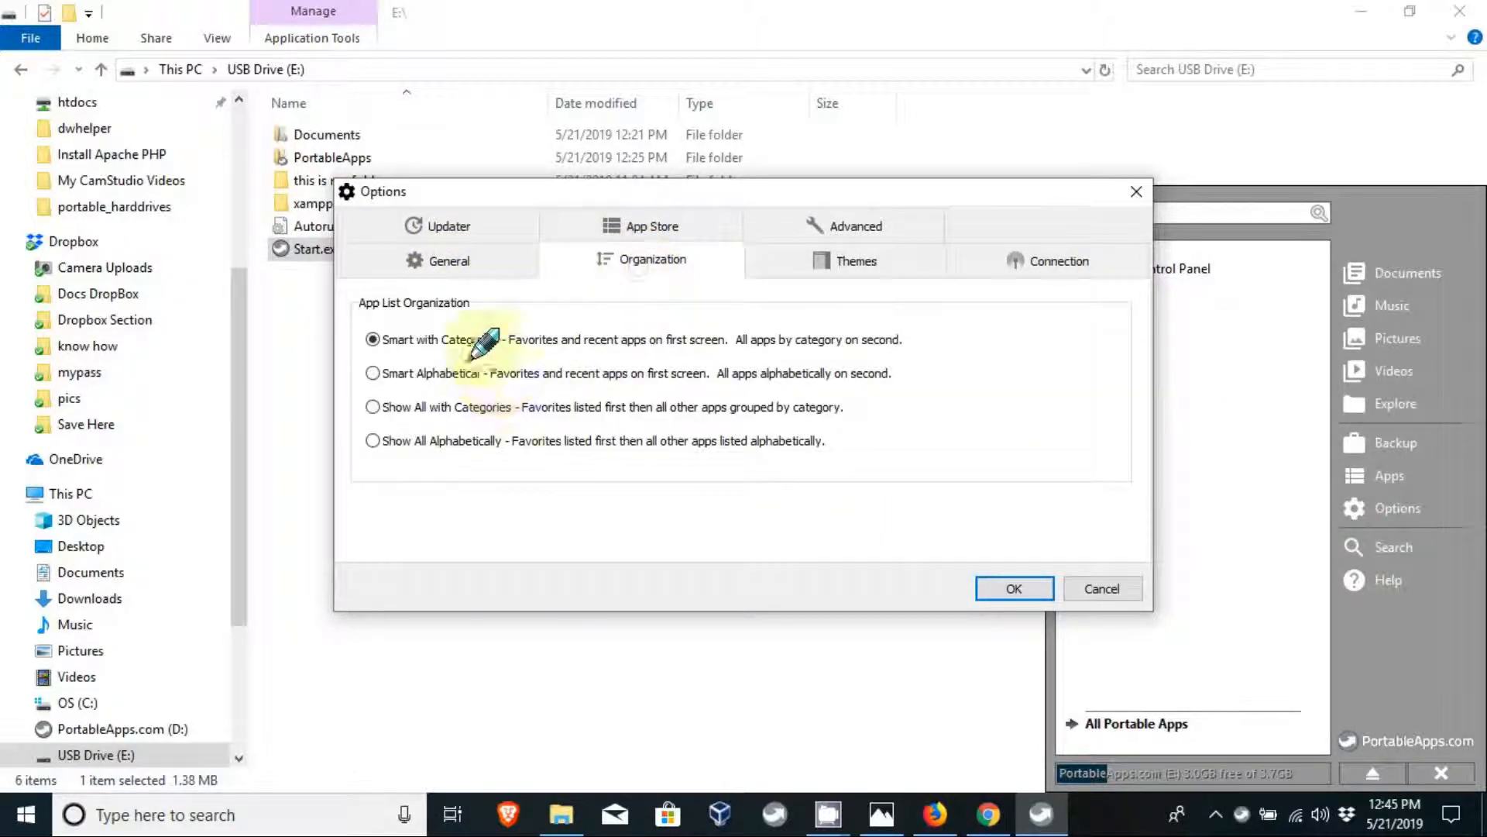
left_click(870, 259)
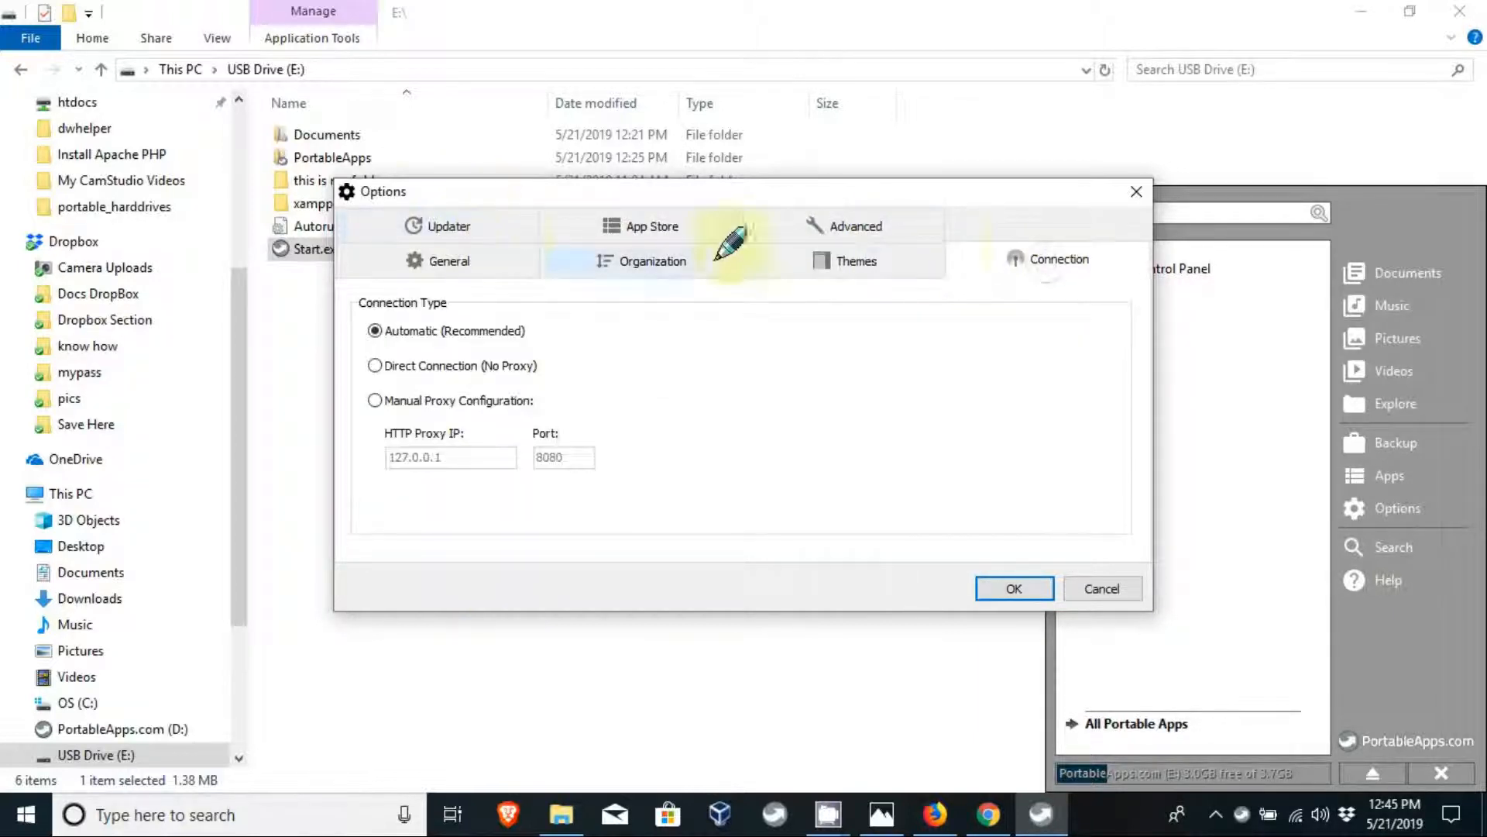
left_click(860, 260)
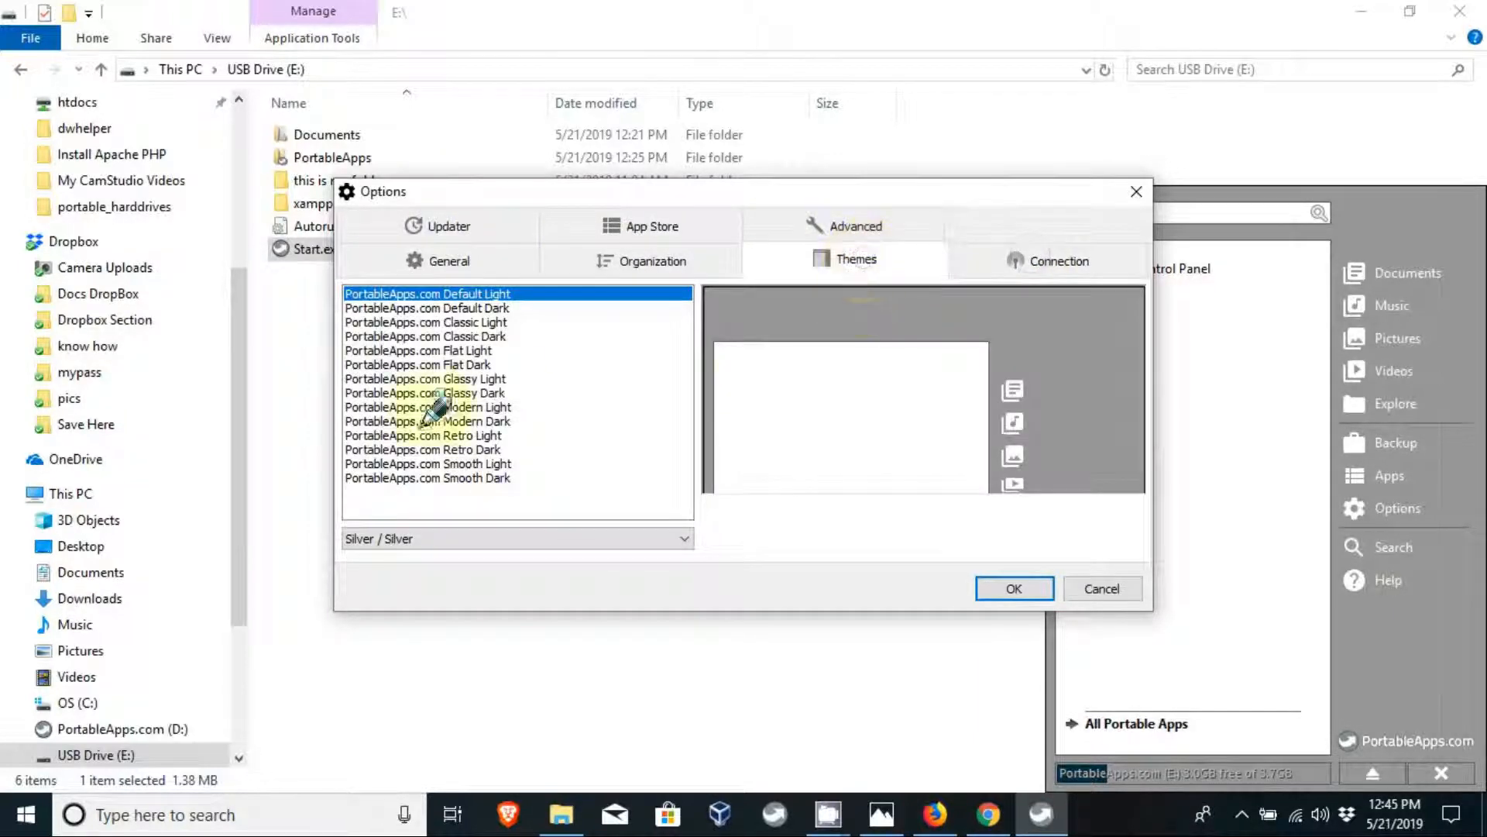
left_click(434, 393)
left_click(1007, 585)
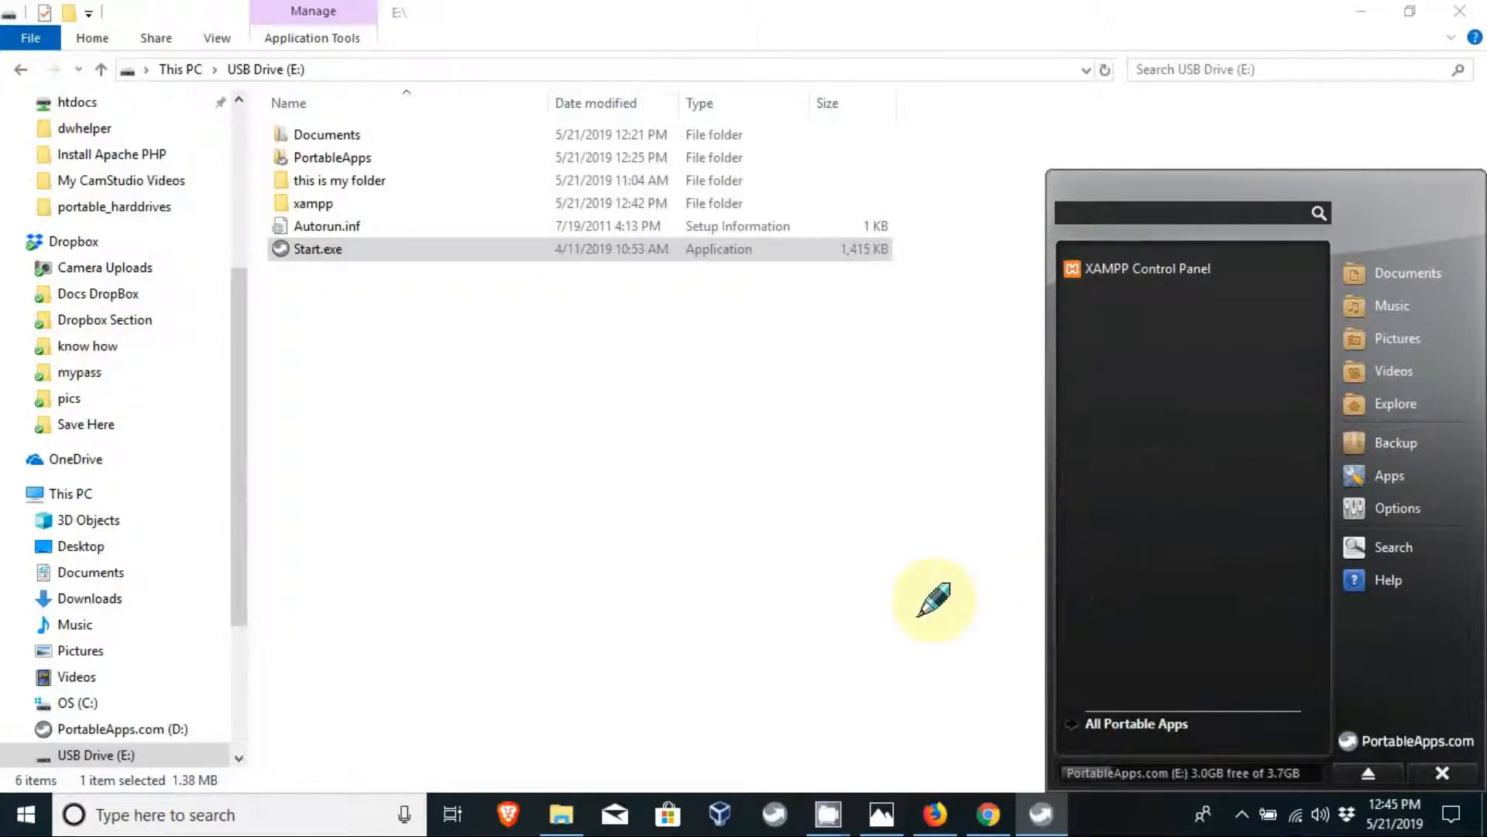
left_click(714, 341)
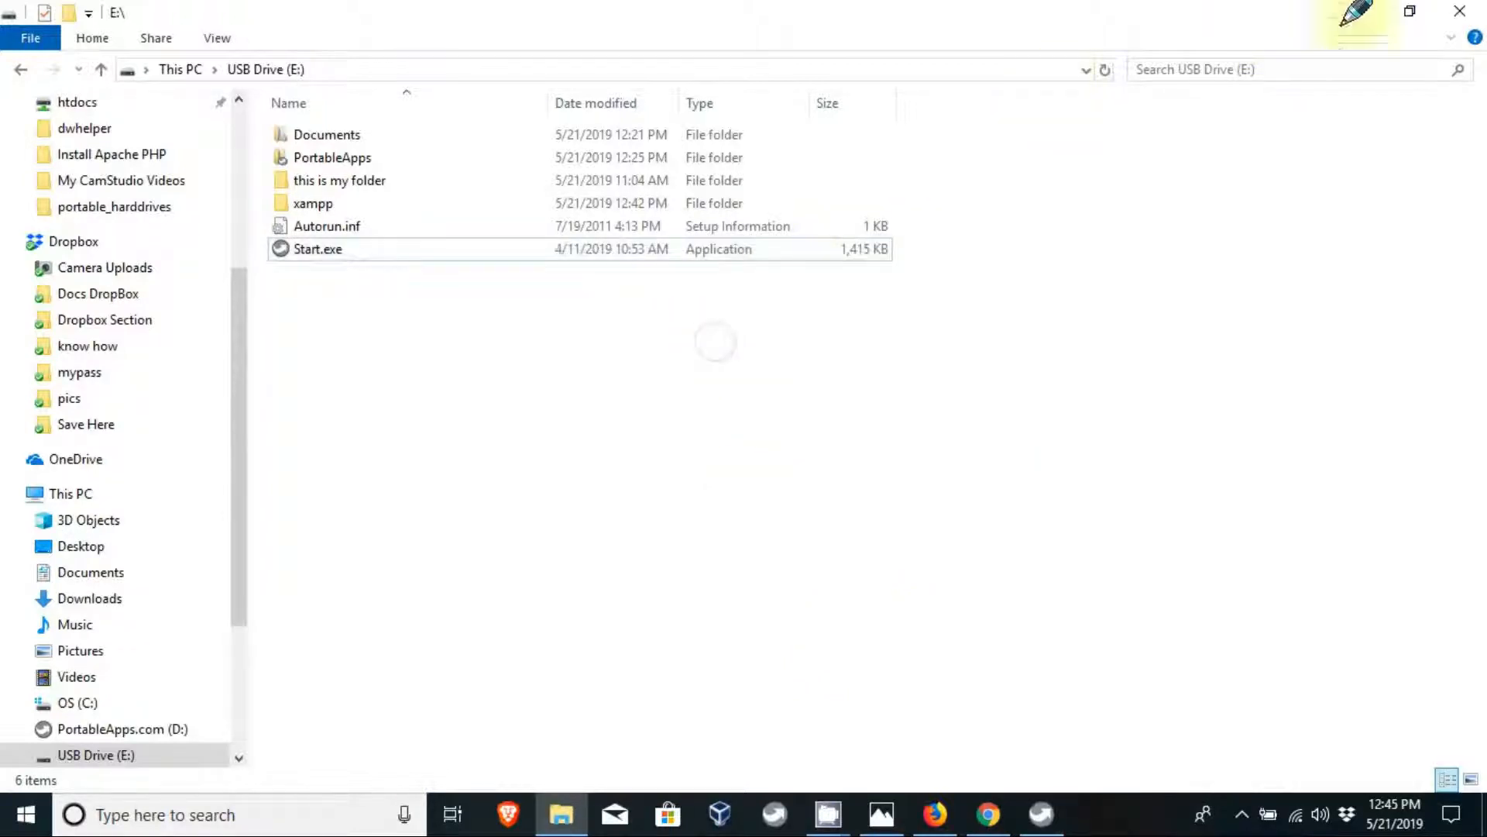
left_click(1459, 11)
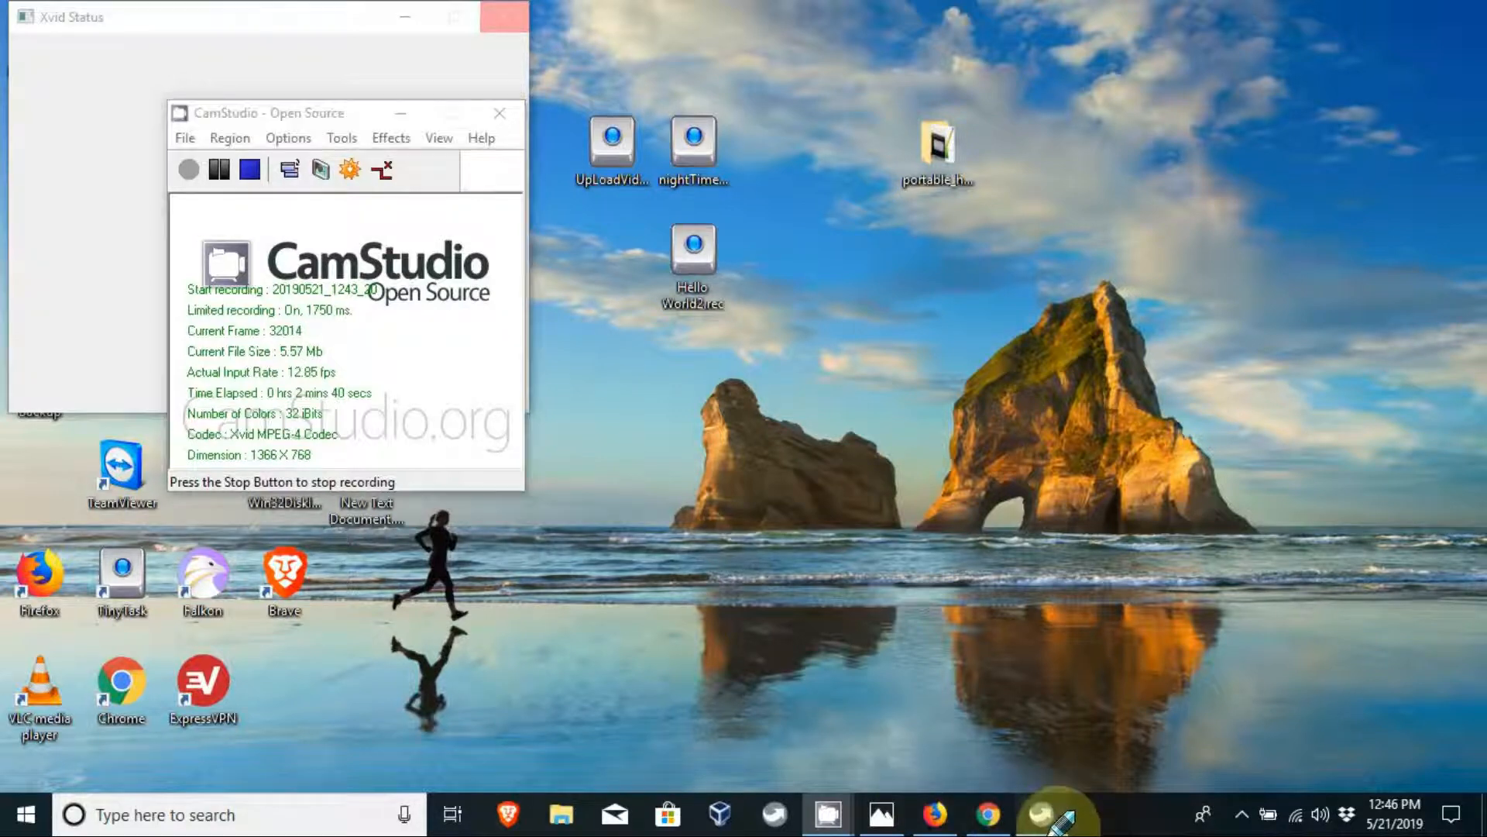
Launch the XAMPP Control Panel from the PortableApps menu, save English as its language, and start the Apache module.
left_click(1041, 813)
left_click(1120, 279)
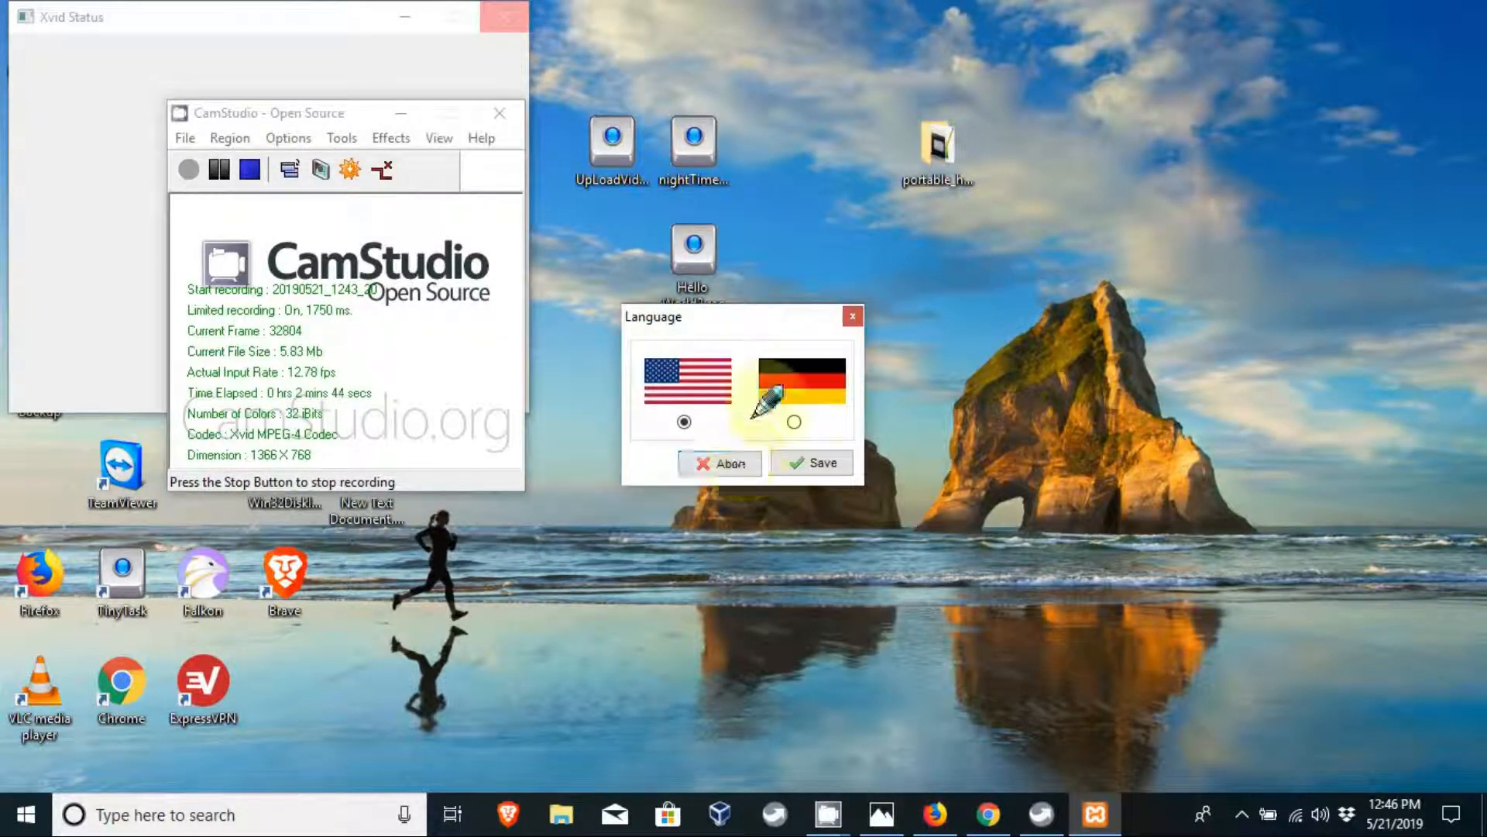
left_click(809, 462)
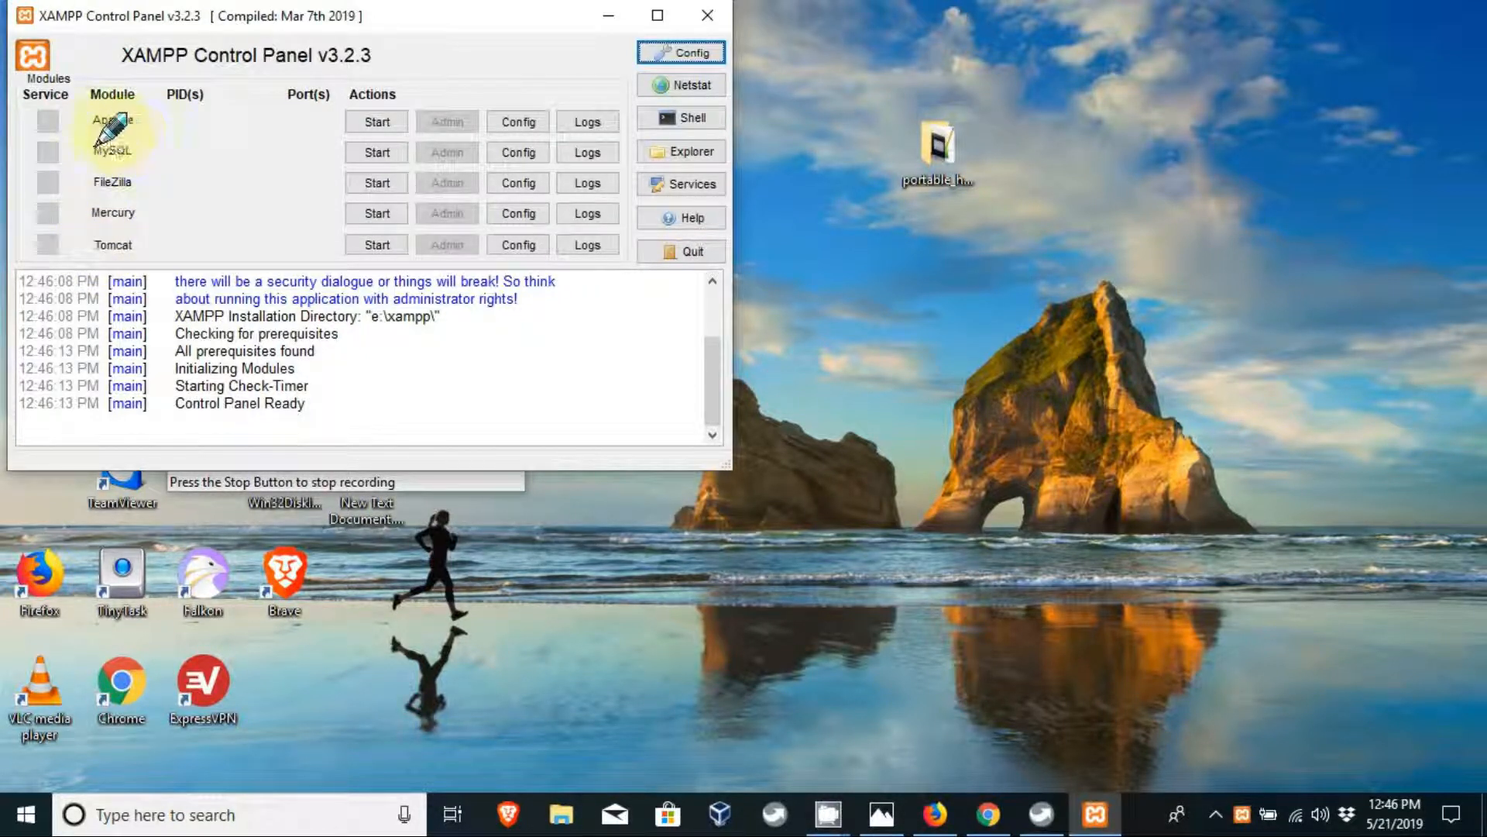
left_click(384, 123)
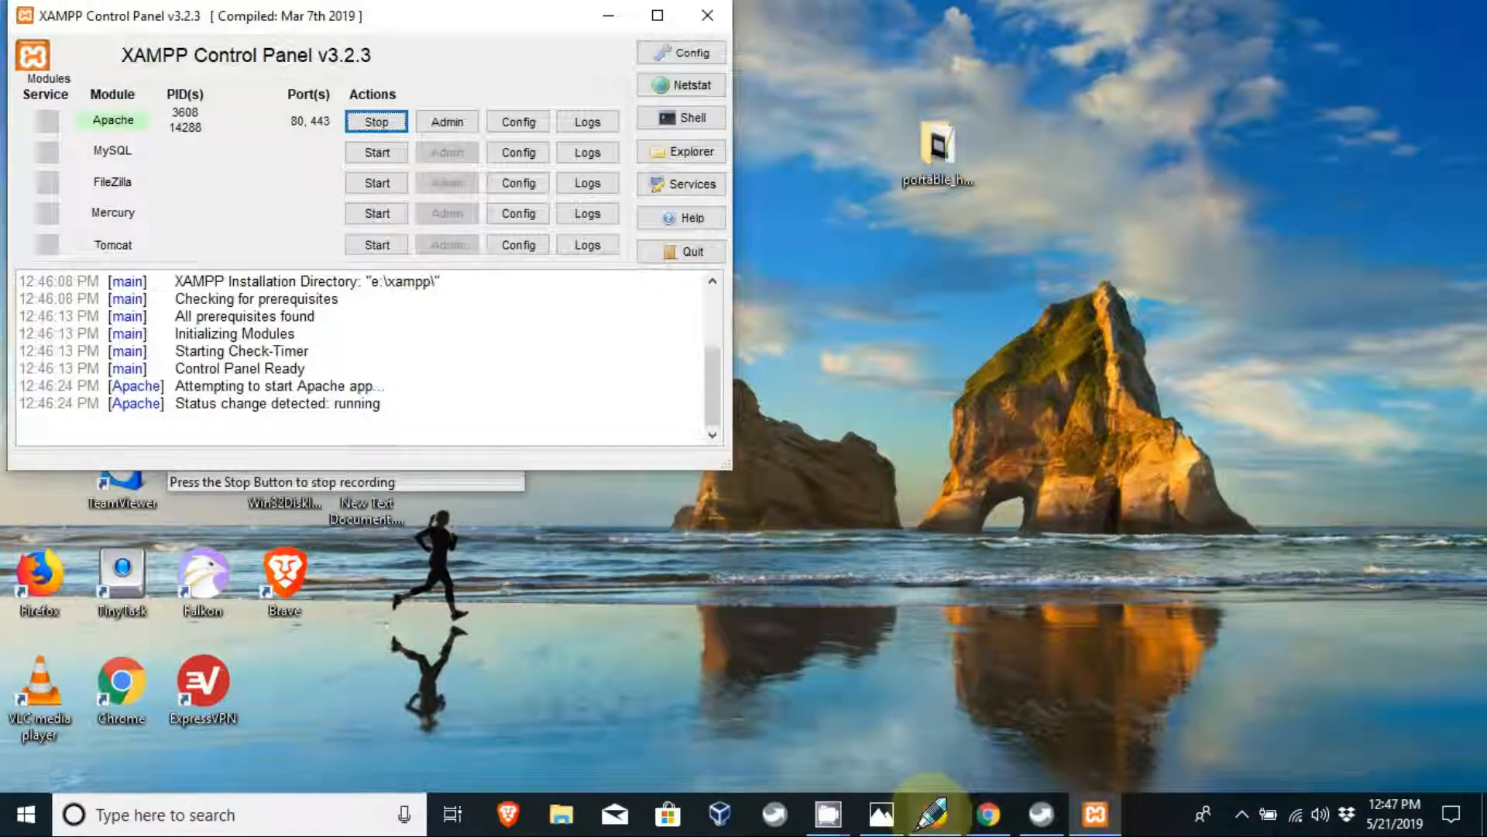
Switch to Firefox, open localhost in a new tab and look through the XAMPP welcome page.
left_click(935, 813)
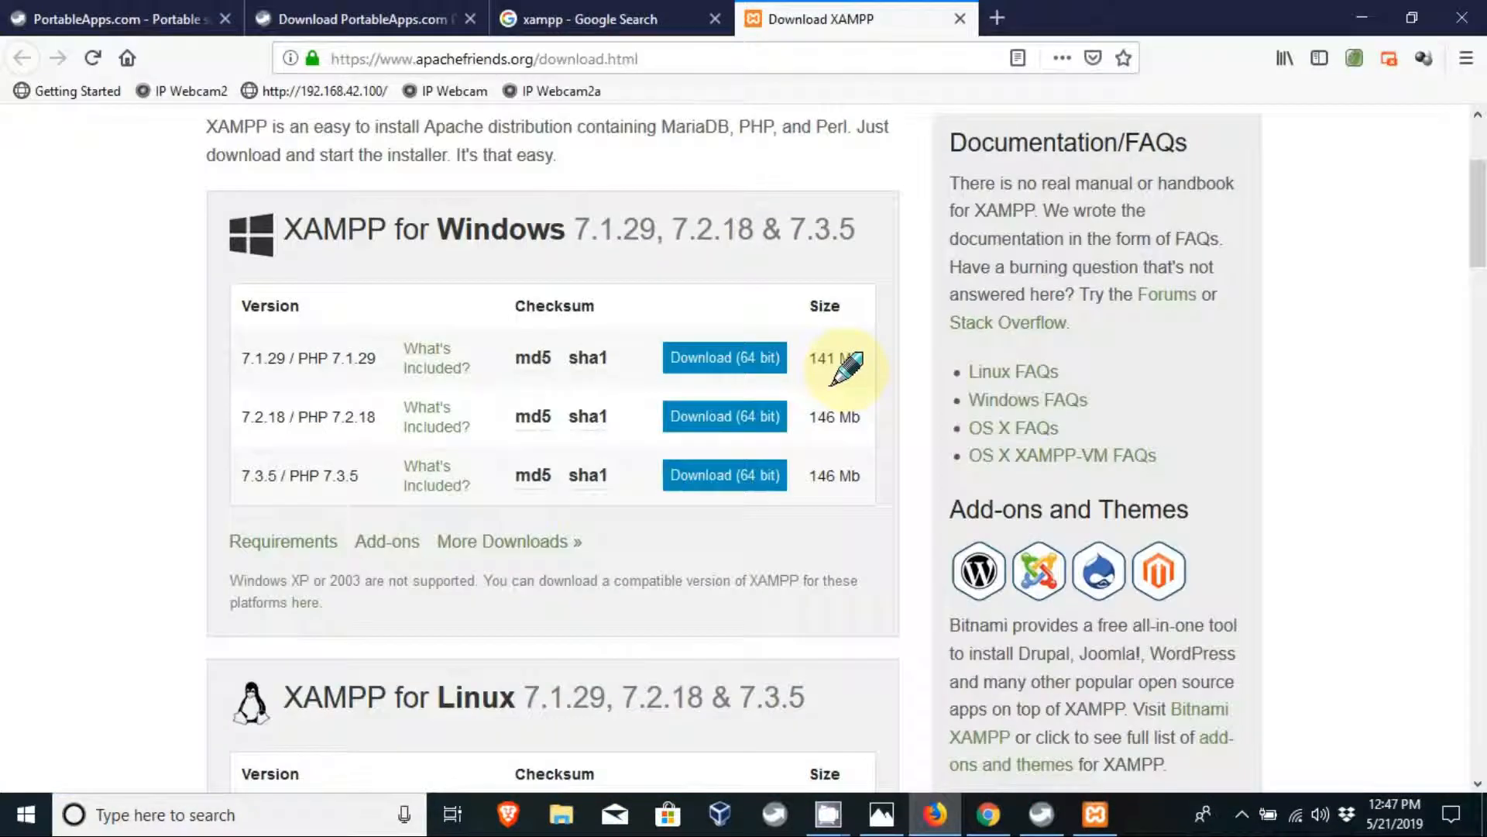
left_click(1003, 17)
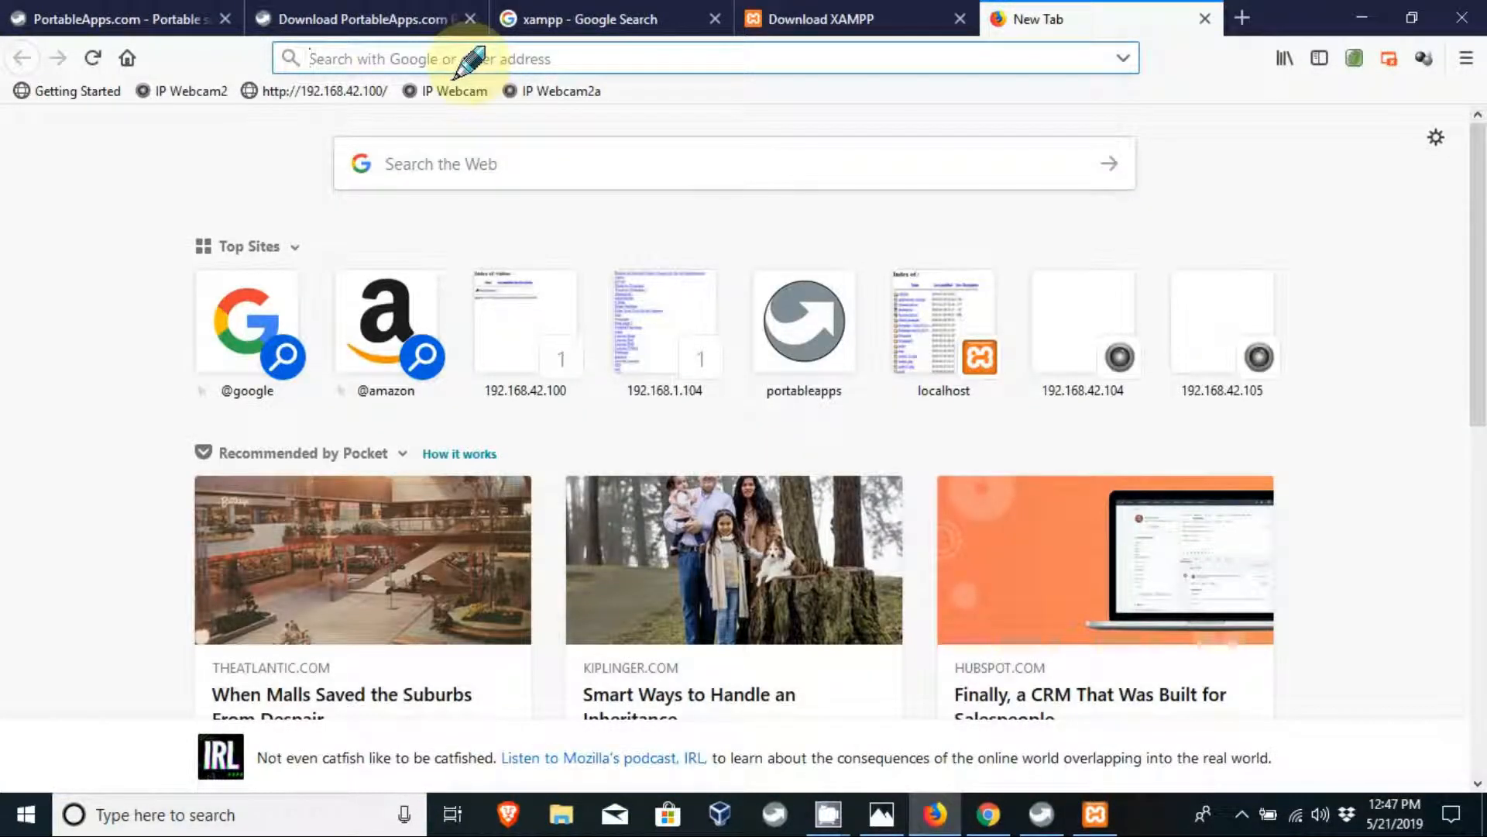
type("localhost")
key("Return")
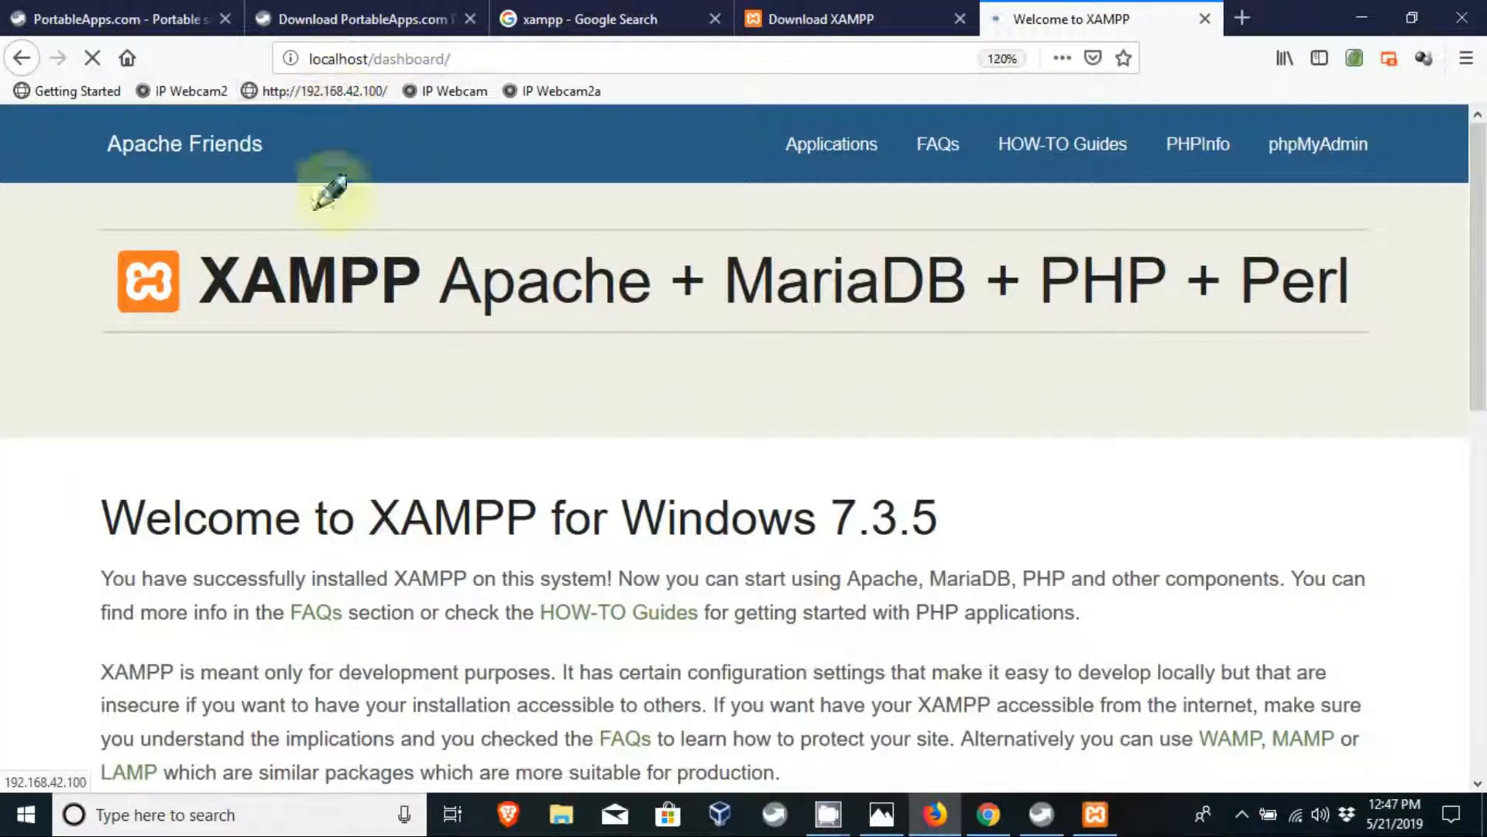
scroll(385, 471, "down", 10)
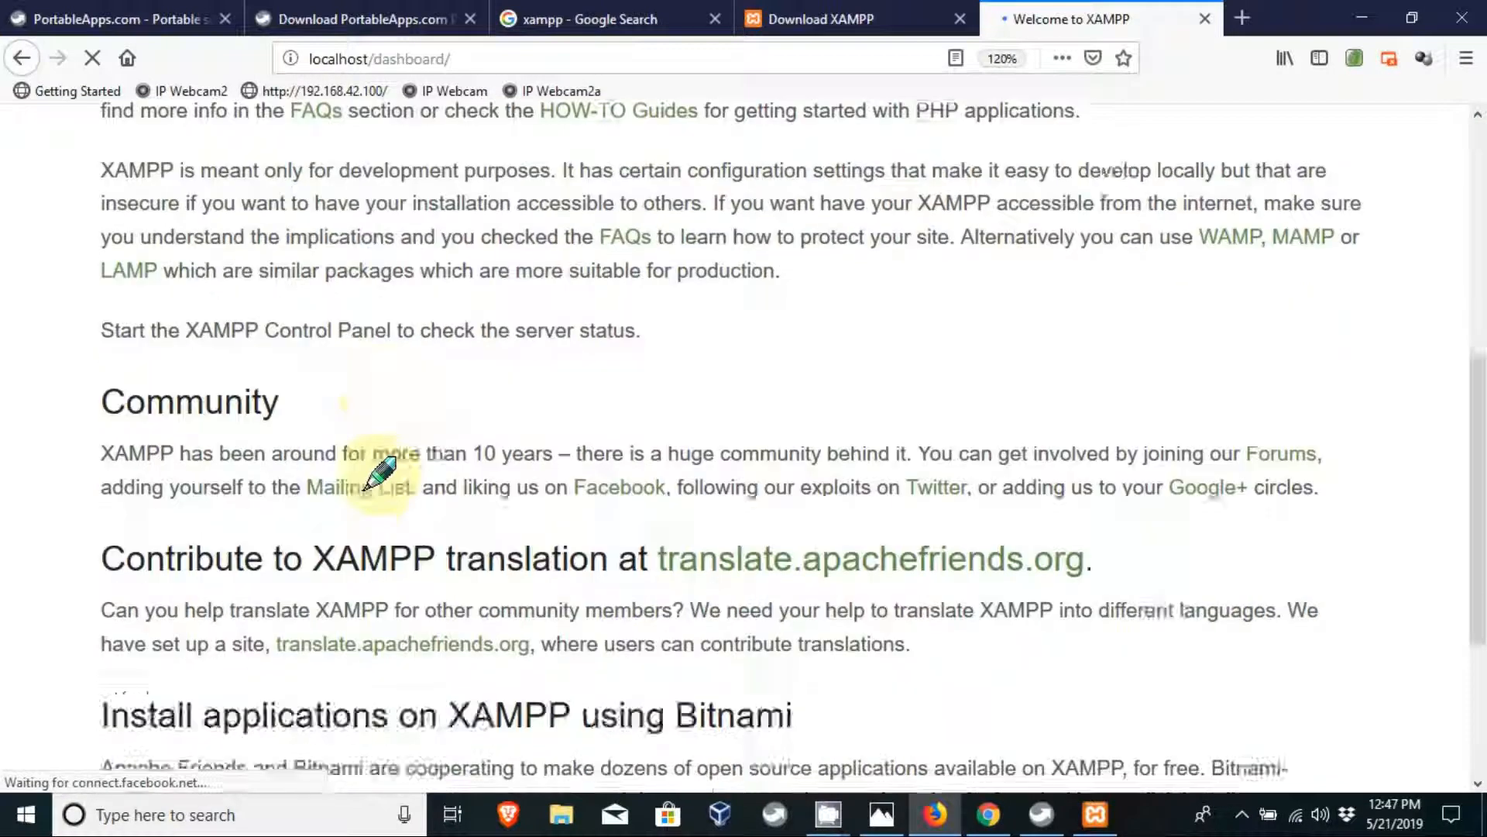
Switch to File Explorer, open the E:\xampp\htdocs folder on the USB drive and float its window over the XAMPP welcome page.
scroll(379, 473, "up", 10)
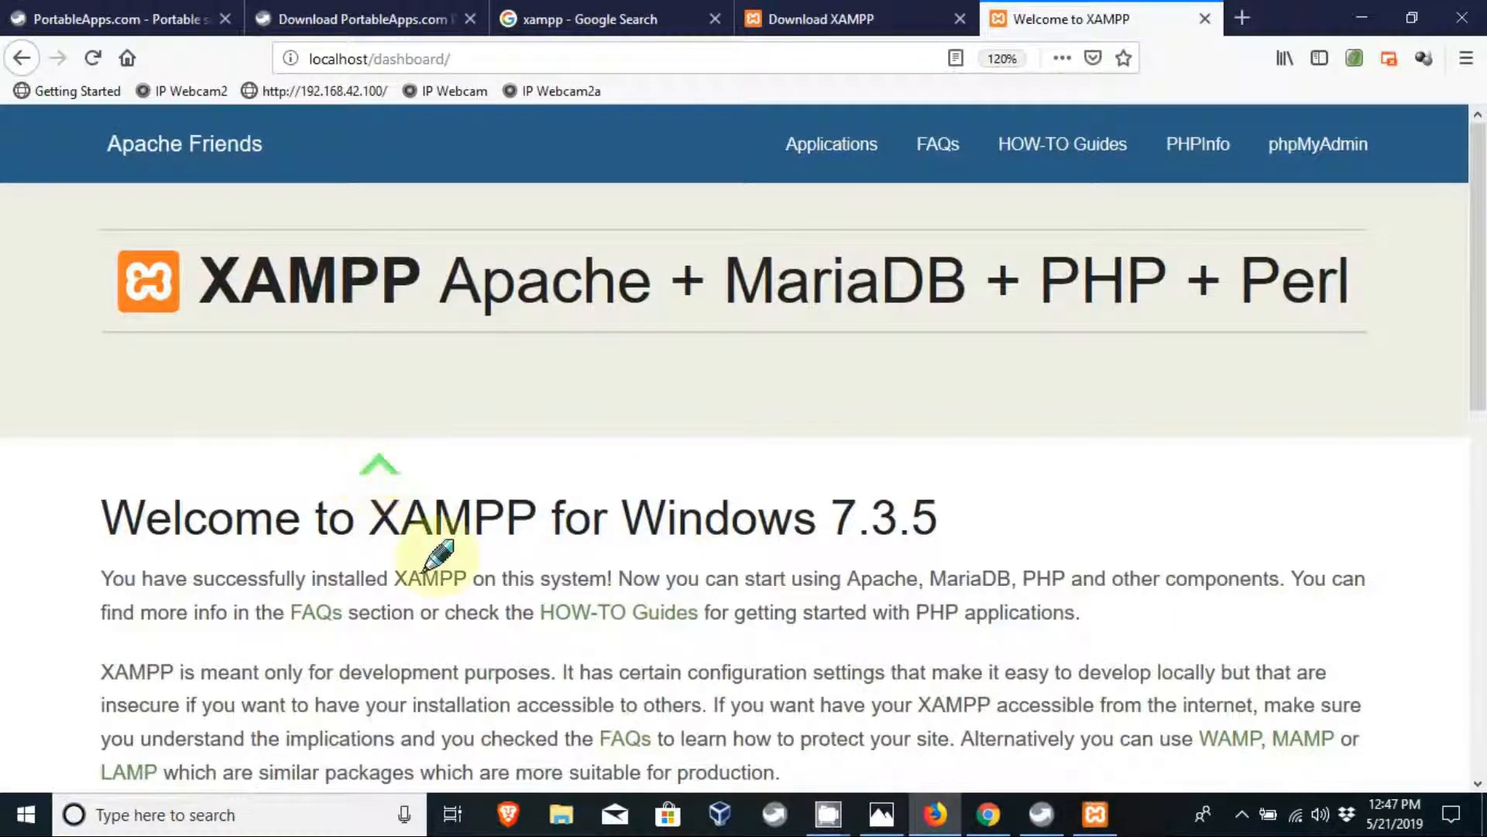
left_click(560, 814)
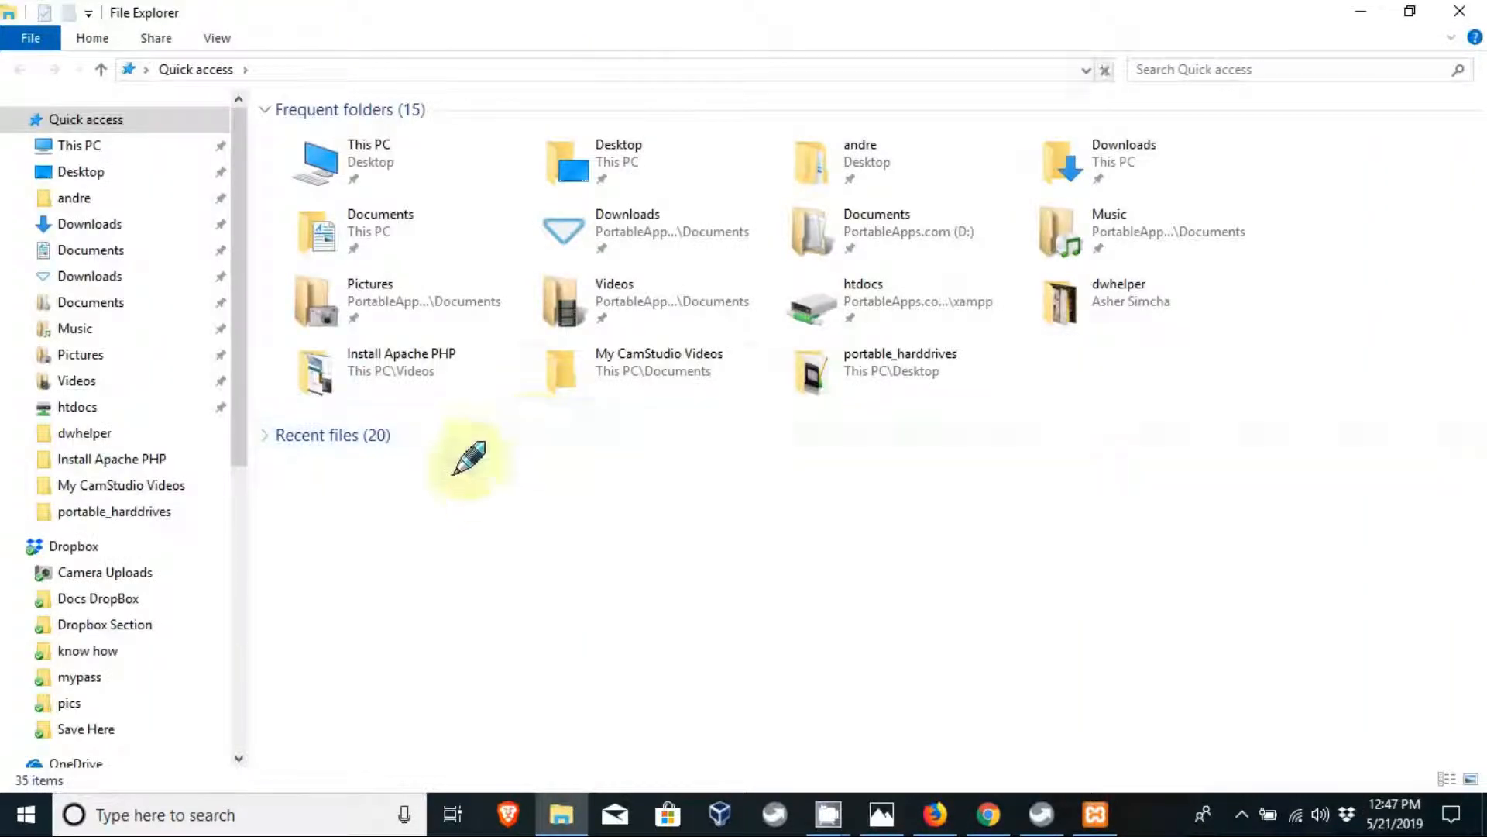
left_click(99, 145)
double_click(922, 306)
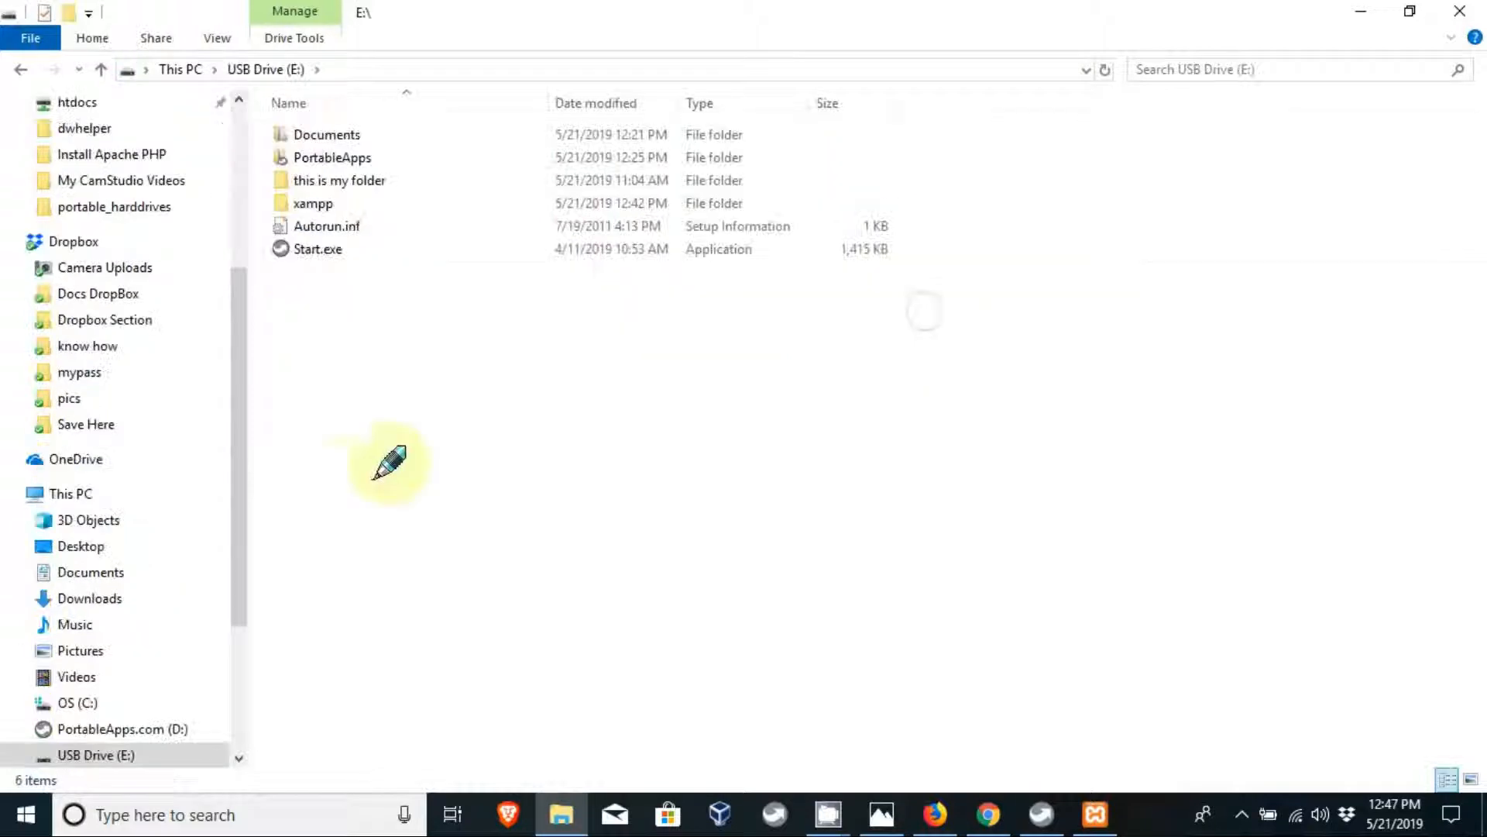
left_click(306, 204)
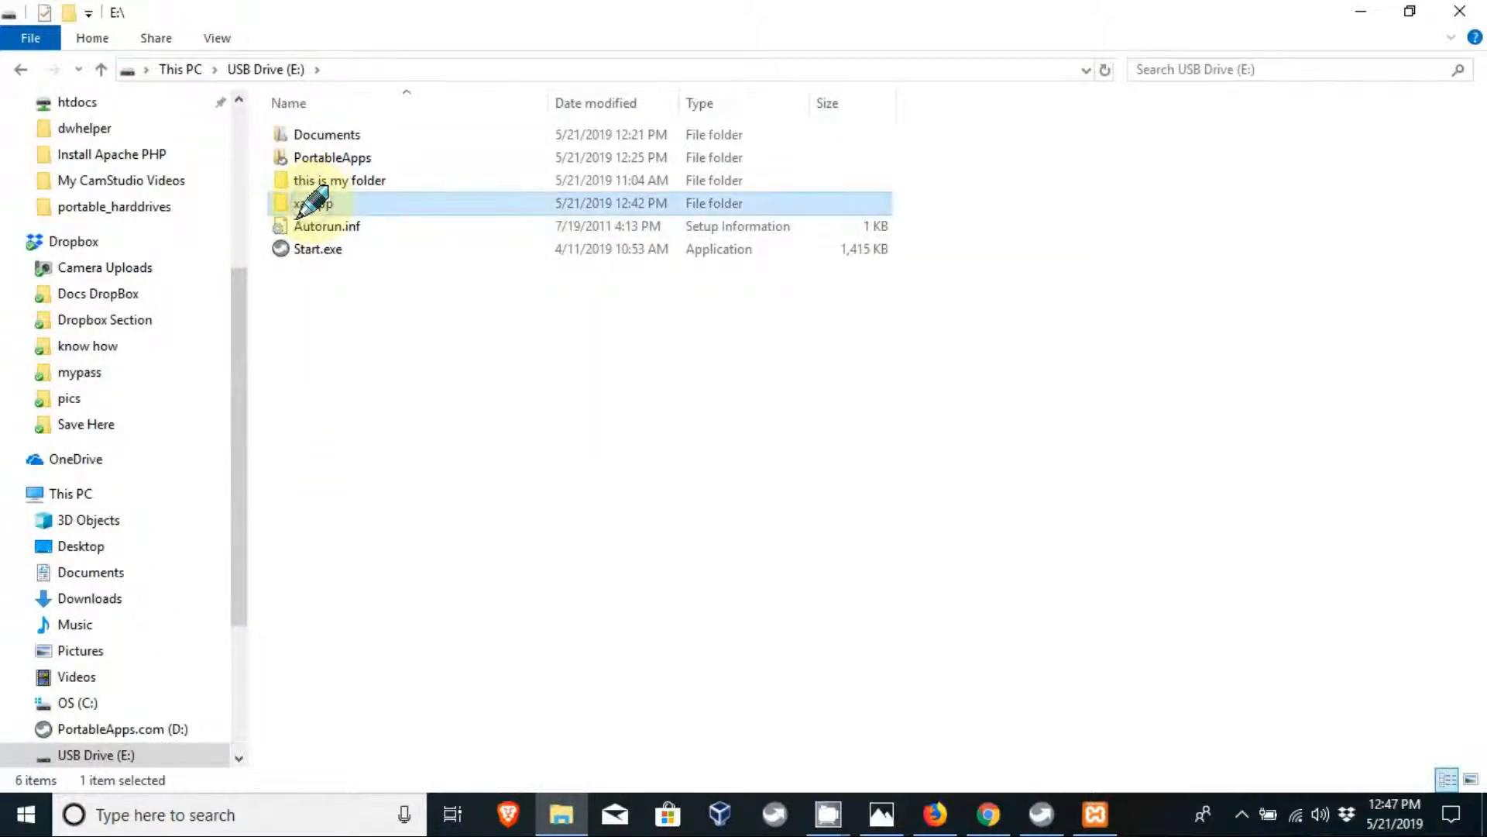
double_click(306, 204)
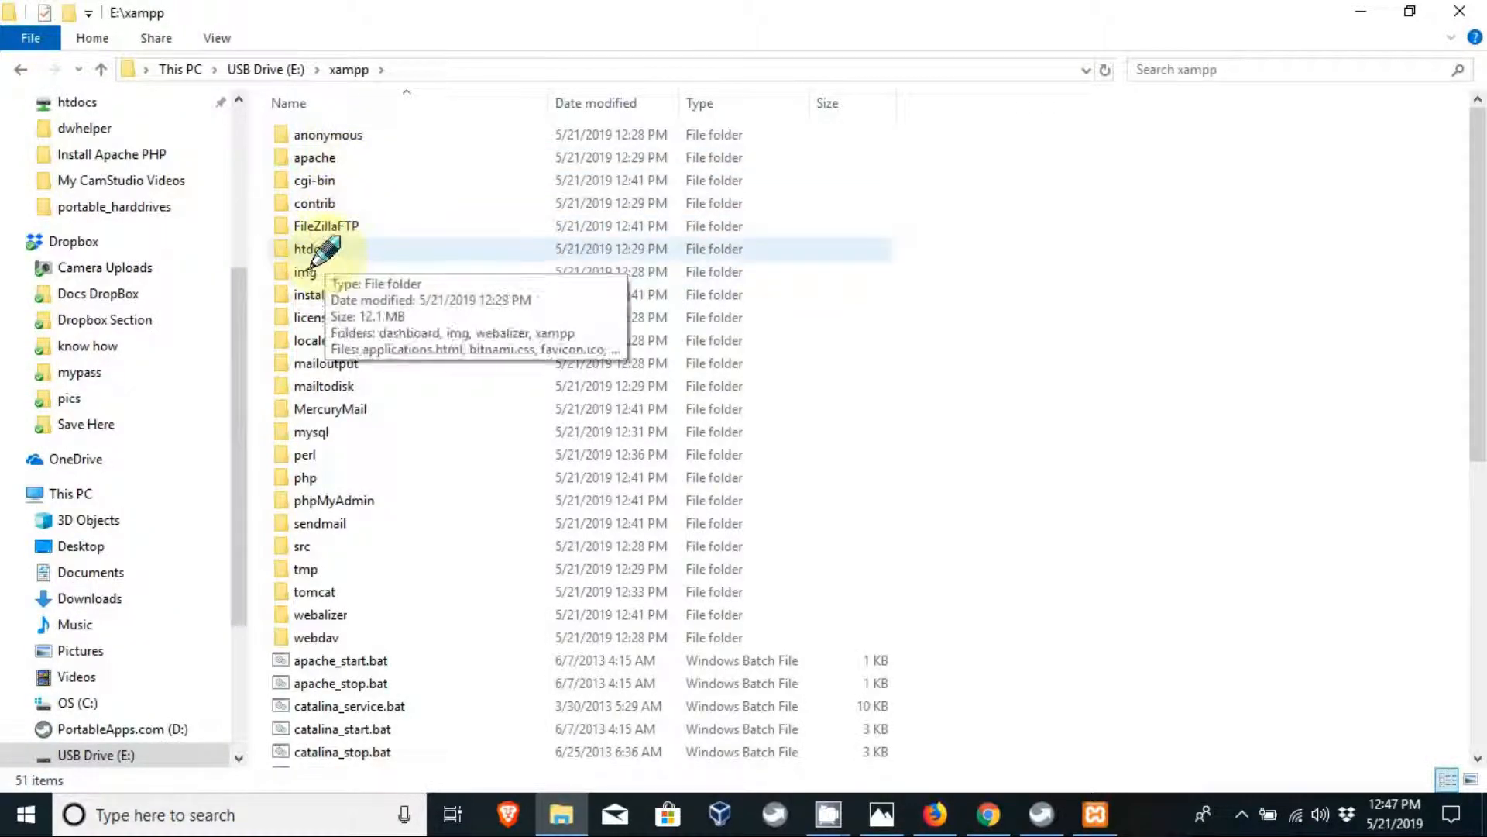
left_click(319, 251)
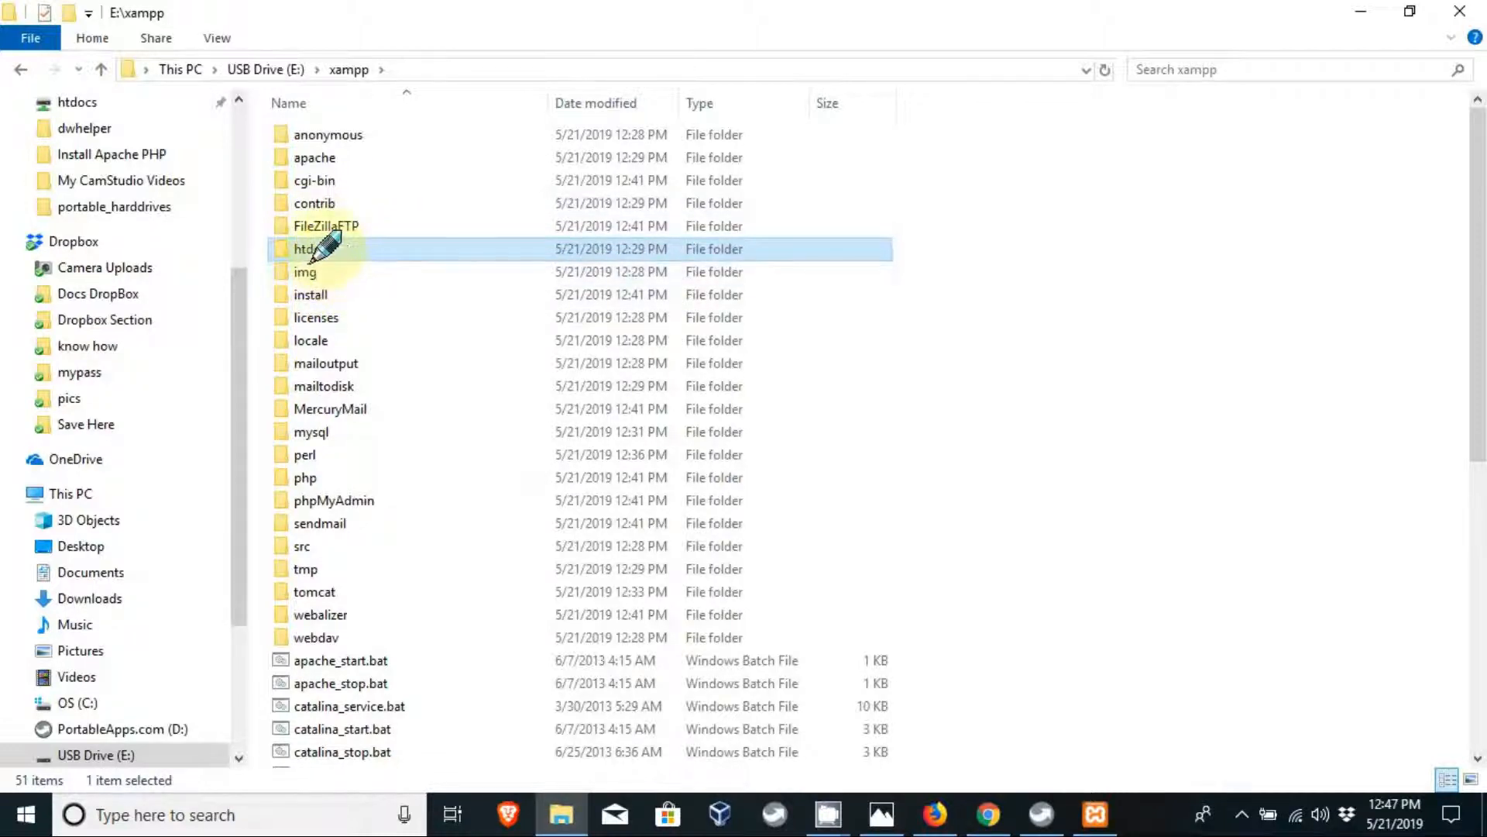
double_click(325, 248)
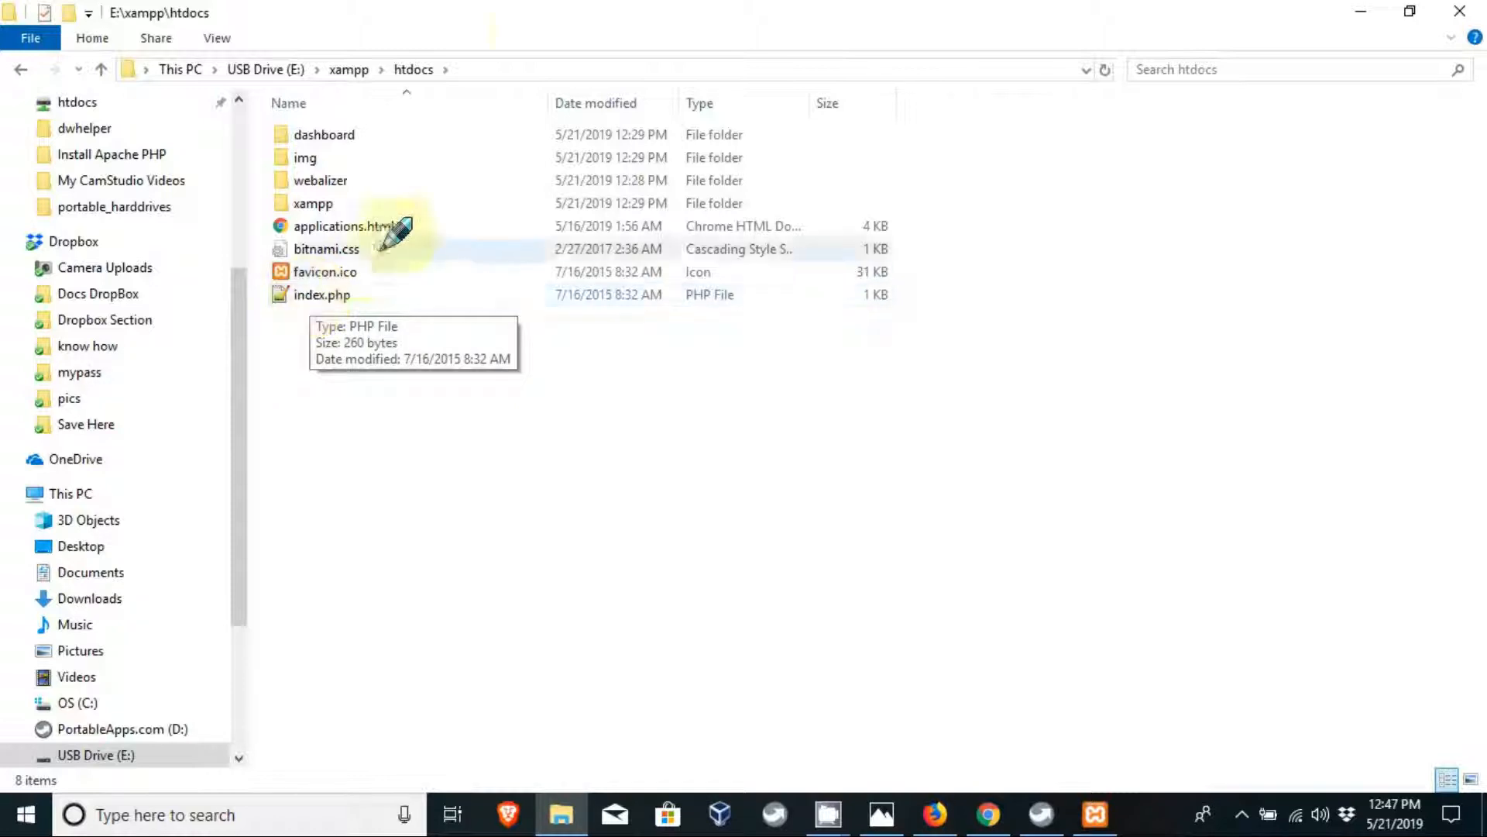
left_click_drag(522, 16, 600, 201)
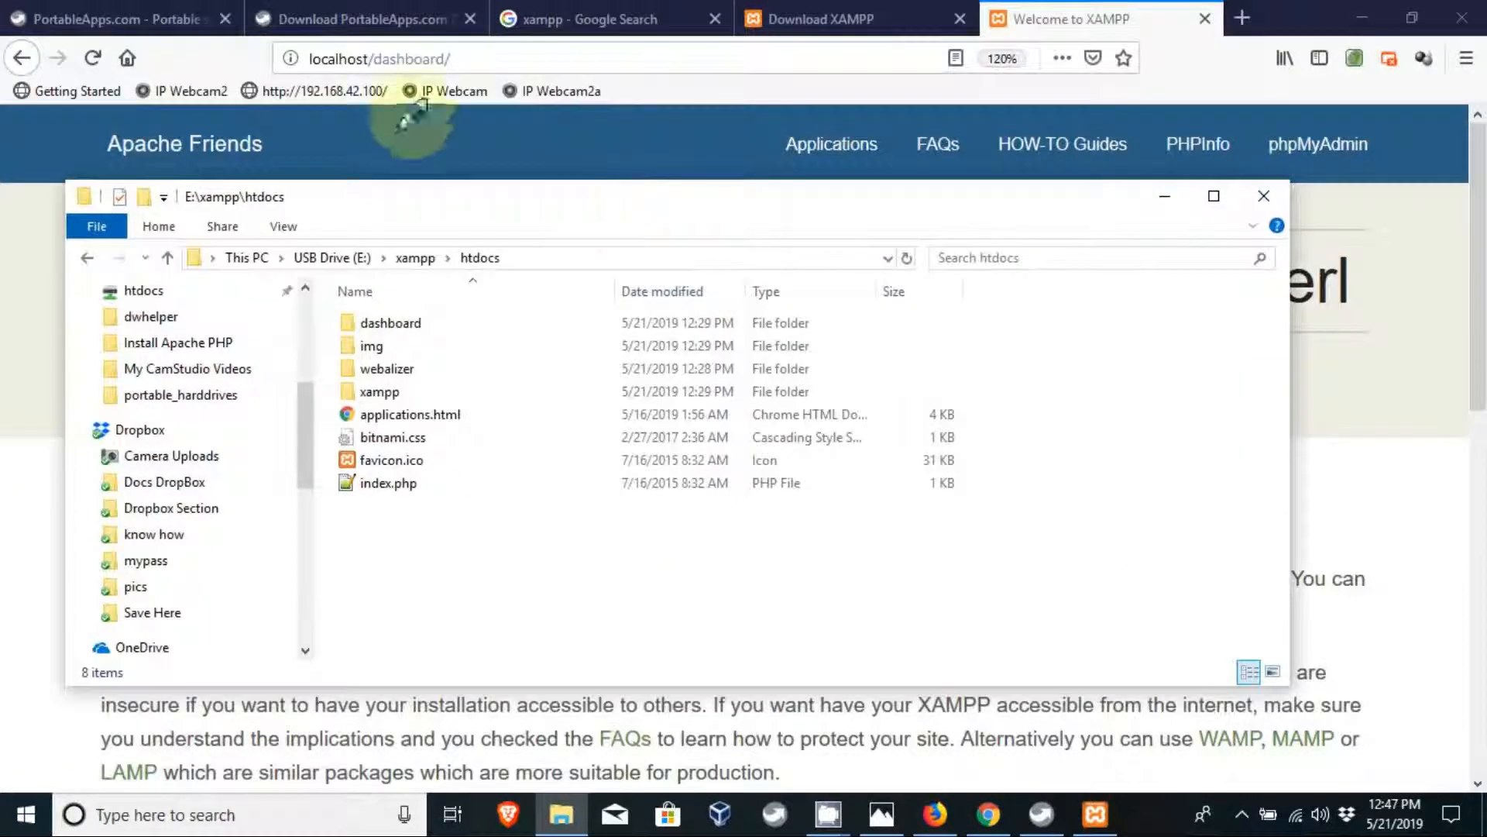
left_click_drag(453, 196, 461, 166)
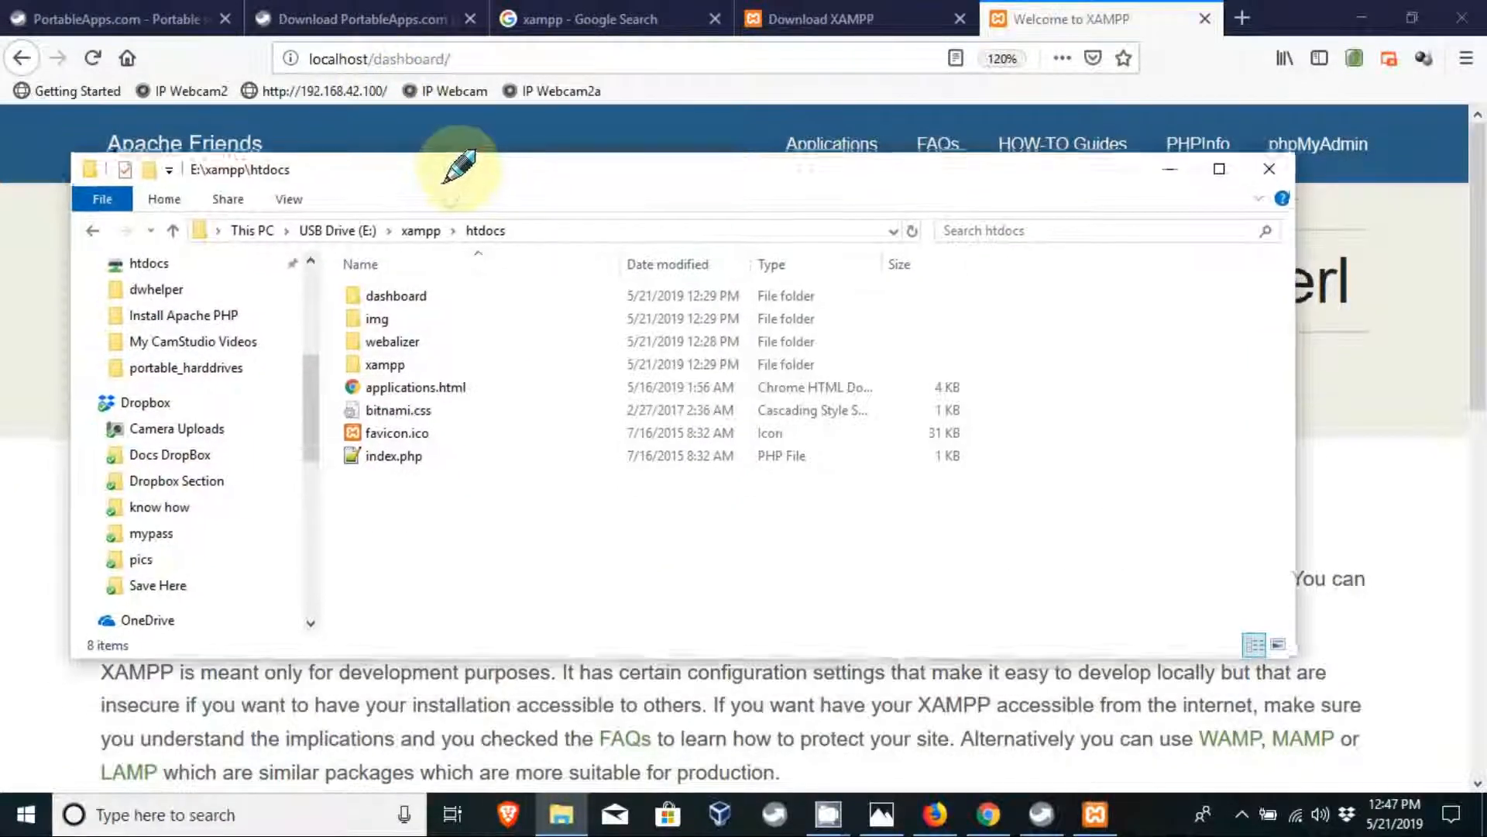
Look through the files in the dashboard folder and return to htdocs.
left_click(401, 292)
double_click(395, 301)
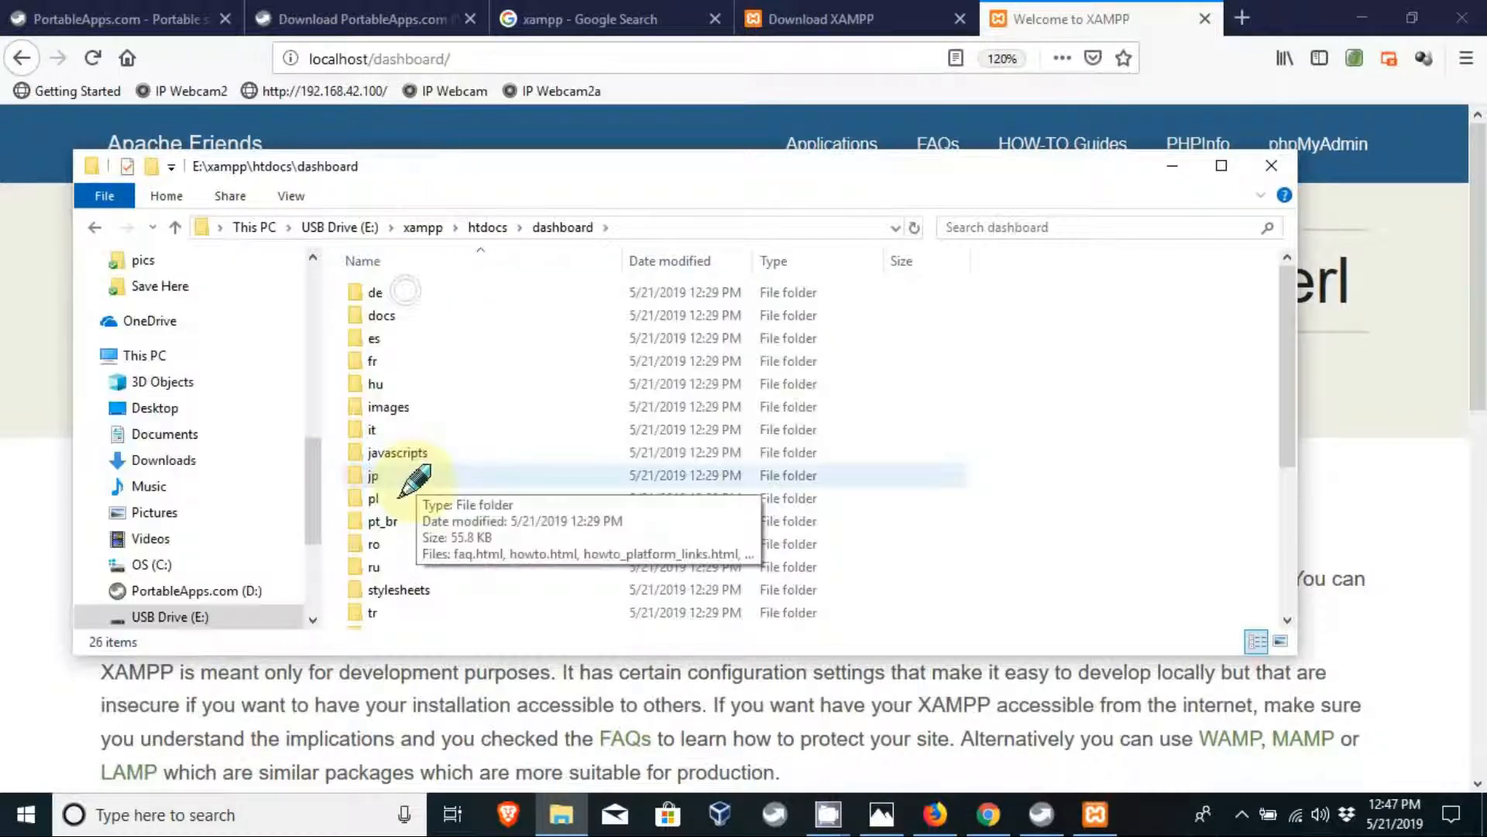
scroll(465, 453, "down", 4)
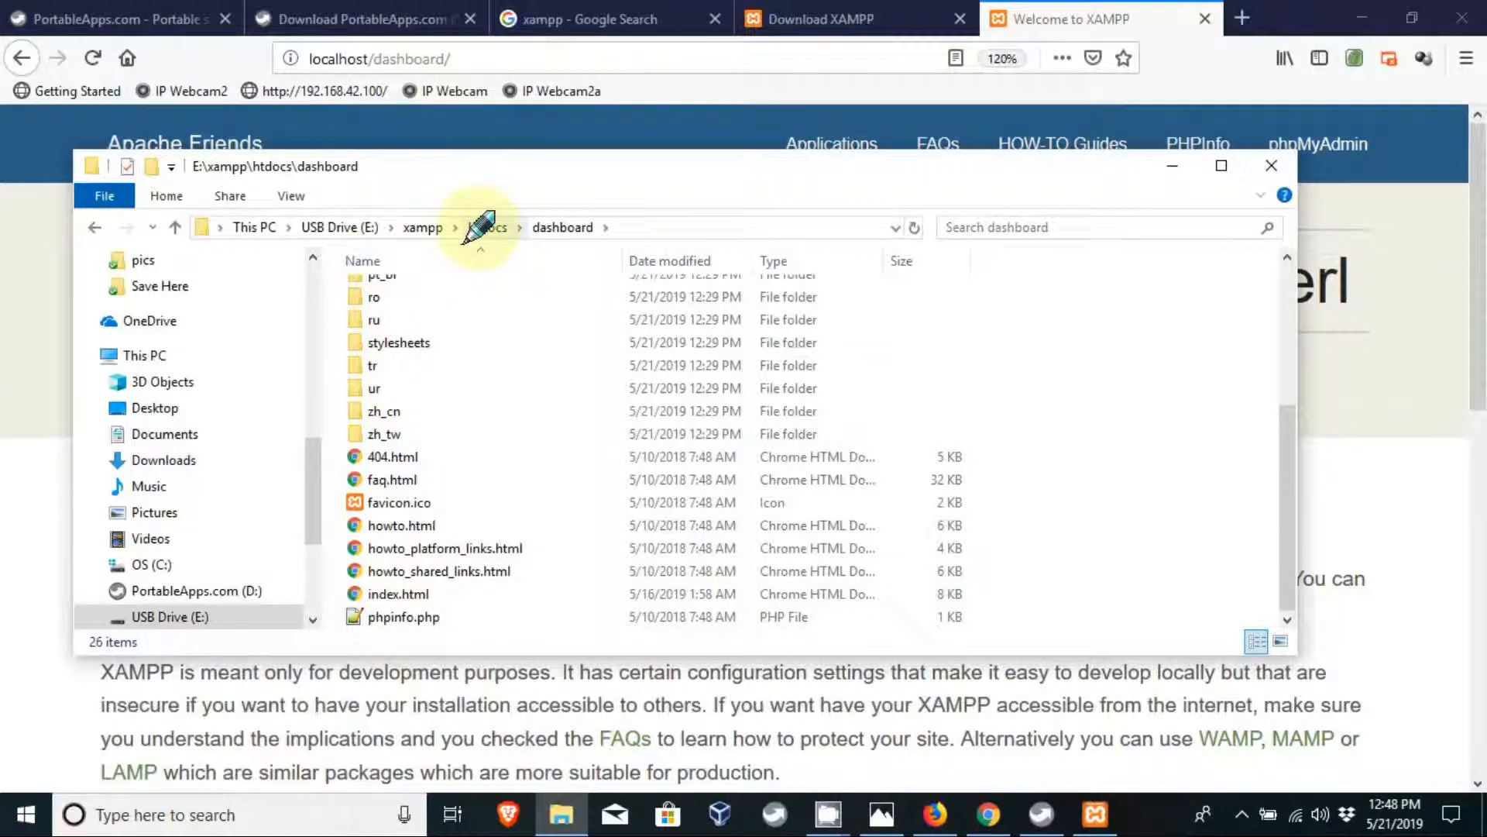
left_click(486, 227)
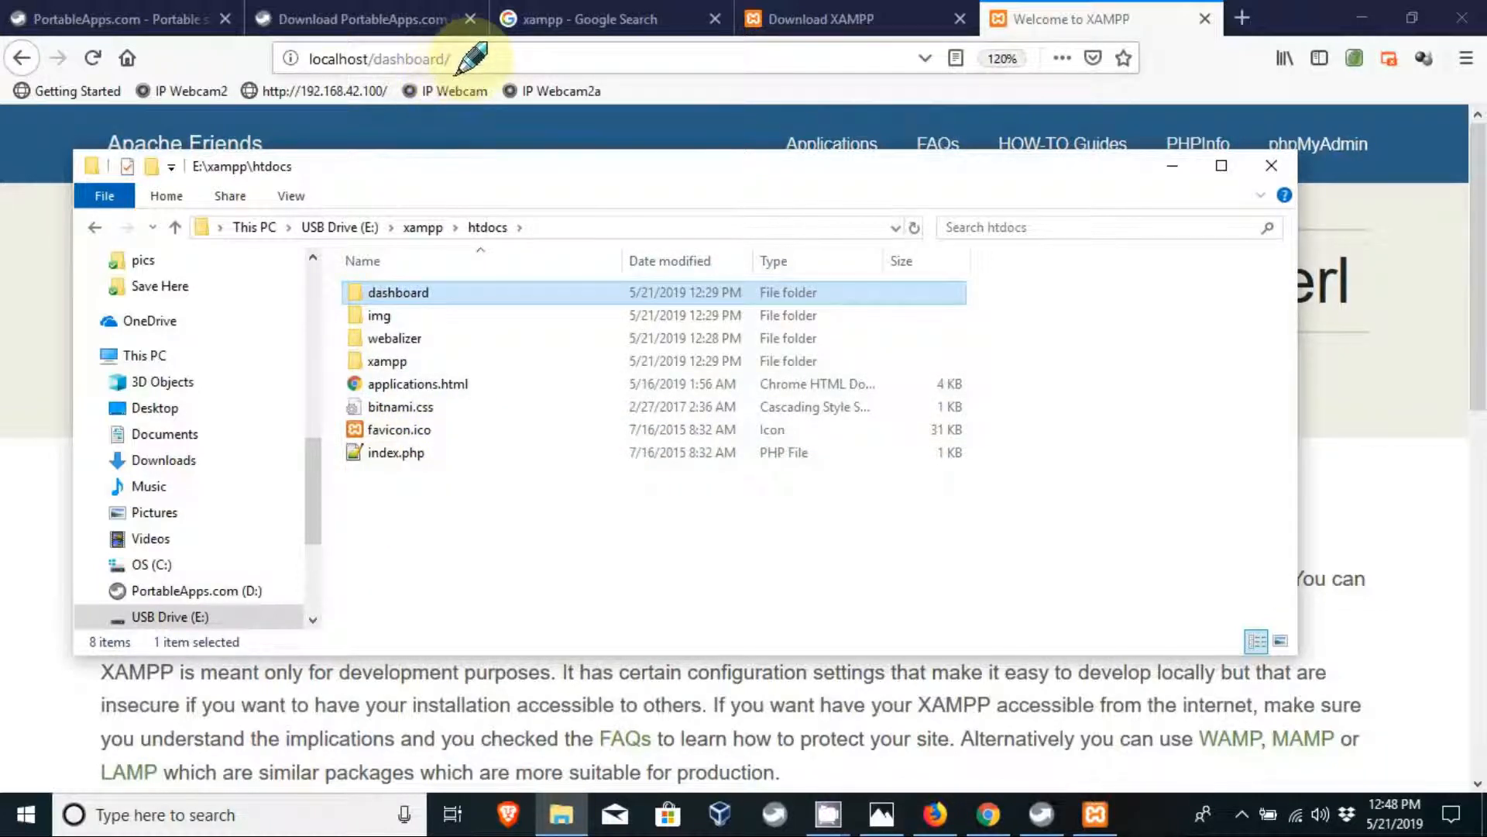
Rename index.php in the htdocs folder as index2.php.
right_click(389, 456)
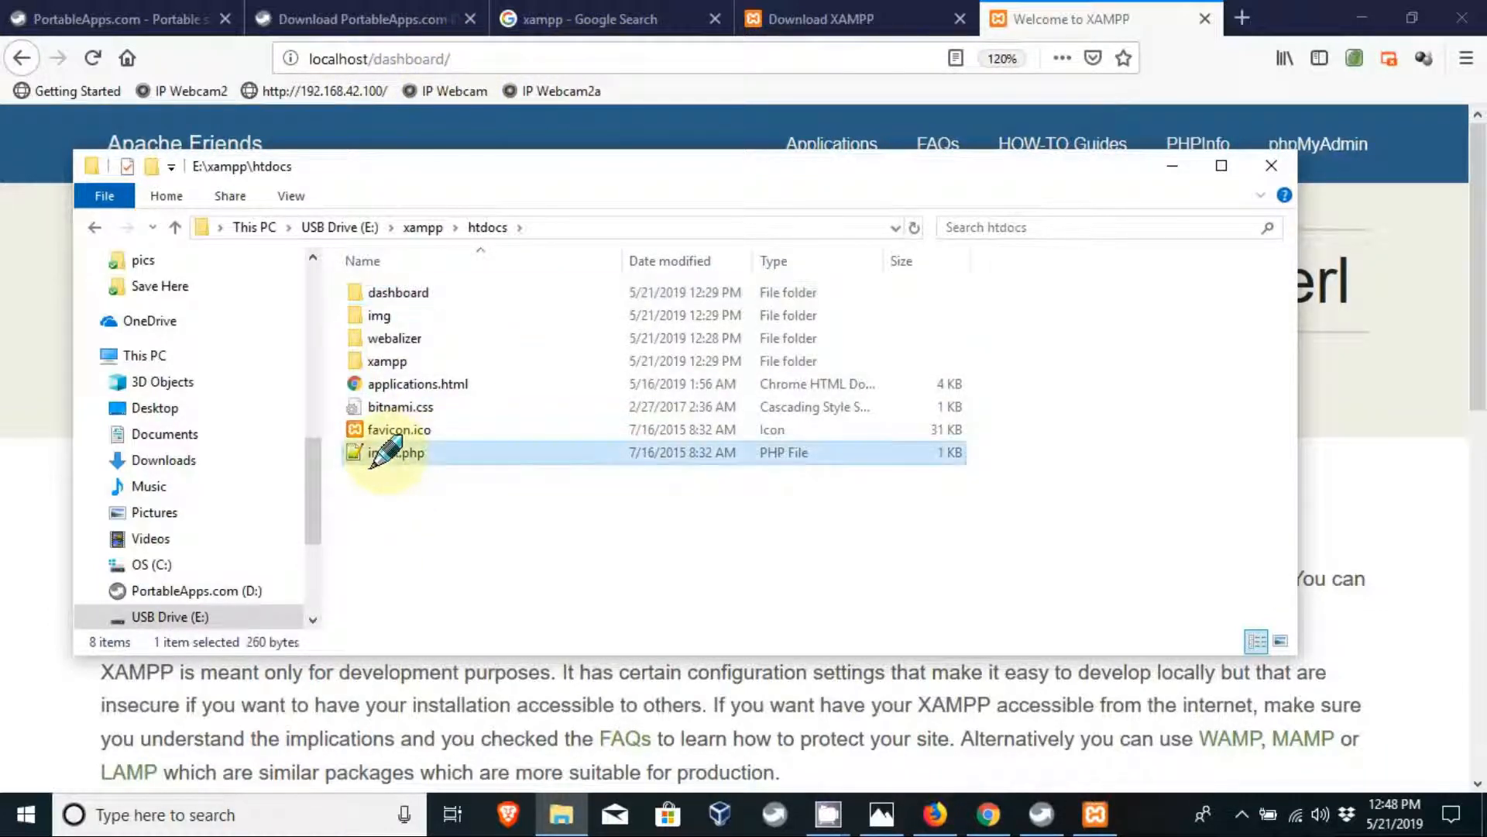
left_click(435, 706)
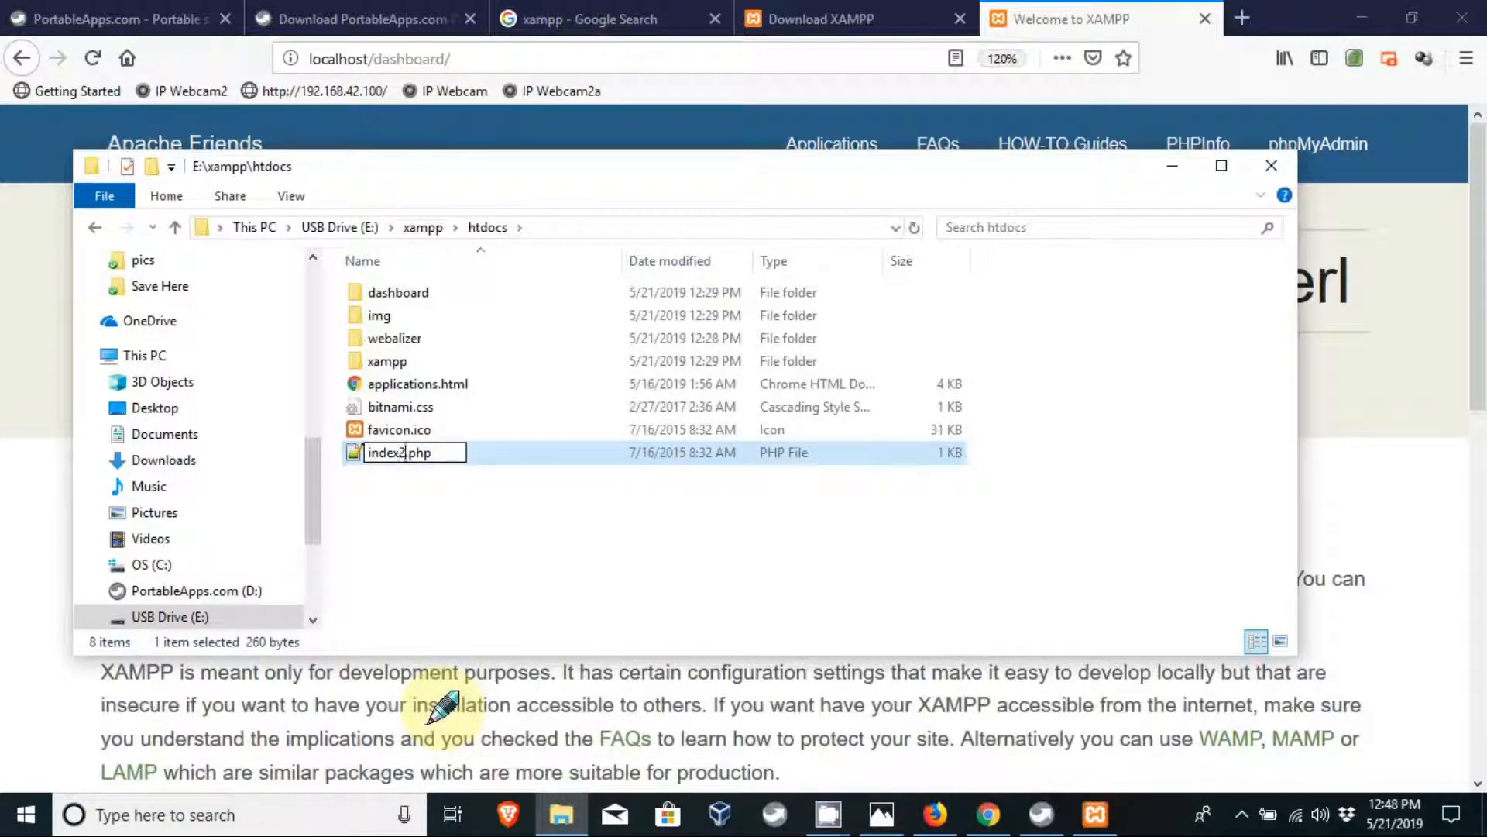
type("2")
key("Return")
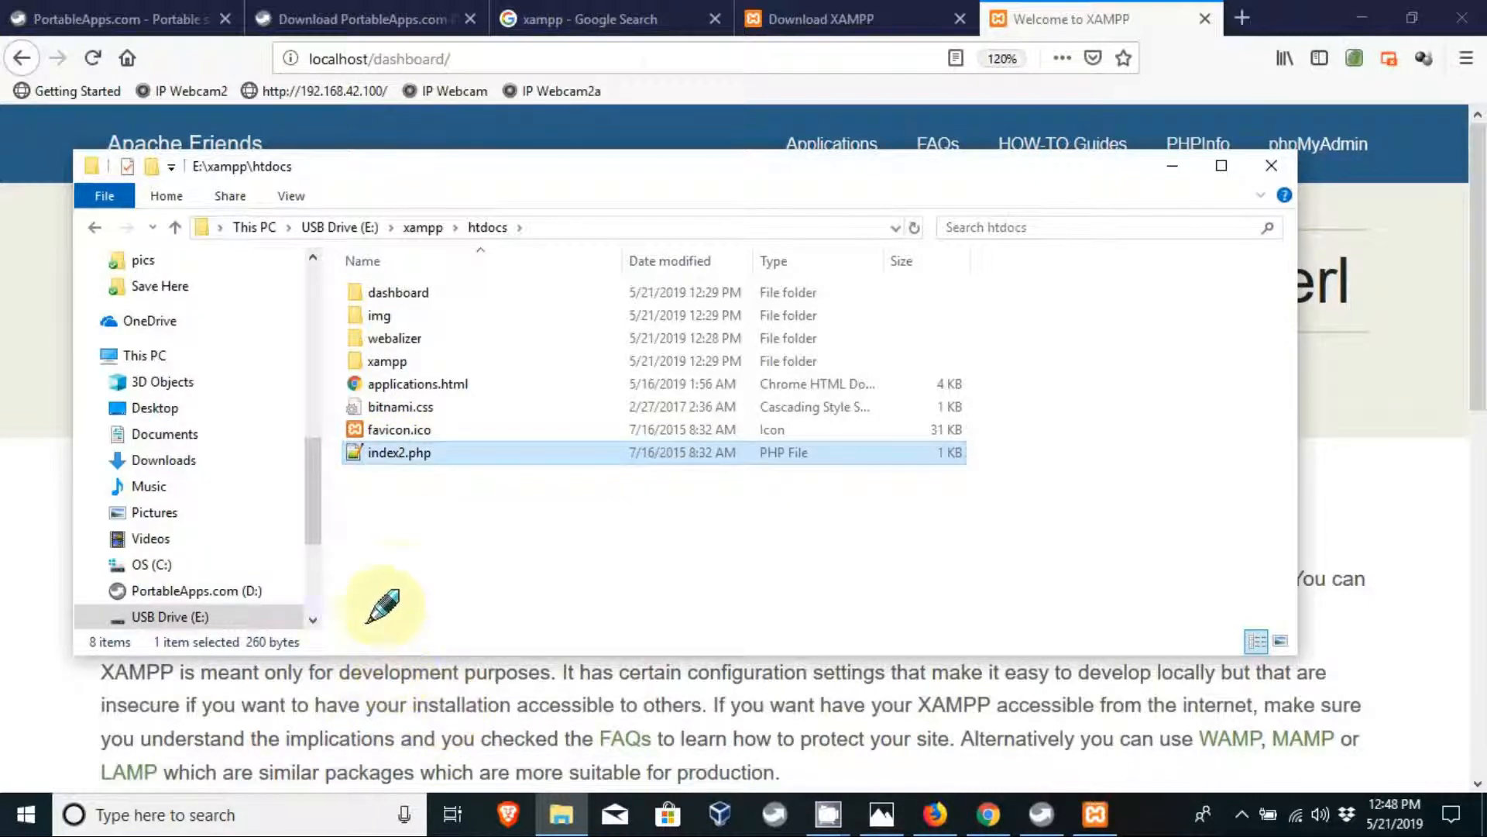
Create a text document named index.php in htdocs, open it in Notepad++ and move the editor window below the browser's address bar.
right_click(401, 531)
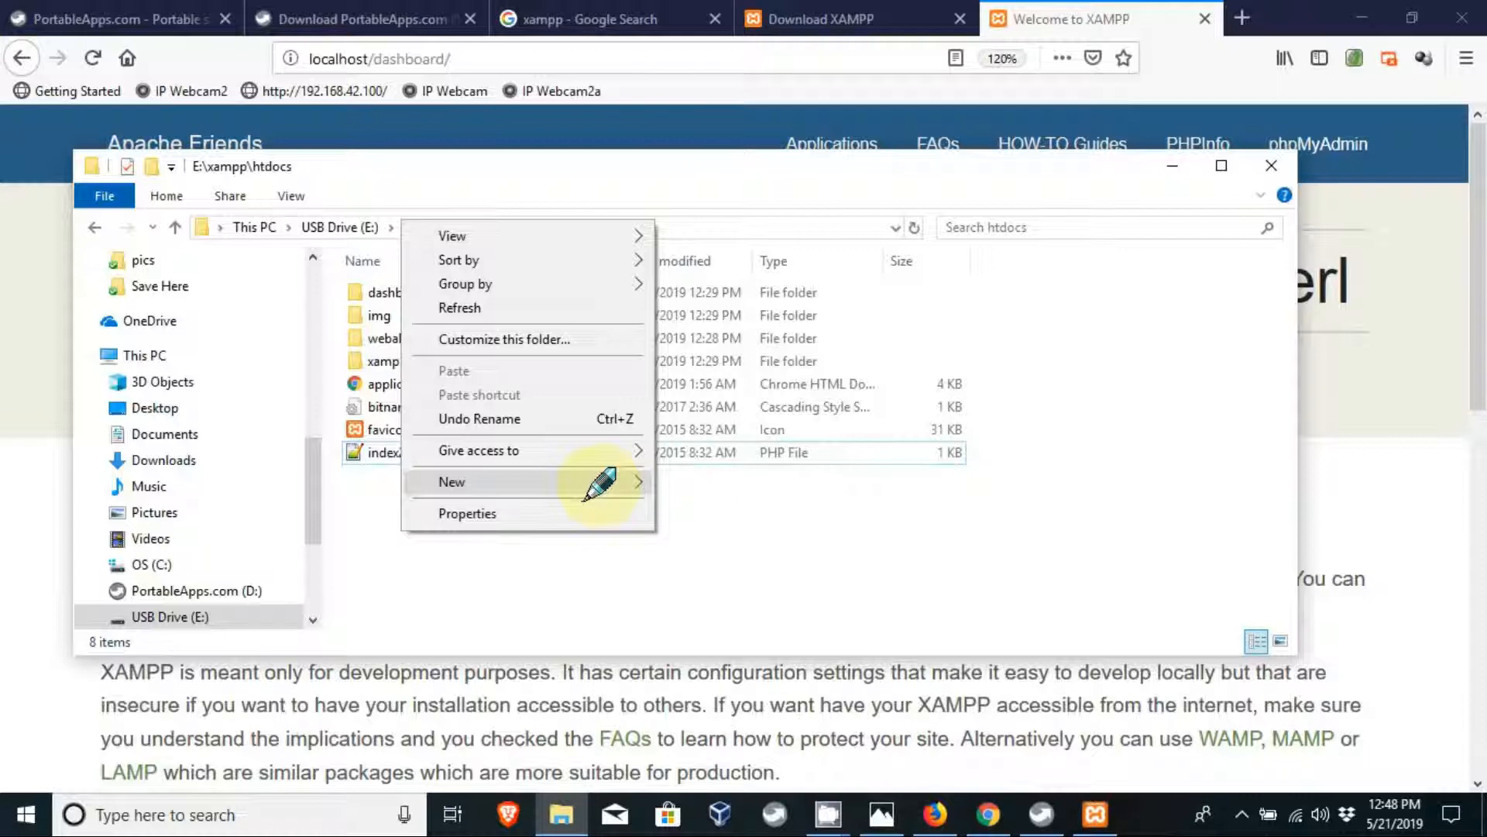
mouse_move(587, 496)
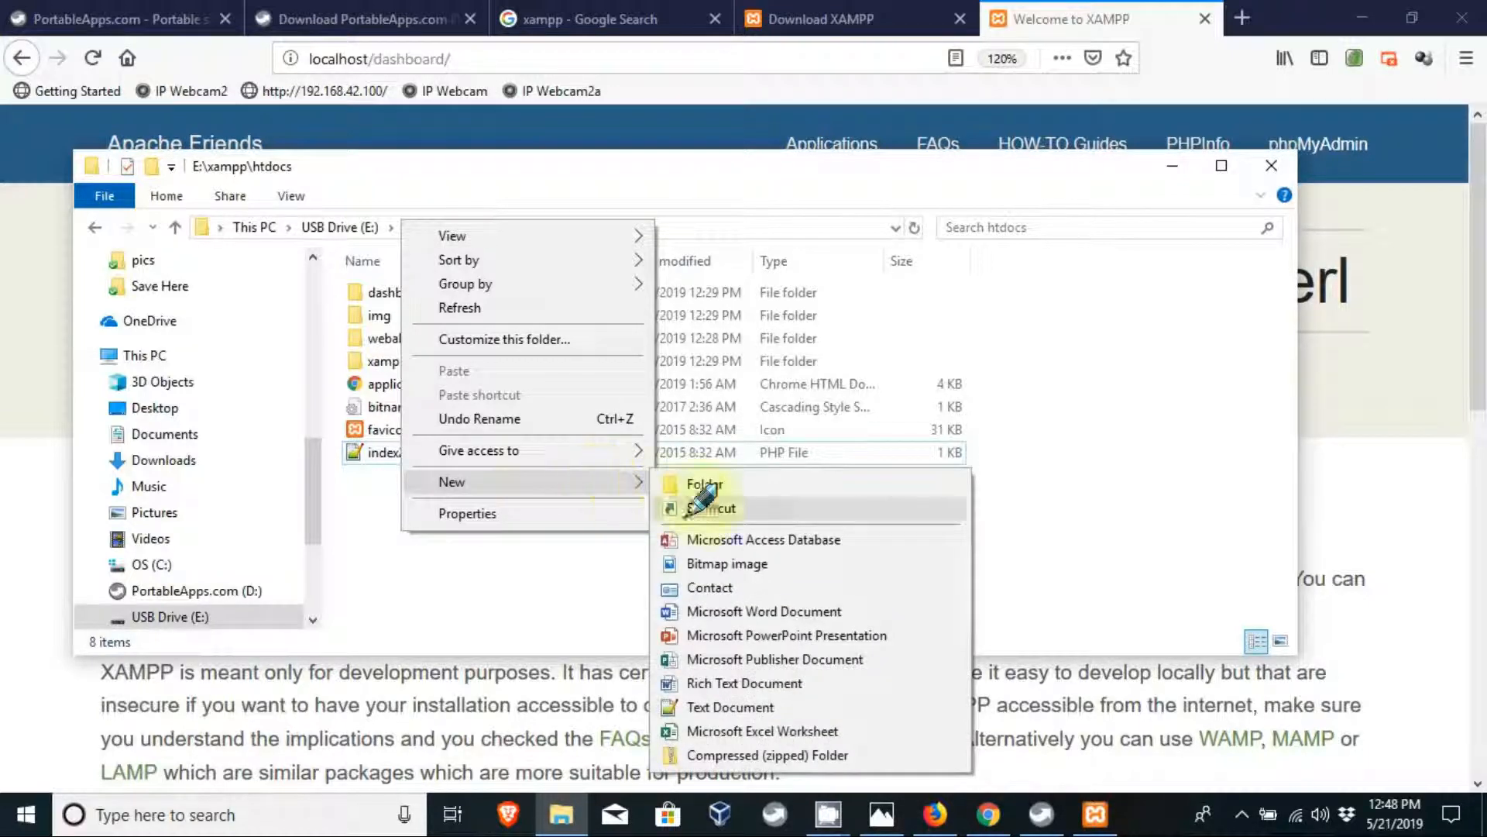
left_click(685, 722)
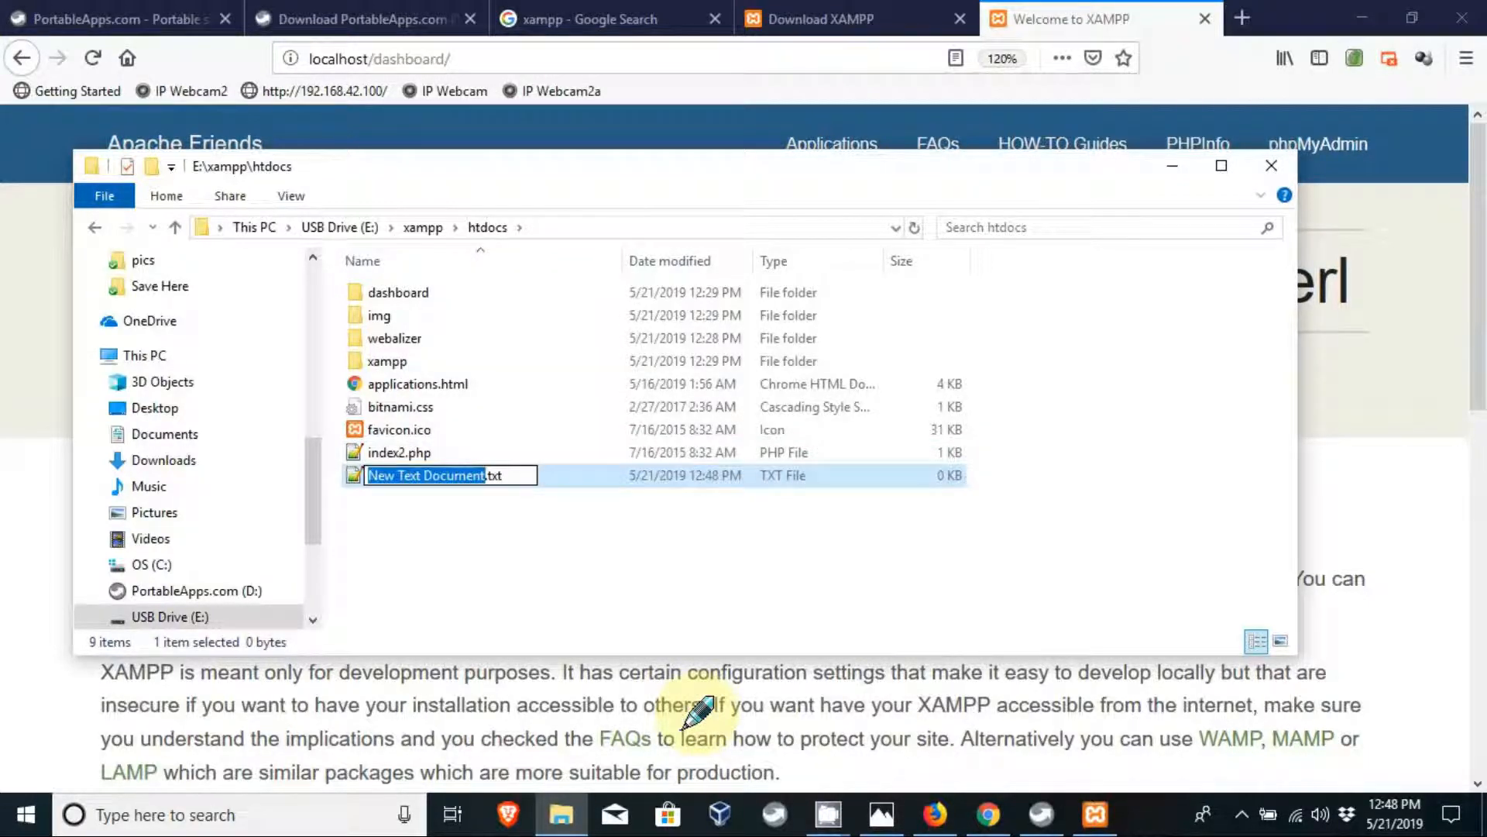
key("BackSpace")
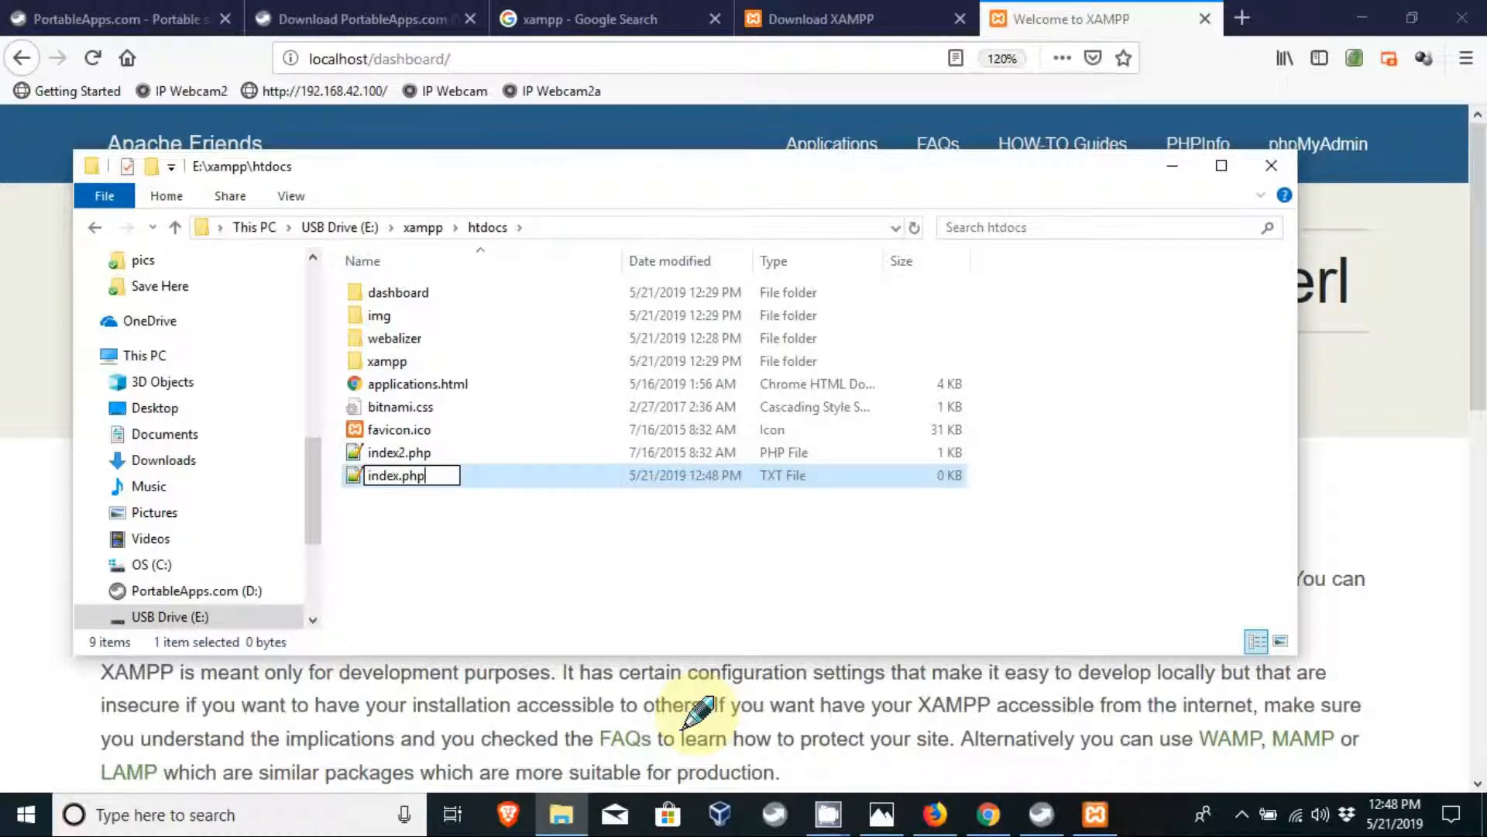
key("Return")
key("Return")
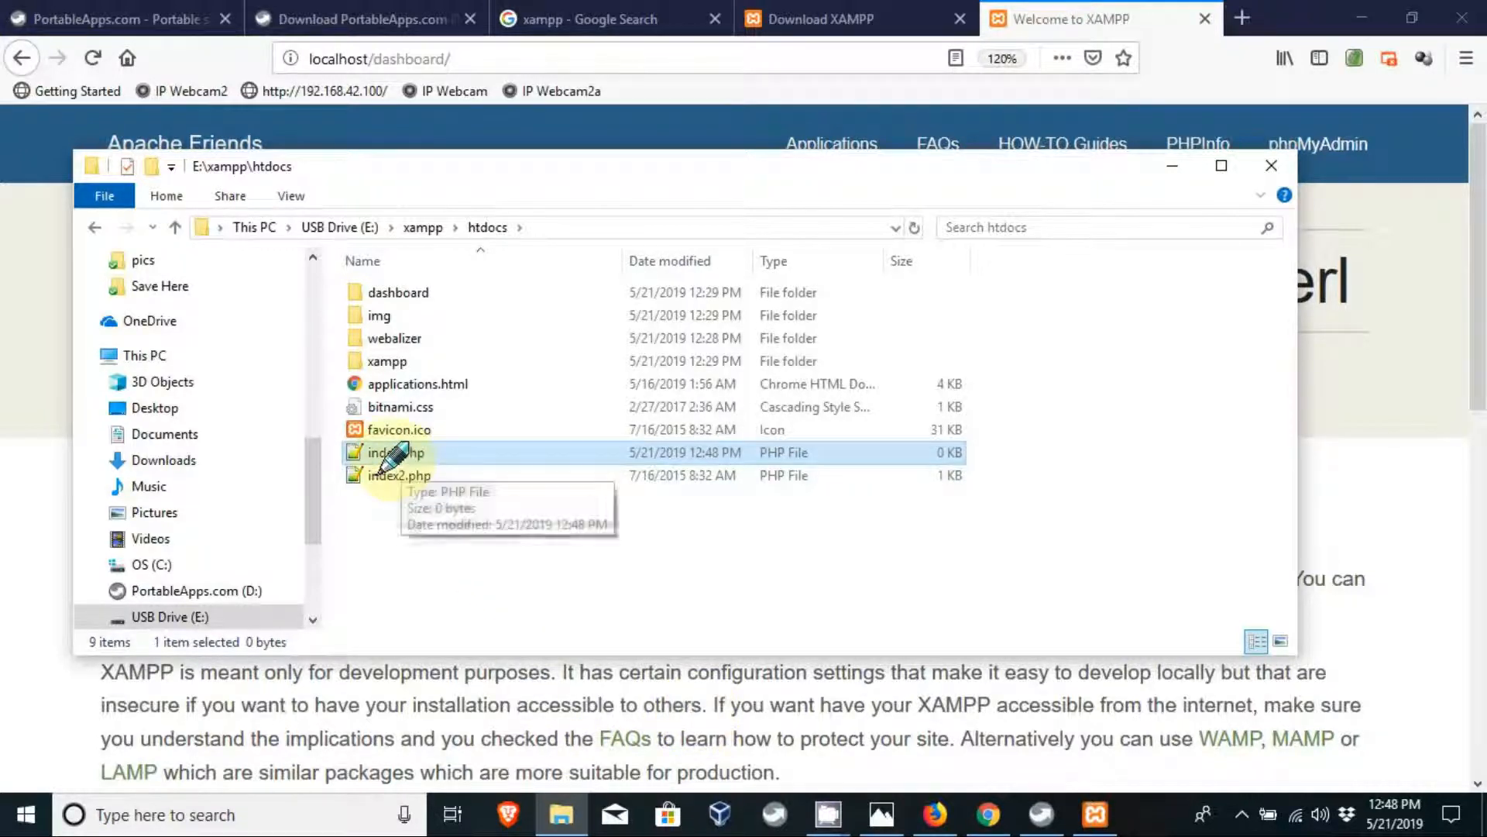
double_click(395, 453)
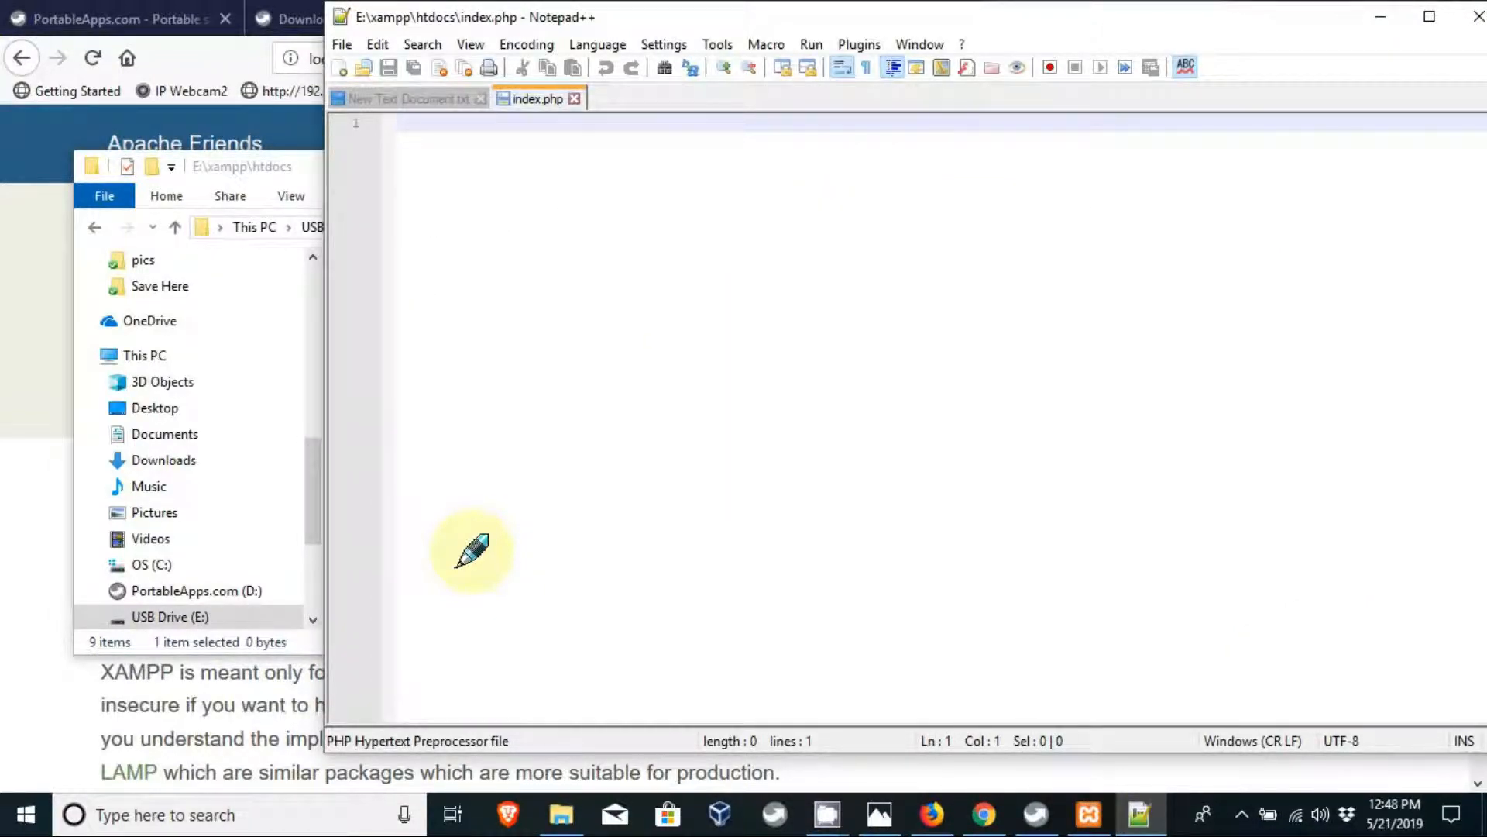
left_click_drag(736, 14, 459, 200)
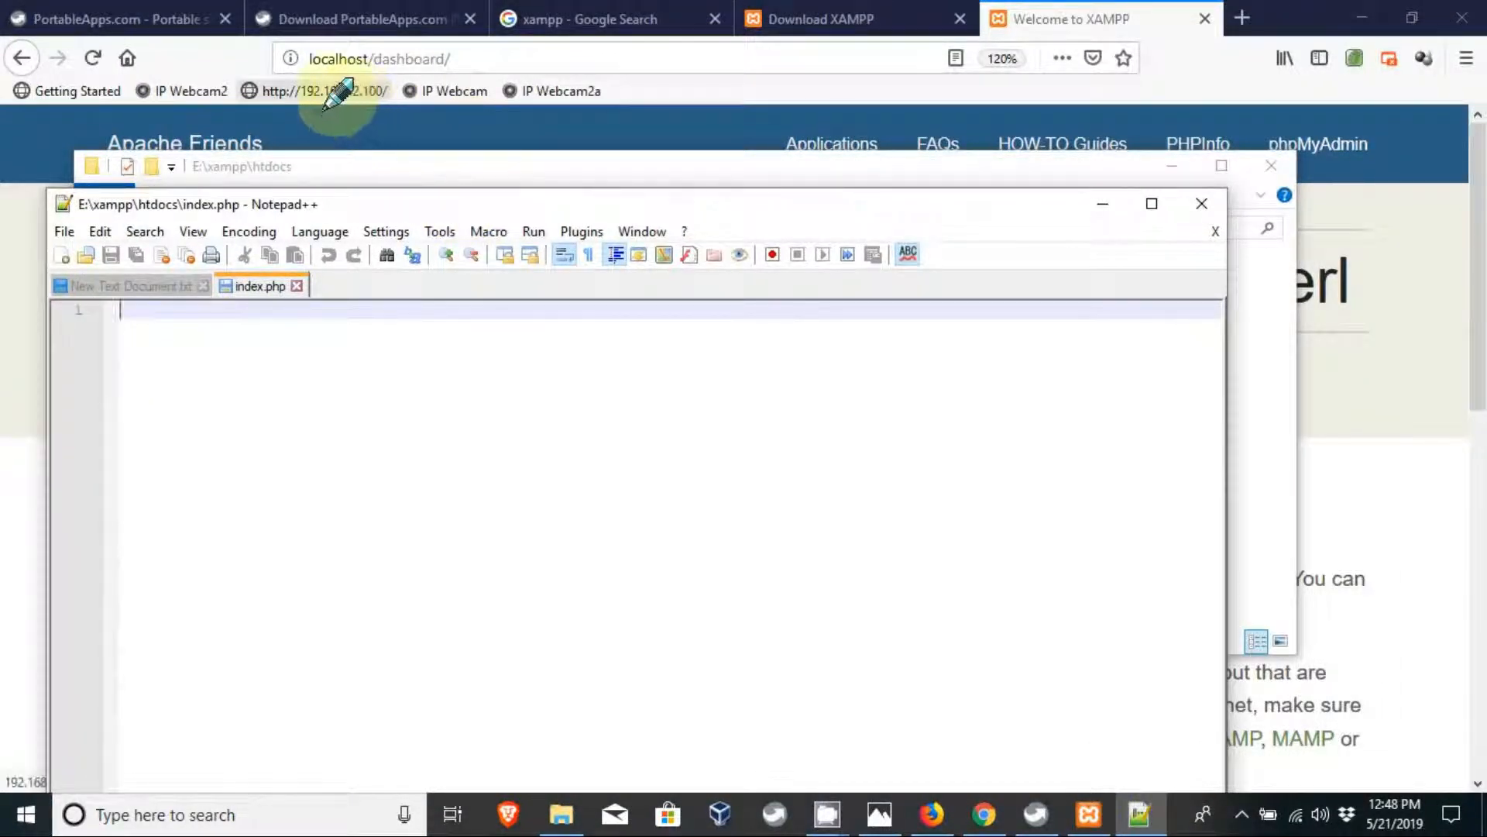
Open the bookmarked 192.168.42.100 site in a new Firefox tab and display its PHP help example 0000_Empty_PHP_Page.php.
left_click(1241, 17)
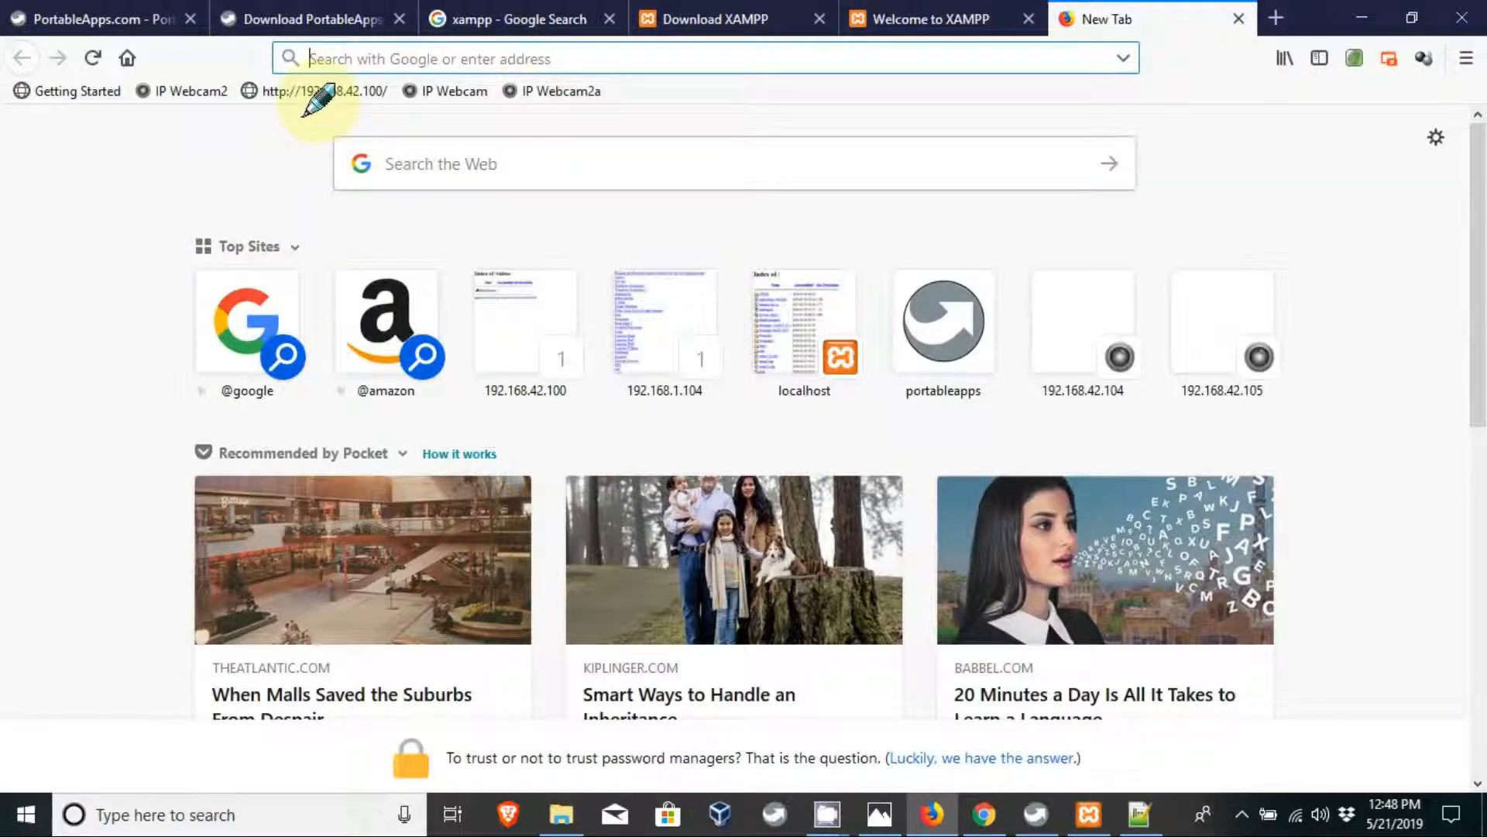
left_click(313, 93)
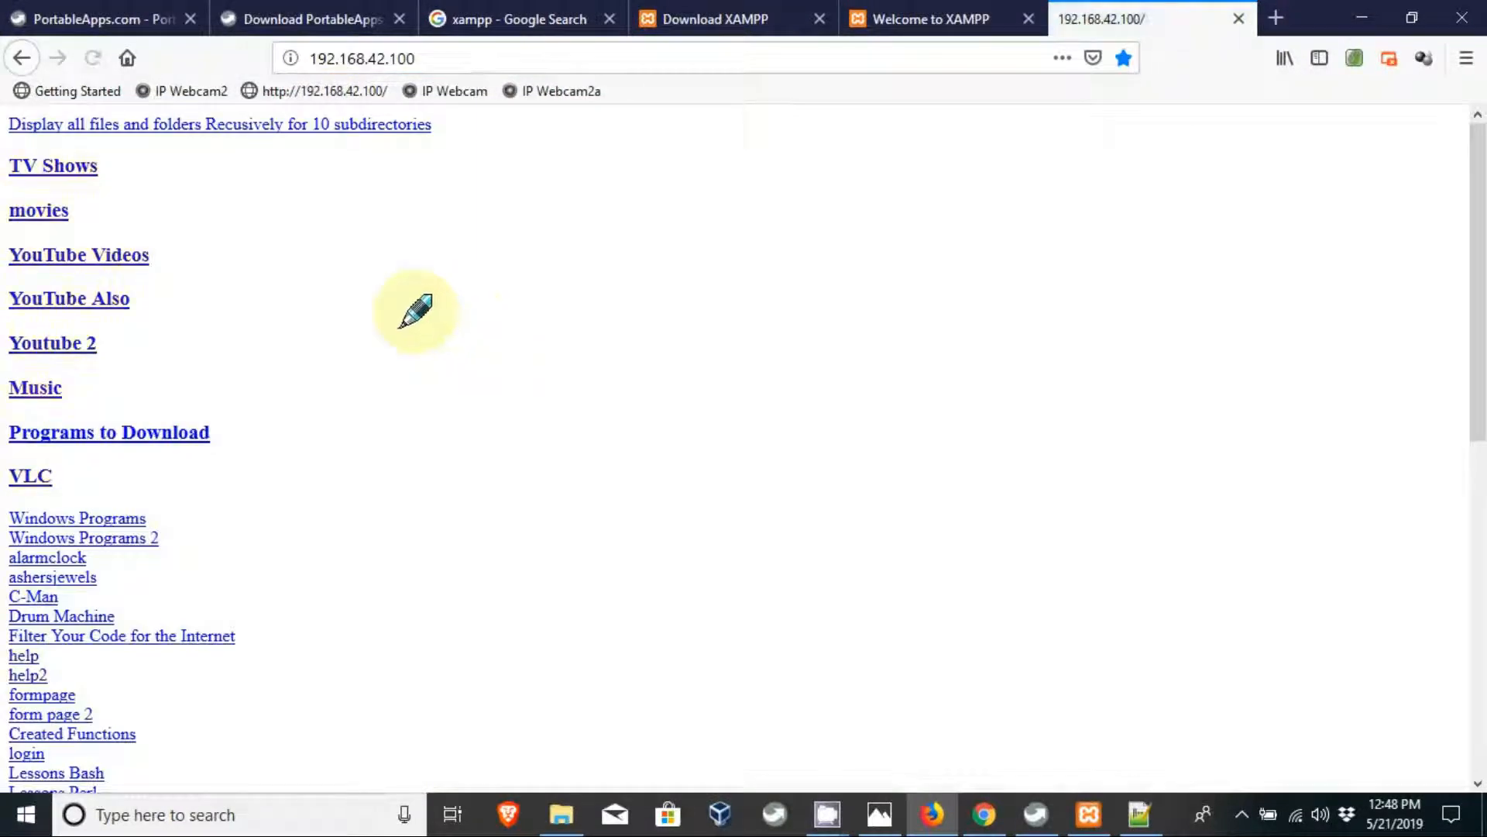
scroll(211, 537, "down", 5)
left_click(25, 323)
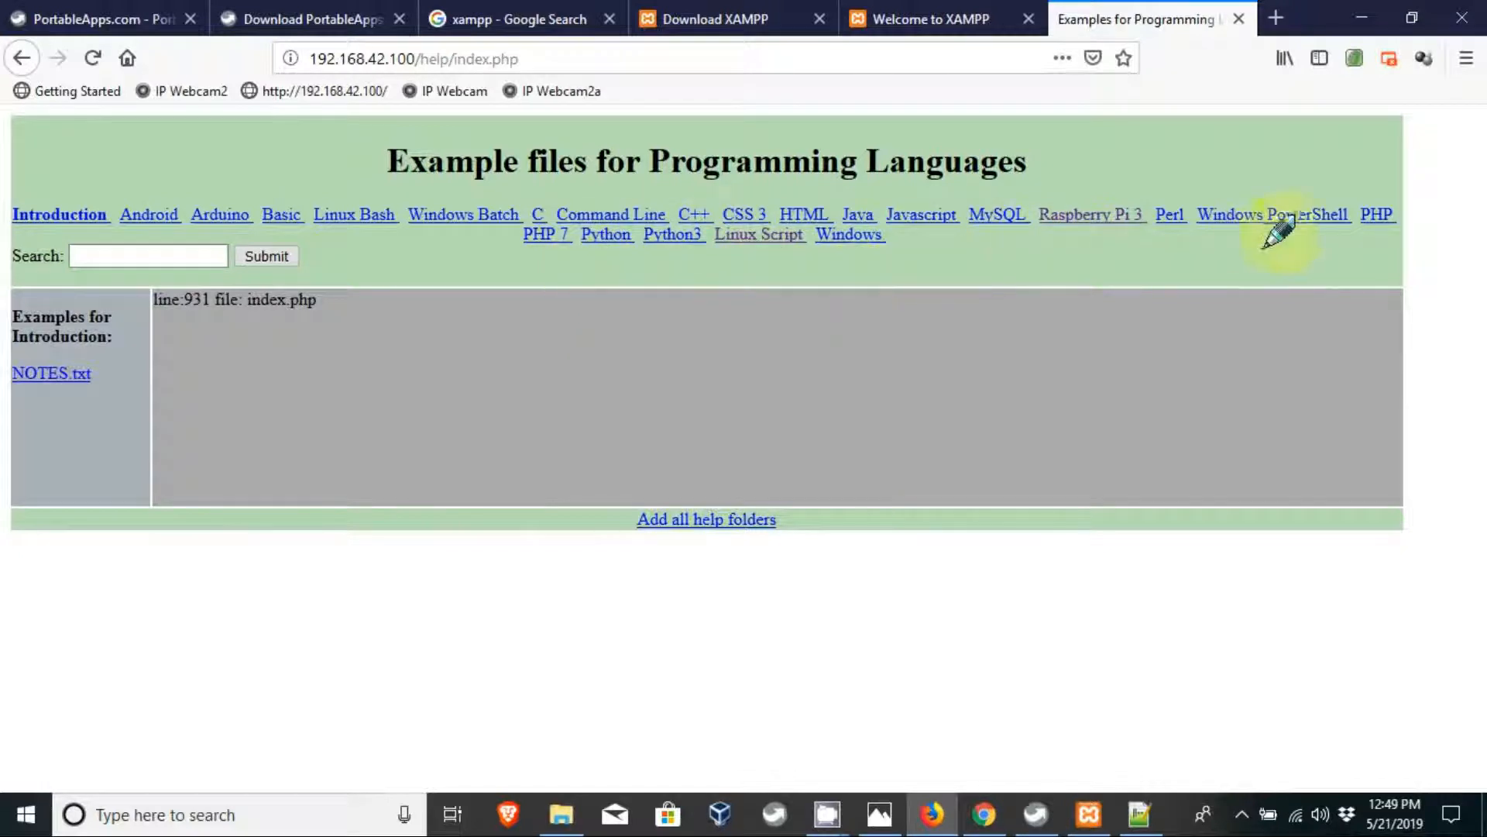
left_click(1363, 223)
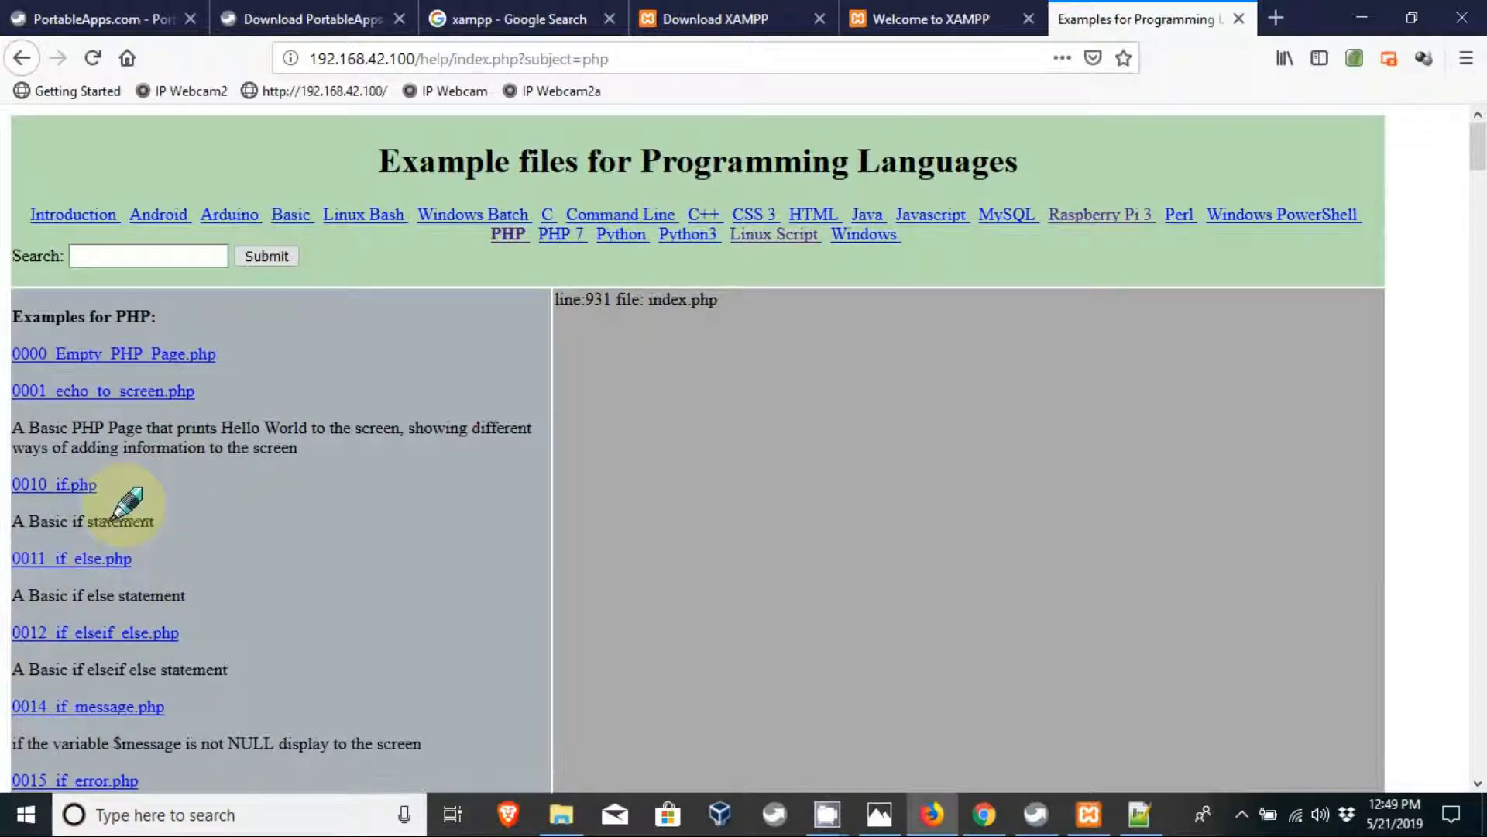
left_click(100, 351)
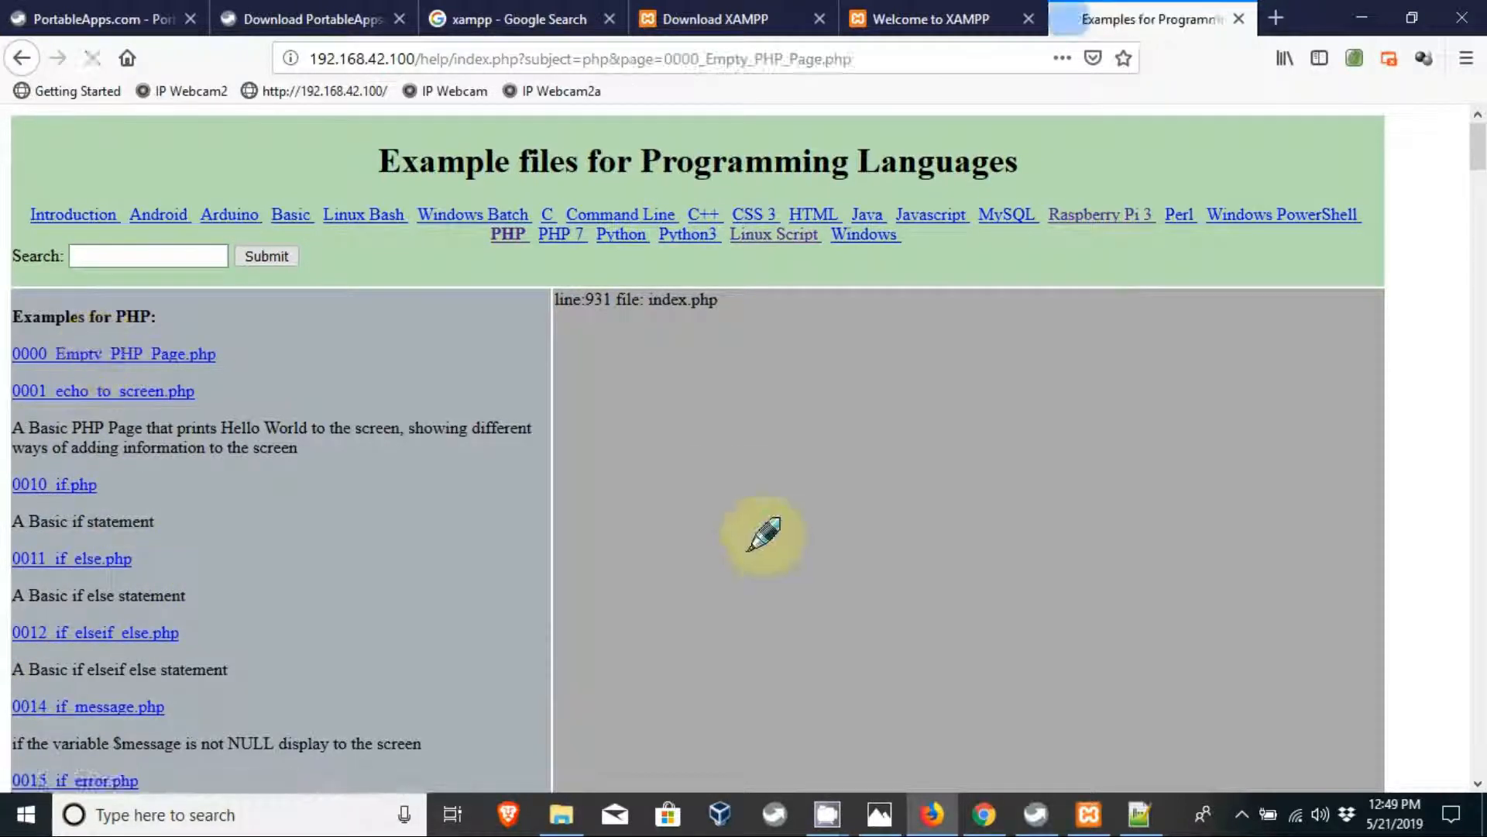
scroll(751, 514, "down", 10)
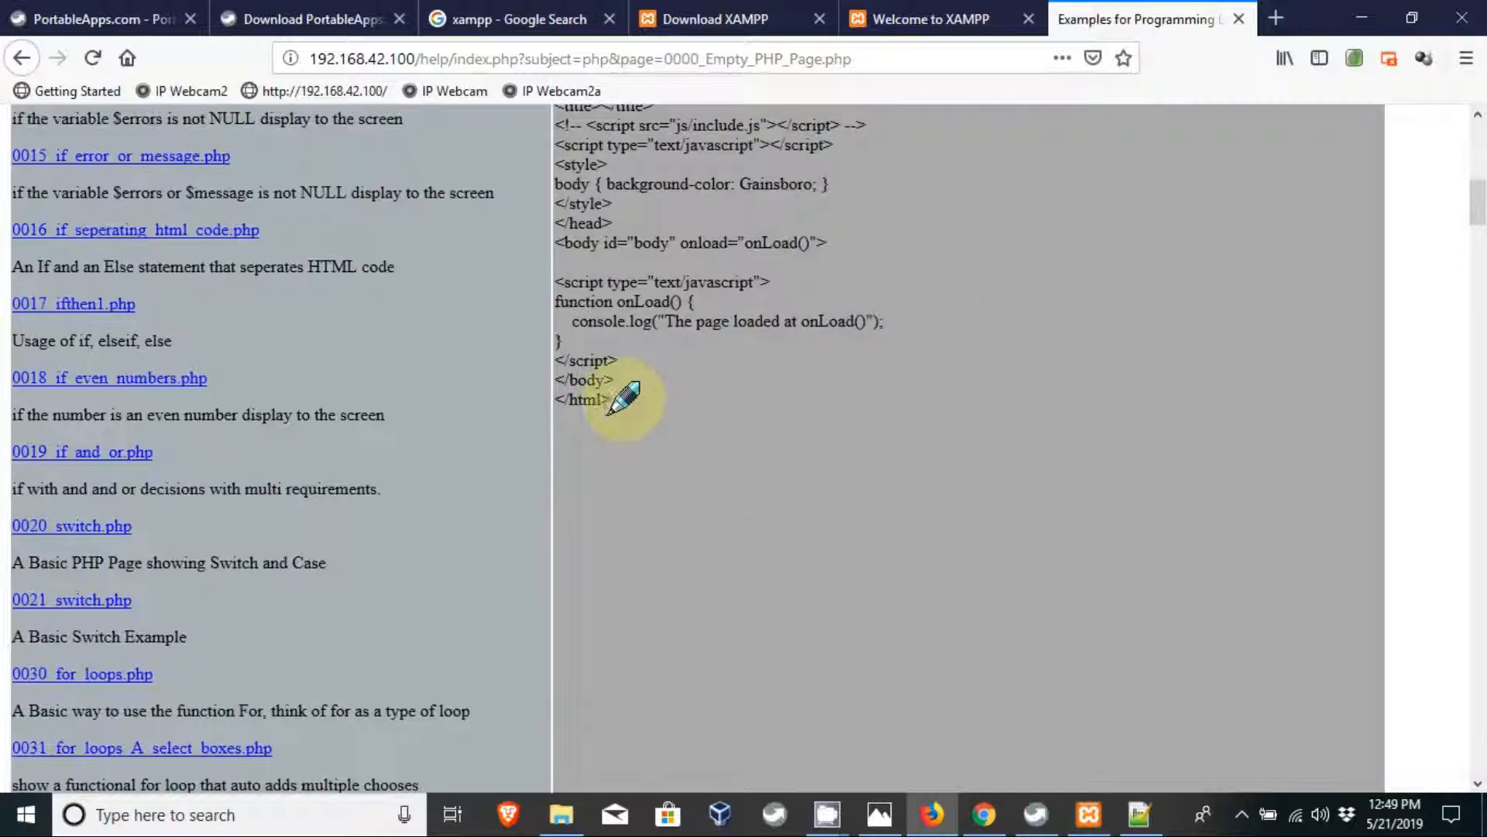
Copy the entire code of the 0000_Empty_PHP_Page.php example, from <?php to </html>.
scroll(608, 365, "up", 10)
left_click_drag(593, 372, 542, 370)
left_click(547, 372)
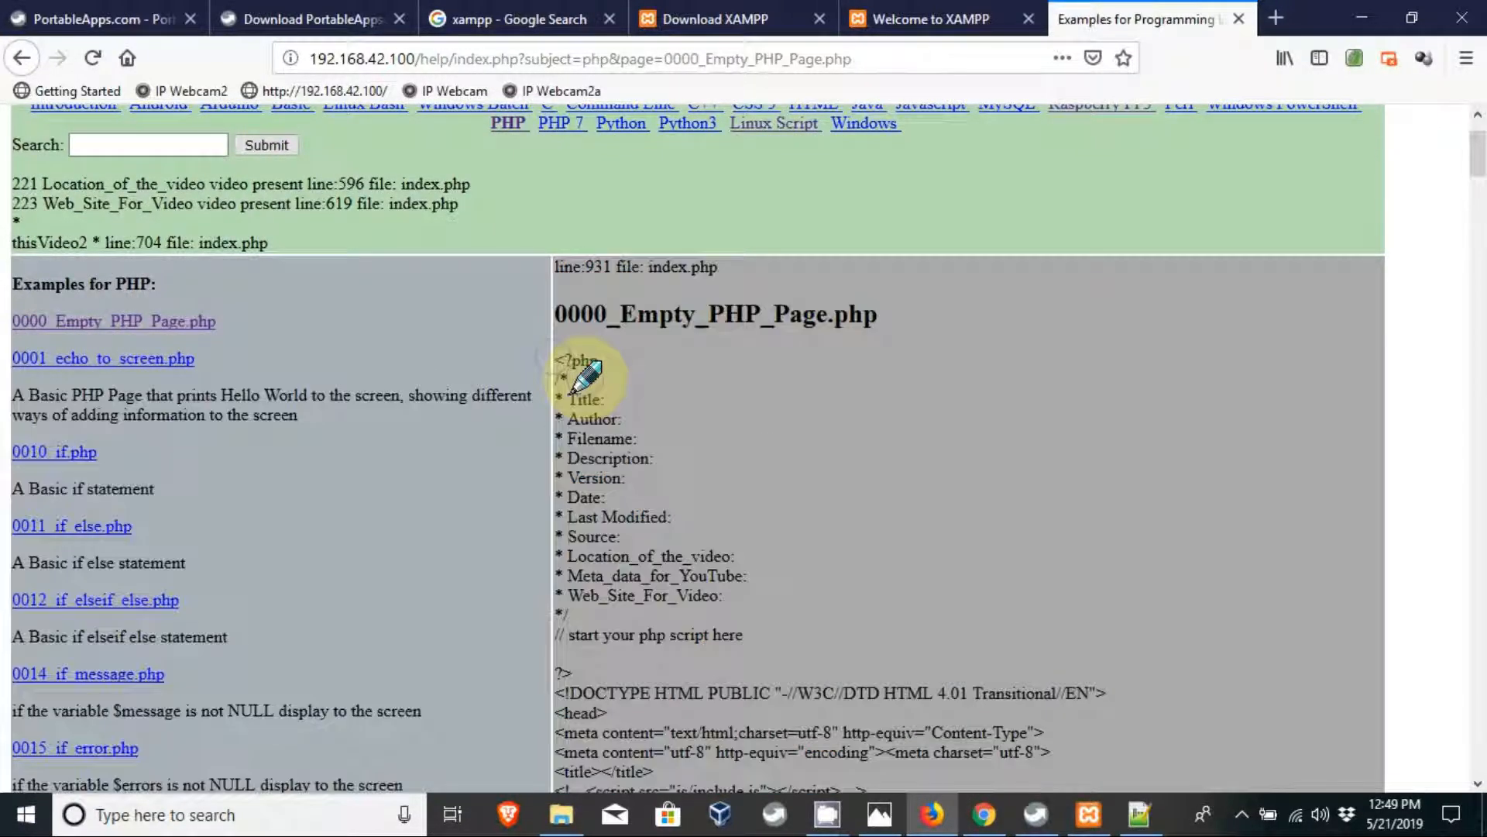
left_click_drag(582, 370, 605, 620)
scroll(630, 554, "down", 4)
scroll(632, 555, "down", 1)
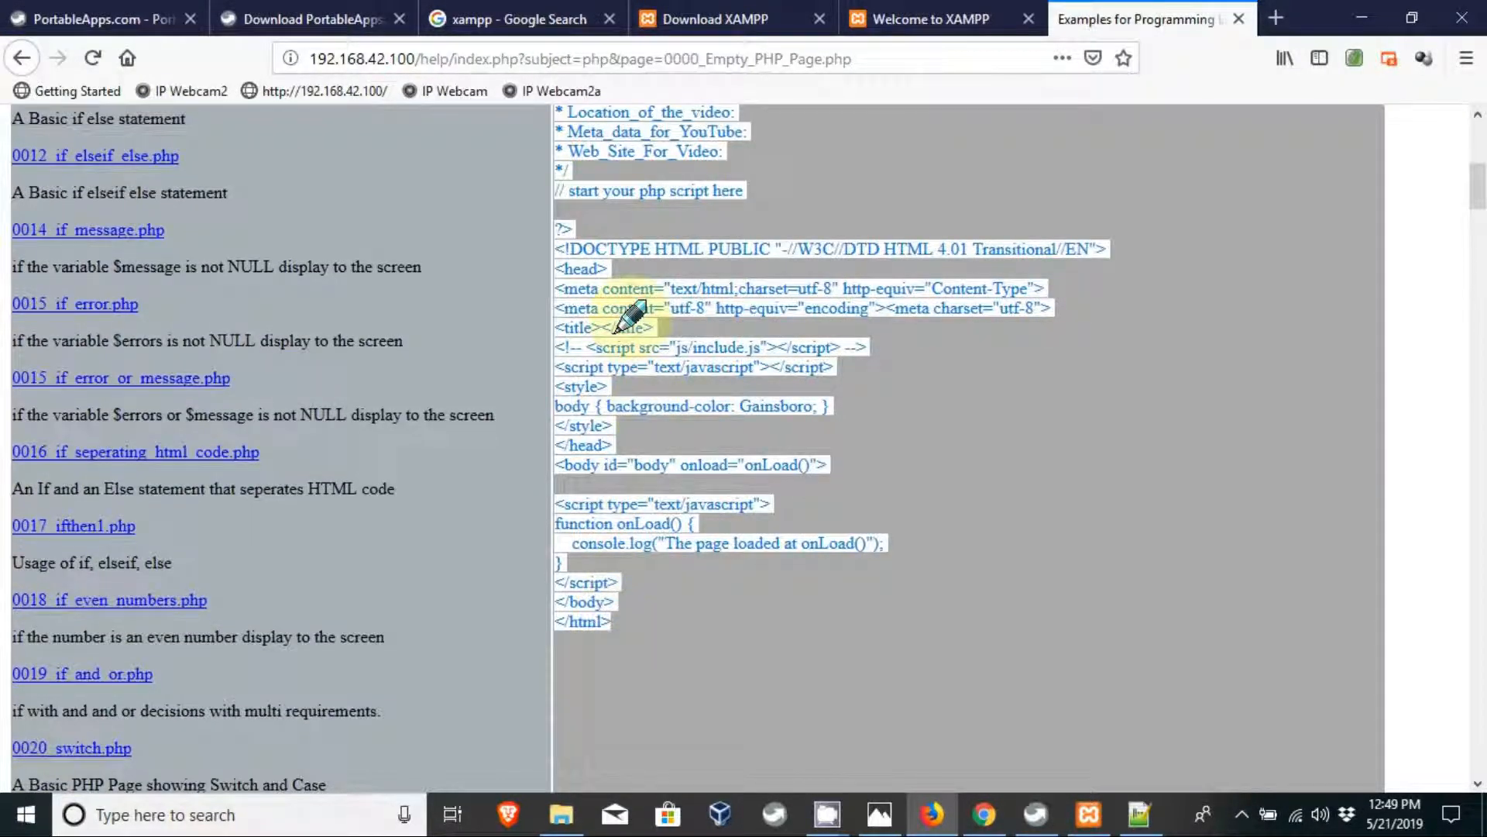
right_click(650, 322)
left_click(712, 335)
scroll(670, 401, "up", 6)
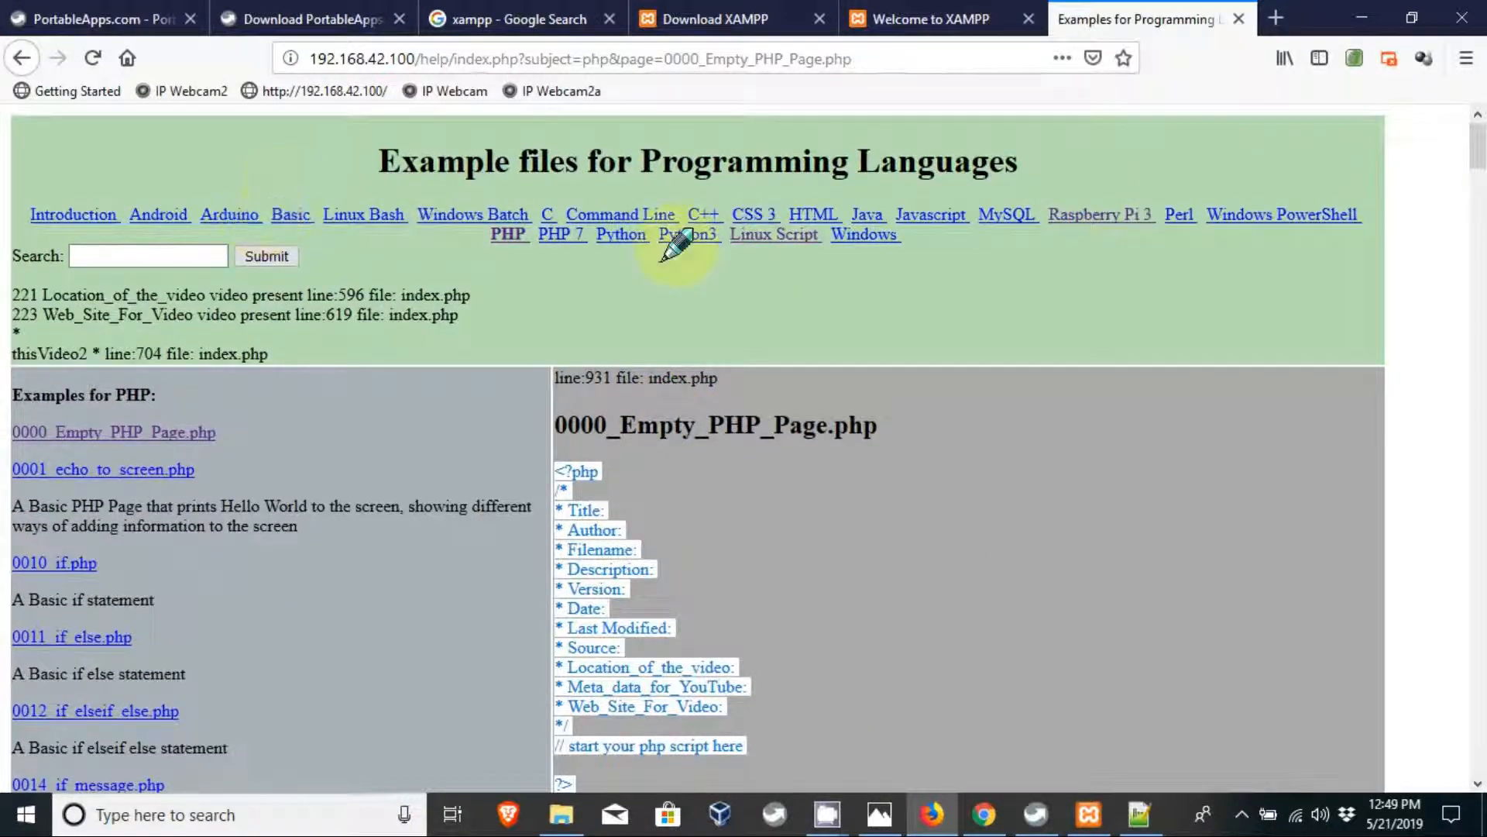
right_click(629, 552)
left_click(649, 571)
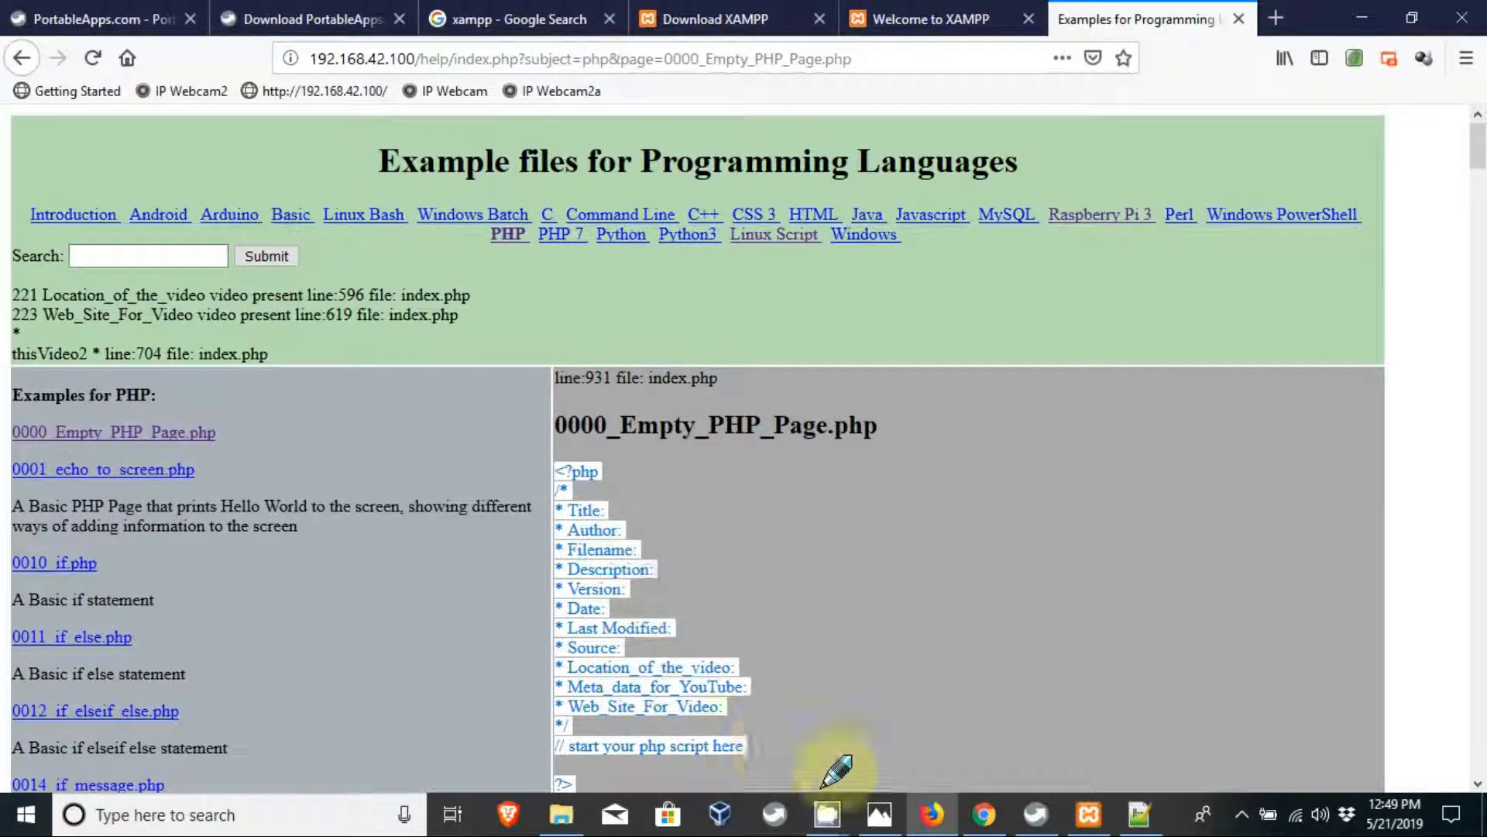
Switch to Notepad++ and paste the copied PHP page template into the empty index.php.
left_click(1136, 810)
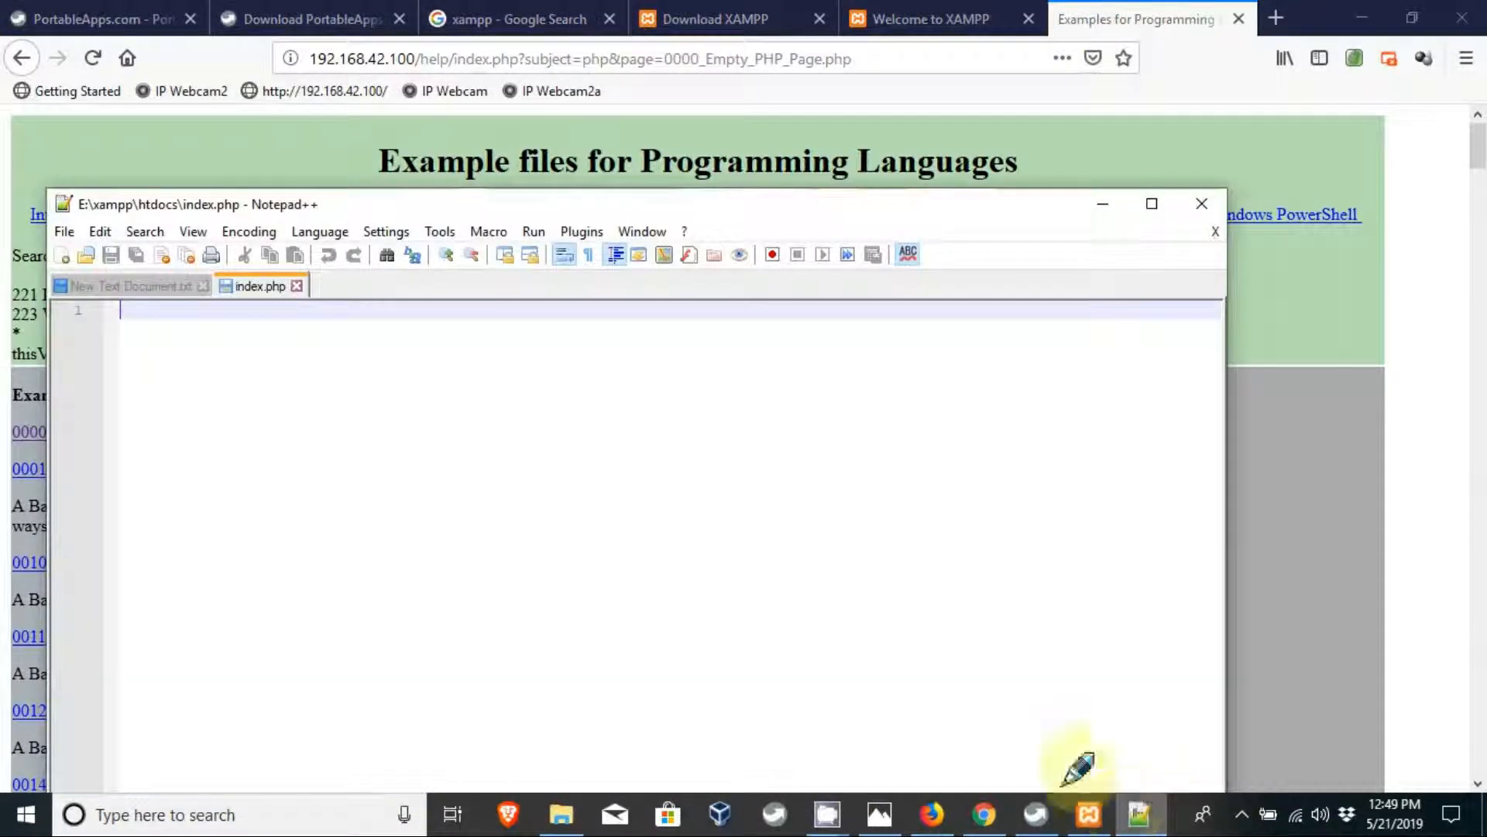
right_click(183, 361)
left_click(159, 357)
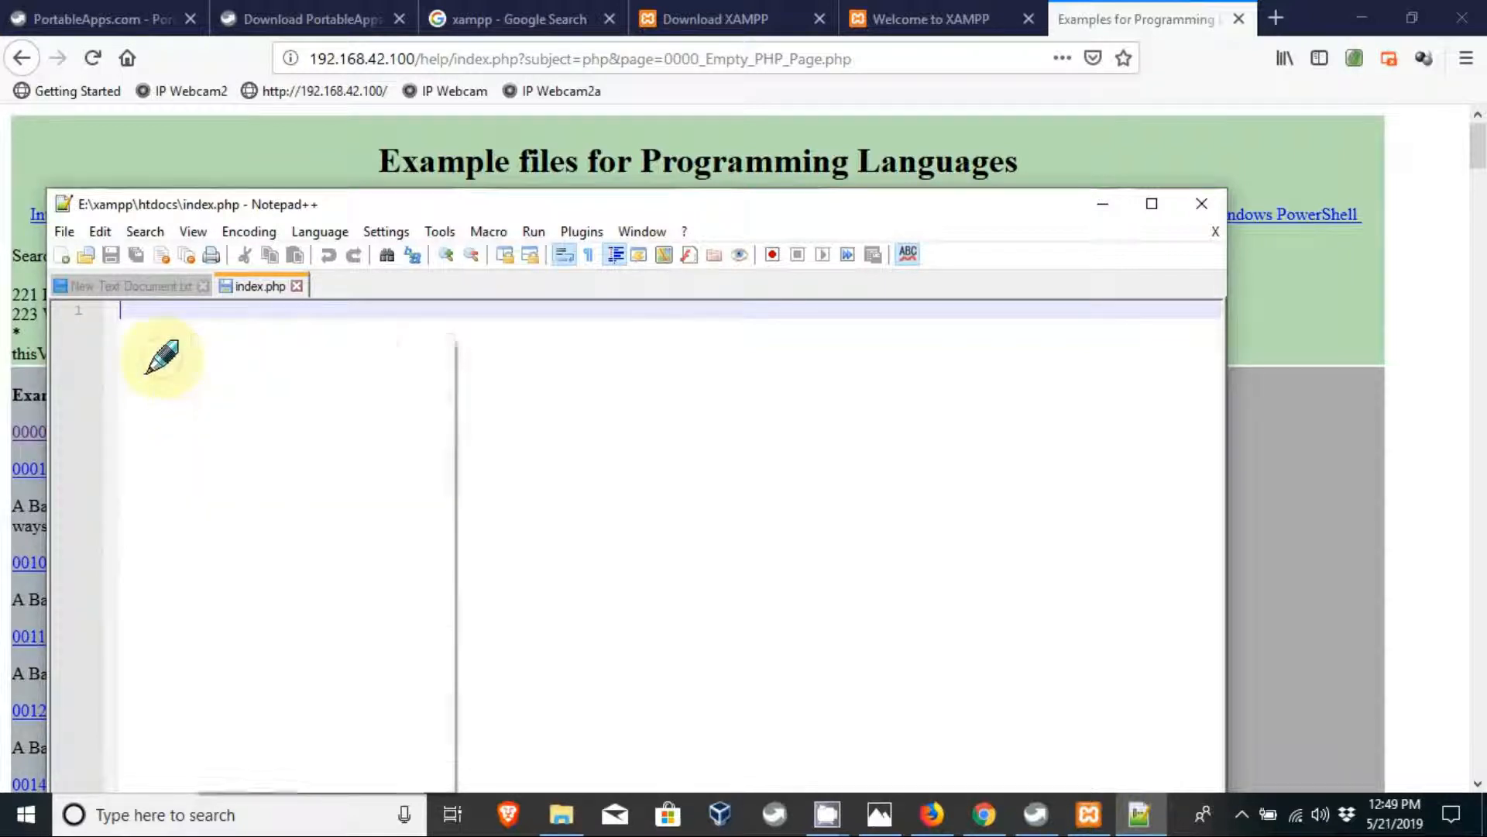
key("ctrl+v")
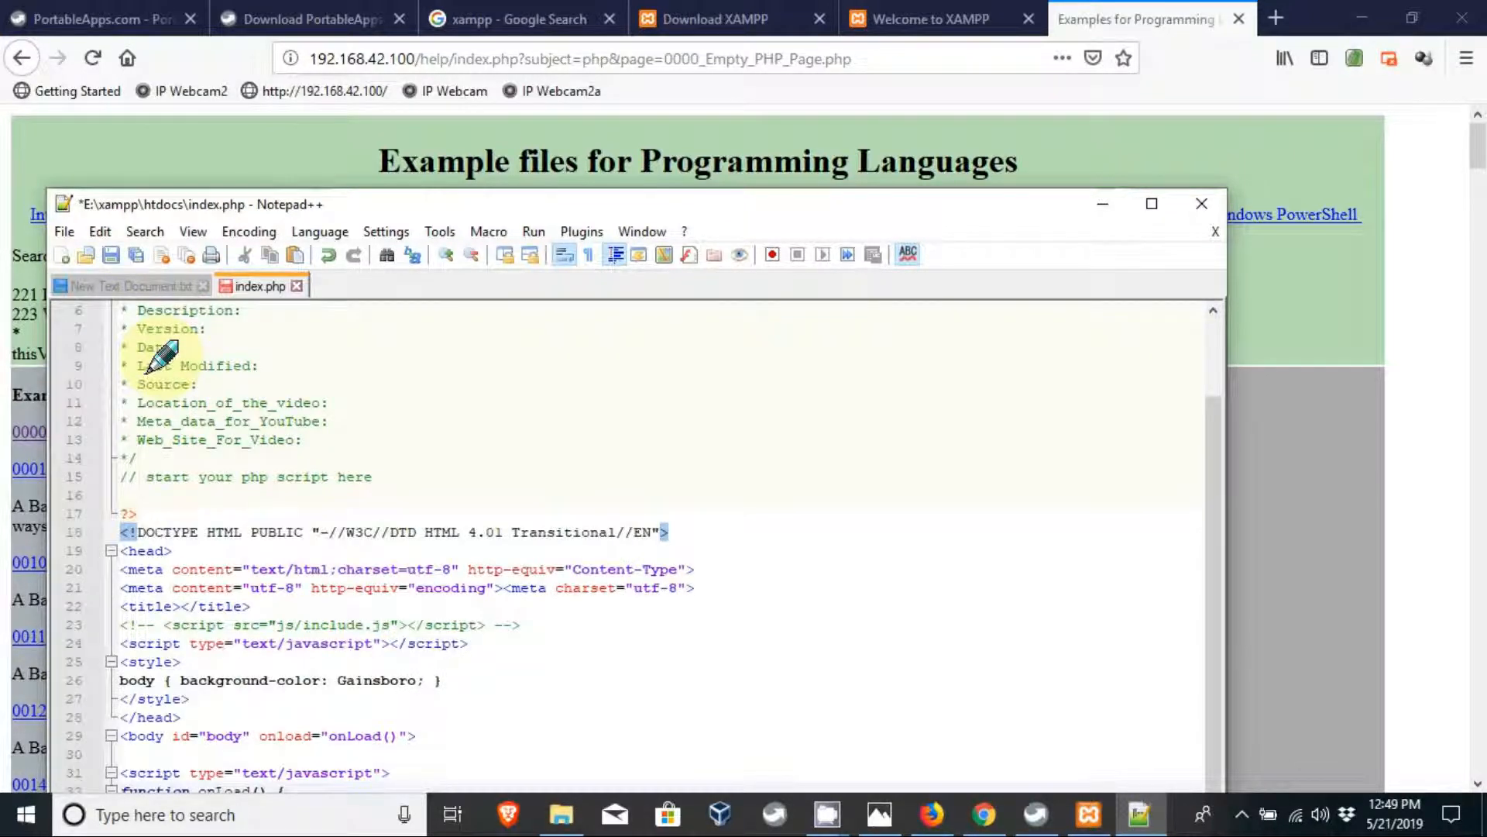
Save index.php and enter index as the page title between the title tags in the maximized editor window.
left_click(111, 255)
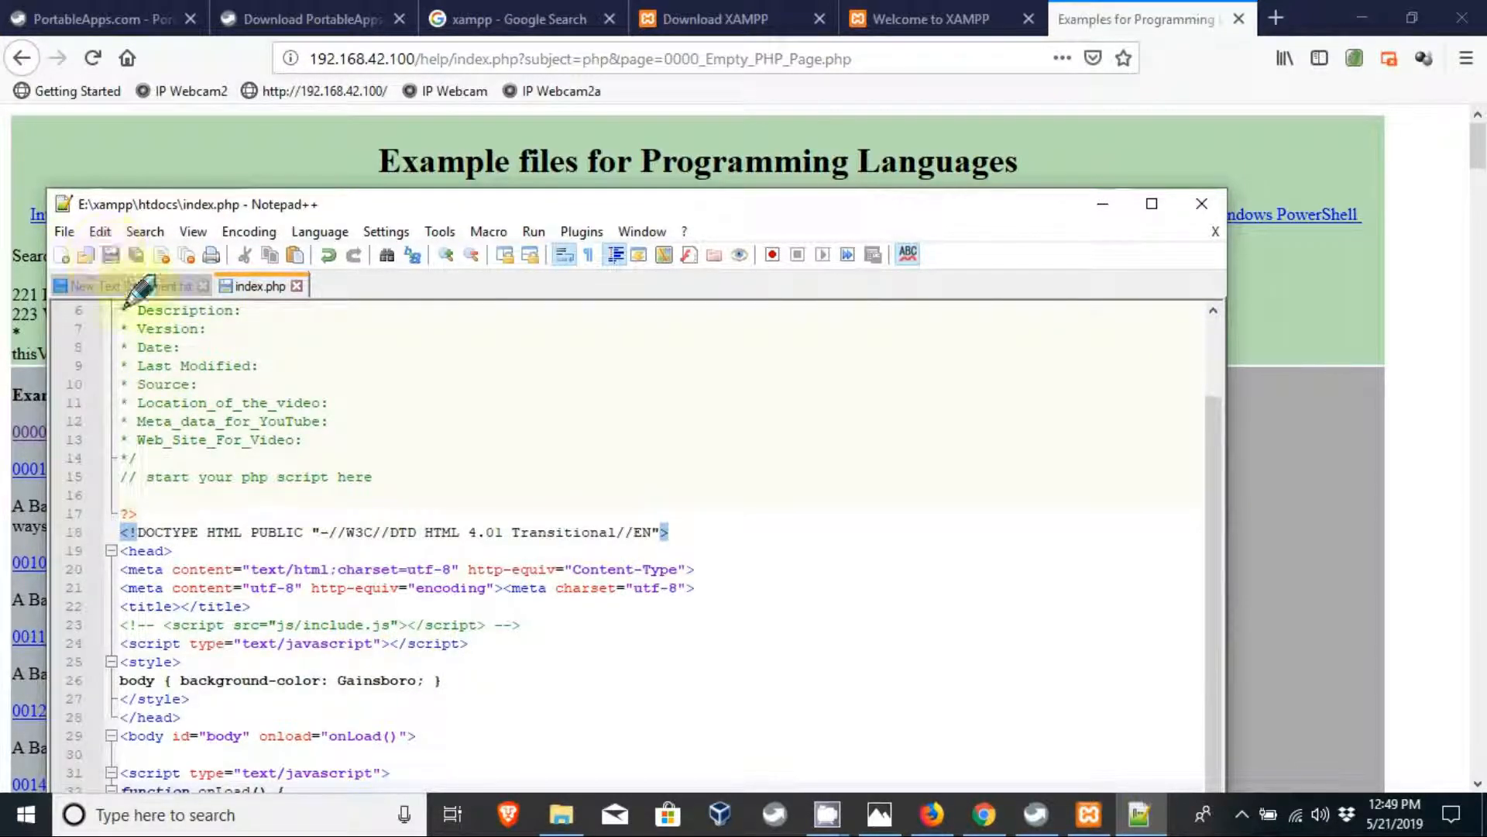
left_click_drag(273, 195, 547, 2)
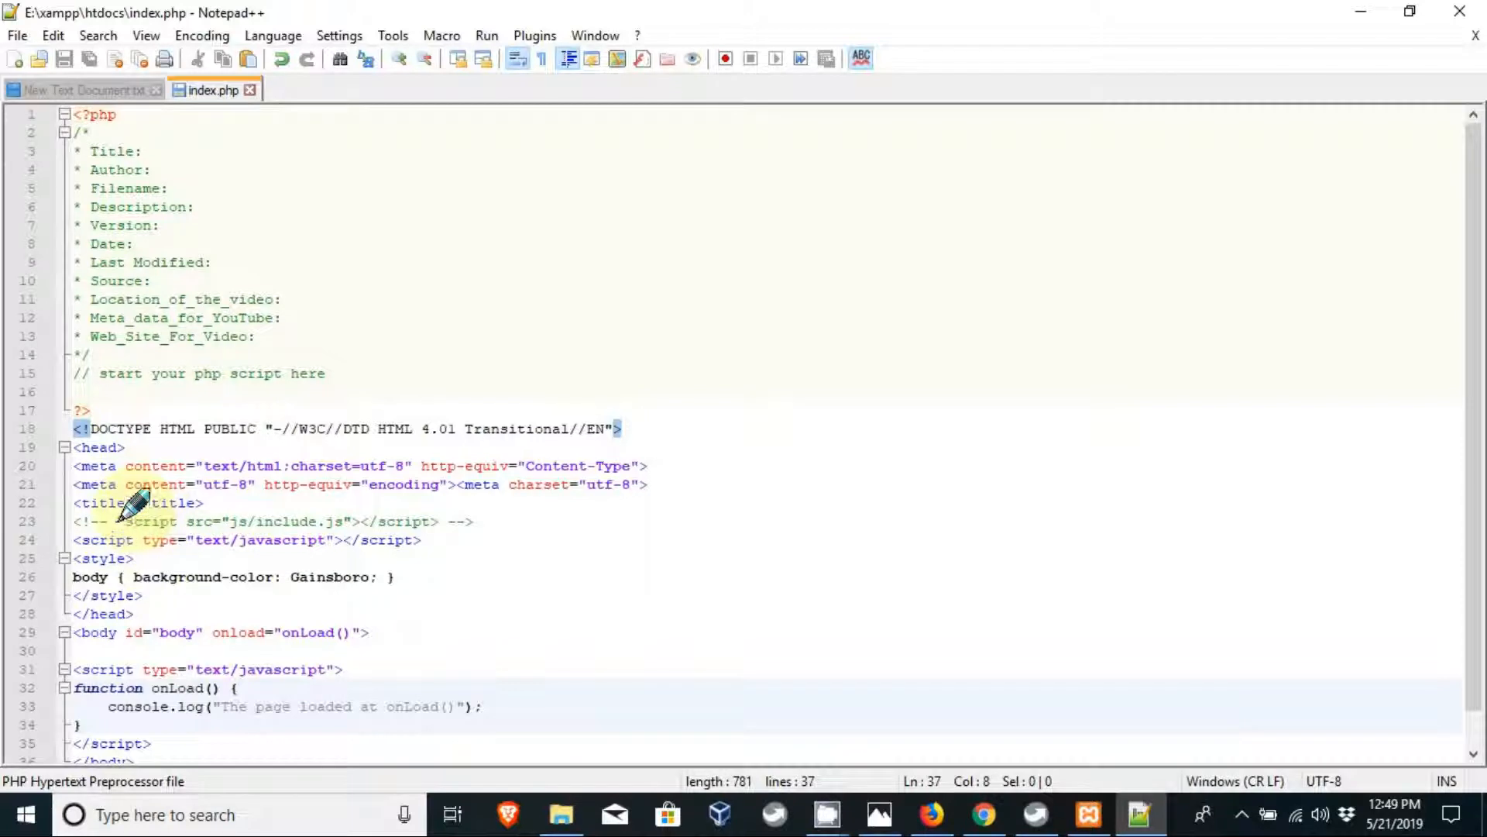
left_click(133, 505)
type("Index")
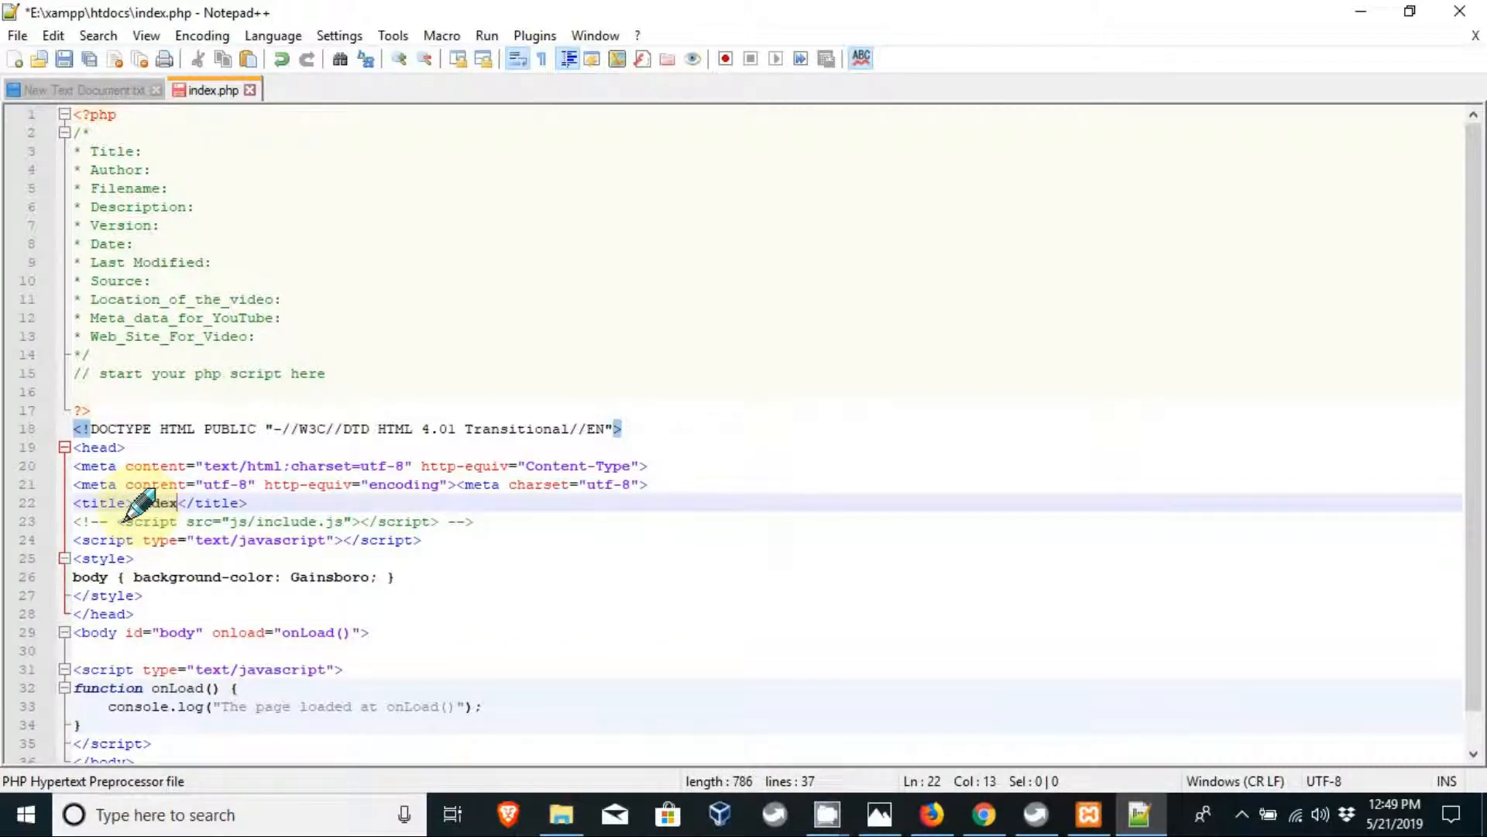
Insert two blank lines directly below the opening style tag.
key("Down")
key("Down")
key("Down")
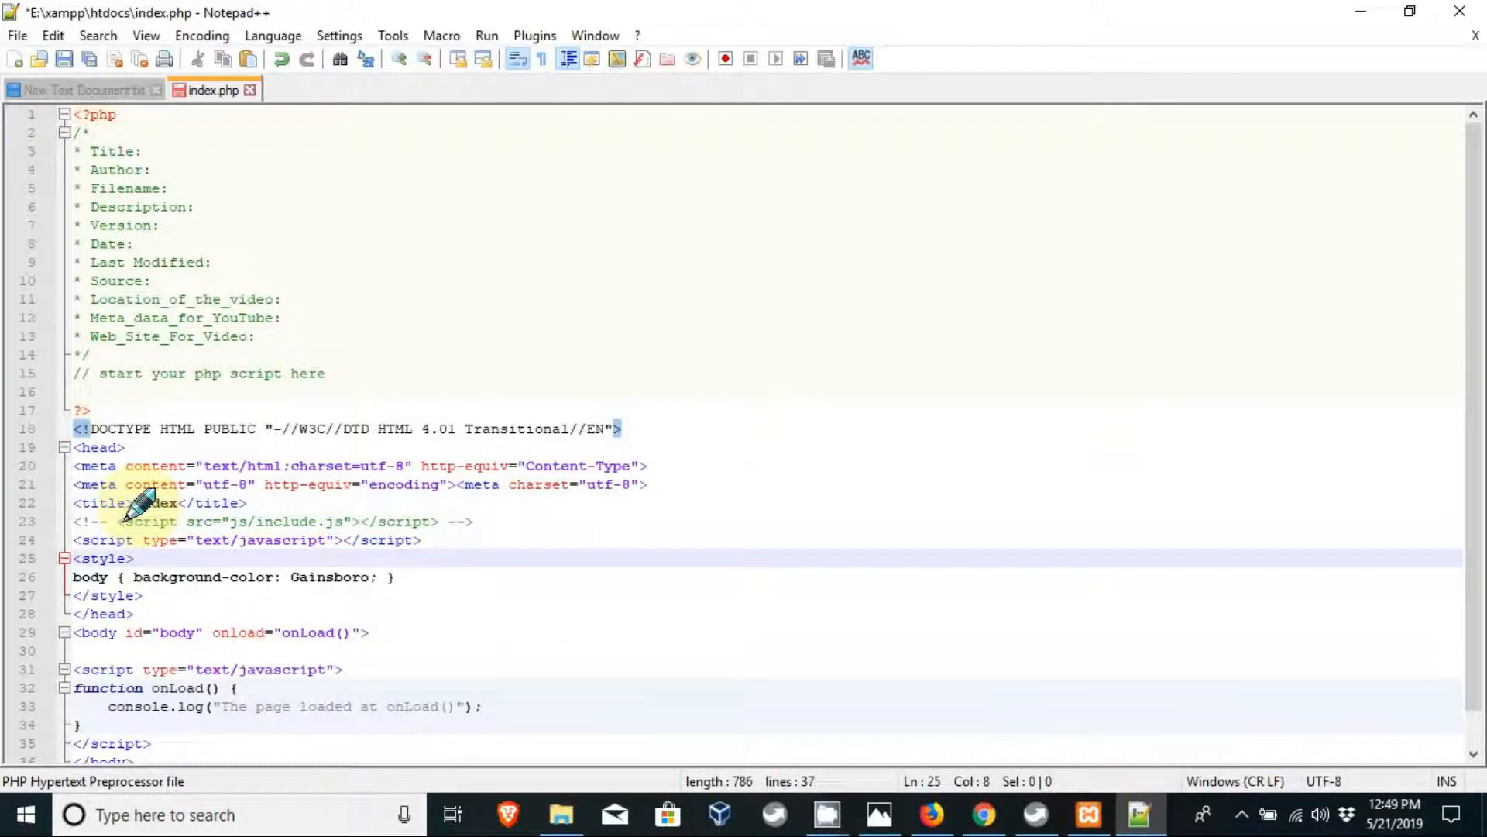
key("Return")
key("Return")
Insert three more blank lines below the "start your php script here" comment to make room for code.
key("Up")
key("Up")
key("Up")
key("Up")
key("Up")
key("Up")
key("Up")
key("Up")
key("Up")
key("Up")
key("Up")
key("Up")
key("Down")
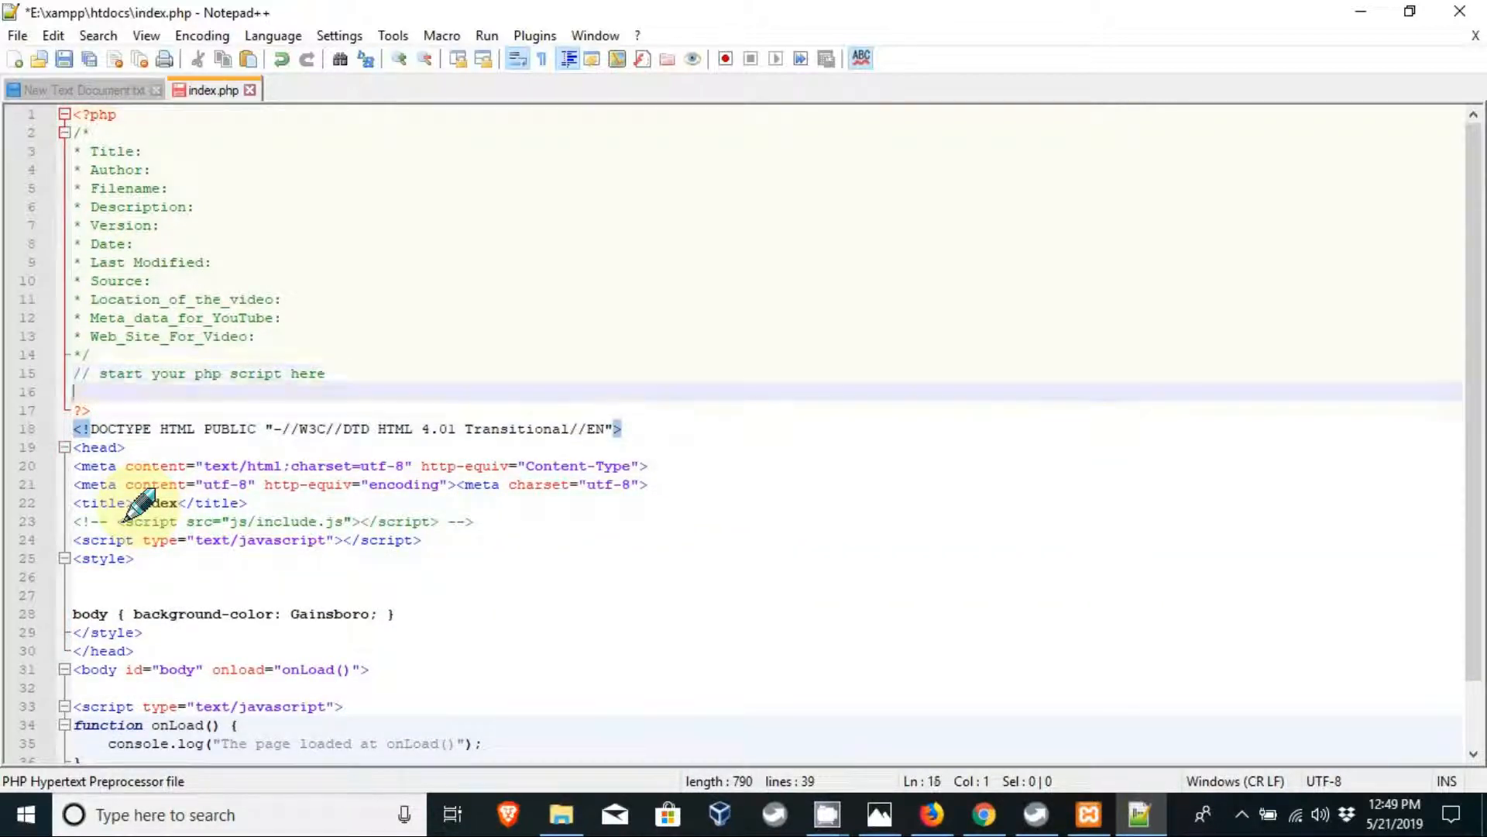
key("Return")
key("Return")
key("Return")
key("Up")
key("Up")
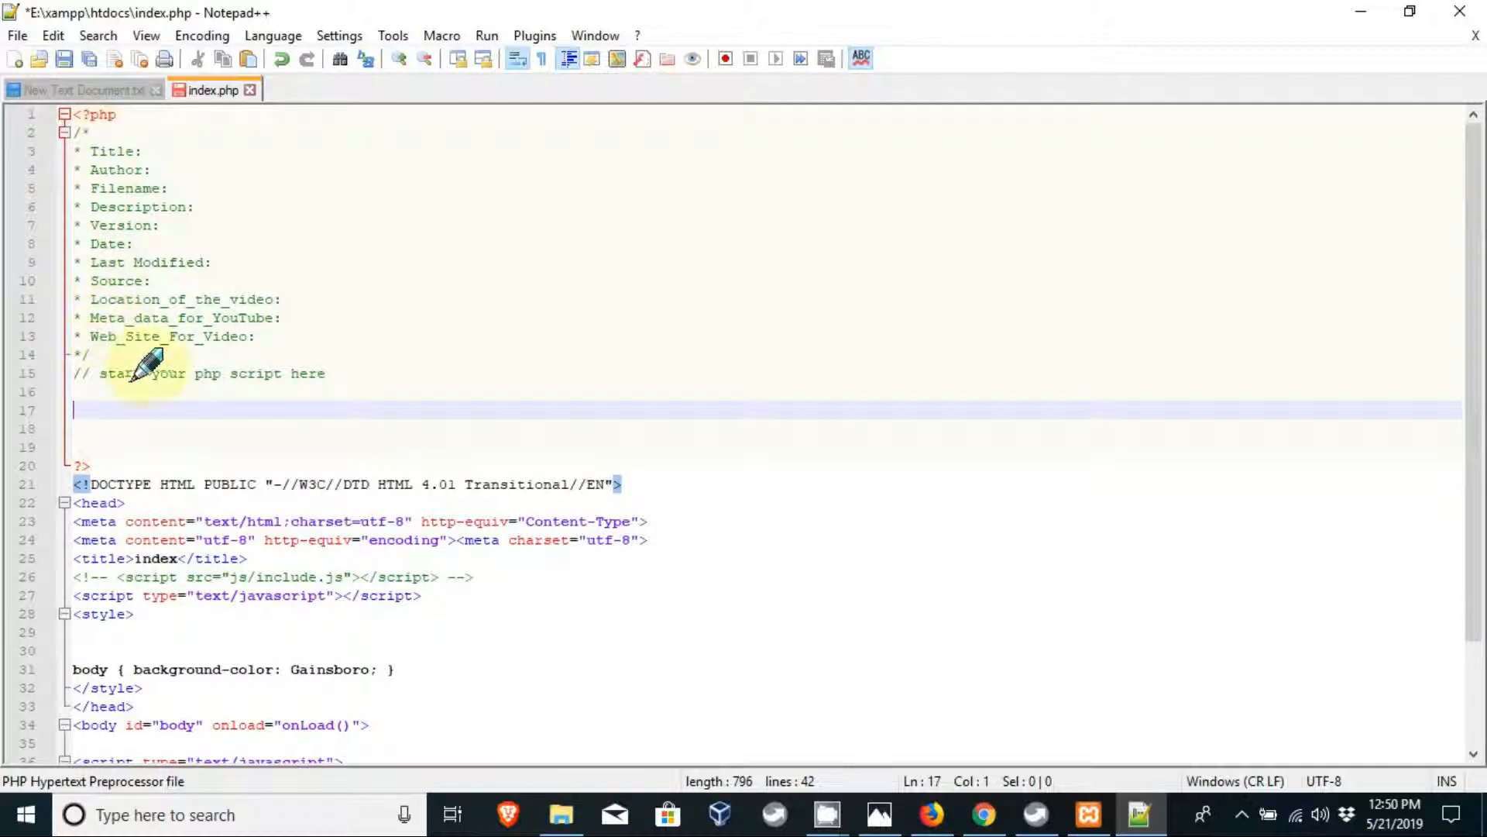
Write the PHP assignments $a=1; and $b=2; on separate lines below the "start your php script here" comment.
scroll(117, 372, "down", 2)
scroll(163, 375, "up", 2)
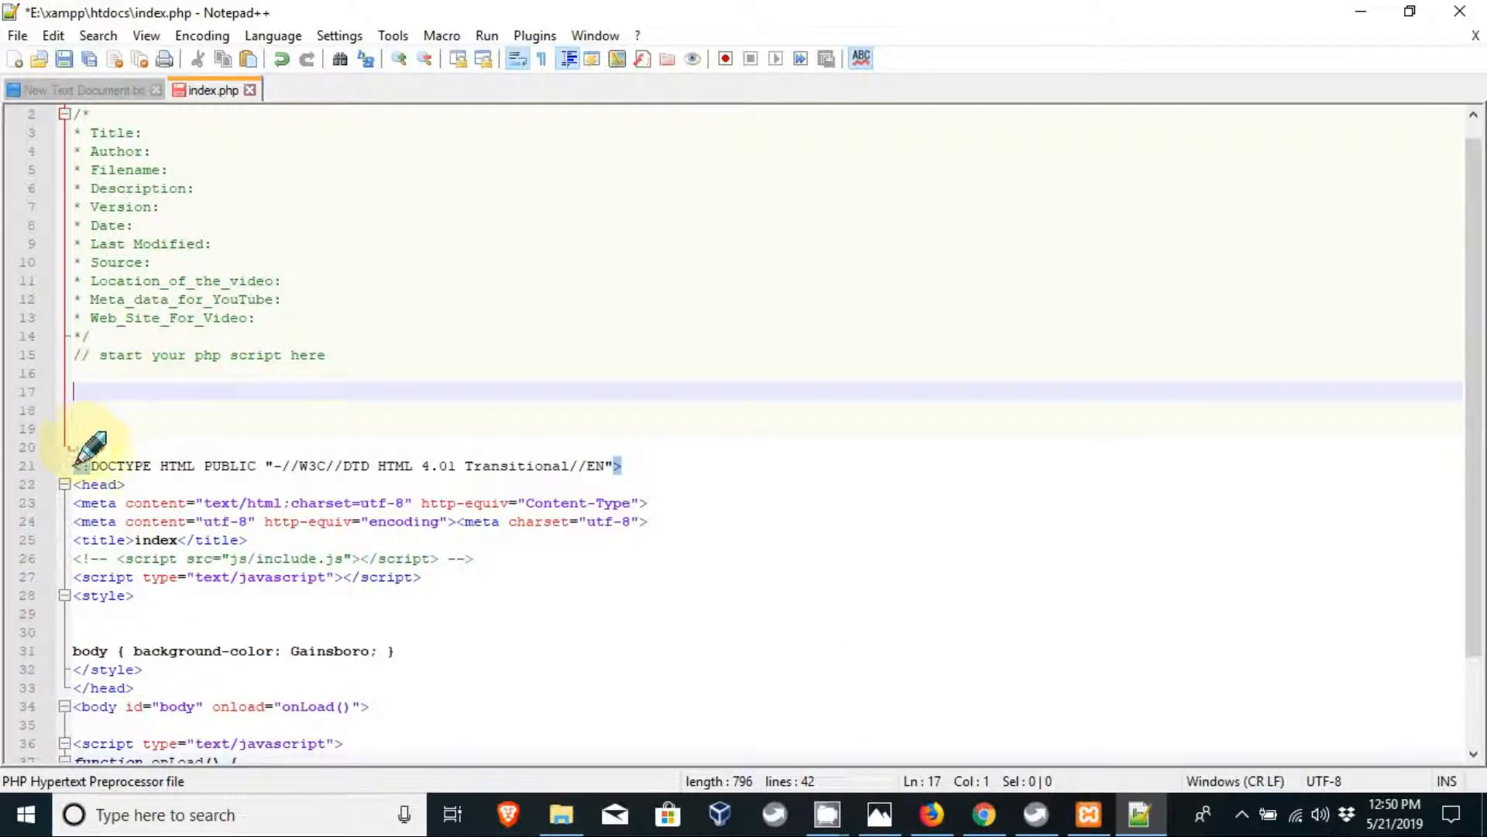
double_click(81, 447)
scroll(116, 432, "up", 1)
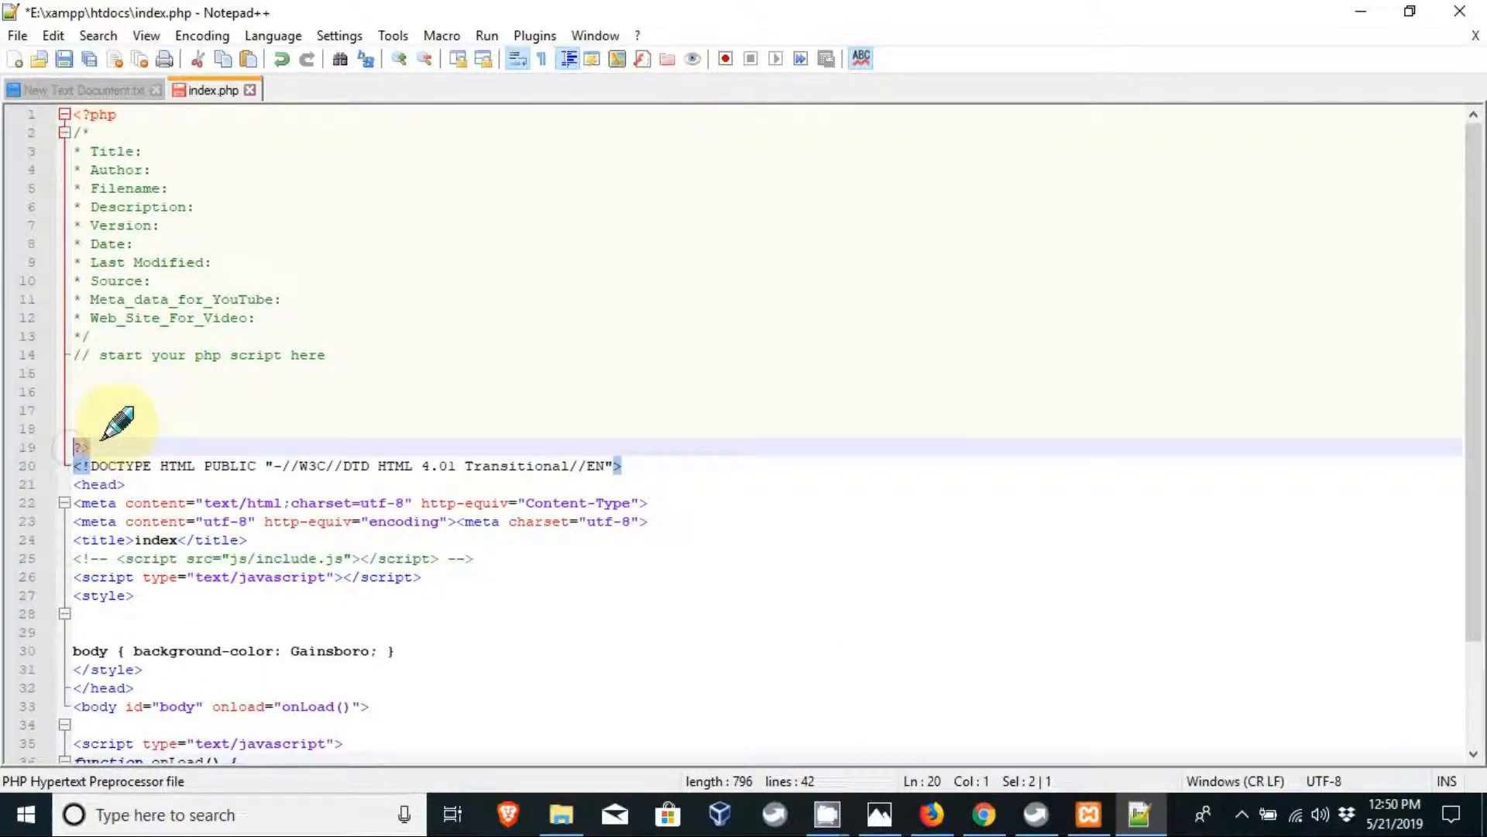
left_click(90, 411)
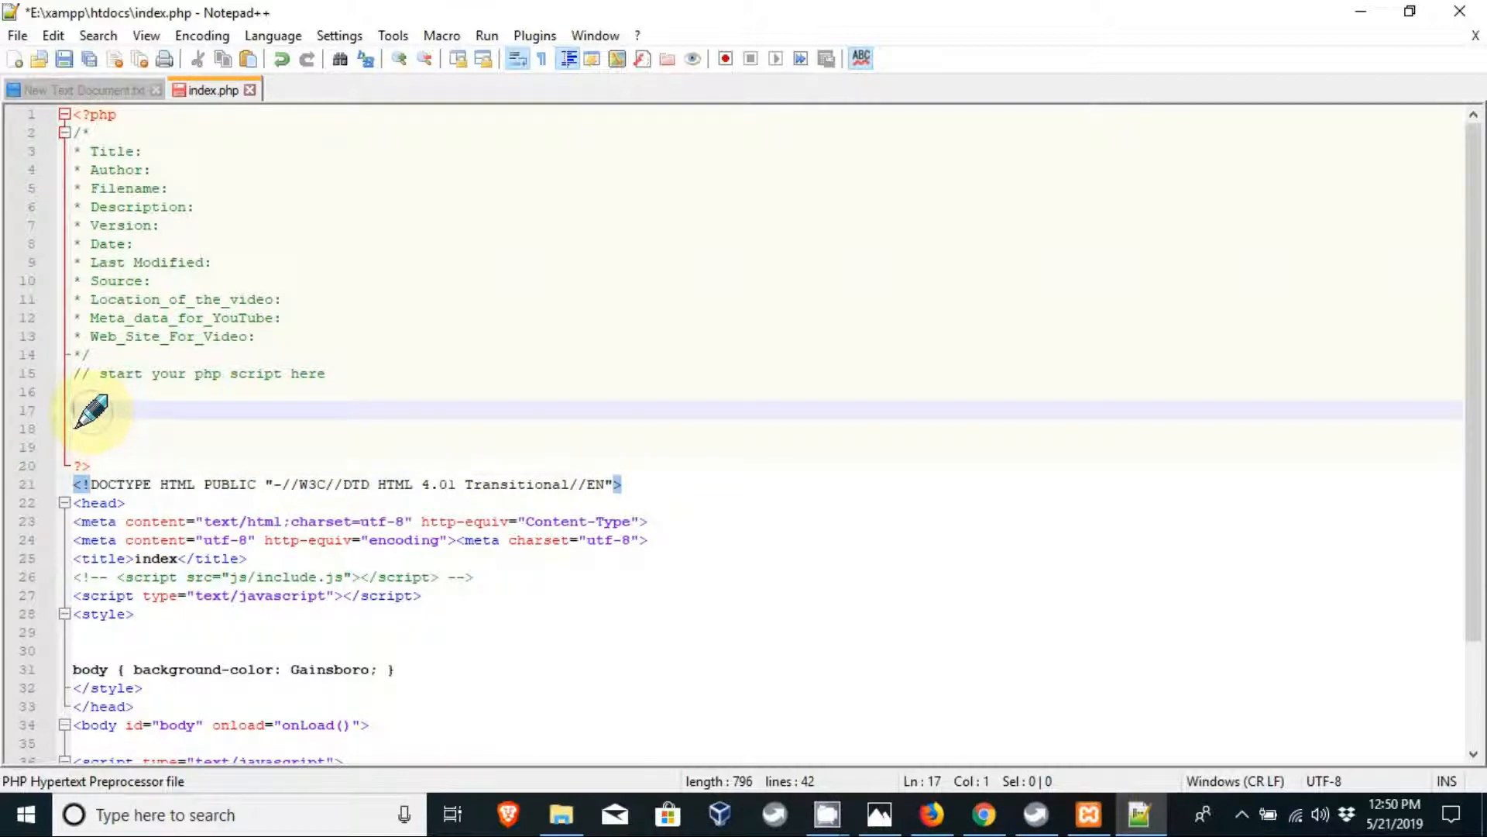
type("$a")
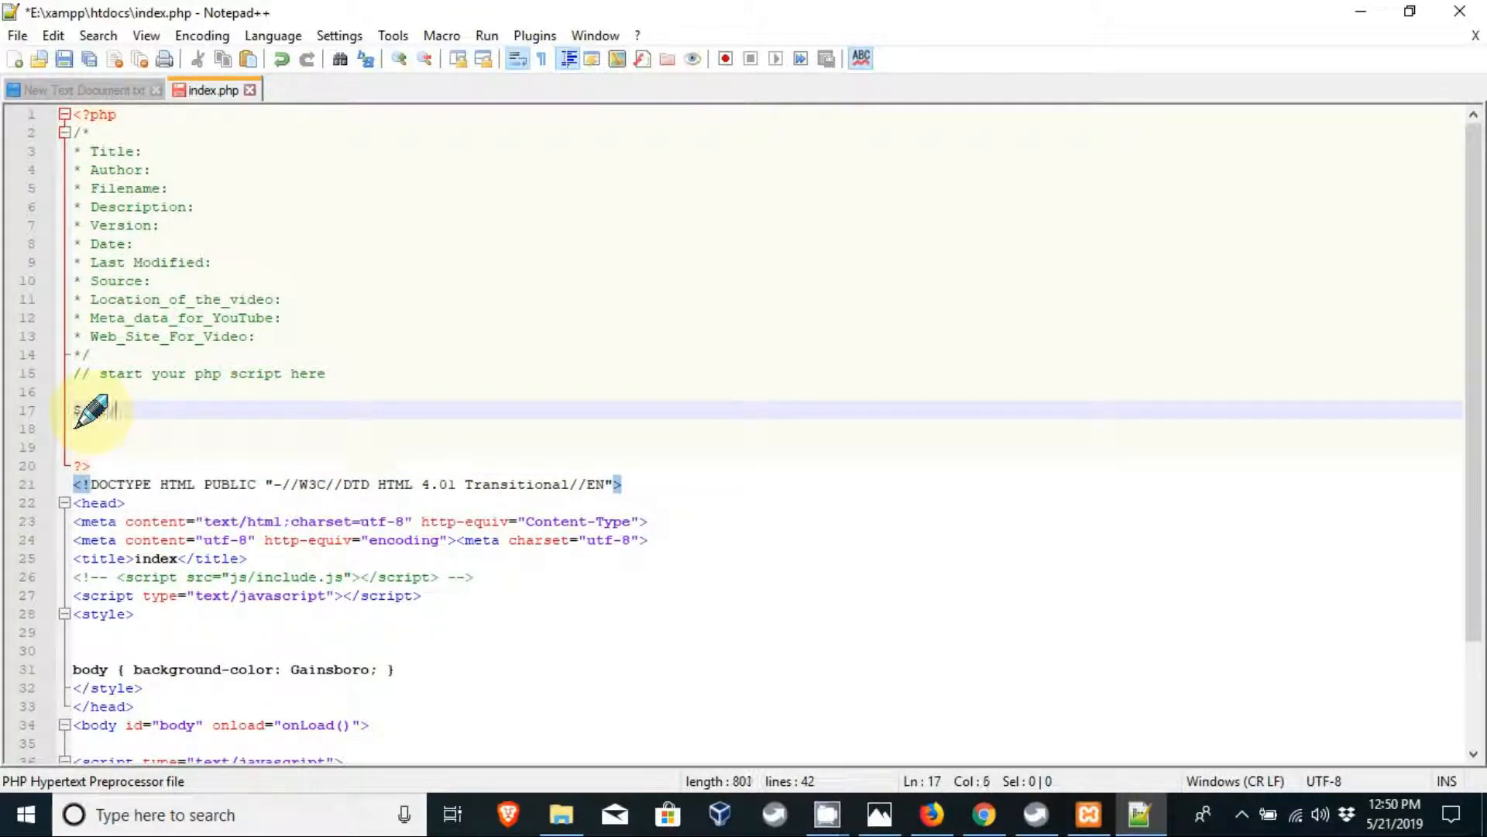
key("Return")
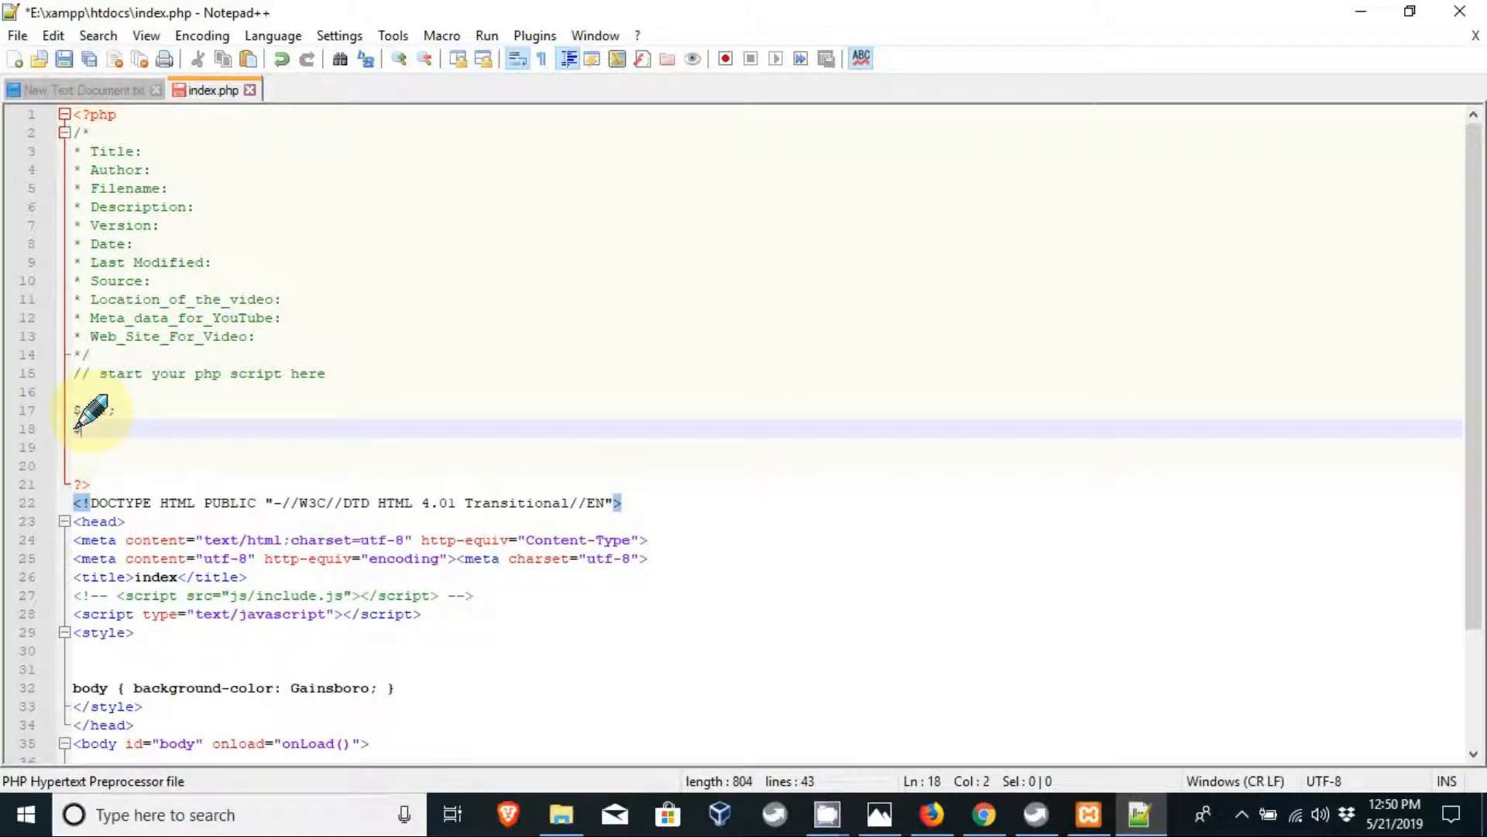
type("$b")
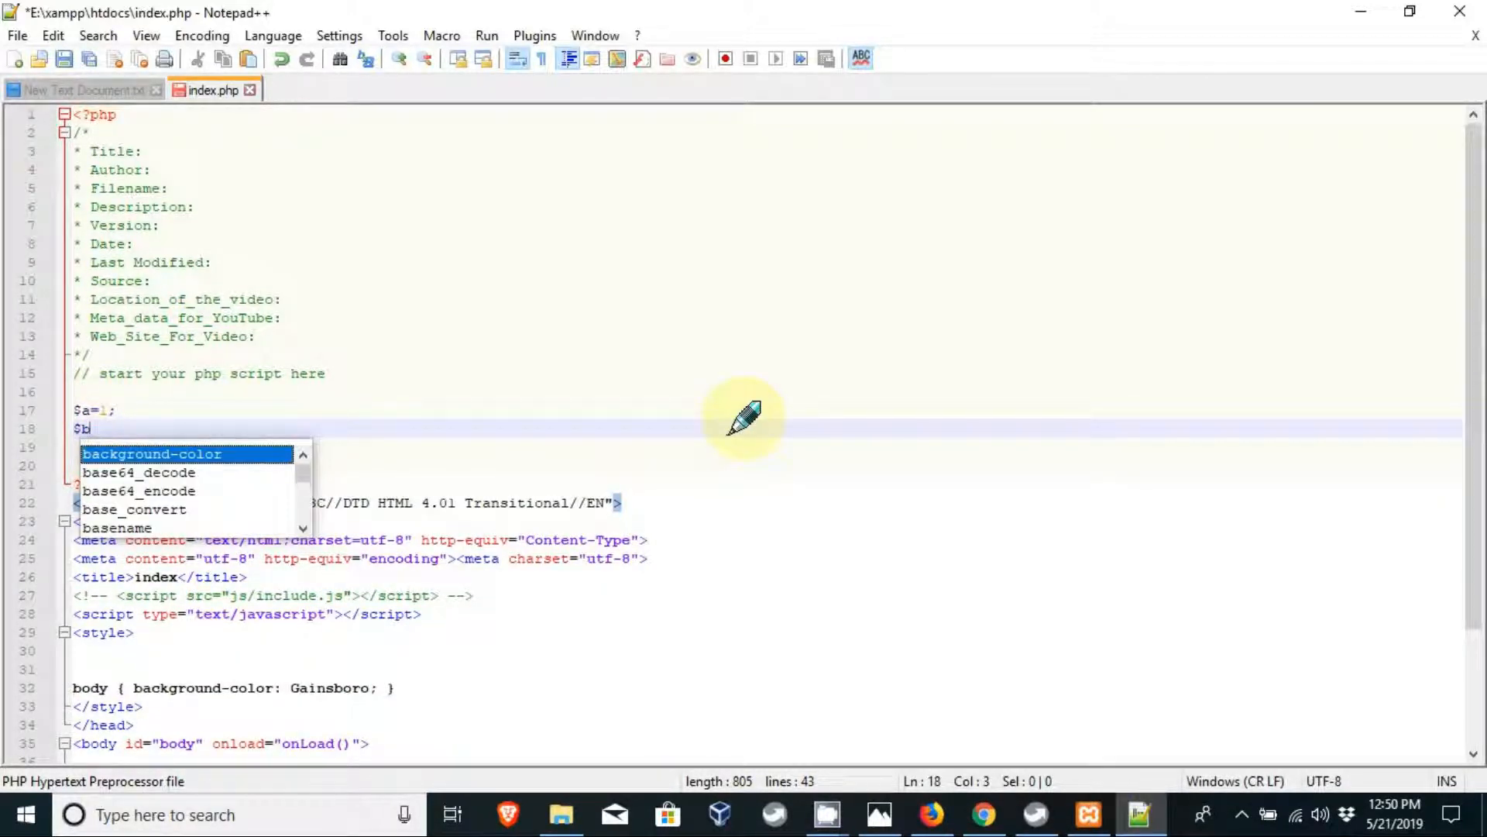
type("= ")
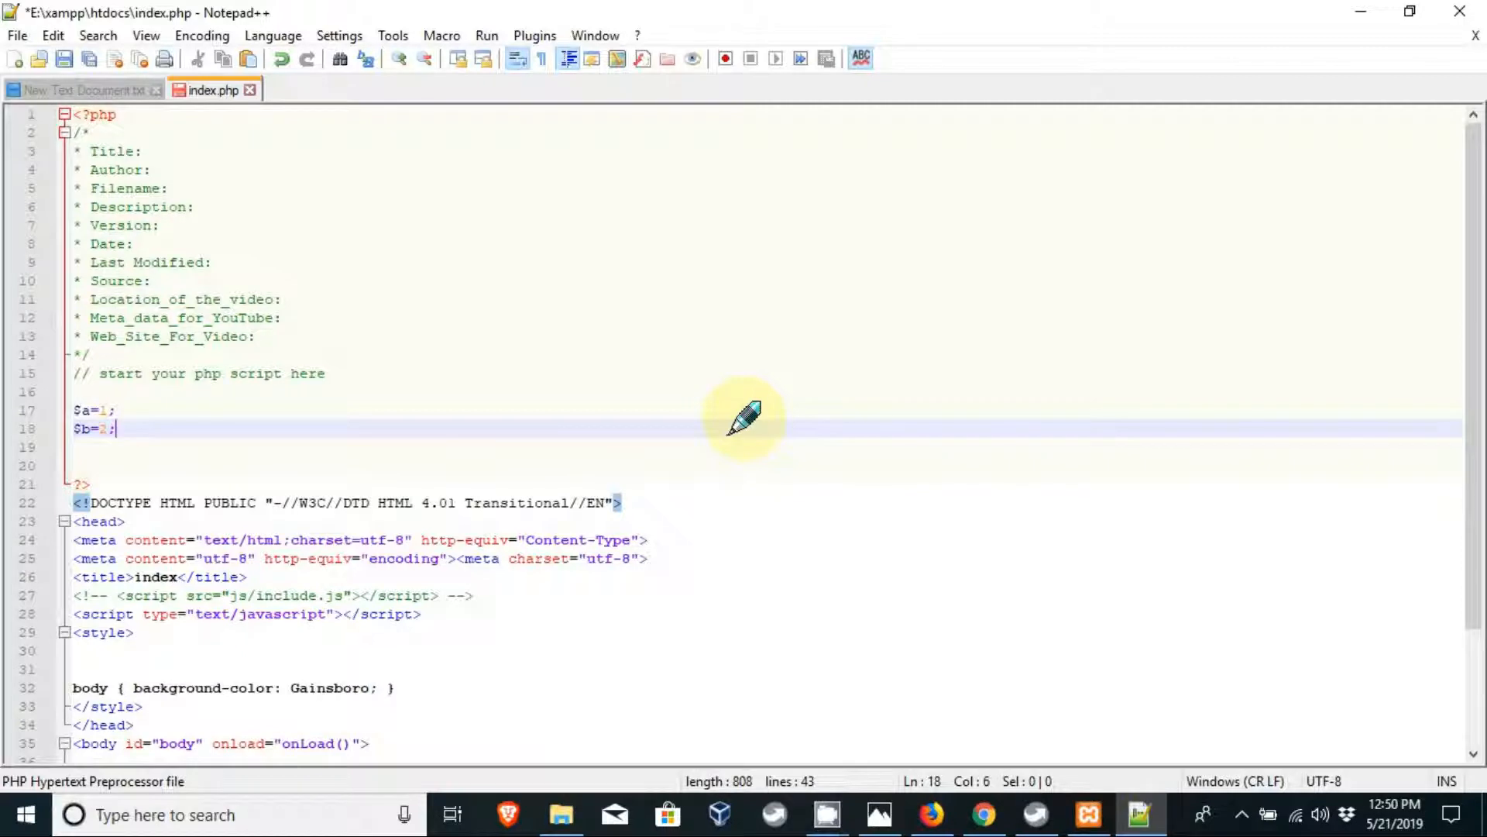
type(";")
key("Return")
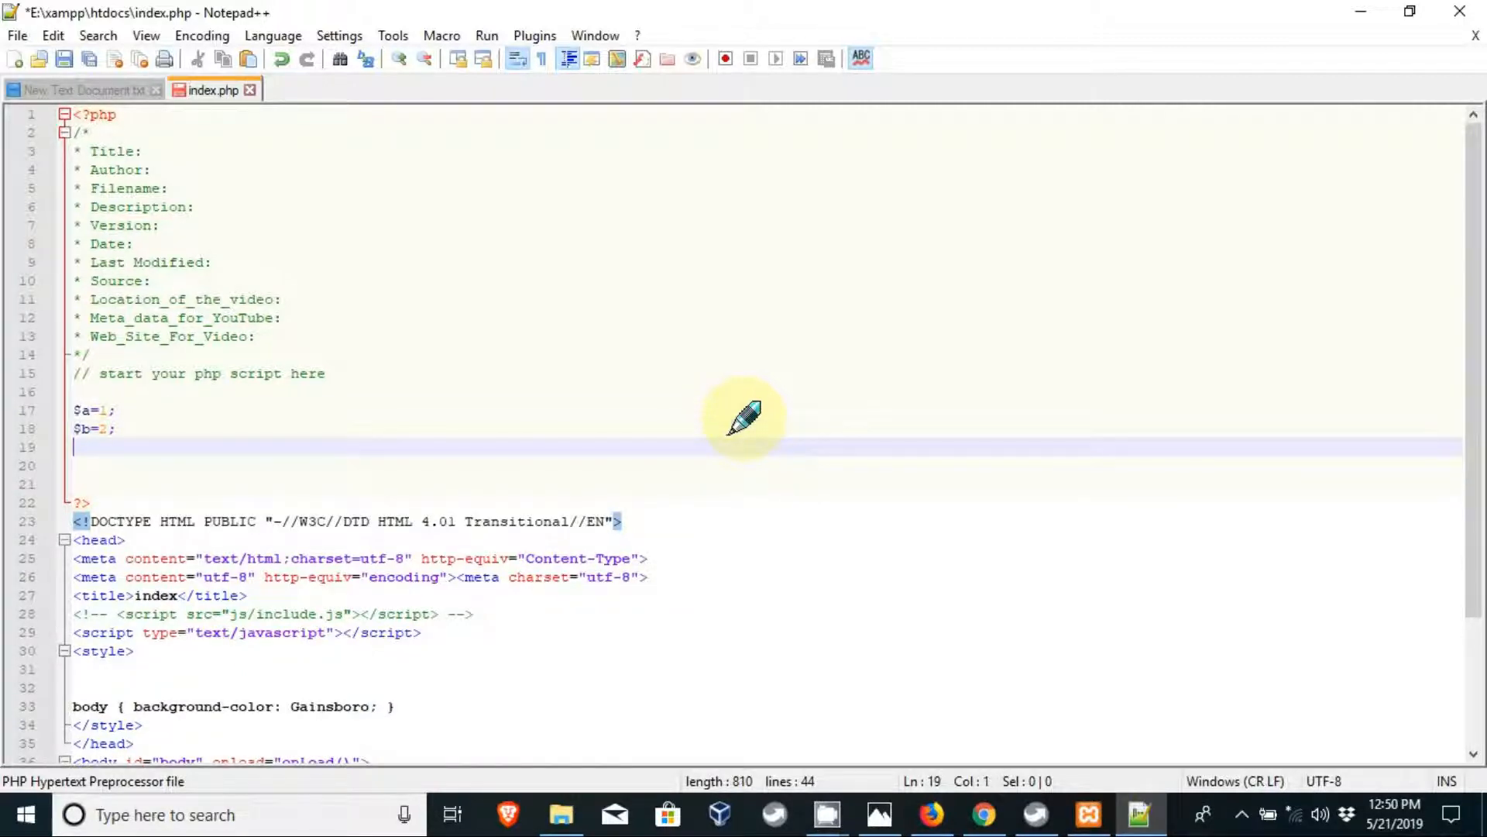
Add the PHP statement $c=$a+$b; below the two variable assignments.
type("$c")
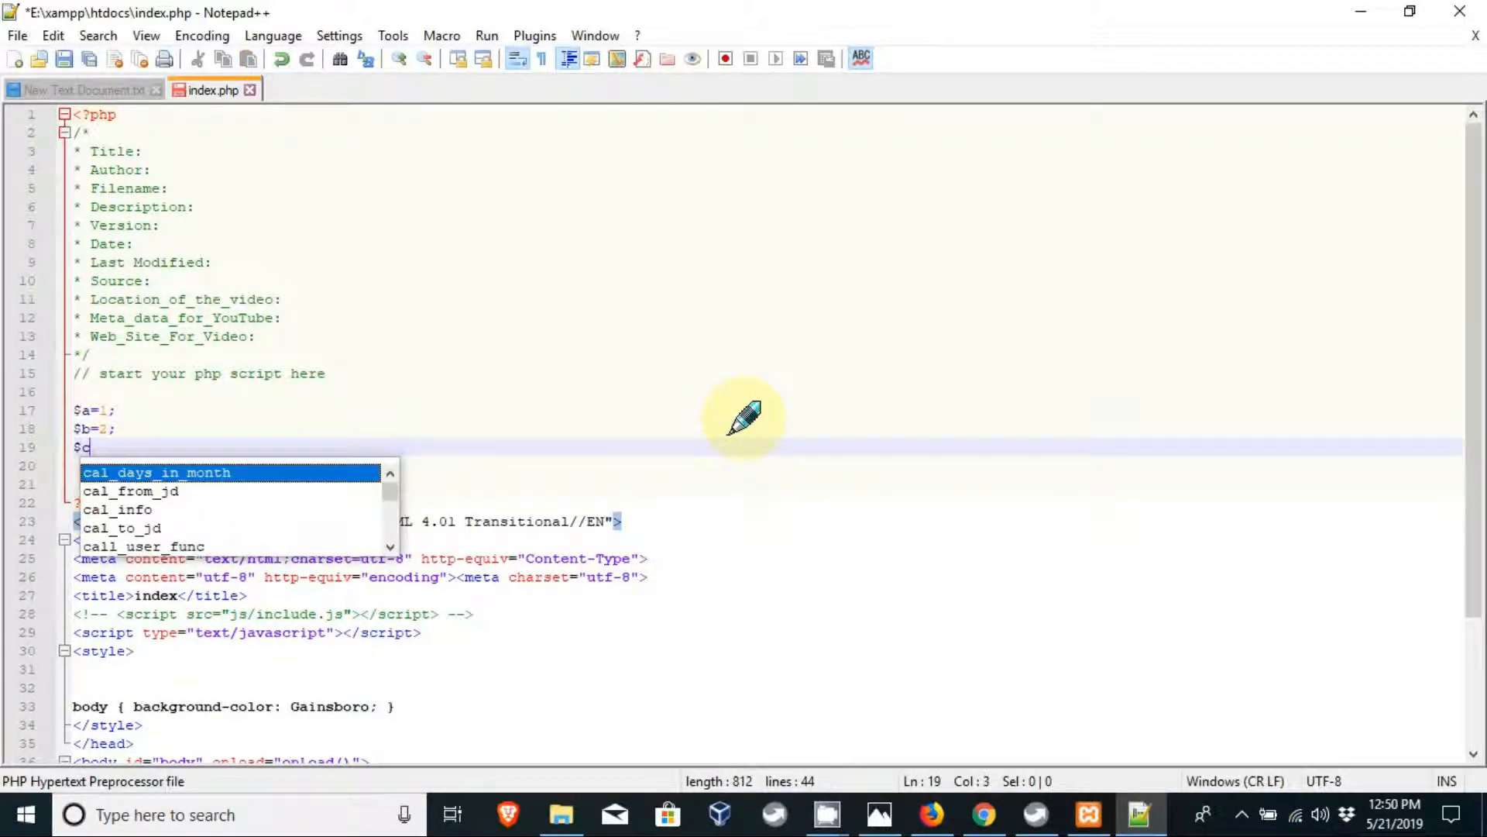
type("=$a")
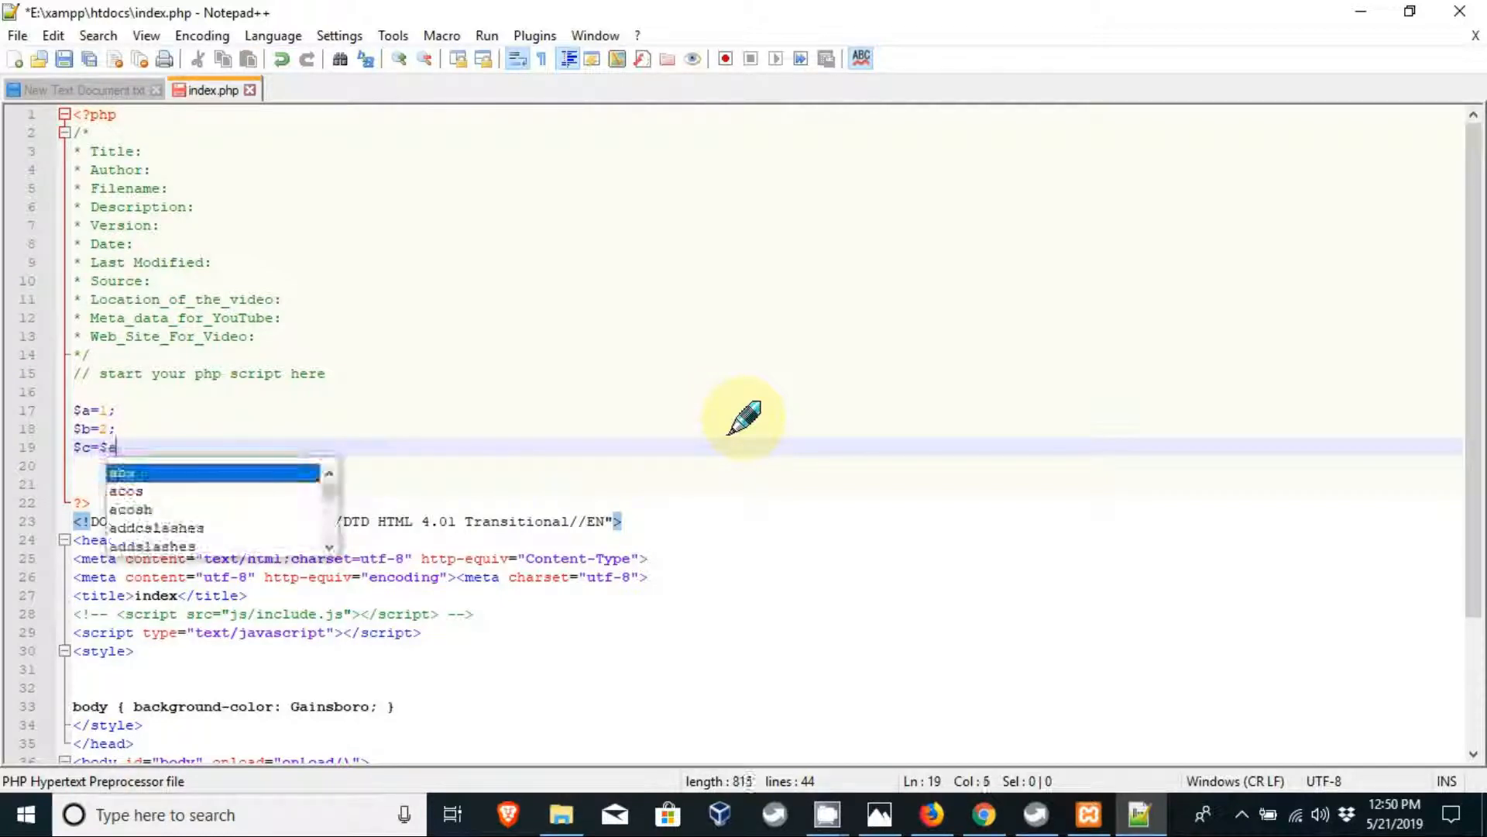
type("+$b;")
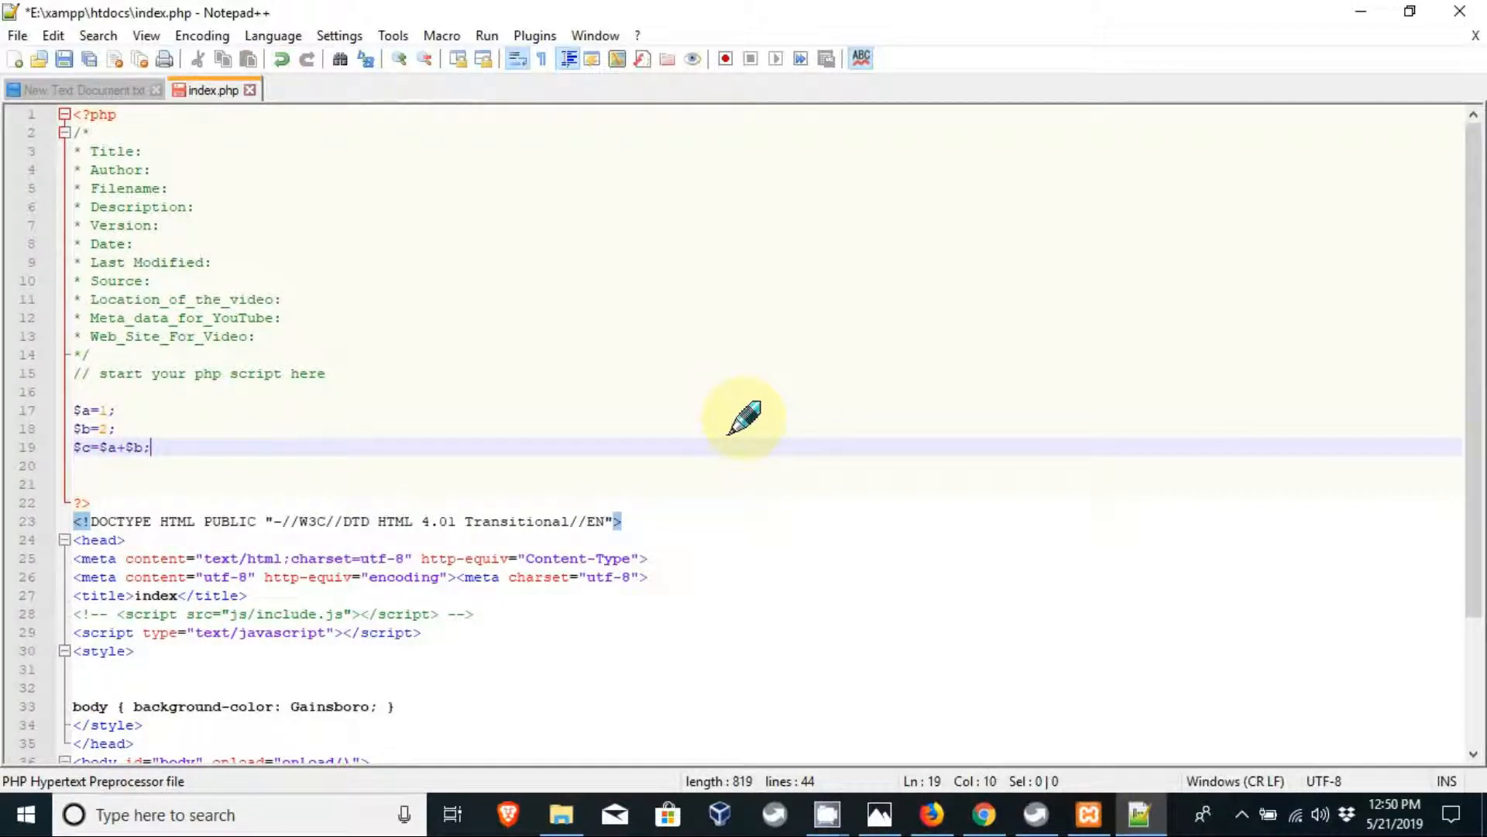
Add the heading <h1>Index page</h1> directly below the opening body tag.
scroll(508, 445, "down", 3)
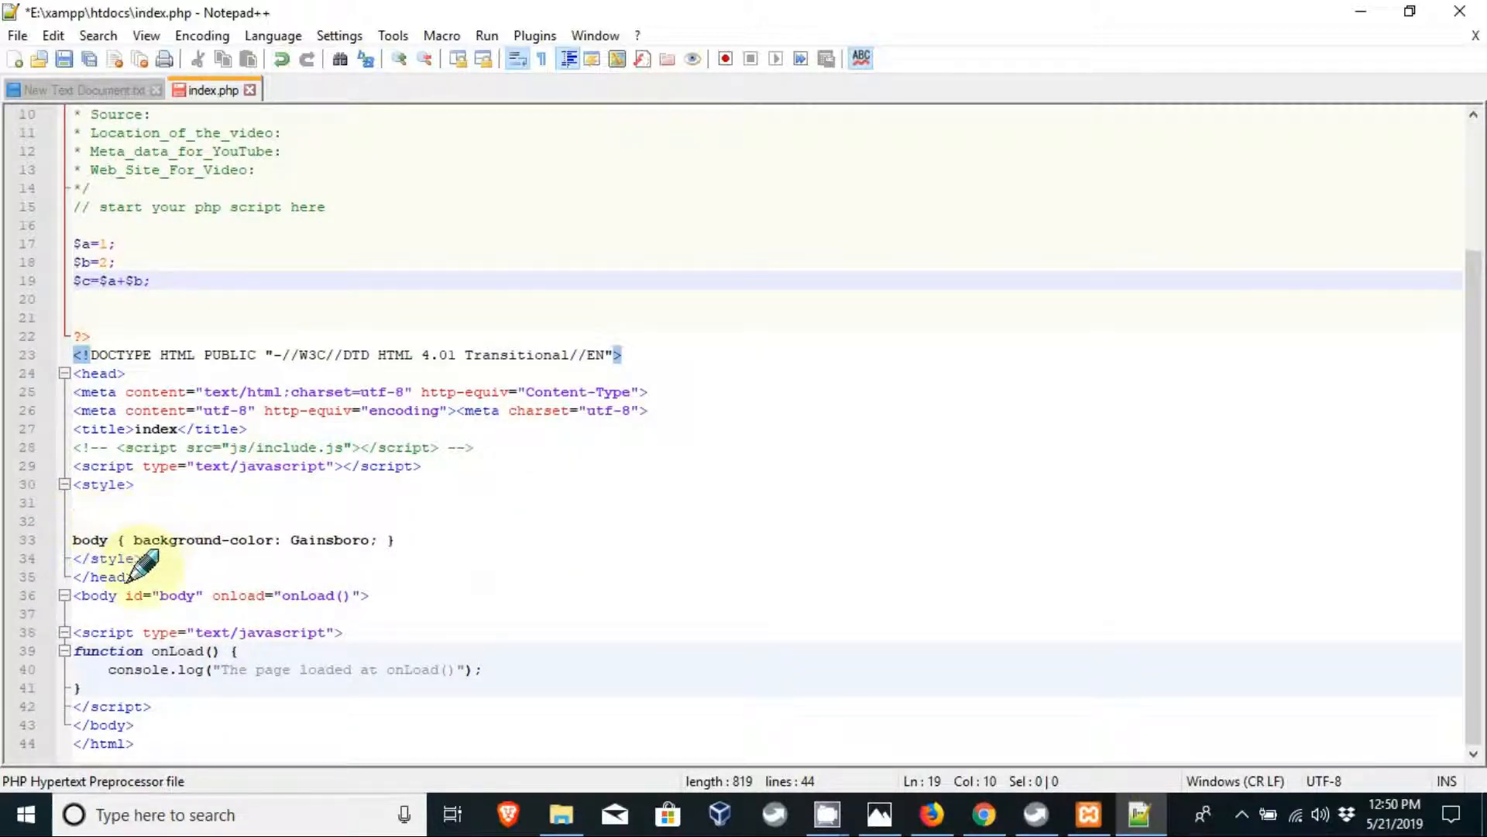
left_click(80, 616)
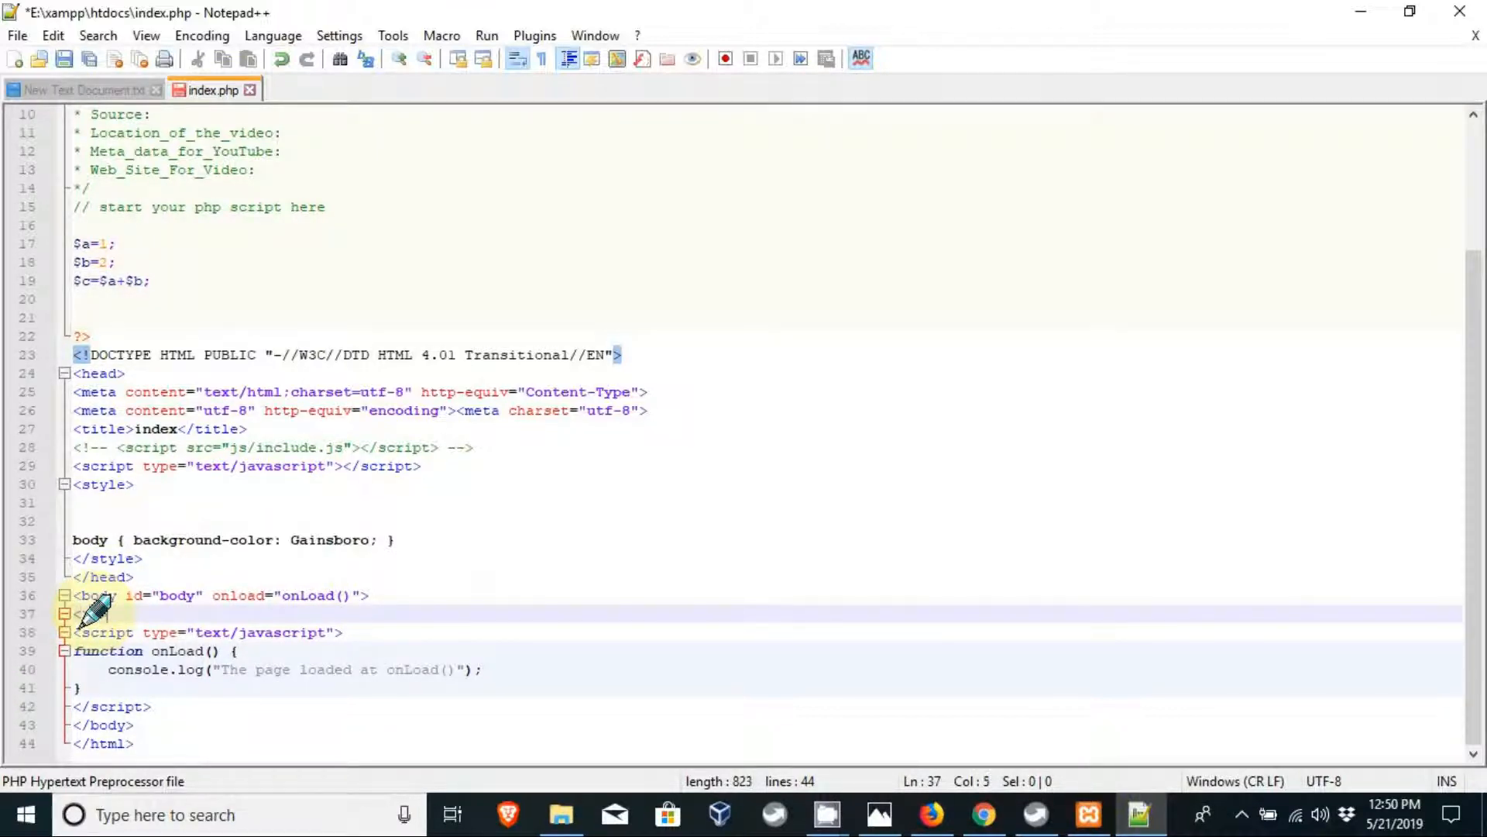
type("<html")
type("t")
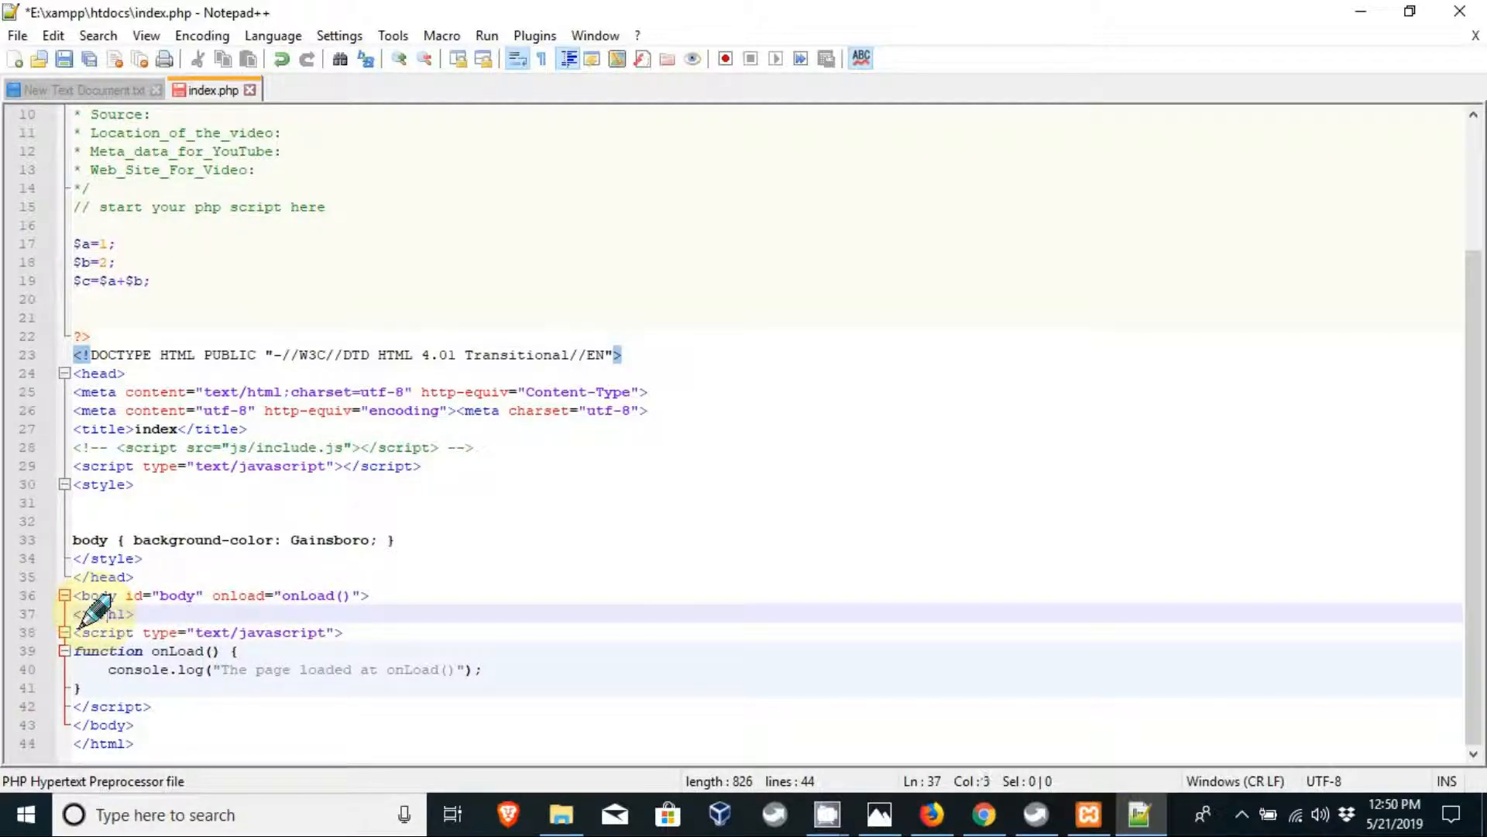
type("h1>Index ")
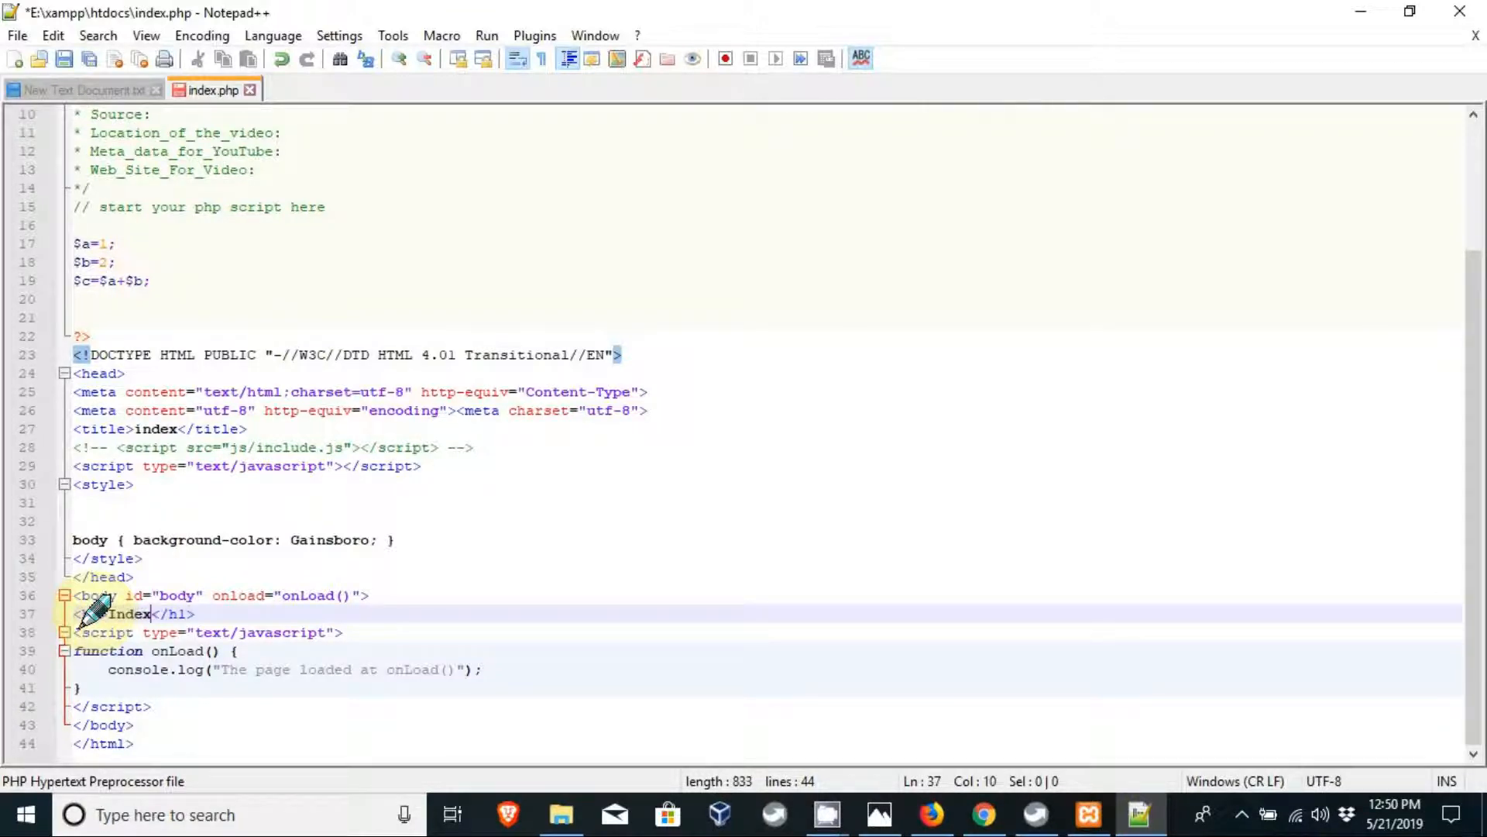
type("page")
key("Right")
key("Right")
key("Right")
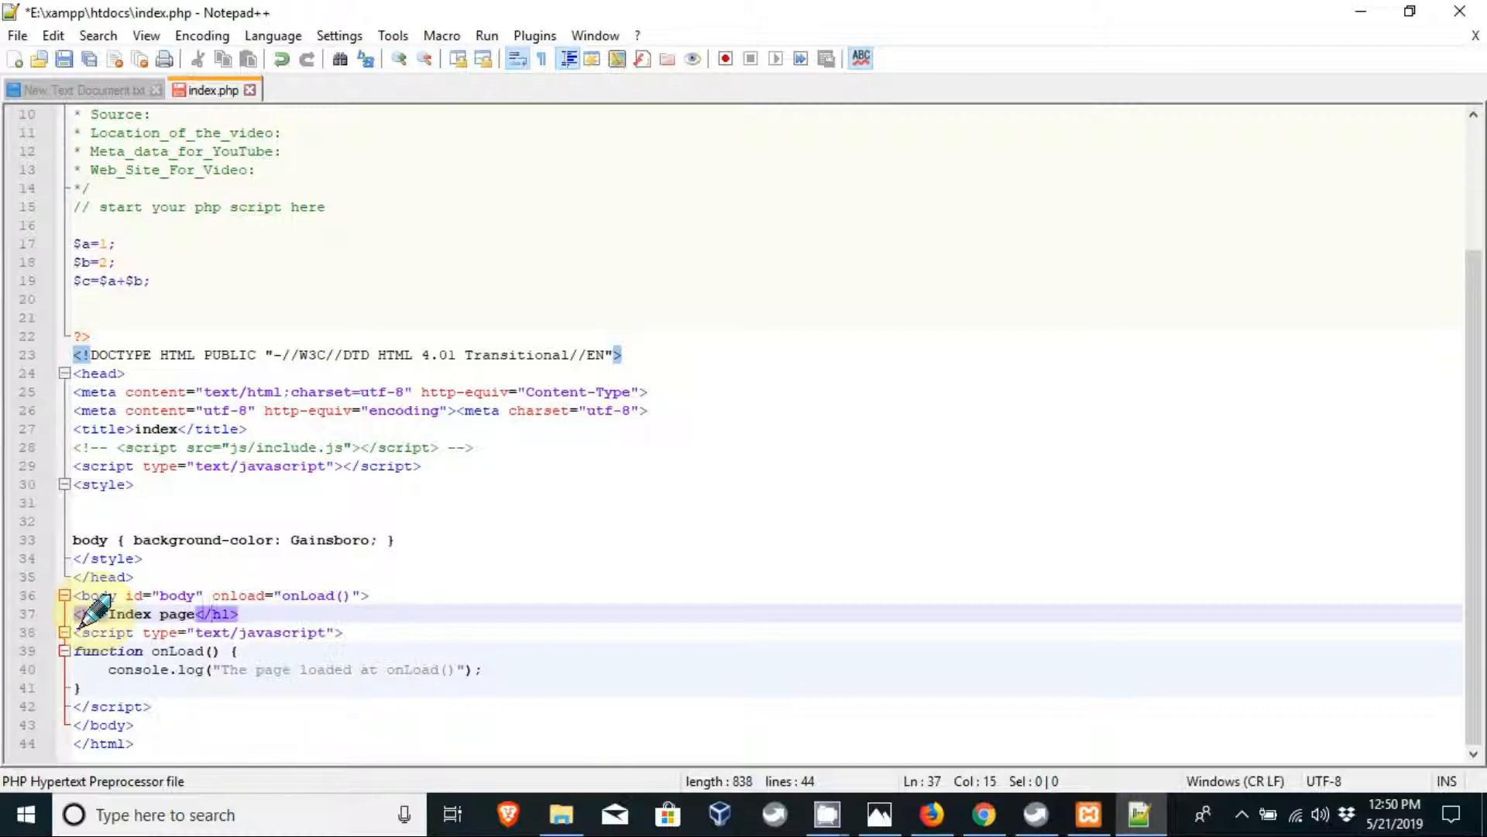
key("Right")
key("Right")
Insert four blank lines between the Index page heading and the script block.
key("Return")
key("Return")
key("Return")
key("Return")
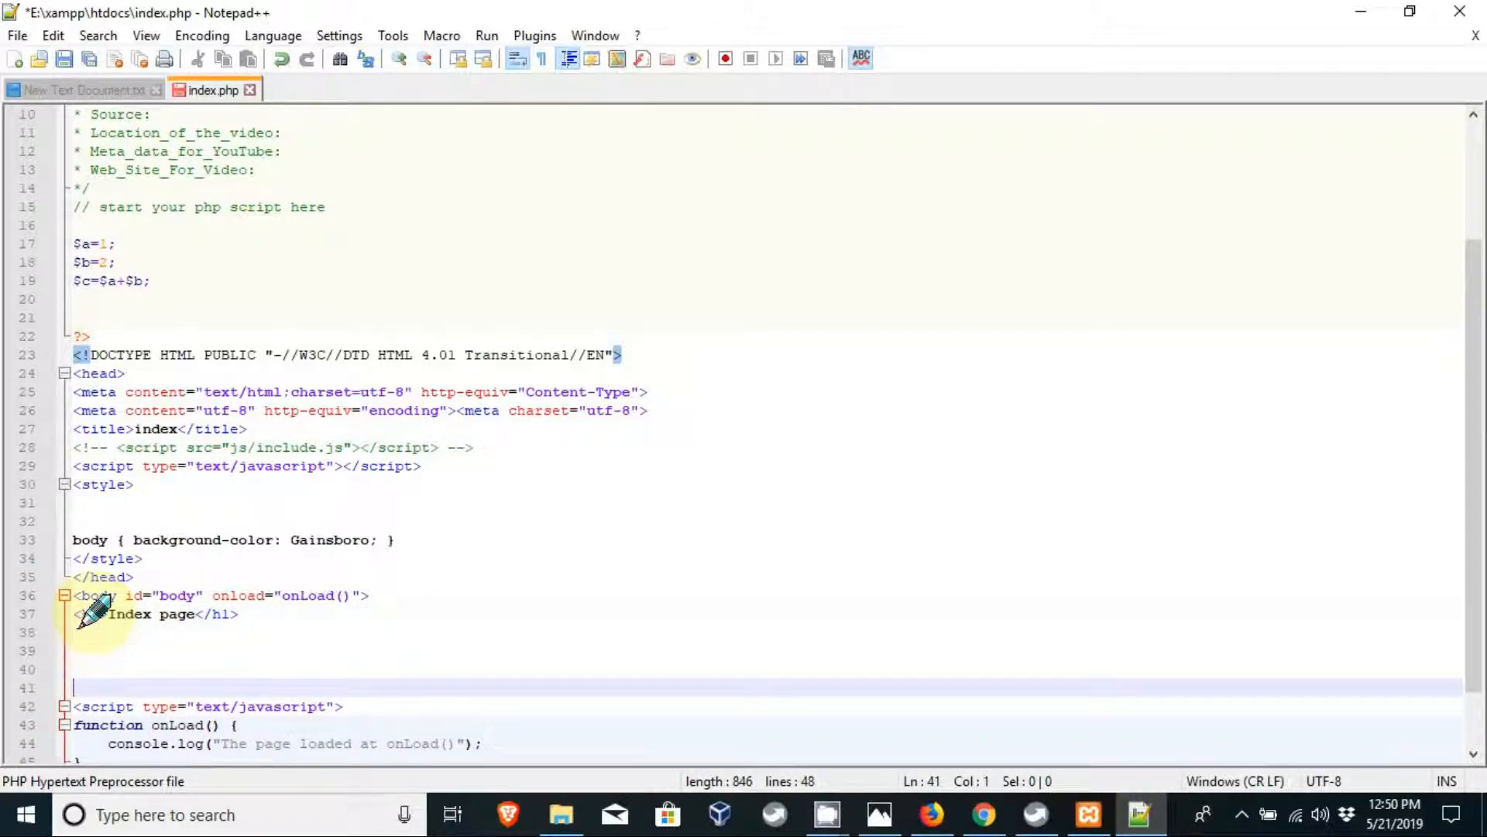
key("Up")
key("Up")
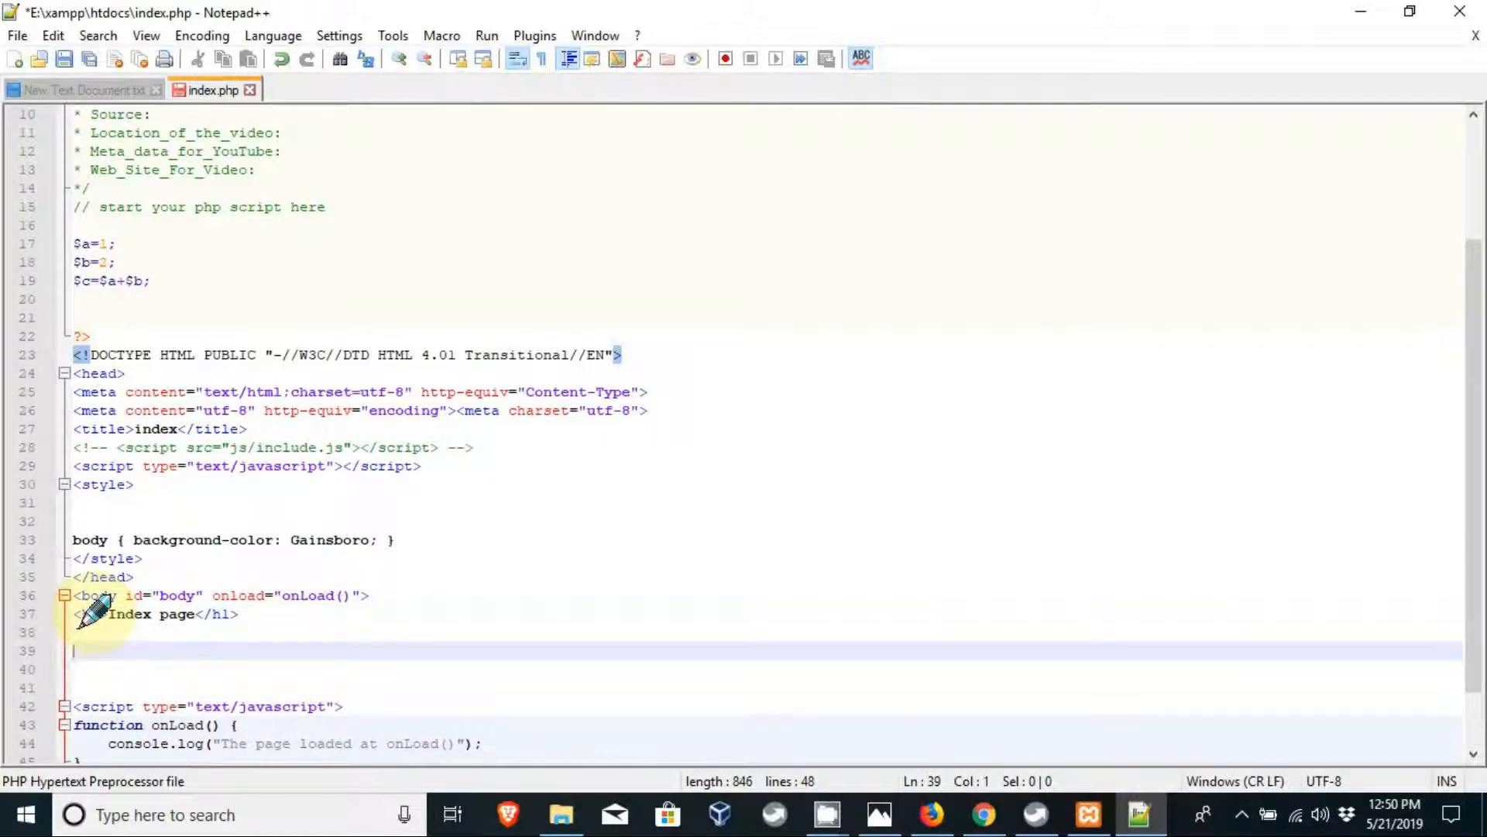
Add the paragraph <p>a plus b is</p> below the Index page heading.
type("<></p")
key("Left")
key("Left")
key("Left")
type("p")
key("Escape")
key("Up")
key("Up")
key("Down")
key("Down")
type("a plus b is")
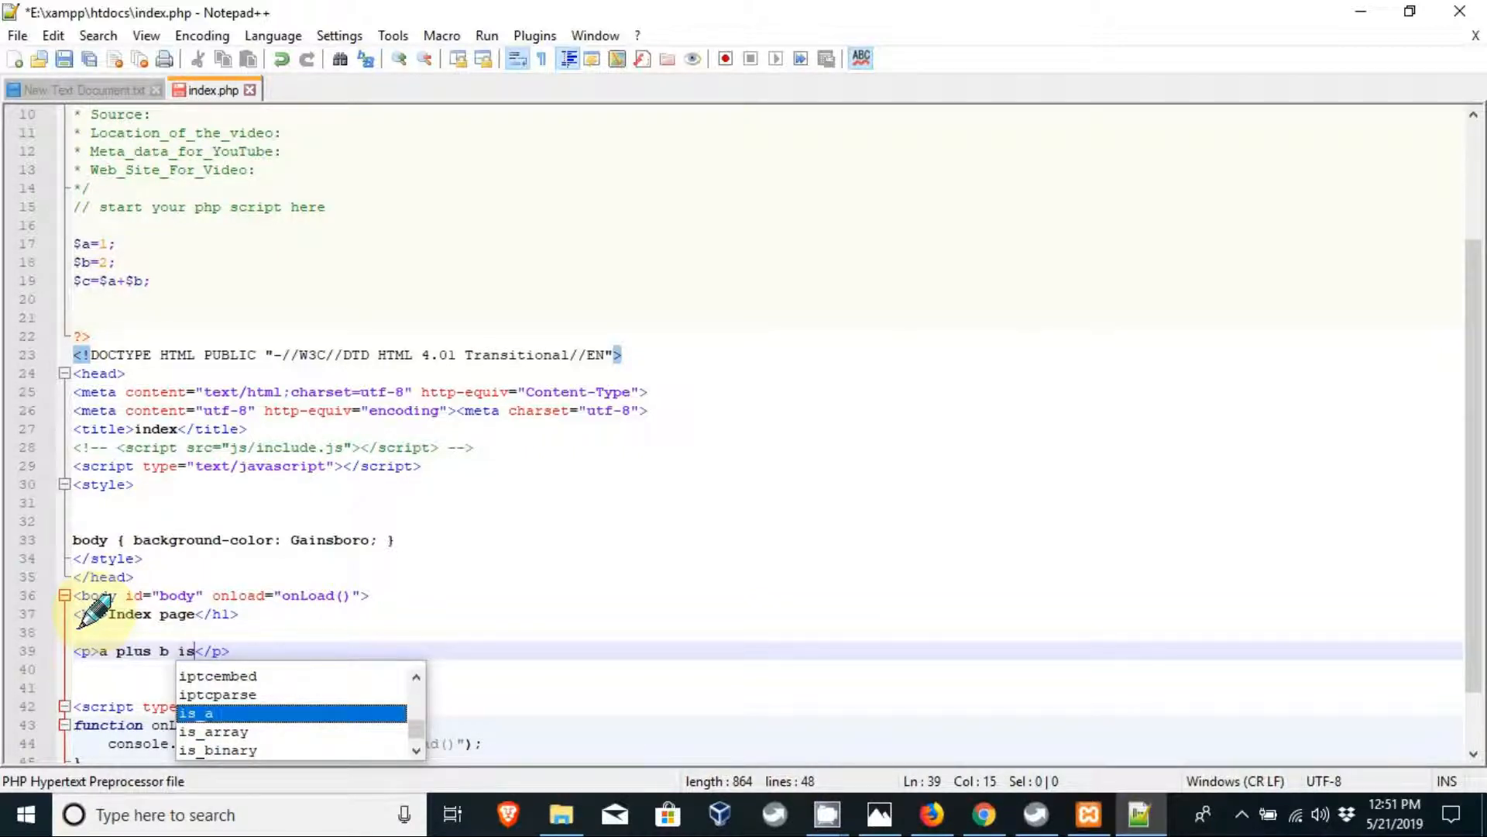
Insert <?php echo $c; ?> at the end of the paragraph text and save index.php.
type("<>??><")
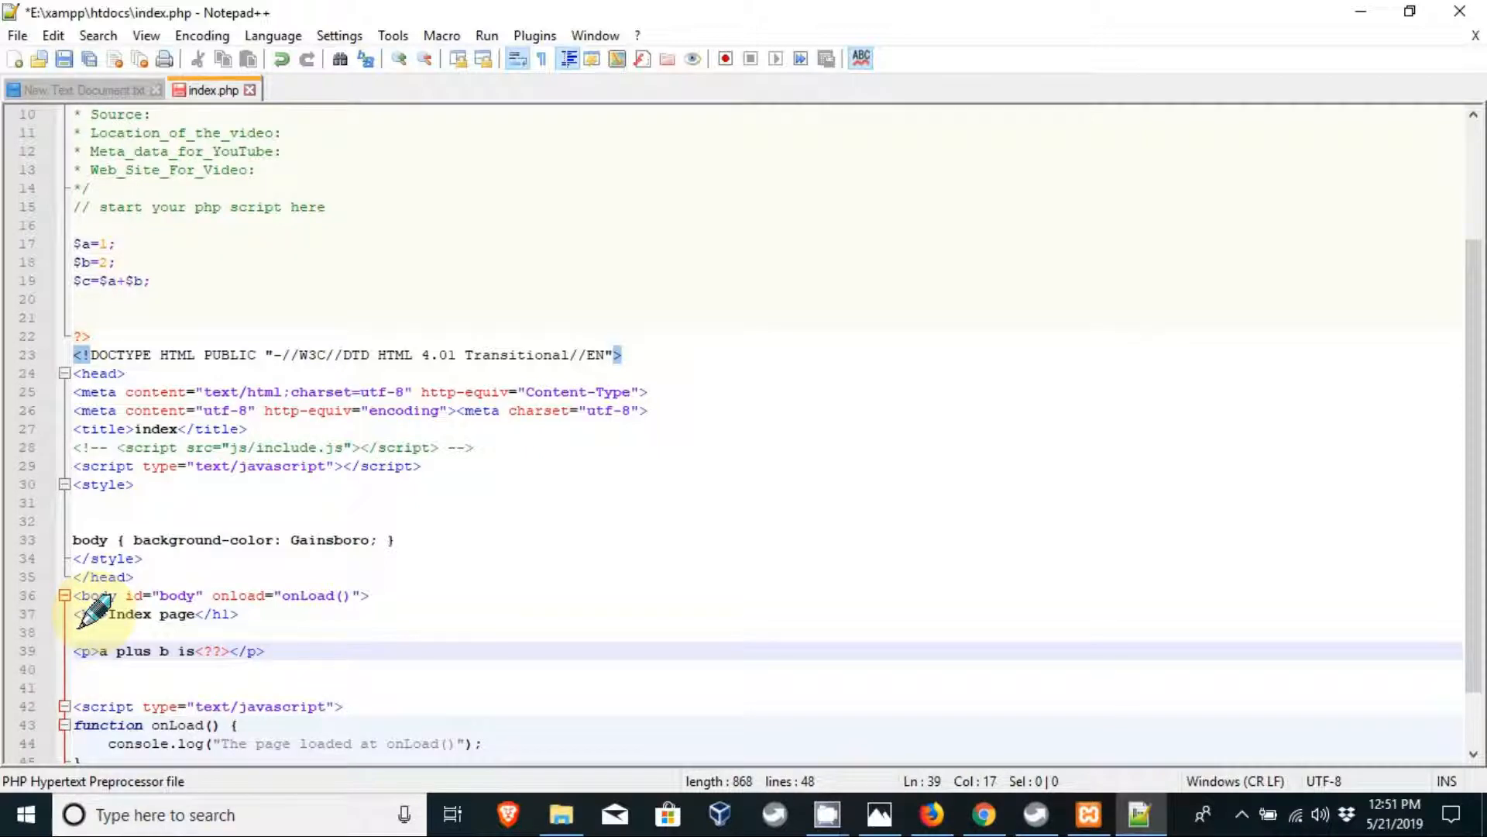
type("php echo $c;")
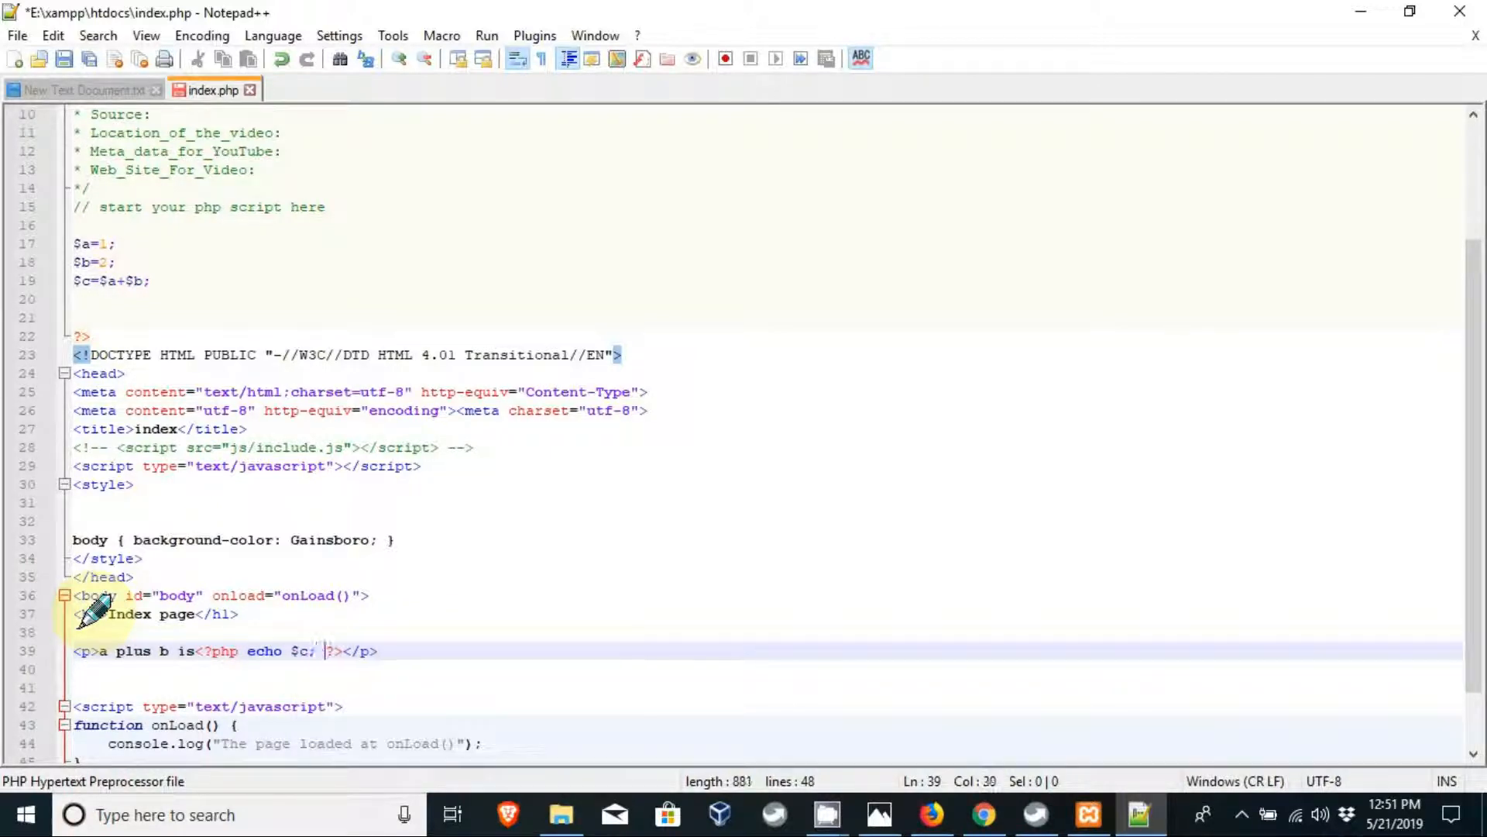
key("ctrl+s")
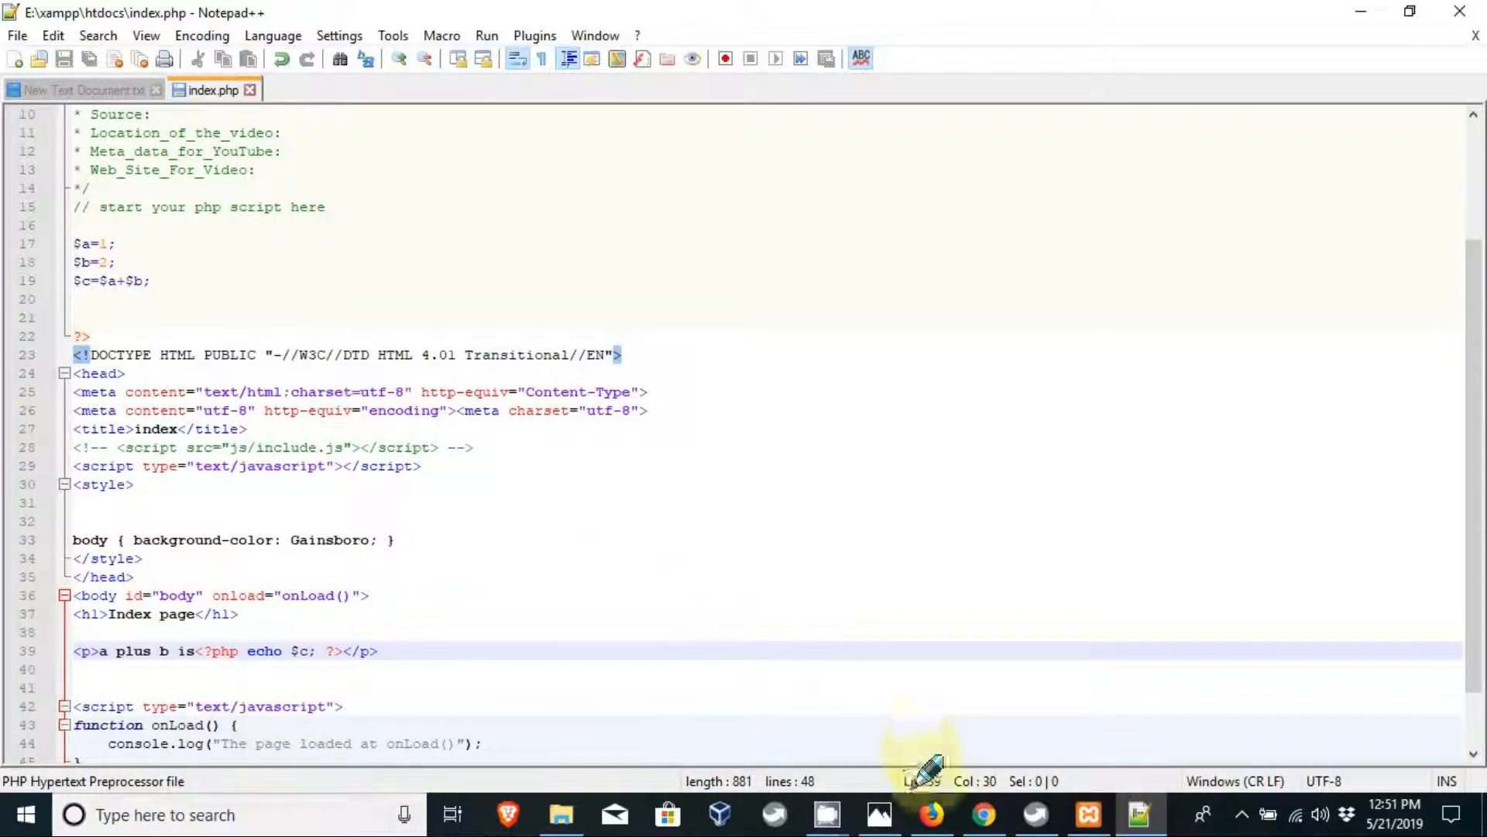
Switch to Firefox, open localhost in a new tab and check the "a plus b is" line on the page.
left_click(934, 813)
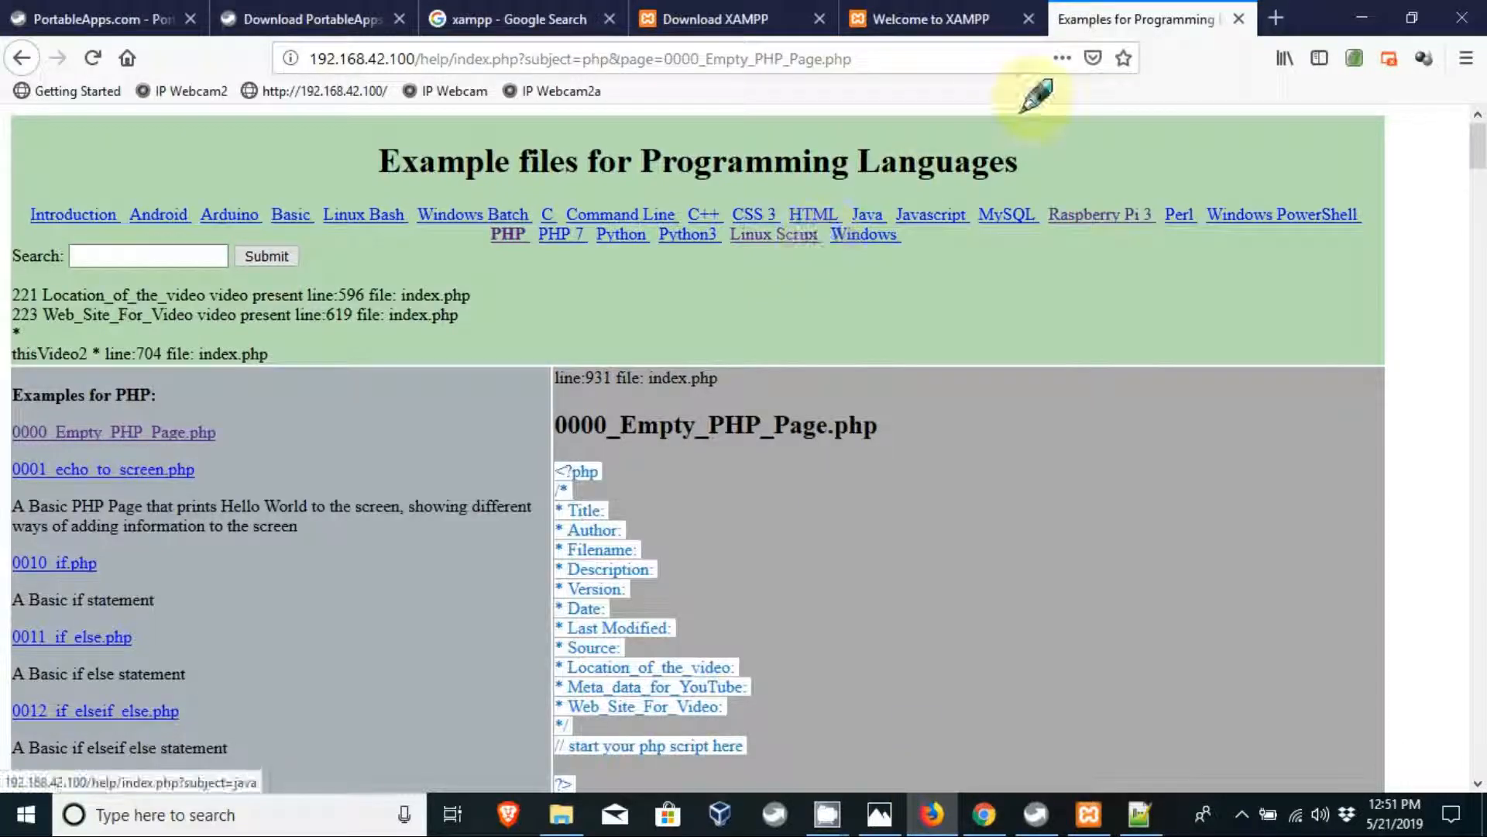
left_click(1280, 19)
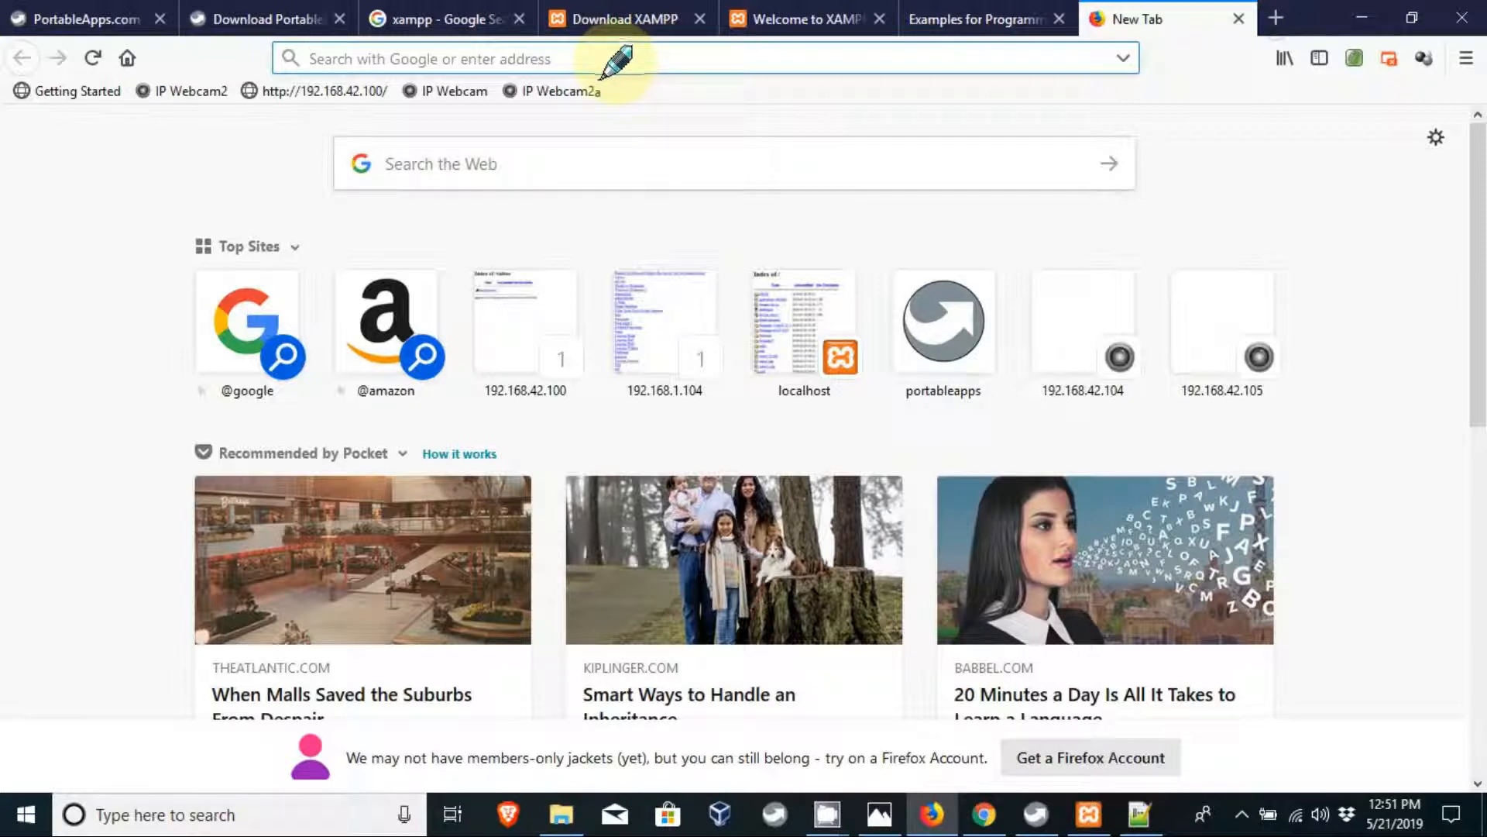
type("localhost")
key("Return")
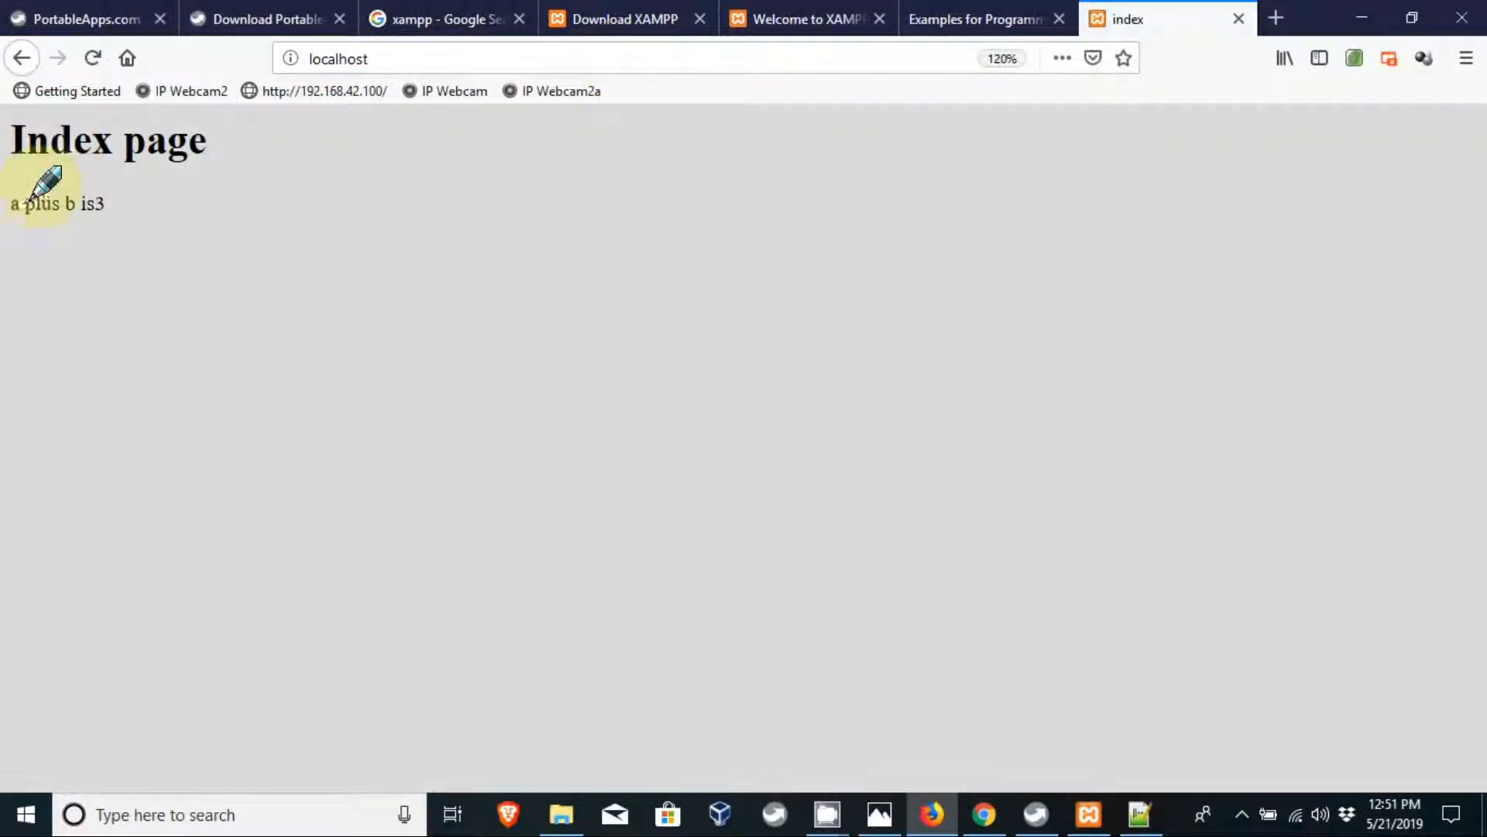
left_click_drag(4, 220, 116, 219)
left_click(118, 217)
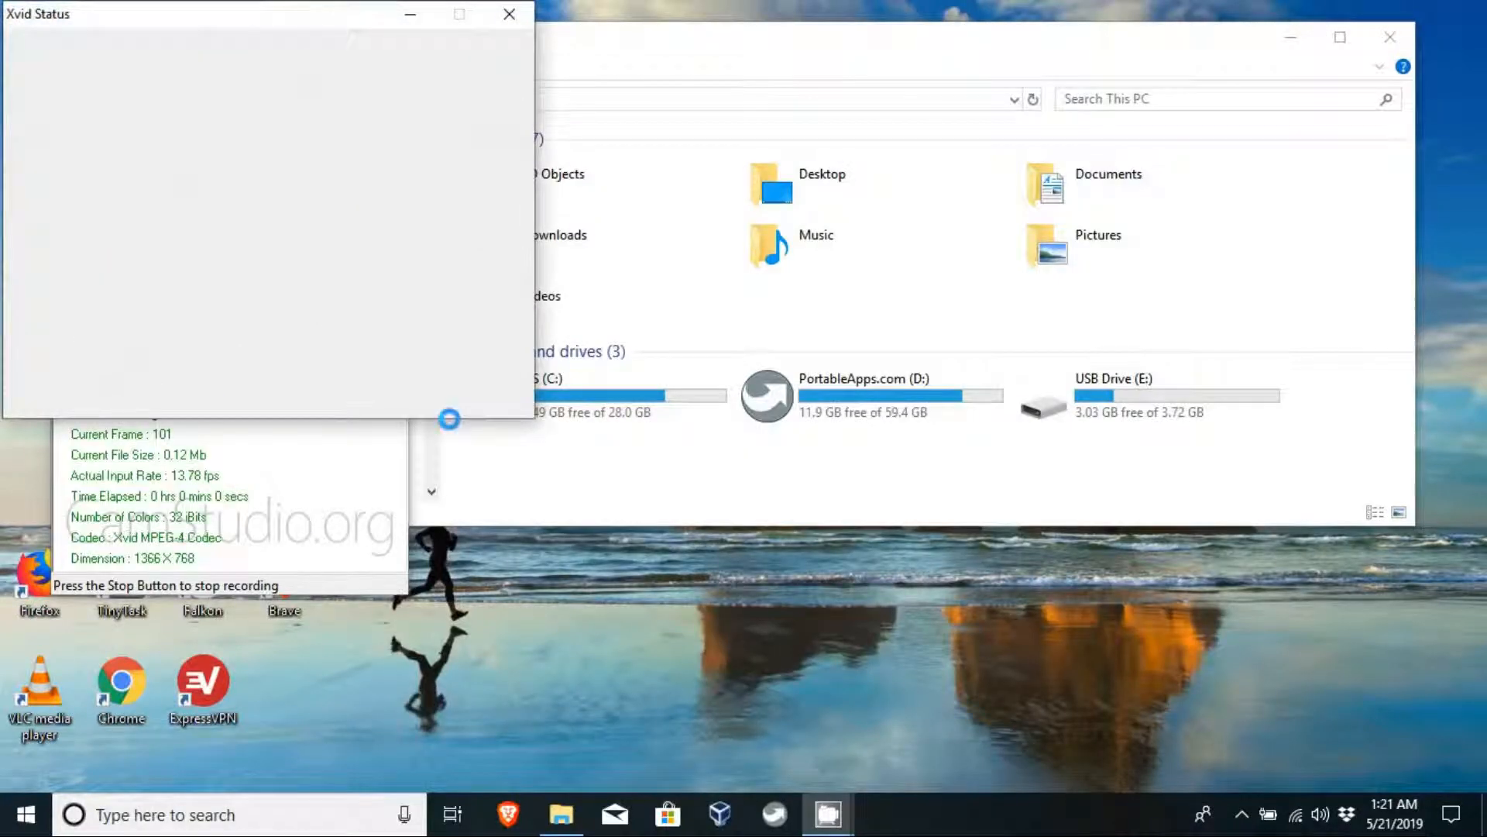
Open USB Drive (E:) in the maximized File Explorer window and launch the PortableApps platform with Start.exe.
left_click(666, 57)
left_click_drag(673, 46, 668, 2)
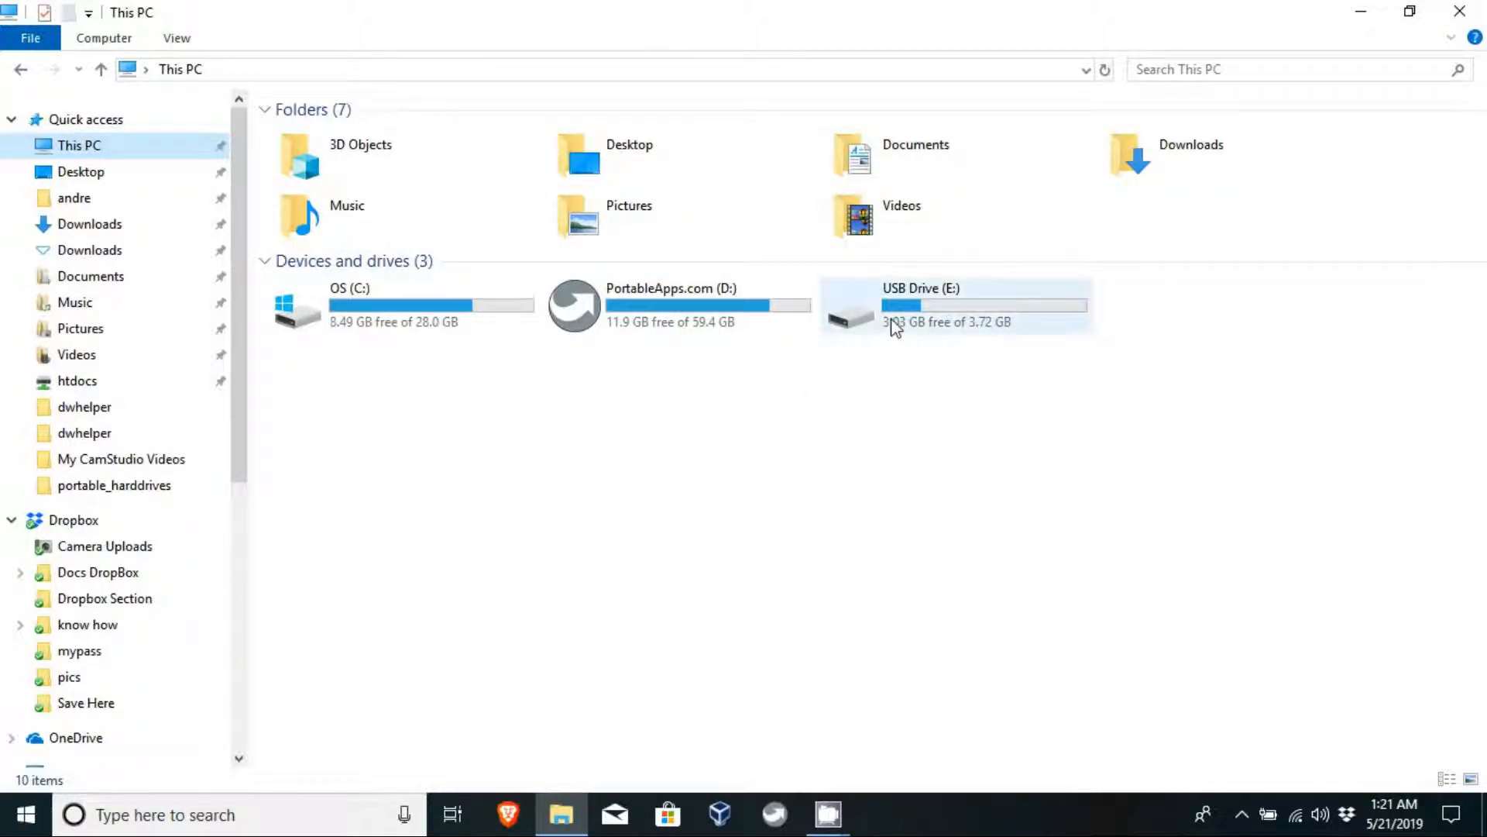
double_click(929, 306)
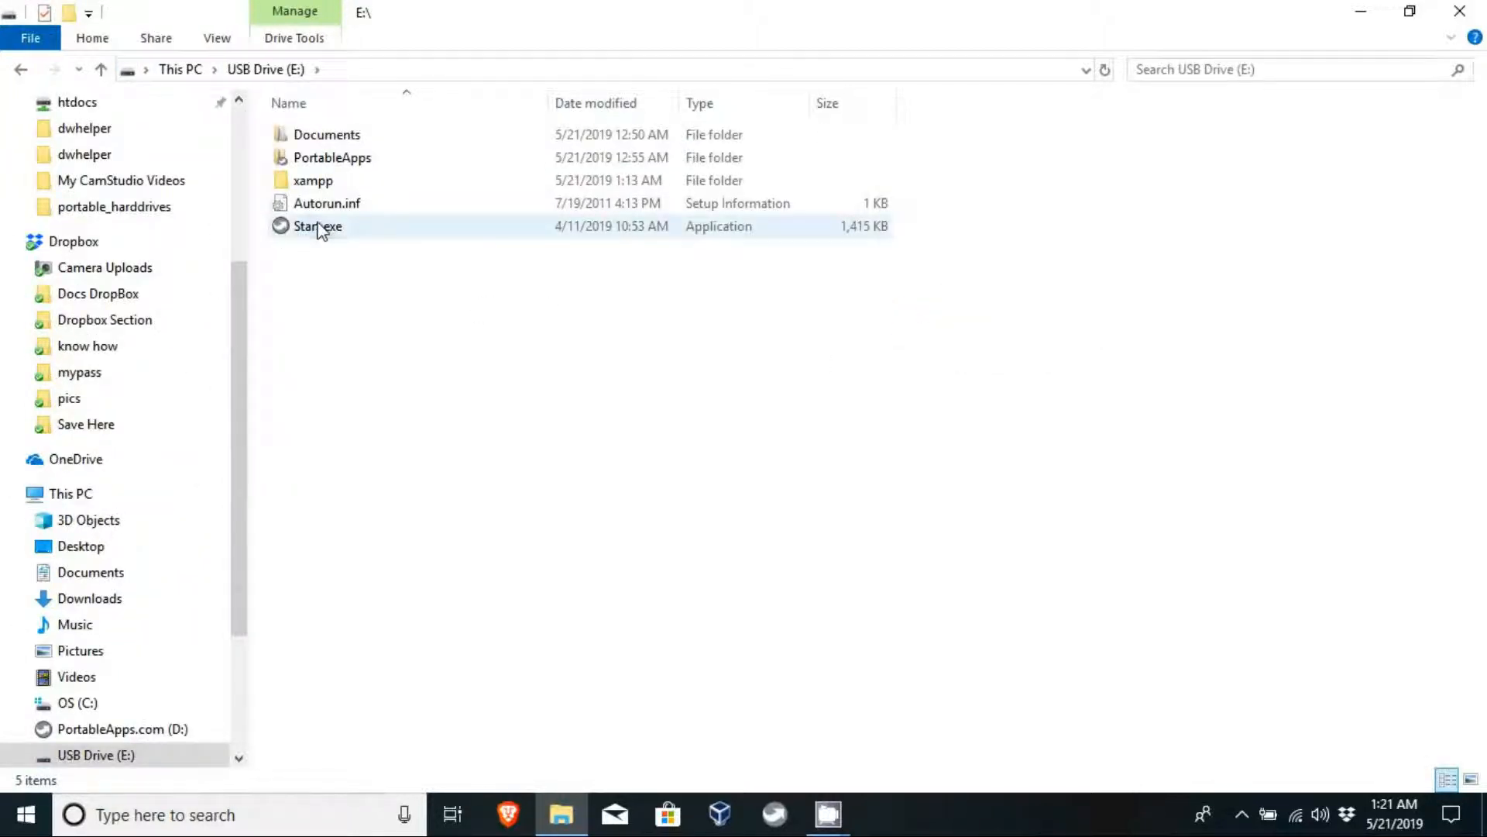
left_click(320, 228)
double_click(327, 233)
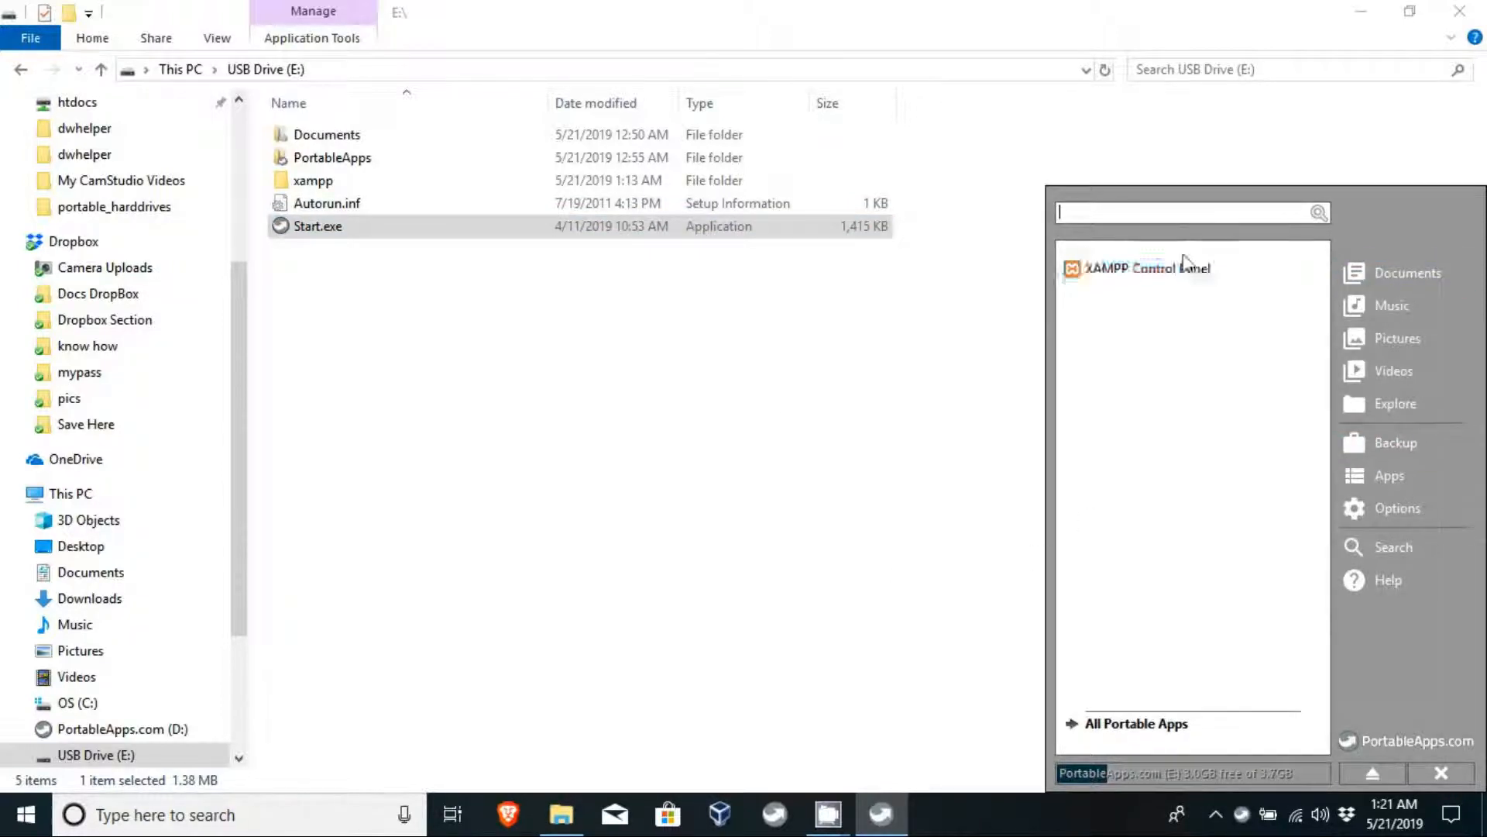
Launch XAMPP Control Panel from the PortableApps menu, then start Apache and open its admin page in the browser.
left_click(1149, 269)
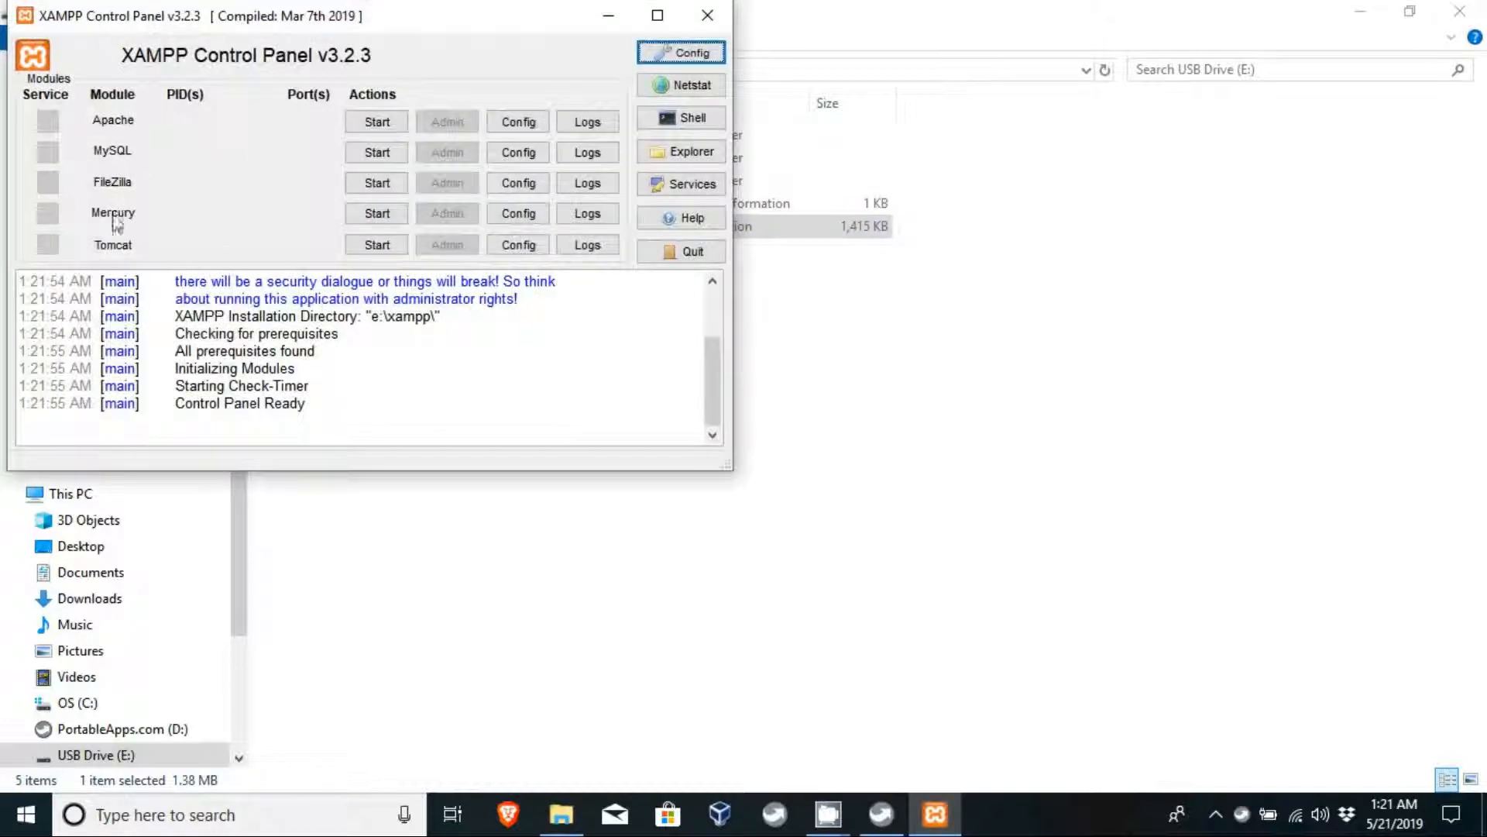
left_click(377, 123)
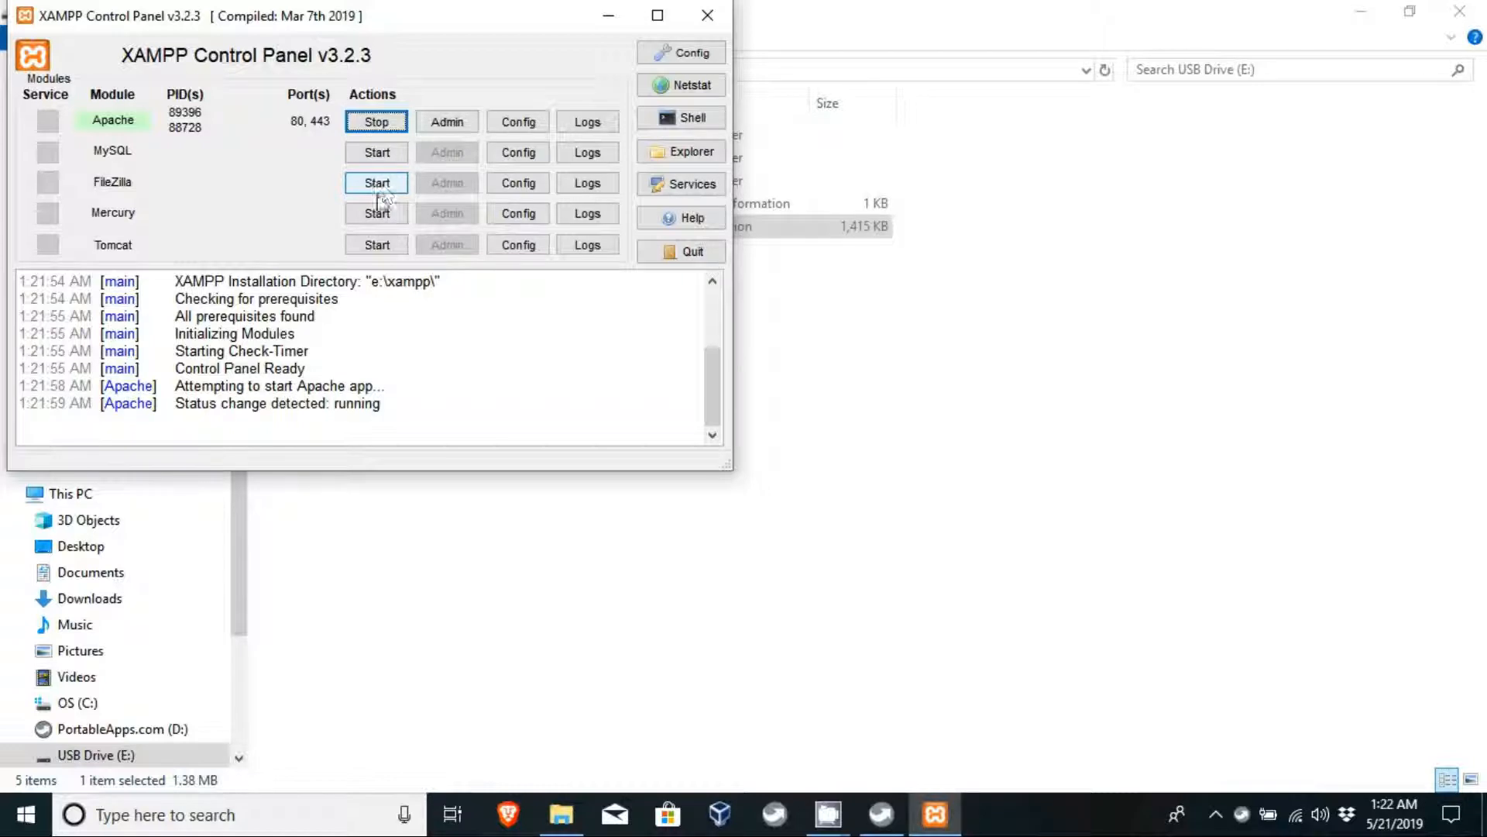
left_click(446, 122)
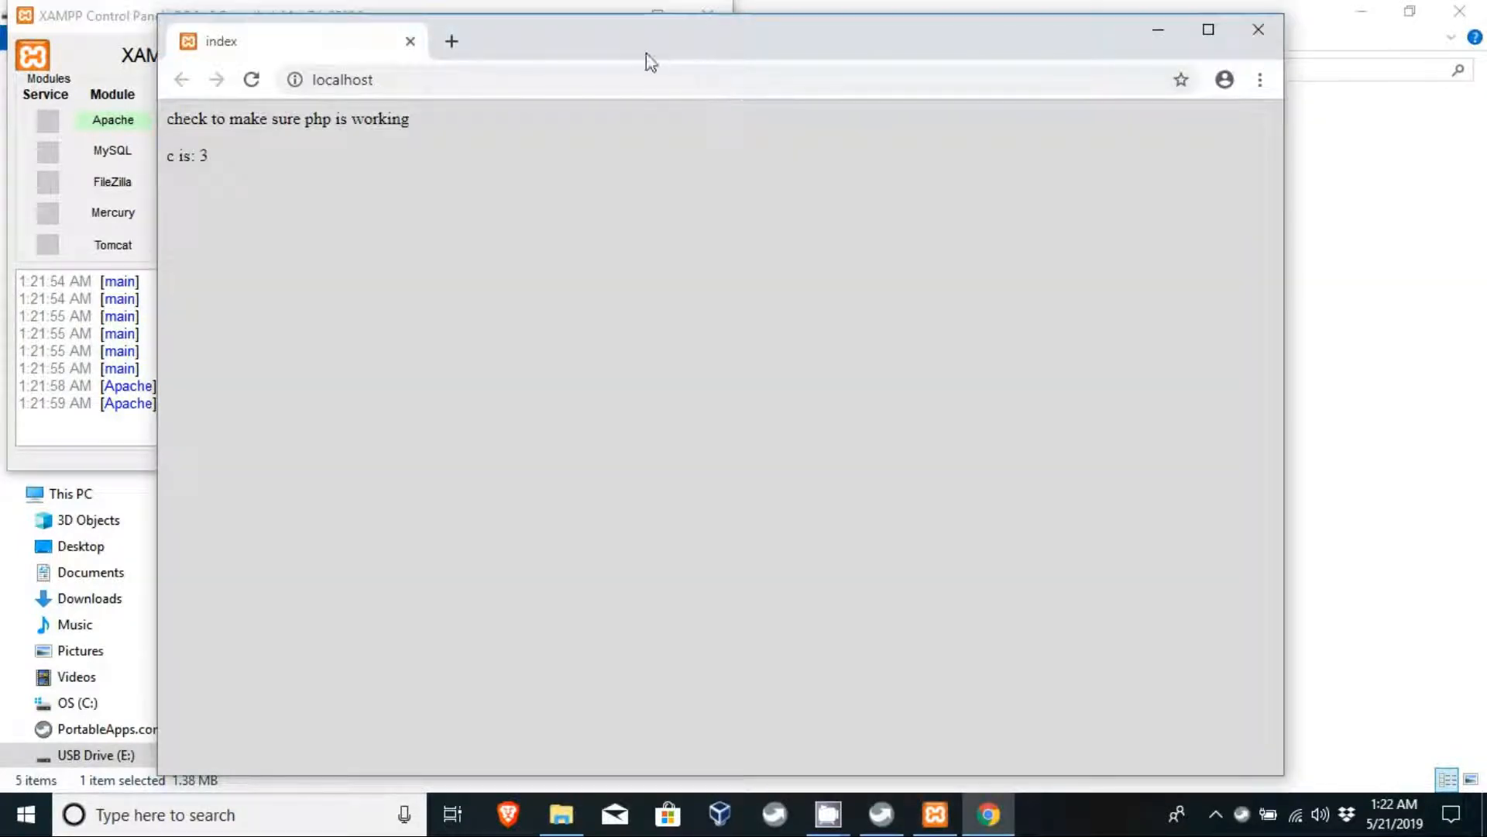
left_click_drag(647, 41, 771, 211)
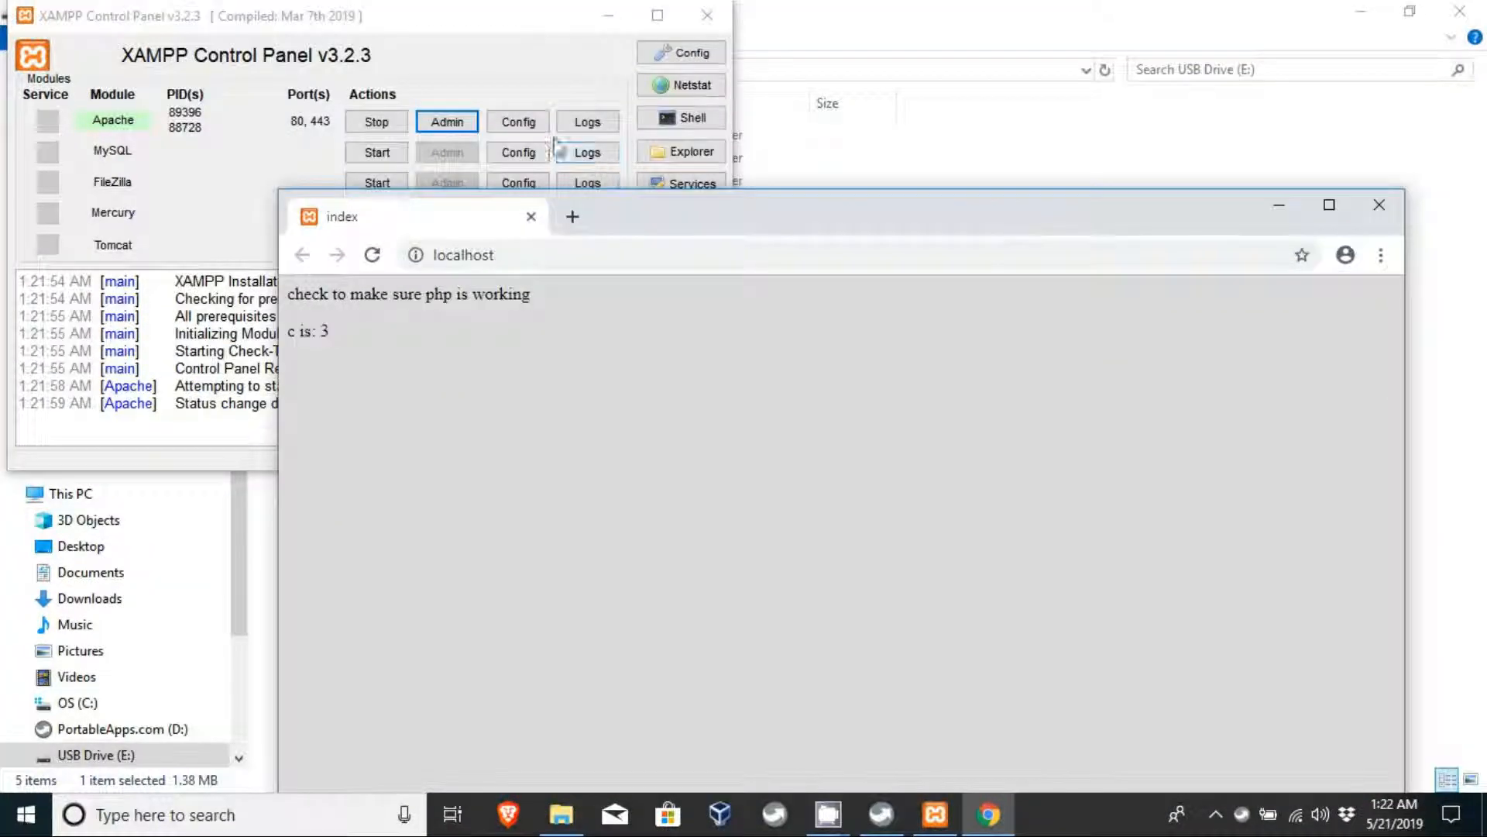
Look through Apache's configuration and log file choices in XAMPP Control Panel and open access.log.
left_click(519, 121)
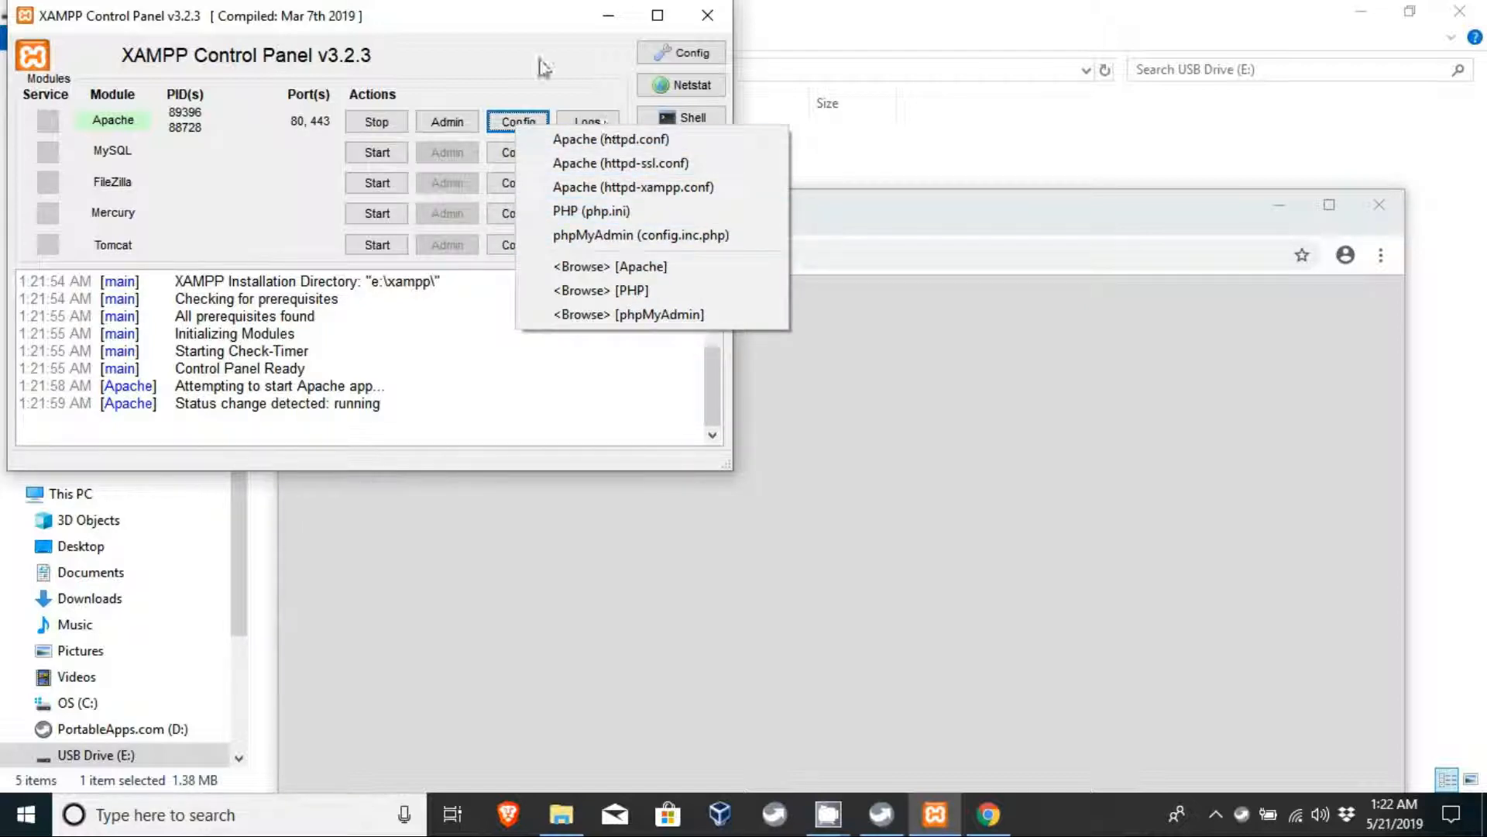
left_click(587, 121)
left_click(587, 121)
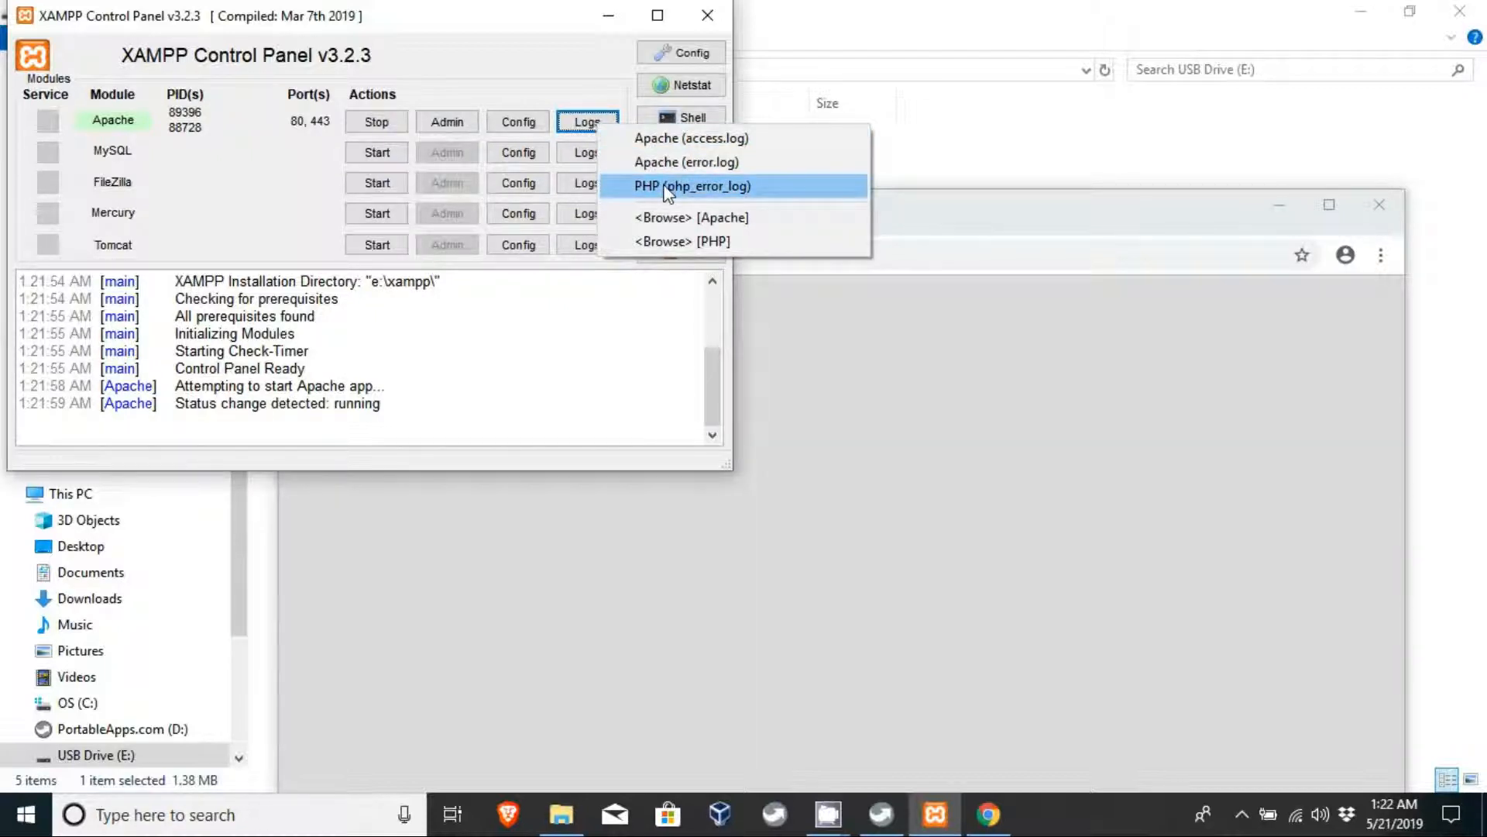
left_click(671, 141)
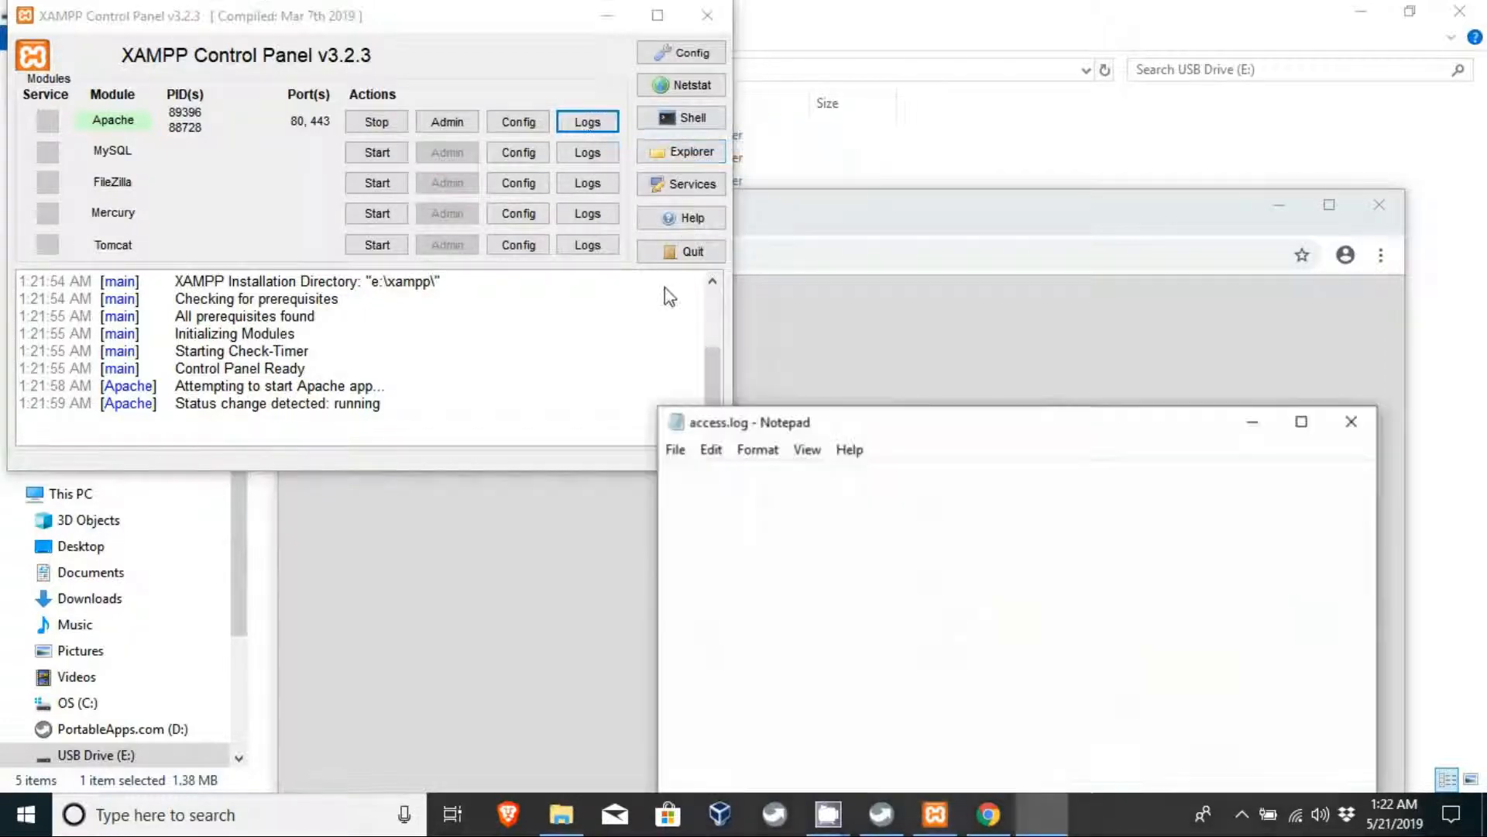
double_click(779, 422)
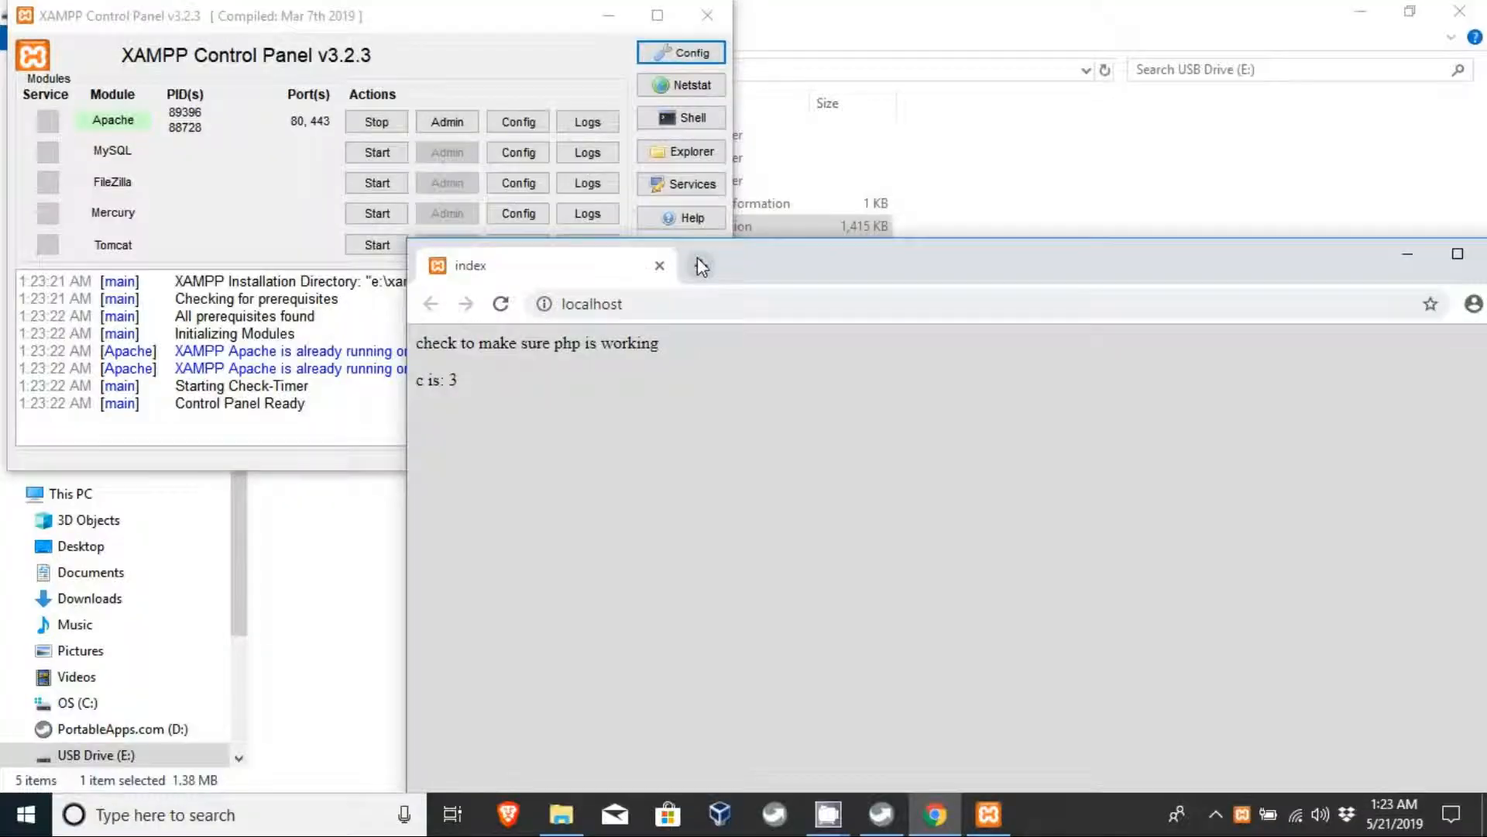
Load localhost in a new Chrome tab and check the index page it serves.
left_click(701, 266)
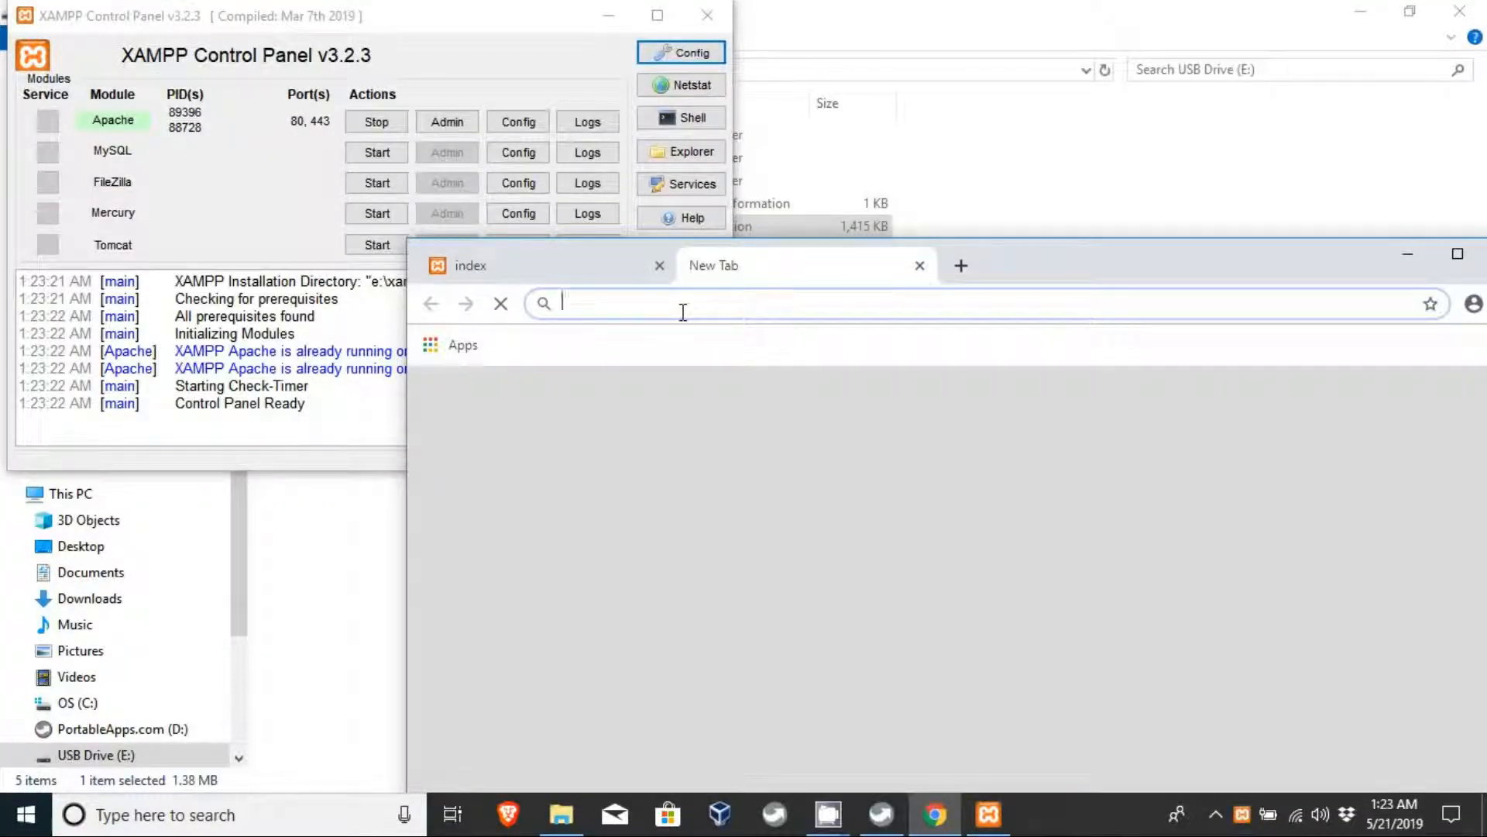
type("localhost")
key("Return")
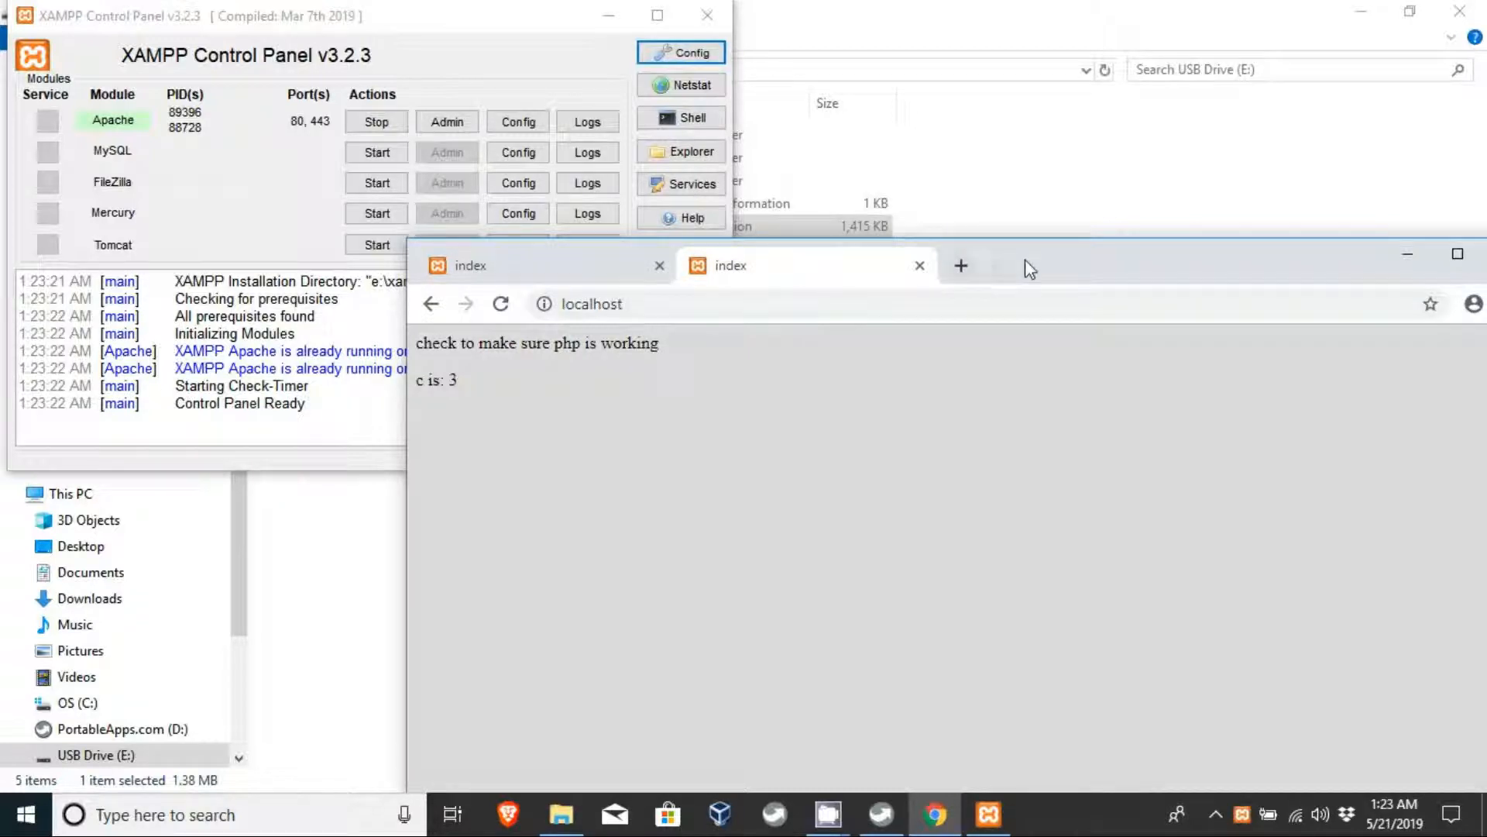
left_click_drag(1024, 260, 881, 211)
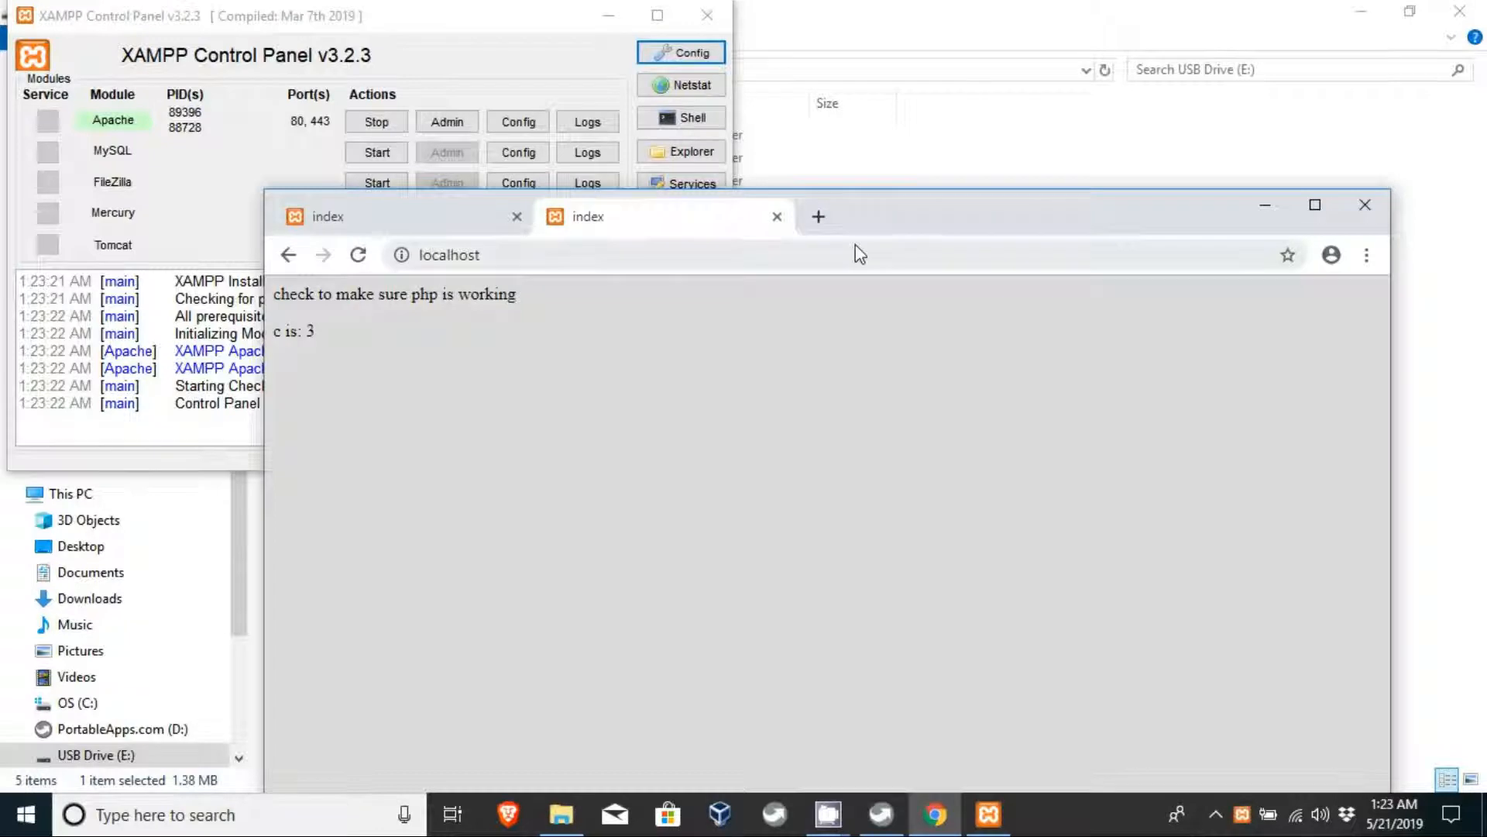
Switch to File Explorer and open the htdocs folder inside xampp on USB Drive (E:).
left_click(561, 813)
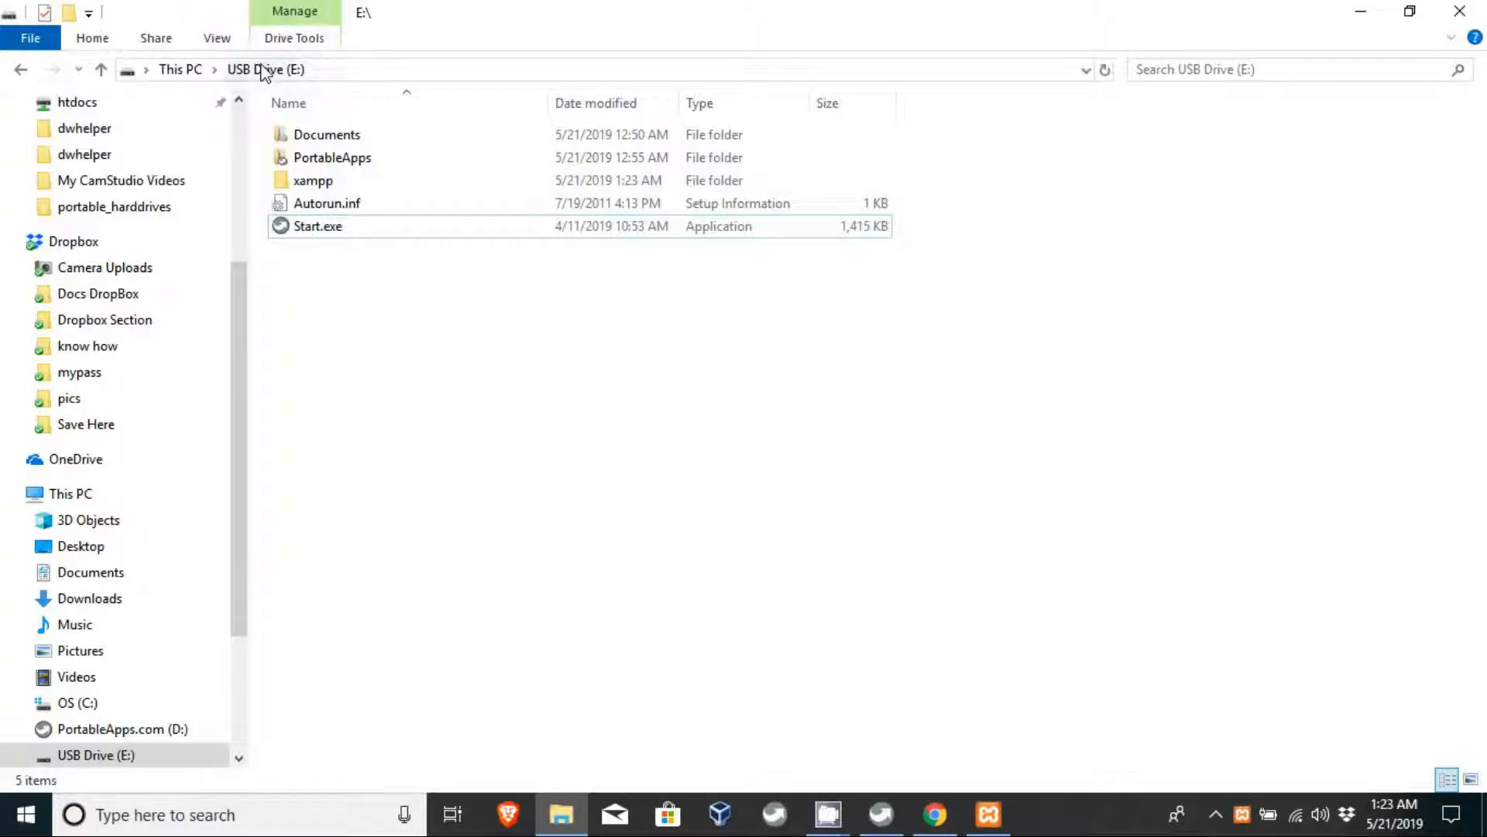
left_click(309, 186)
double_click(309, 186)
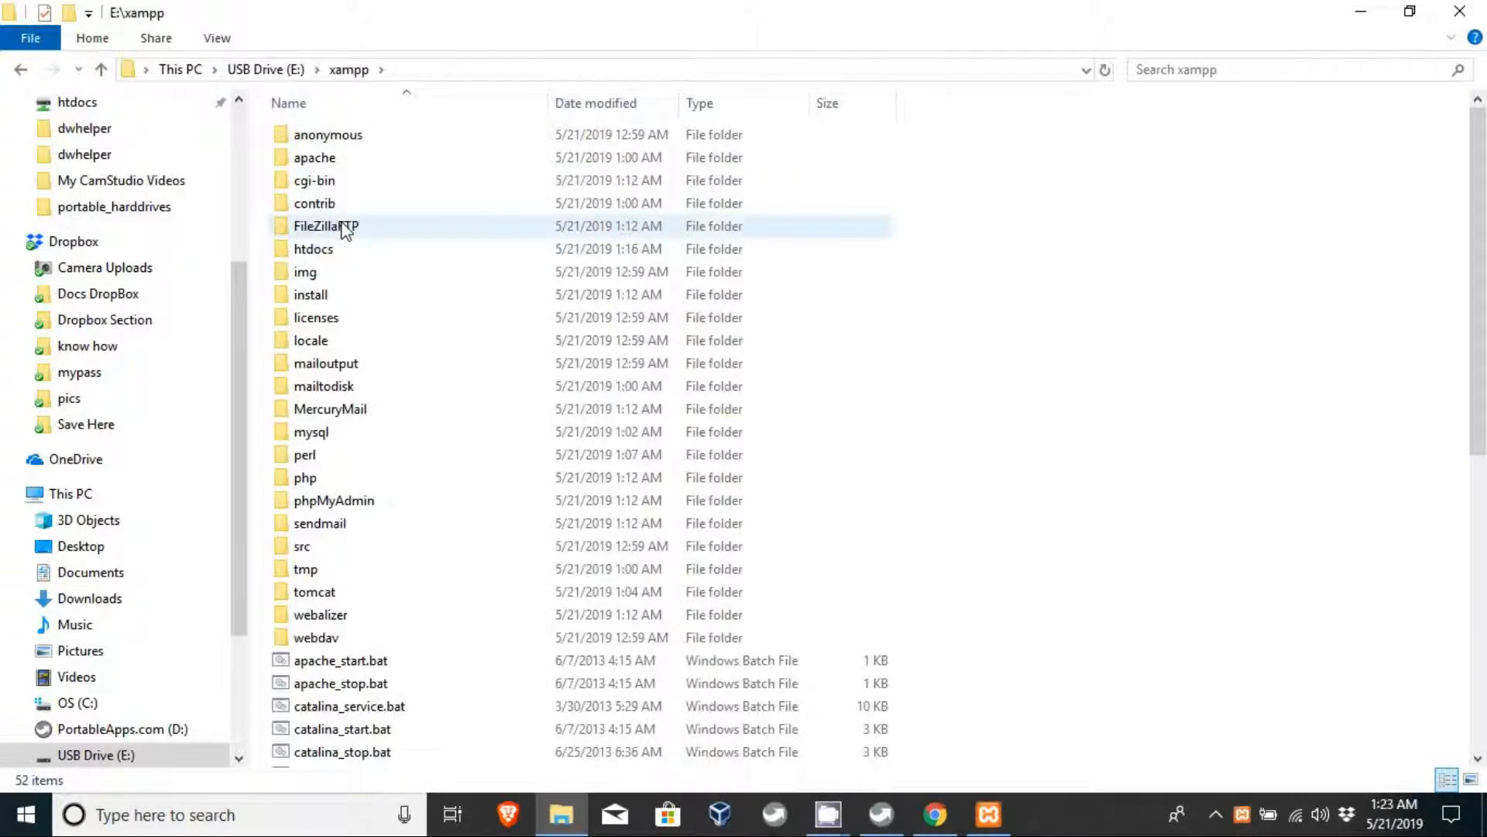
left_click(324, 257)
double_click(323, 257)
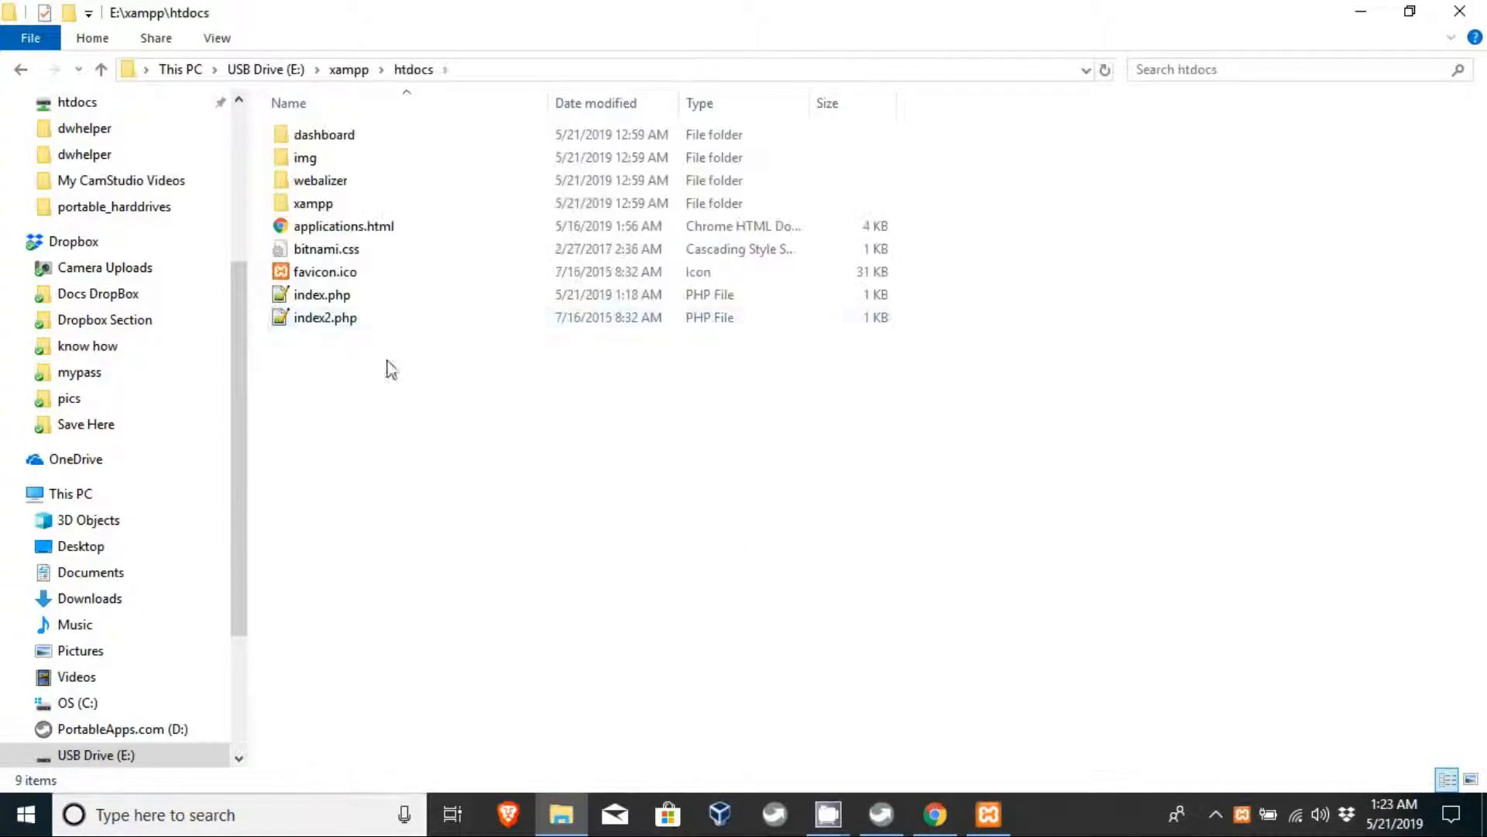
Rename index.php in the htdocs folder to test.php.
left_click(320, 301)
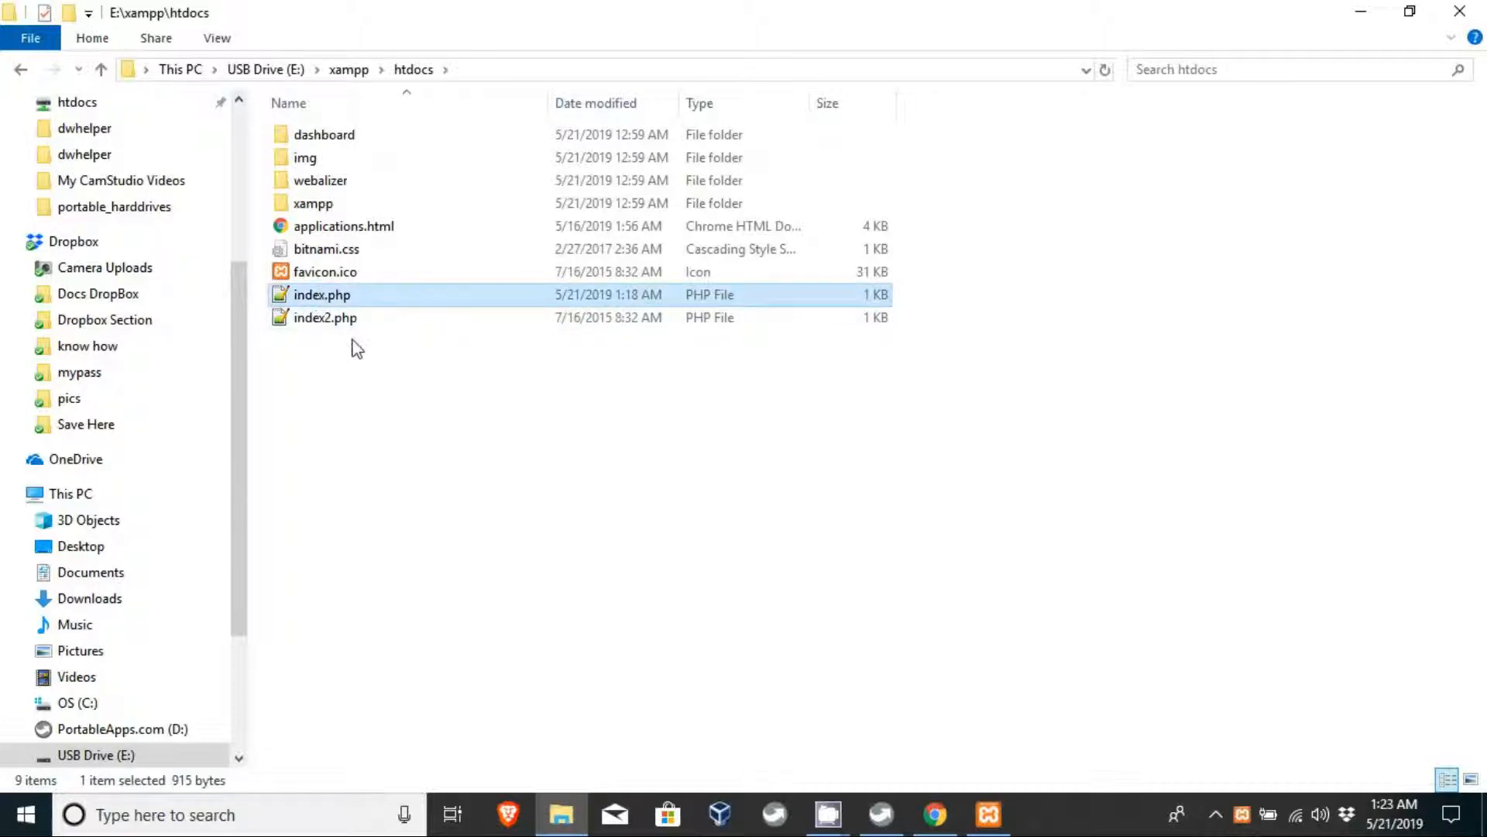
right_click(324, 298)
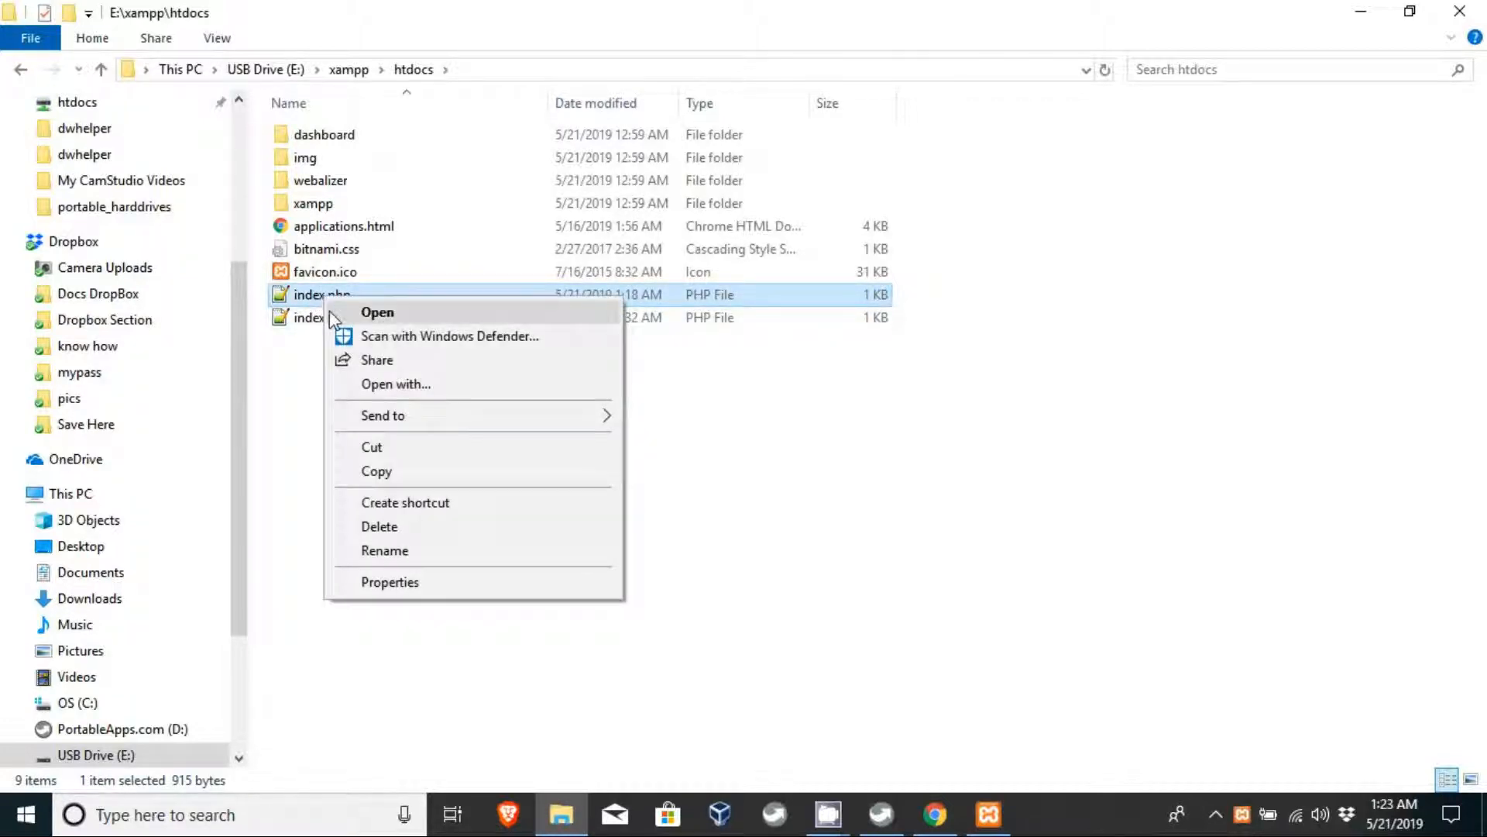
left_click(389, 553)
type("test.php")
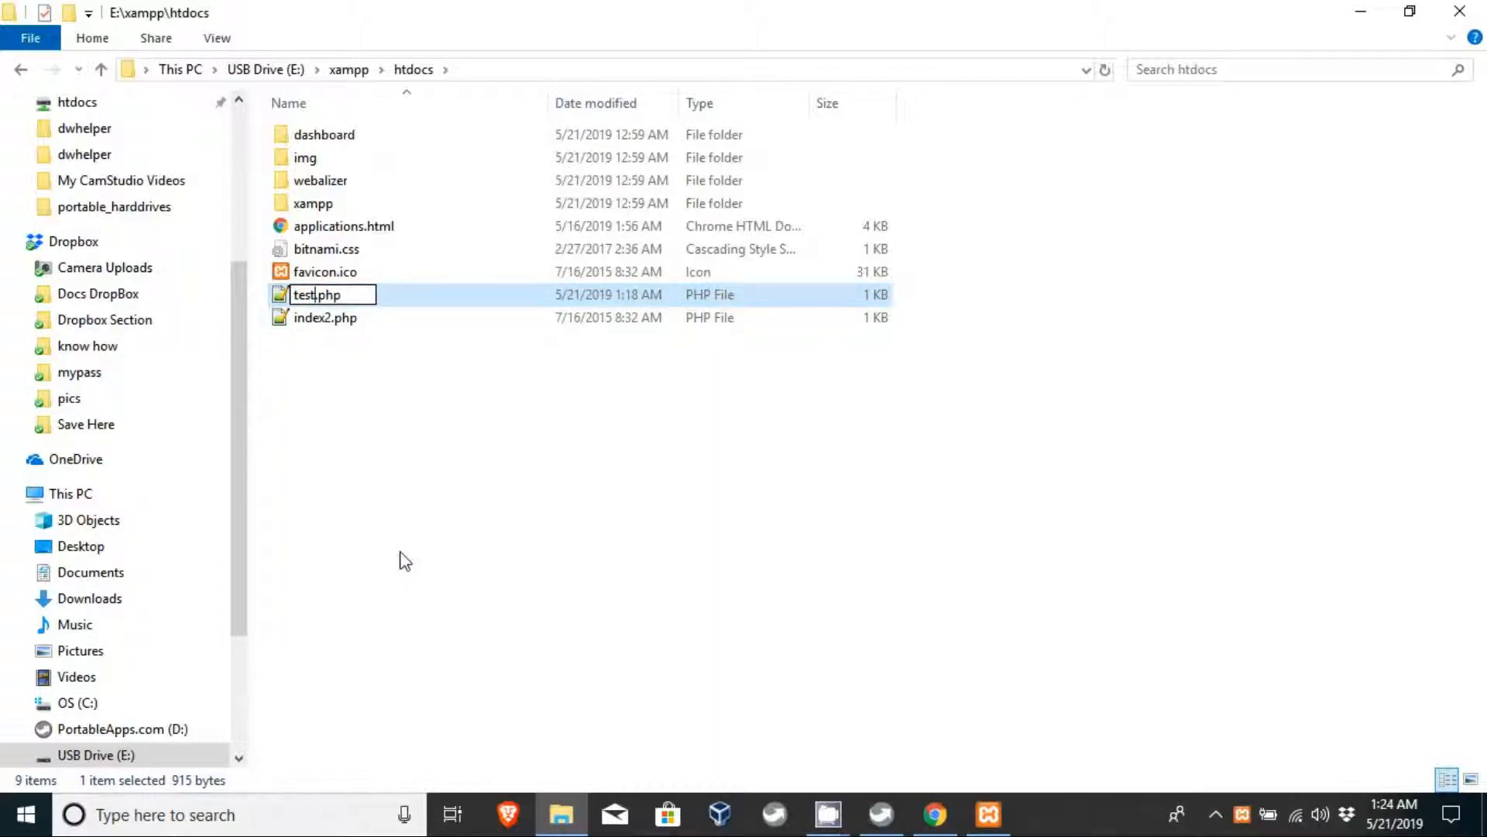
key("Return")
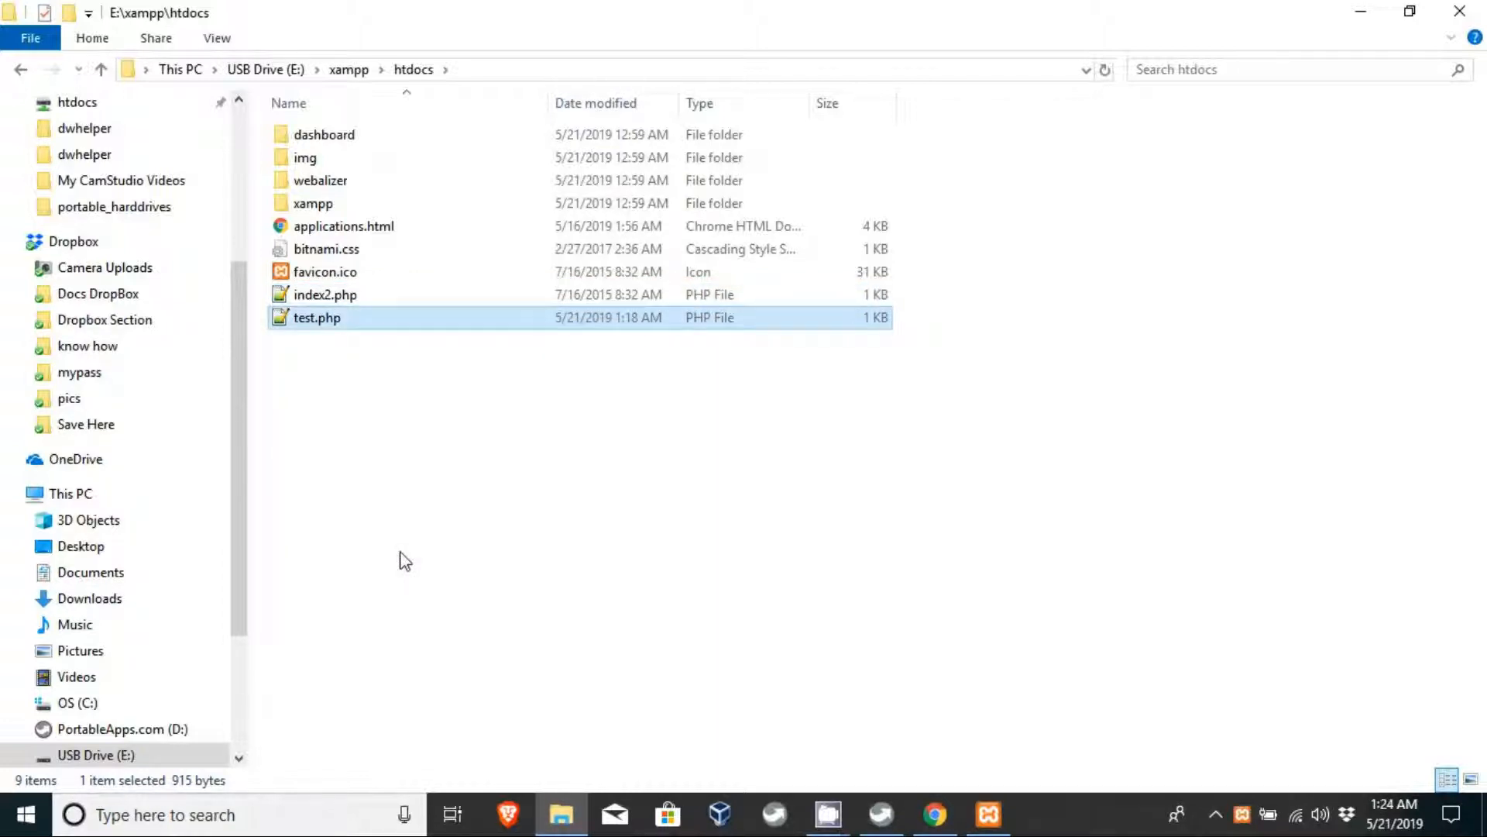
Reload localhost in Chrome to view the folder listing, and arrange the browser and File Explorer windows side by side.
left_click(937, 818)
key("F5")
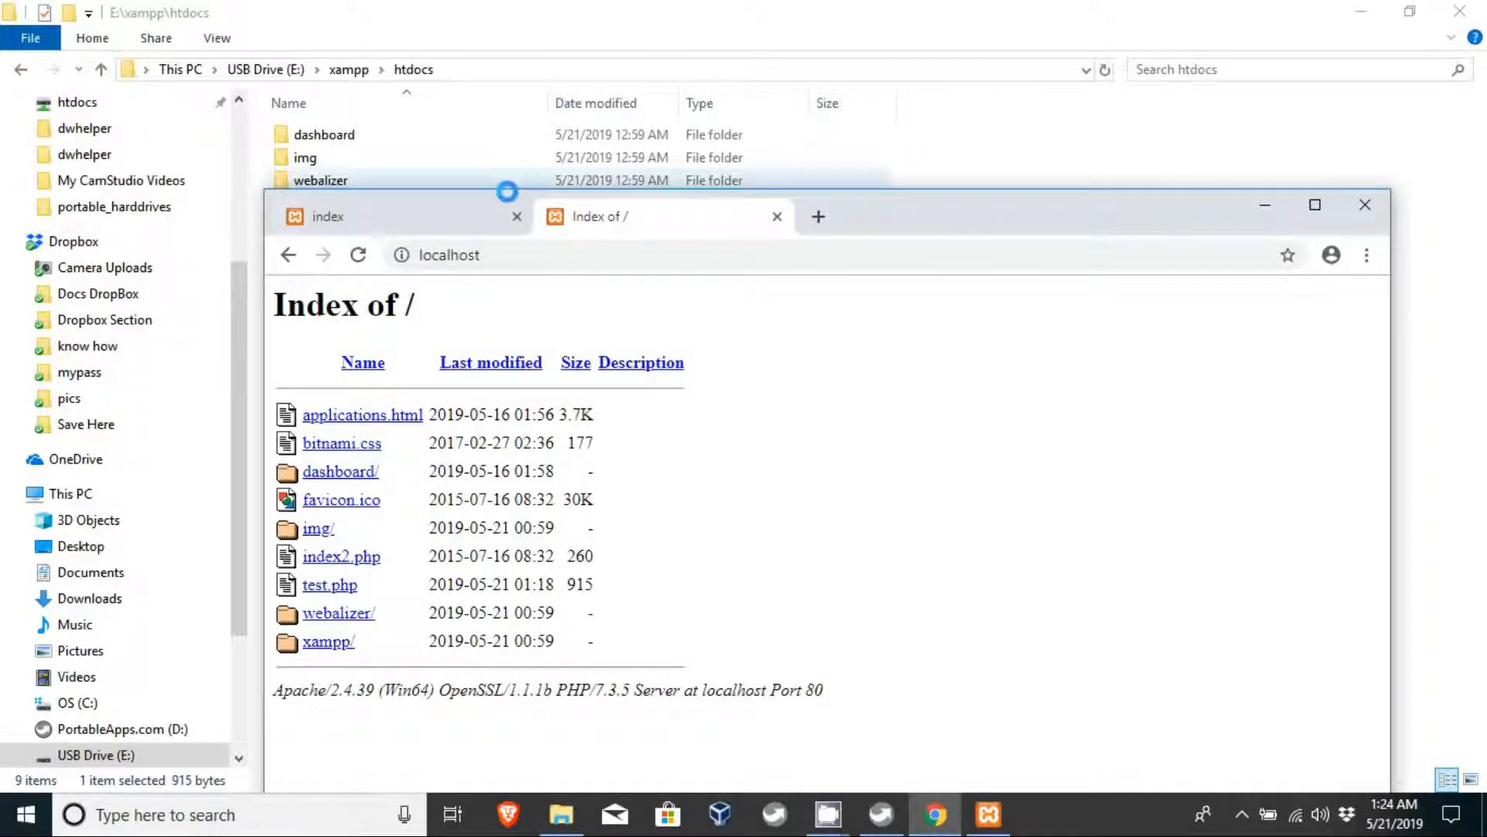
left_click_drag(896, 217, 881, 68)
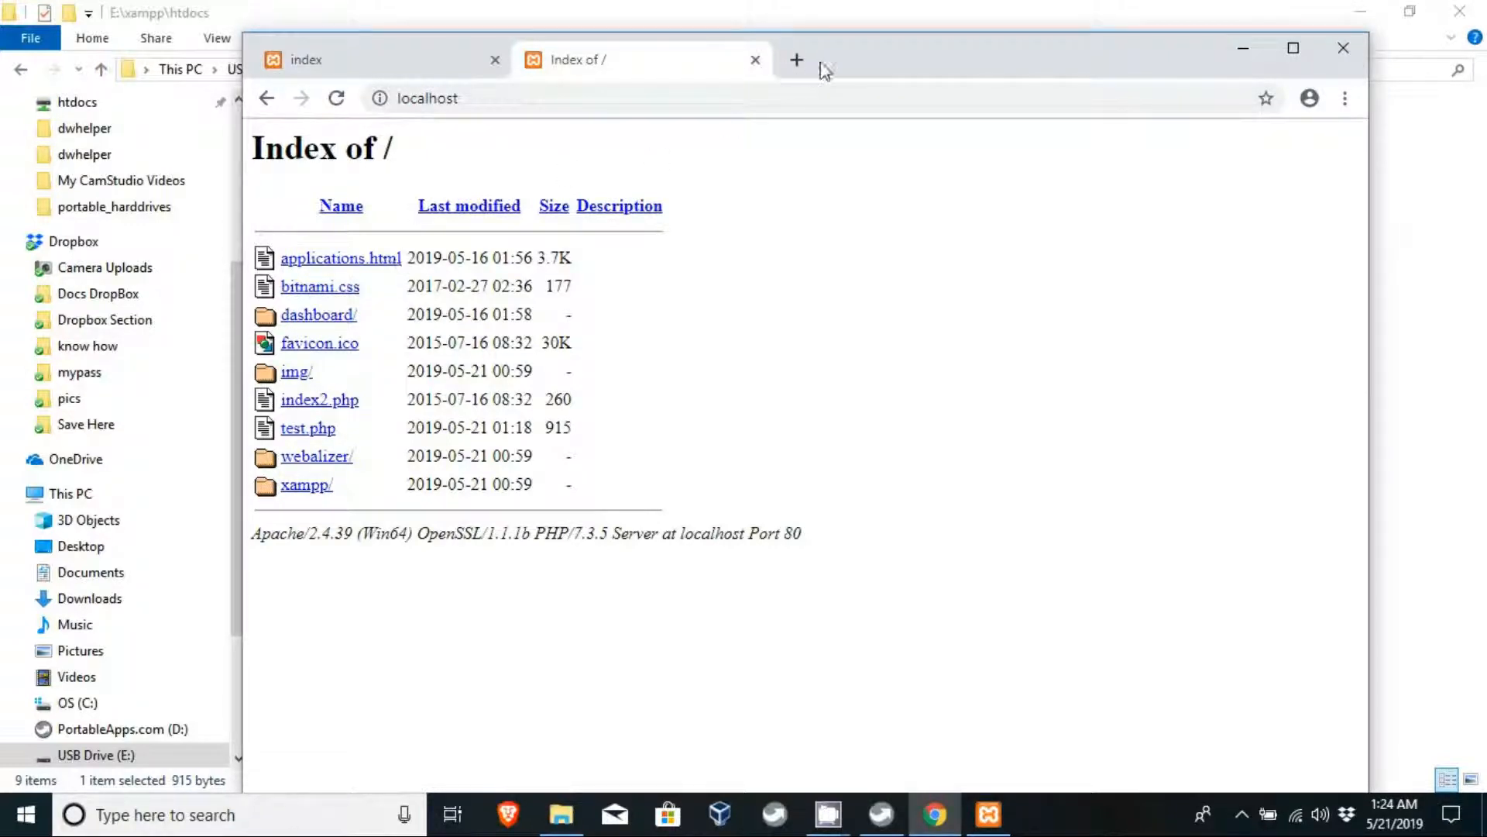
left_click_drag(863, 63, 1219, 78)
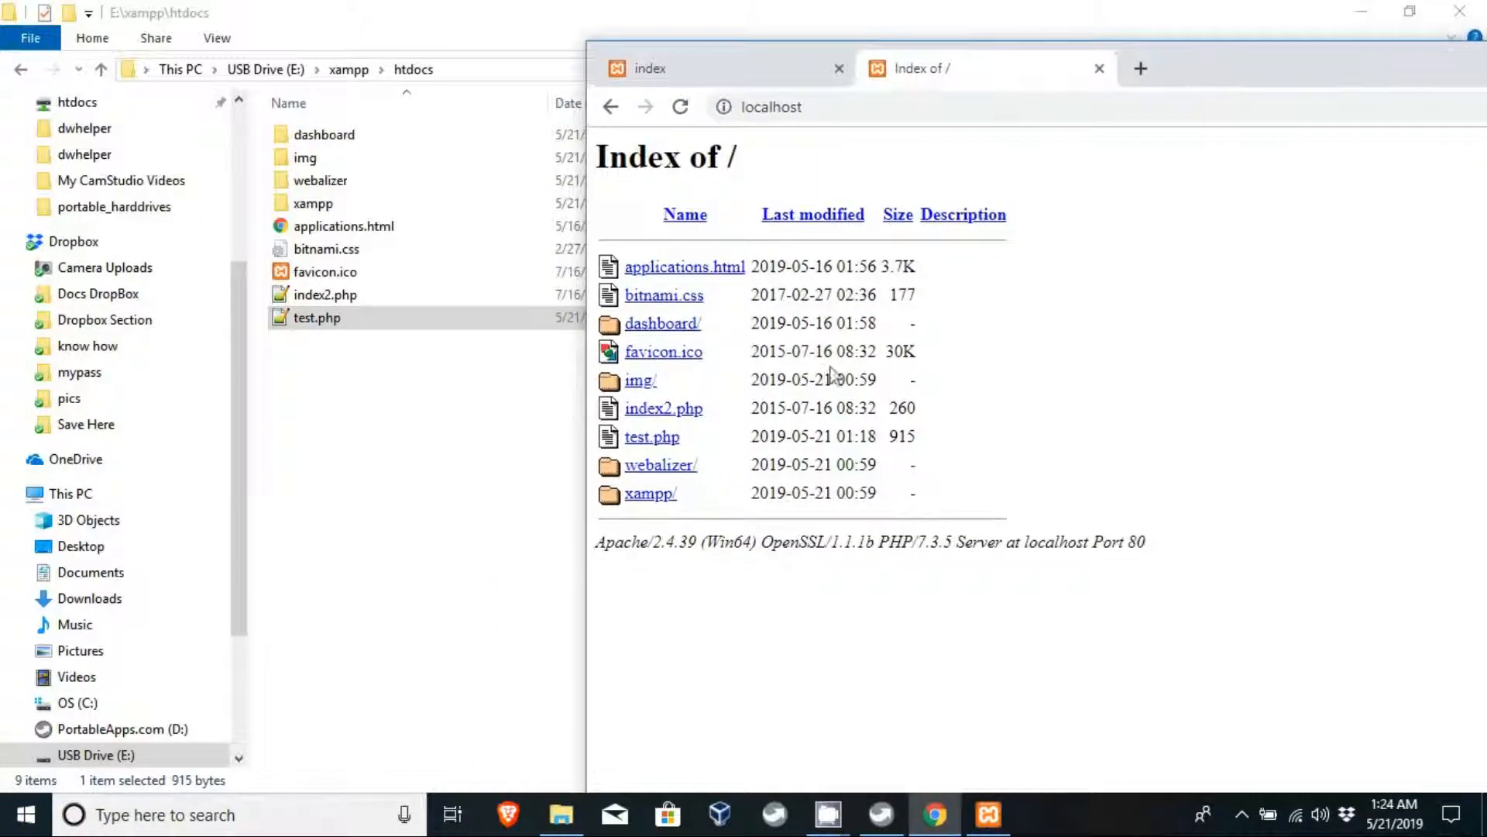
left_click_drag(371, 21, 4, 225)
Create a folder named test in htdocs and open it.
right_click(287, 399)
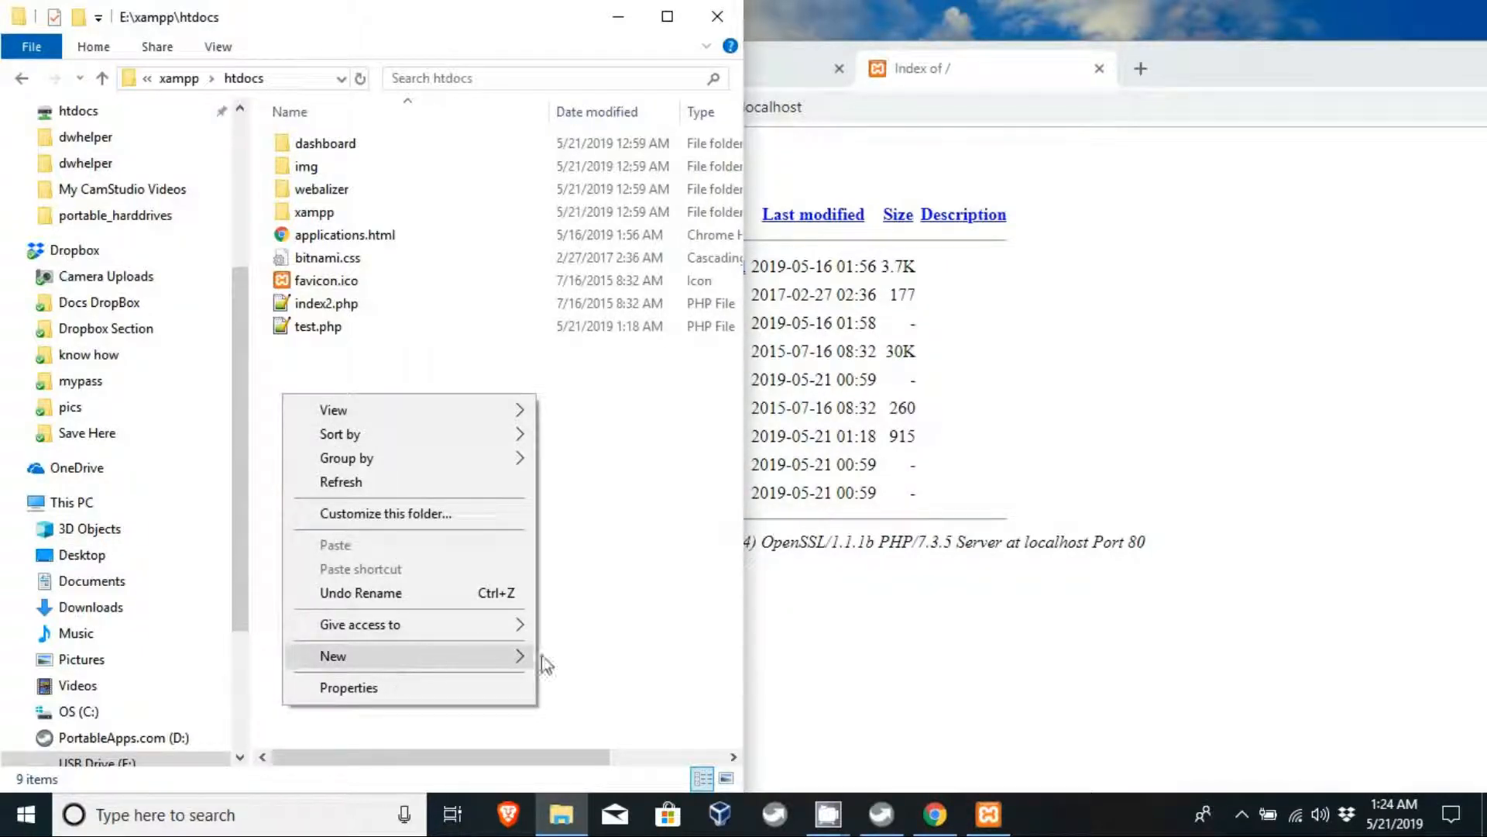
mouse_move(495, 656)
left_click(588, 382)
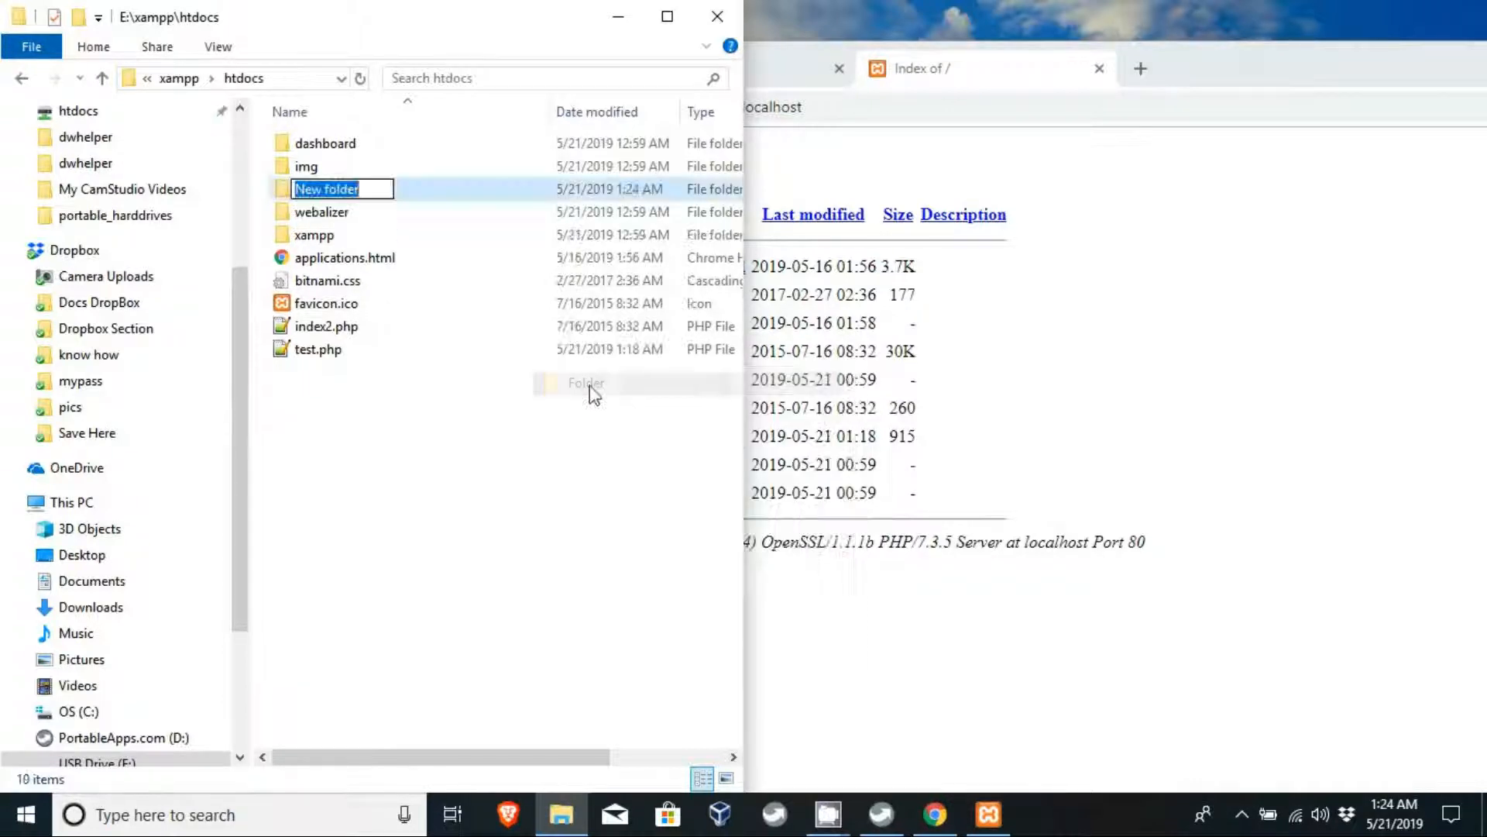
type("test")
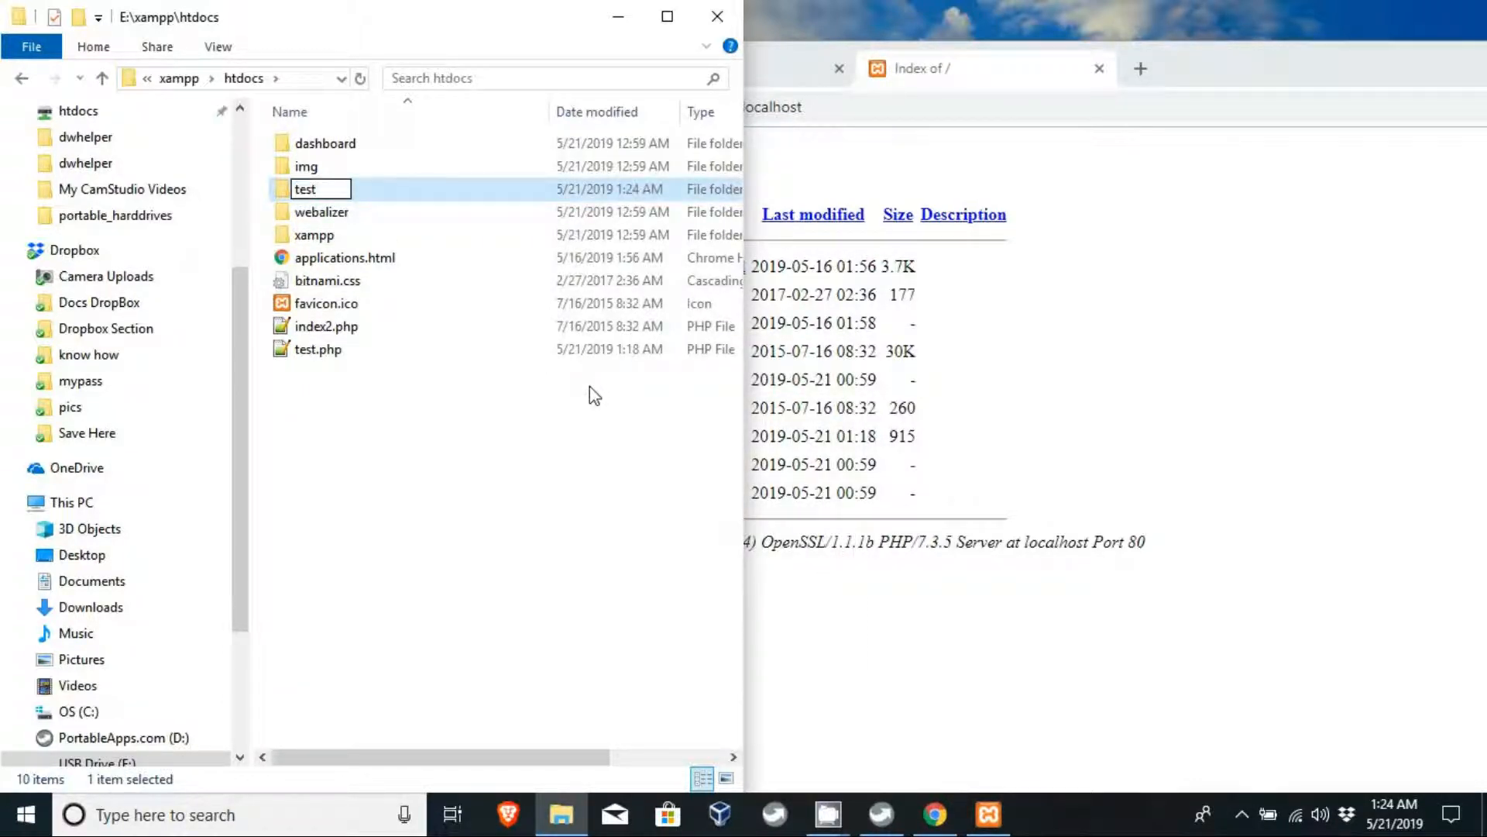
key("Return")
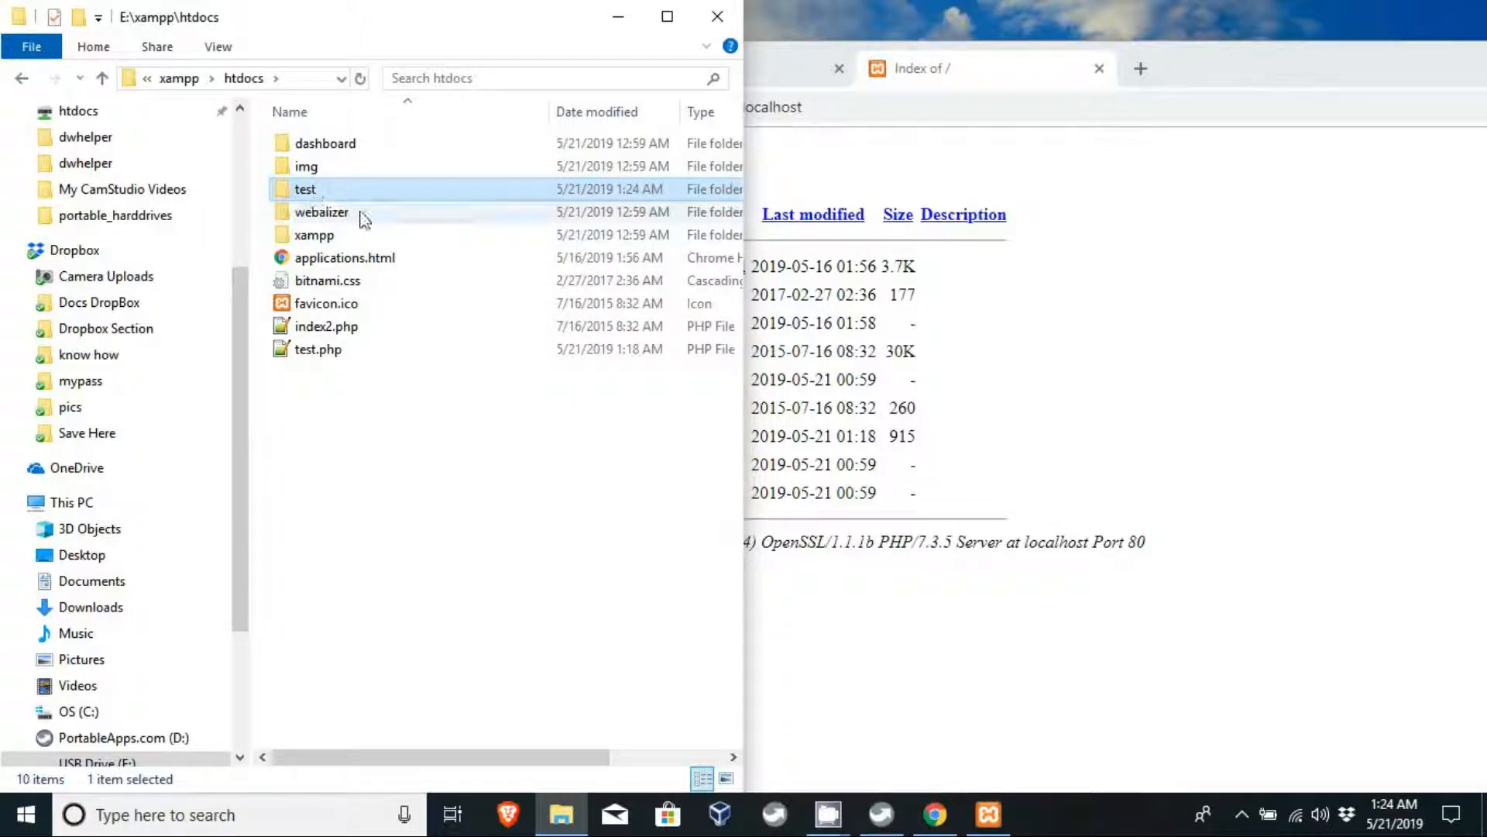
double_click(306, 190)
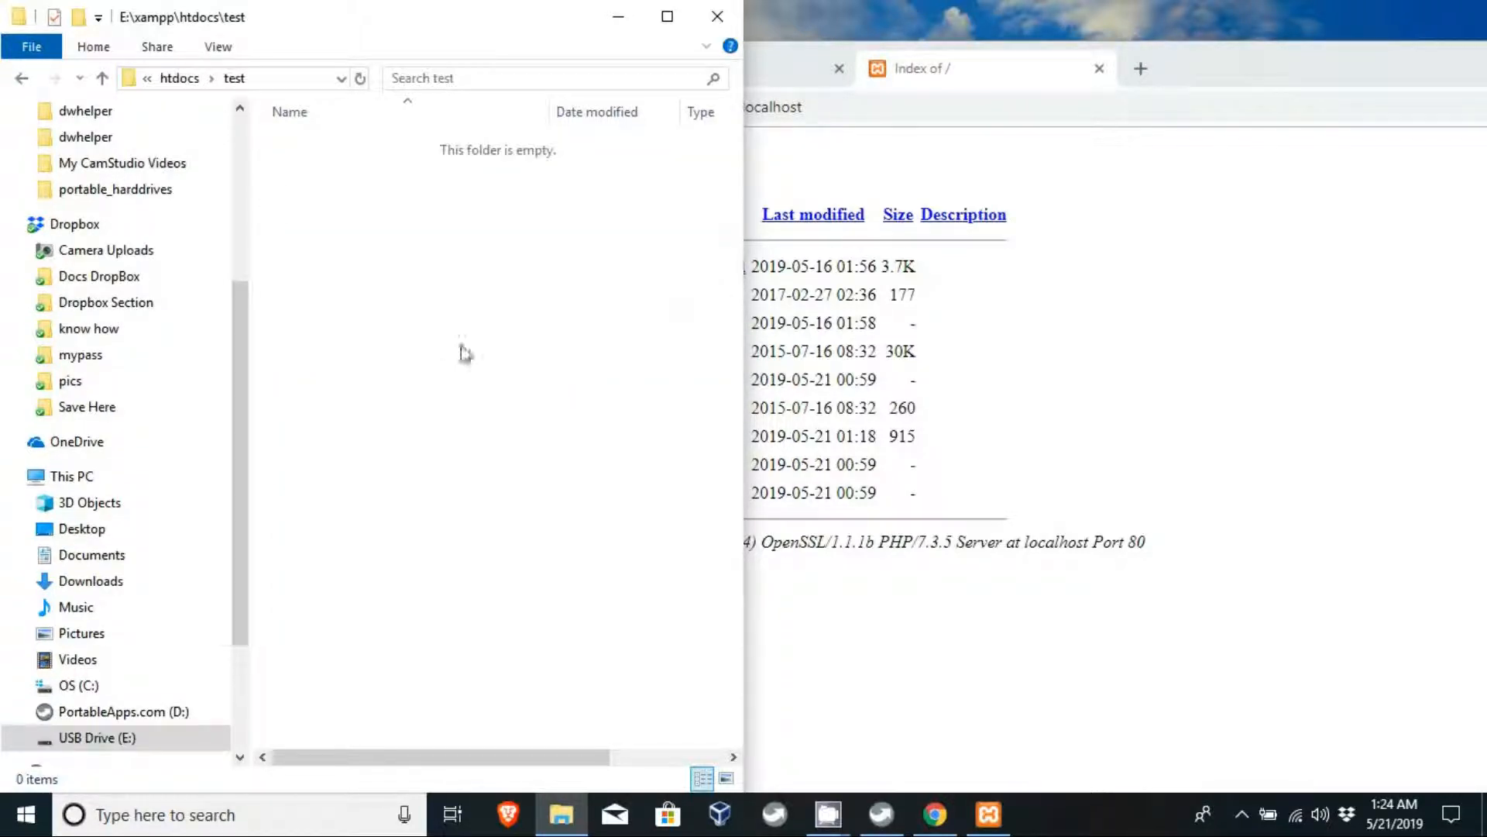
Reload the localhost listing in Chrome and open the test/ directory.
left_click(1108, 267)
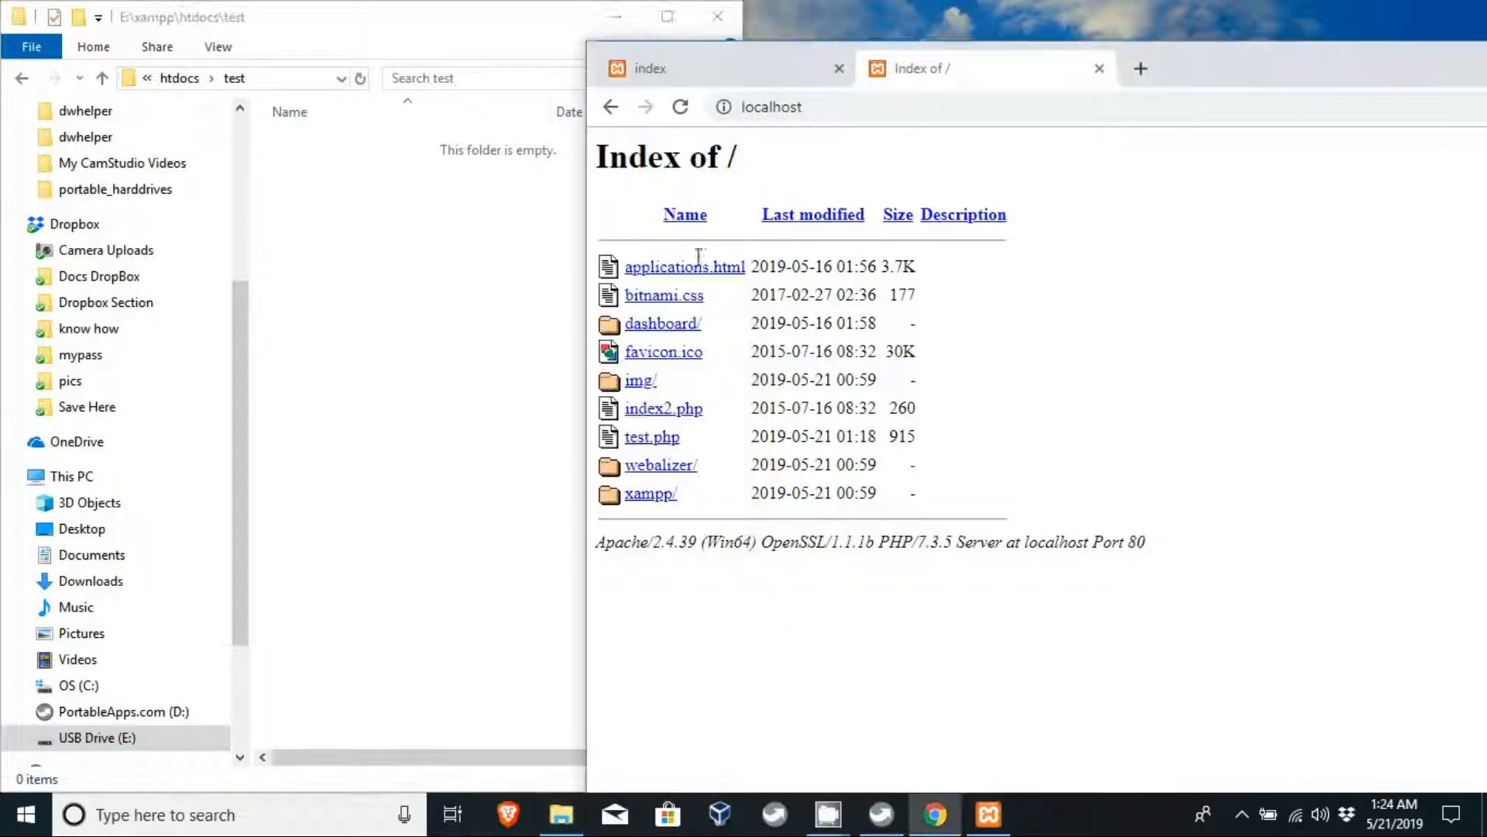
left_click(680, 106)
left_click(639, 465)
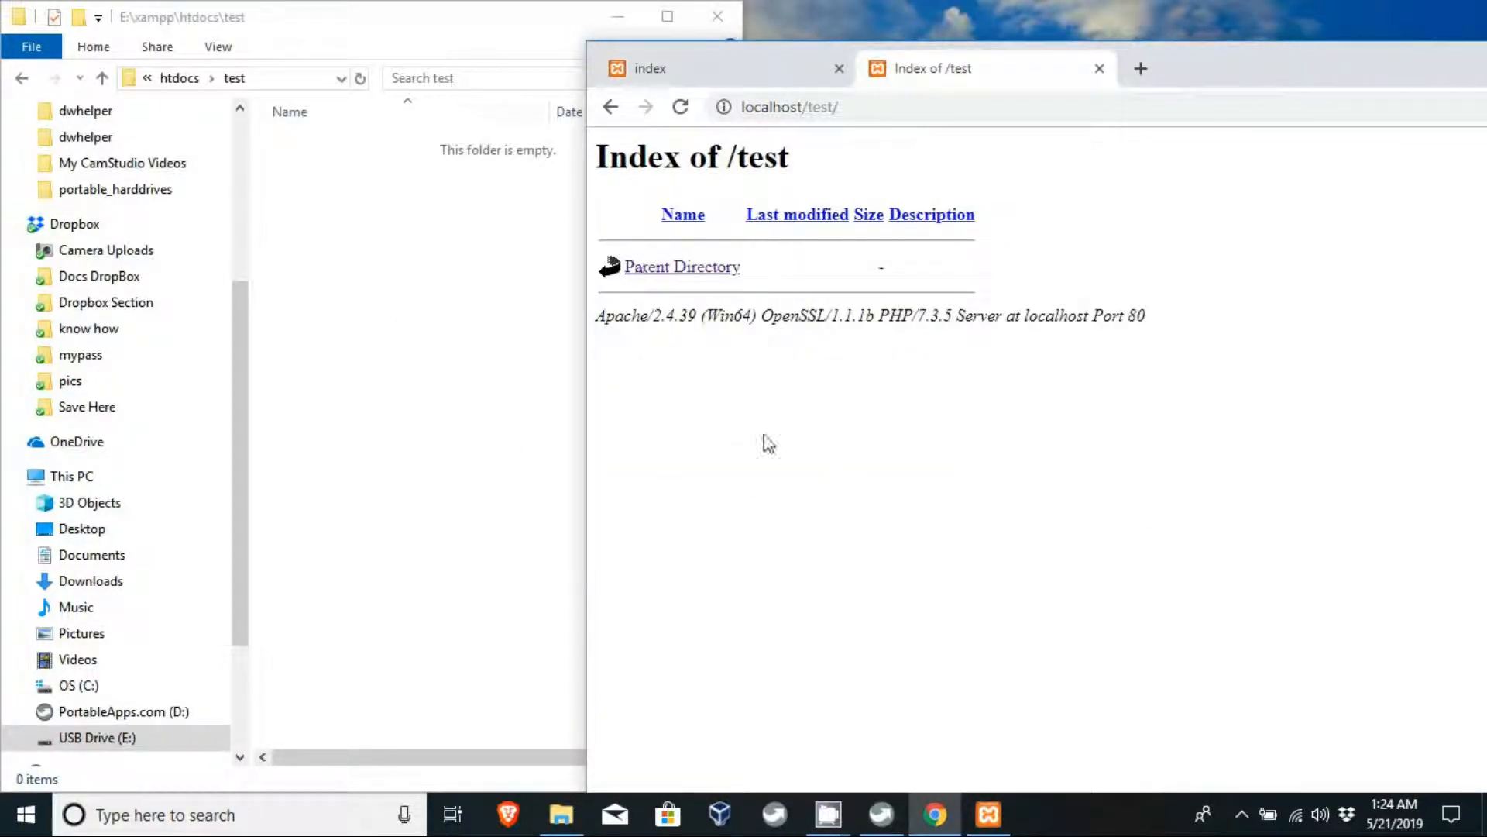
Create a text document renamed helloworld.php in the test folder, accept the extension change, and open the file in Notepad++.
left_click(271, 245)
right_click(303, 223)
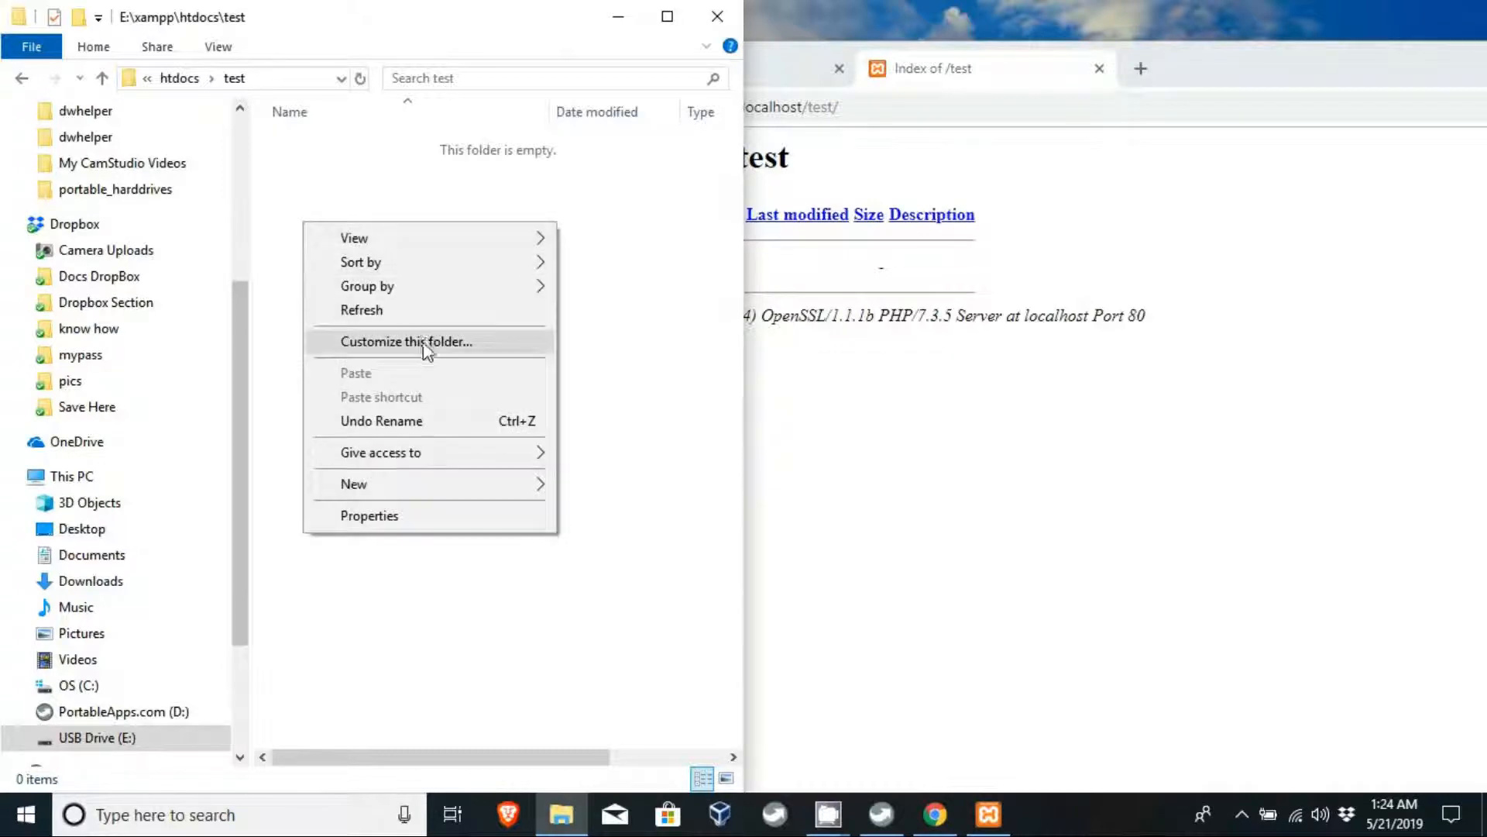
left_click(519, 482)
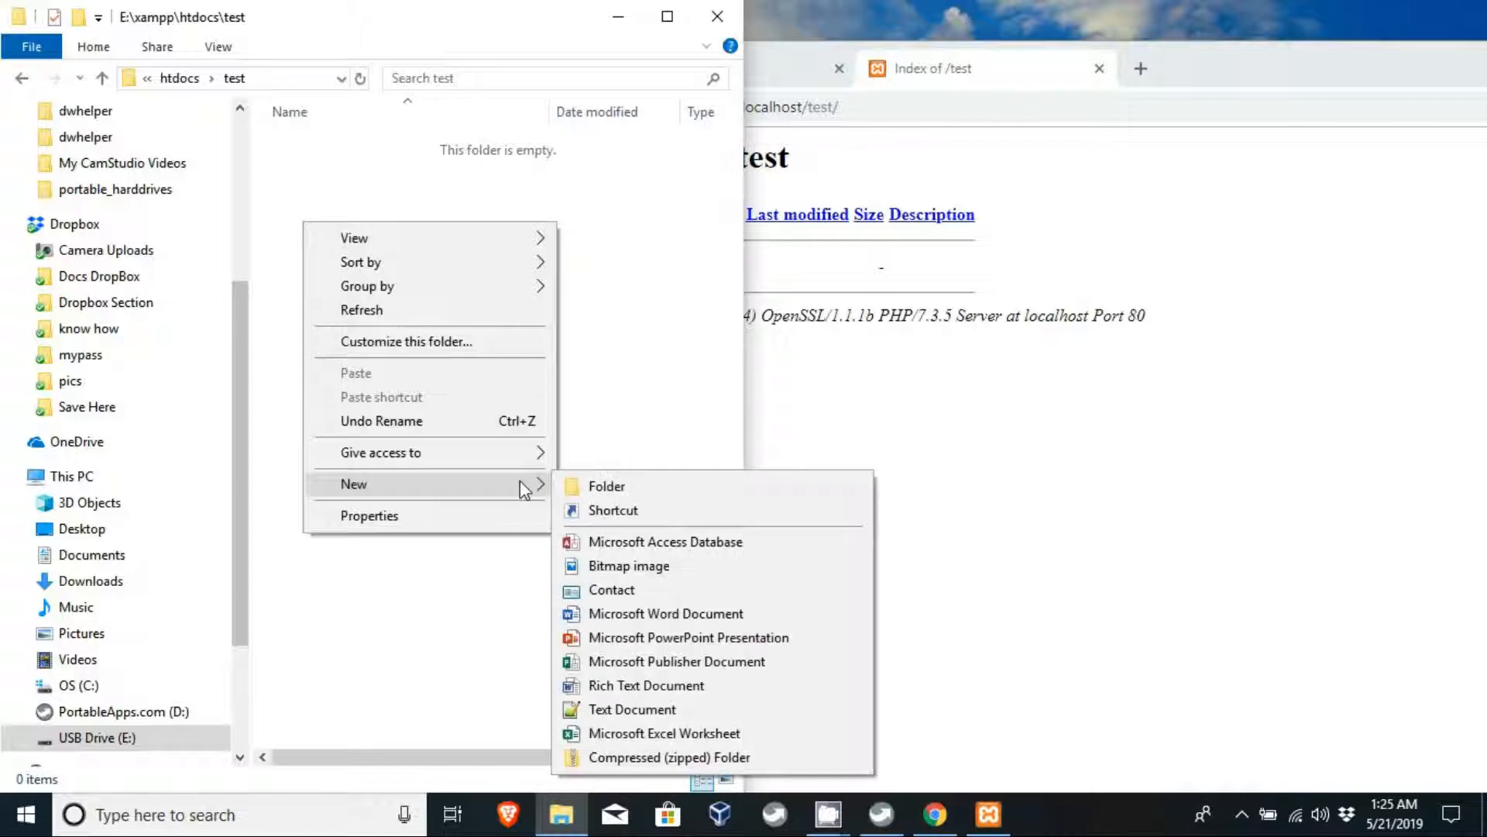
left_click(640, 708)
key("BackSpace")
key("Delete")
key("Delete")
key("Delete")
key("Delete")
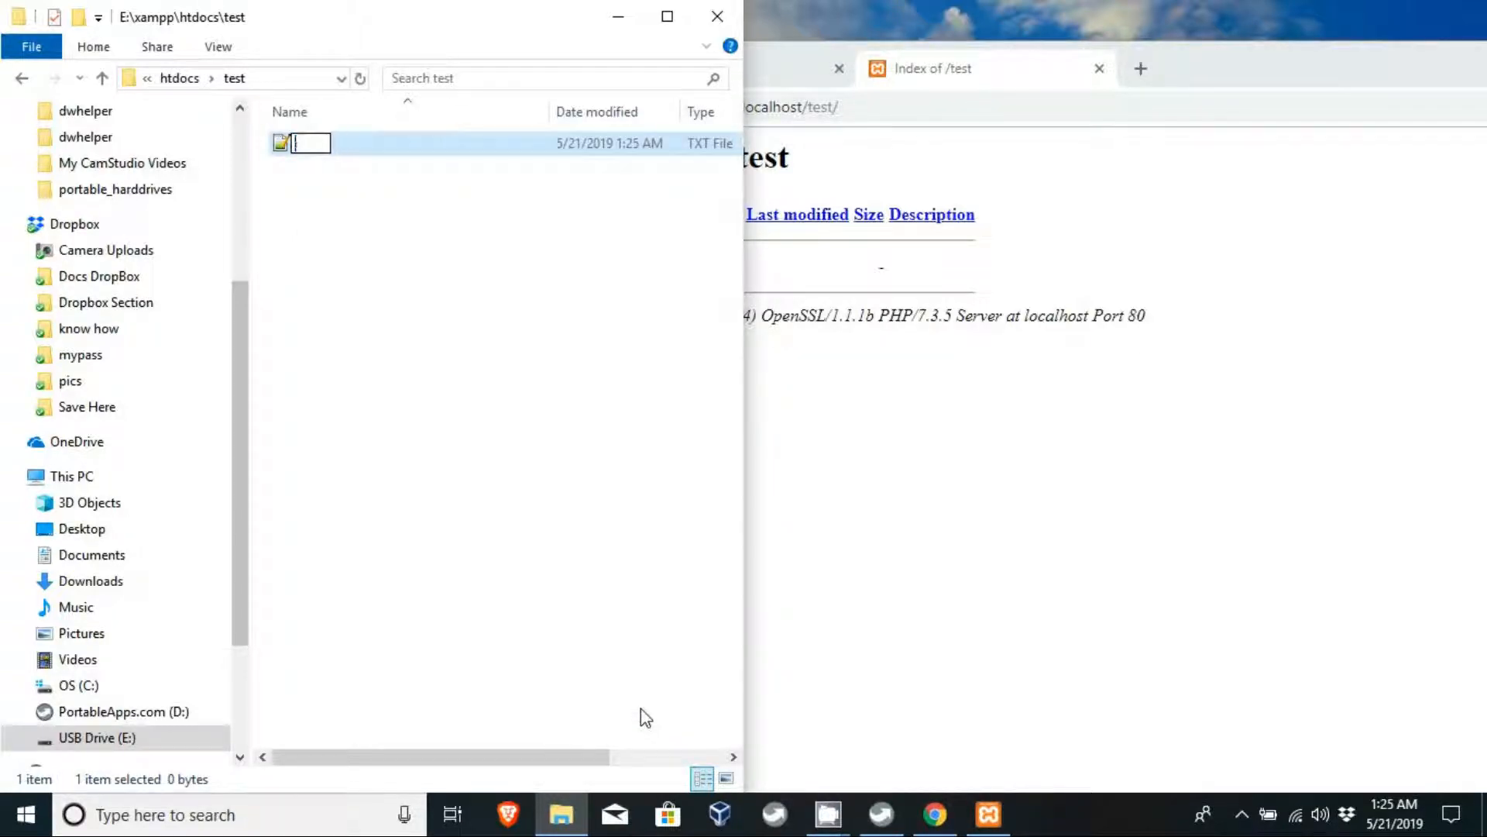
type("hellolwor")
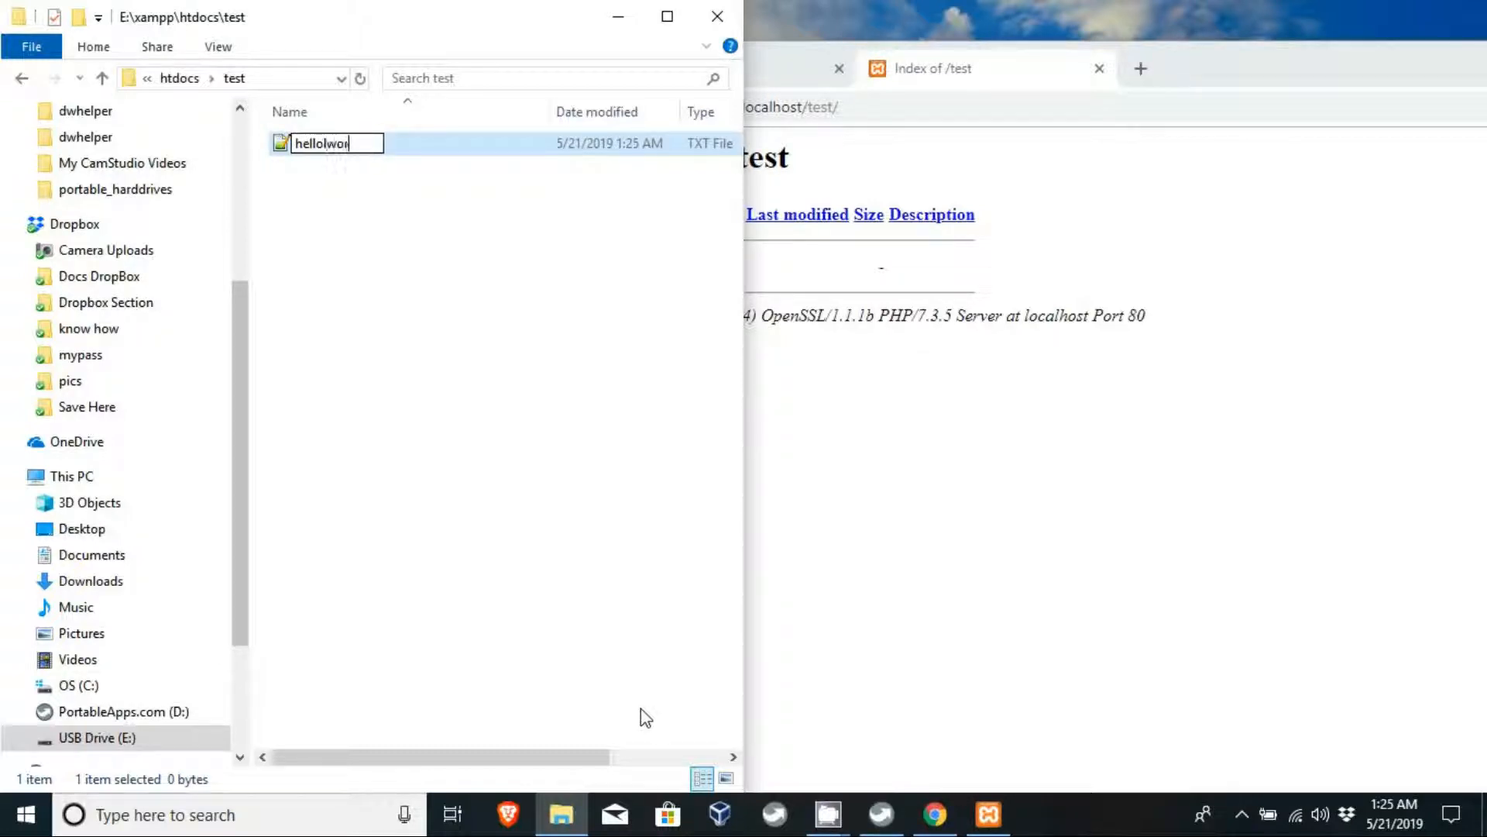
key("BackSpace")
key("BackSpace")
key("BackSpace")
key("BackSpace")
type("world.php")
key("Return")
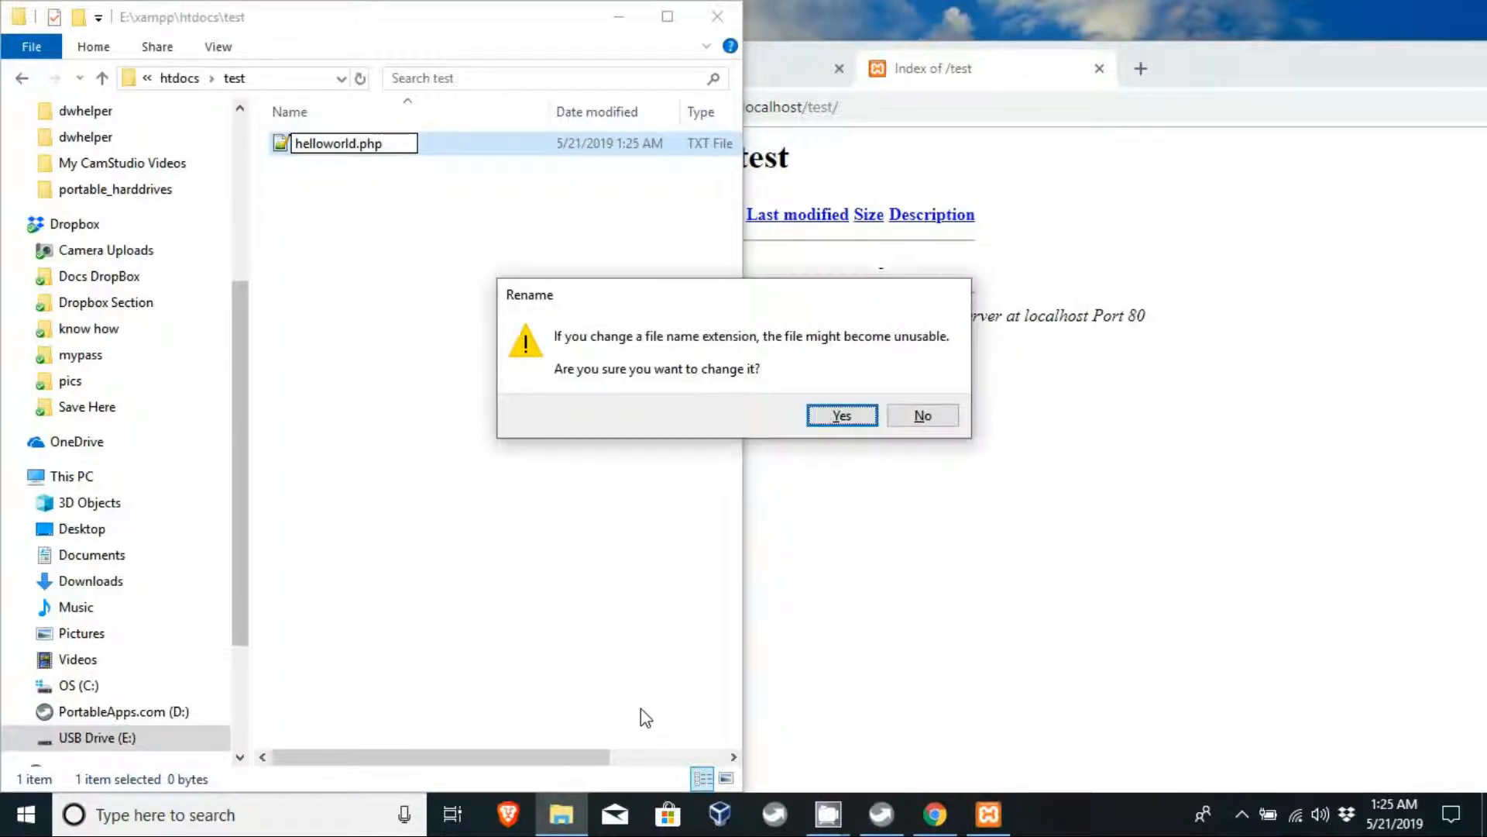
key("Return")
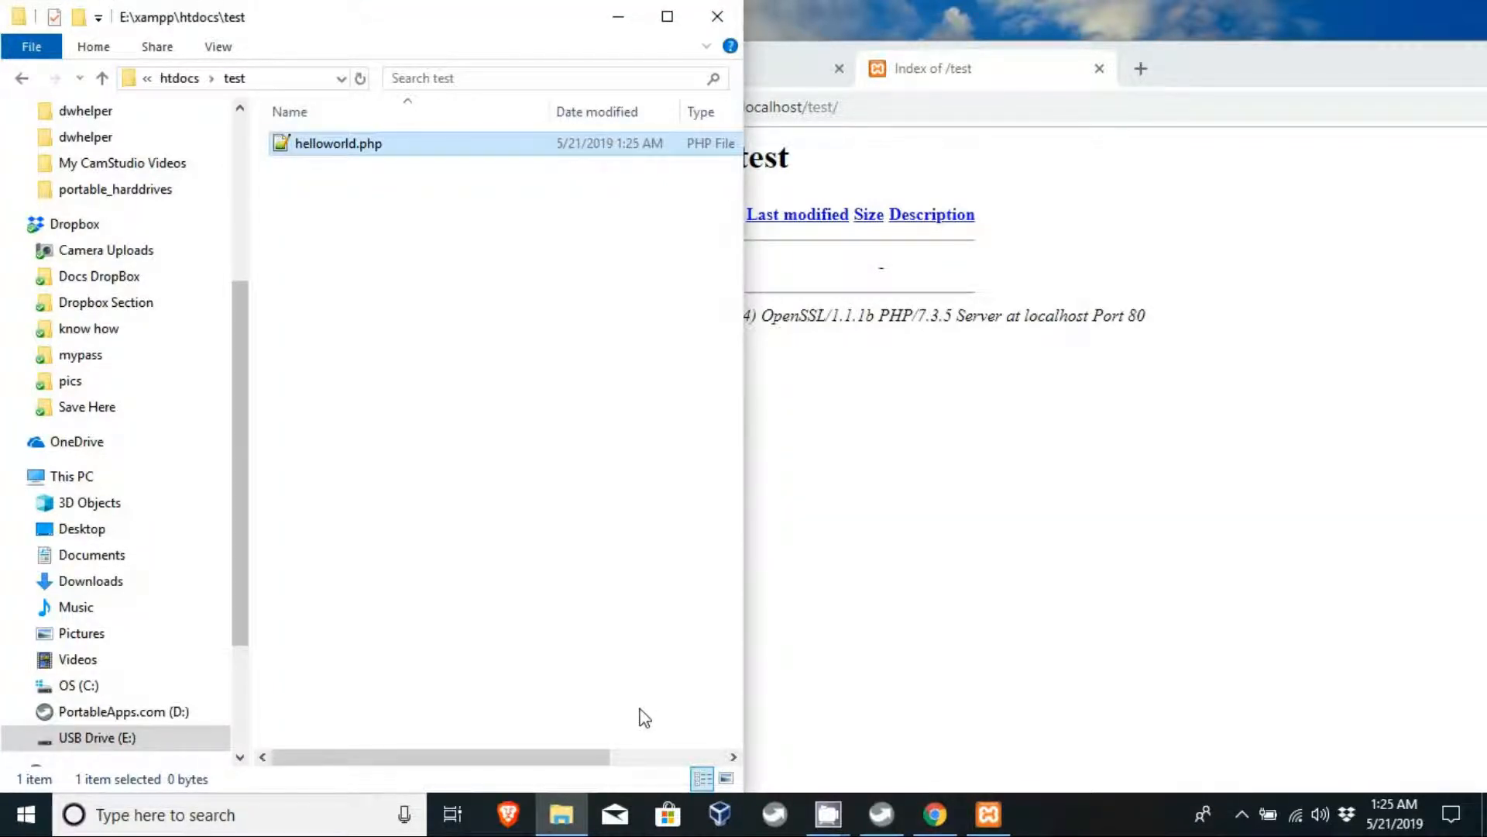
key("Return")
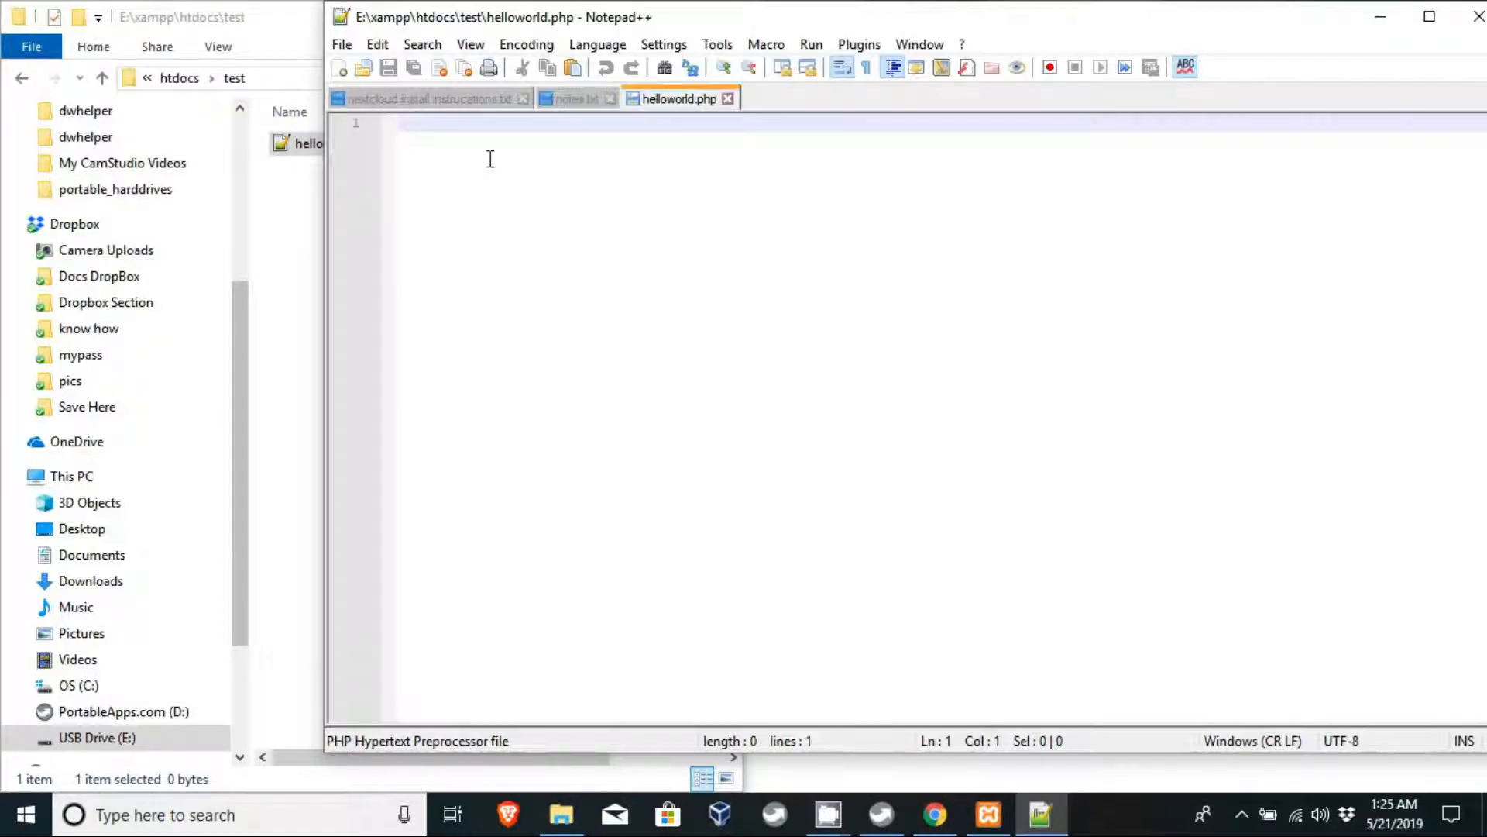
Enter the opening <?php and closing ?> tags in helloworld.php, leaving several blank lines between them.
type("<?")
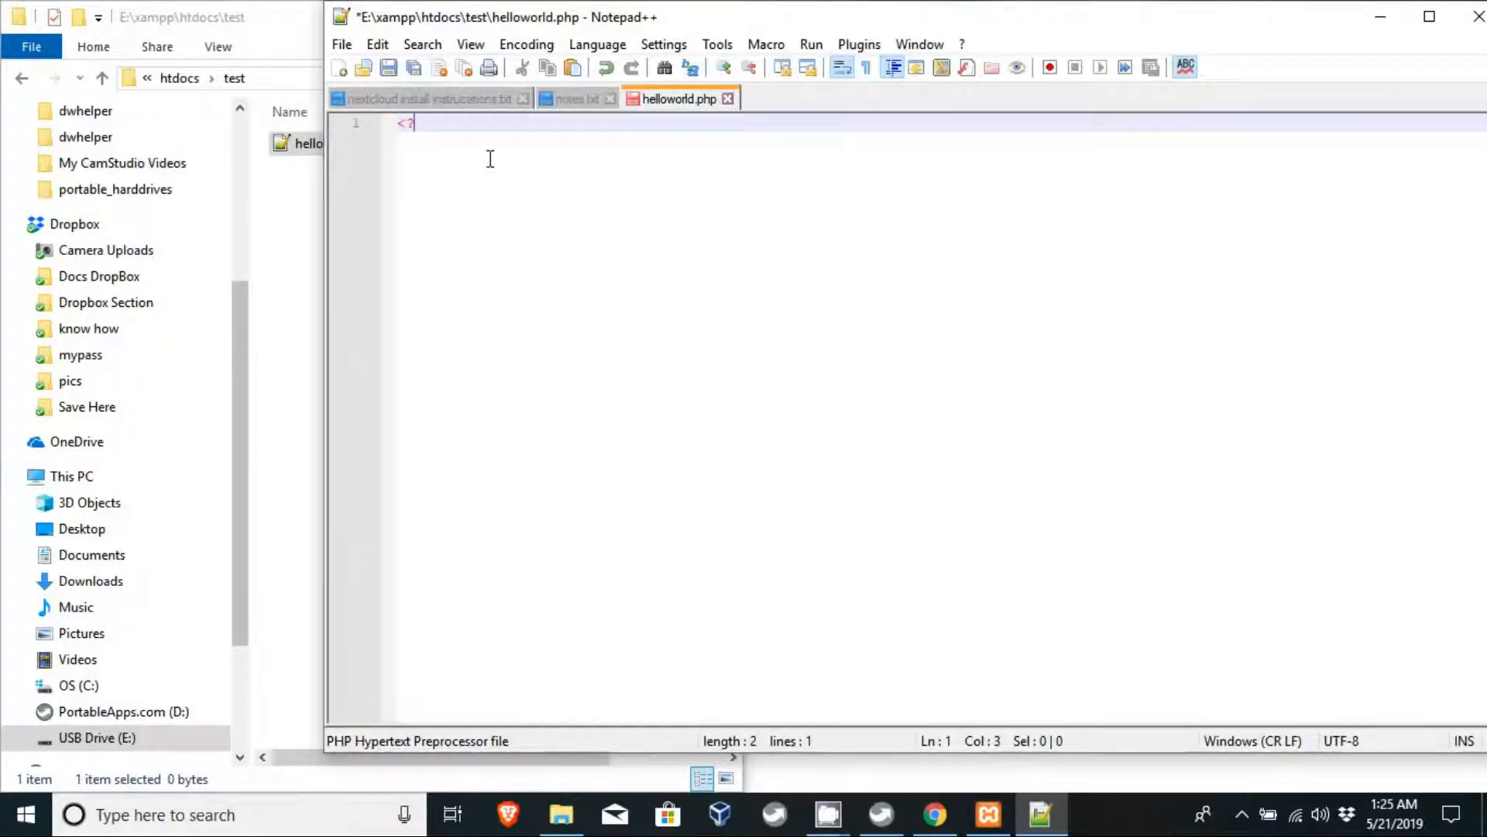
type("php")
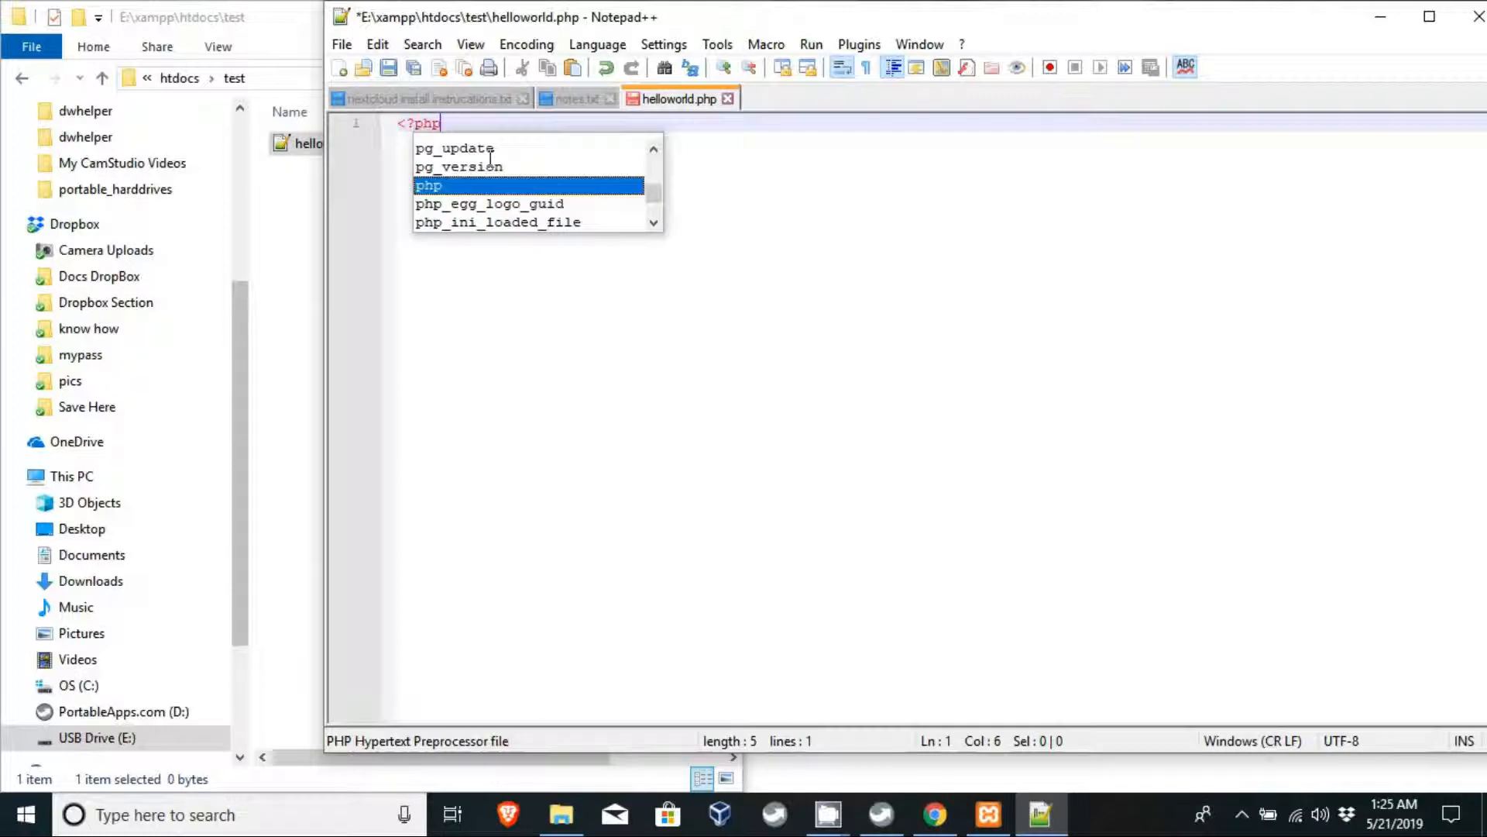
key("Return")
key("Return")
key("Return")
key("Return")
key("Return")
key("Return")
key("Return")
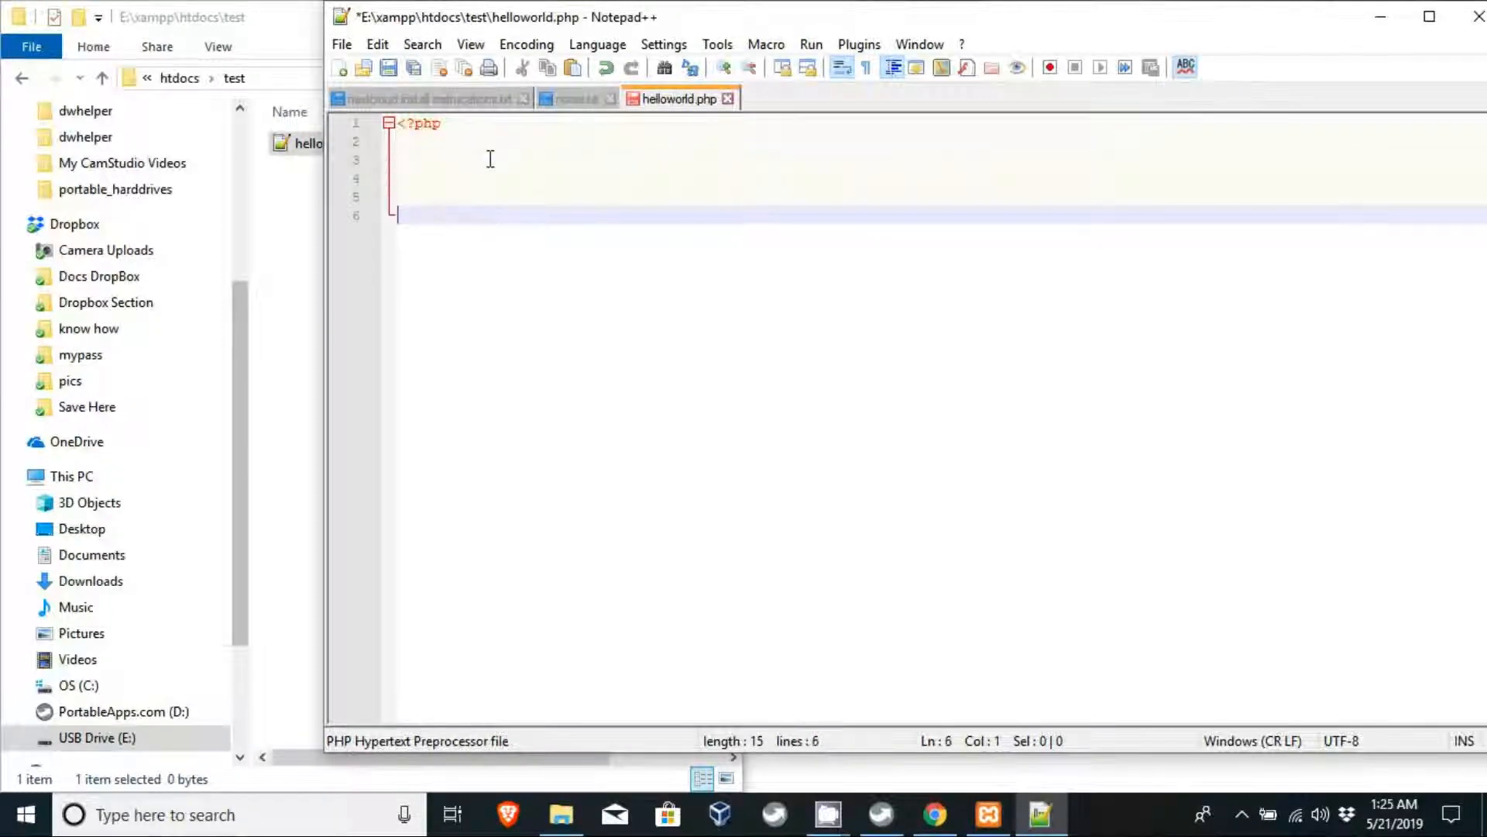
key("Up")
key("Up")
key("Up")
key("Up")
key("Up")
Between the PHP tags, add the variable assignments $a = 1; and $b=2; on separate lines.
type("$a")
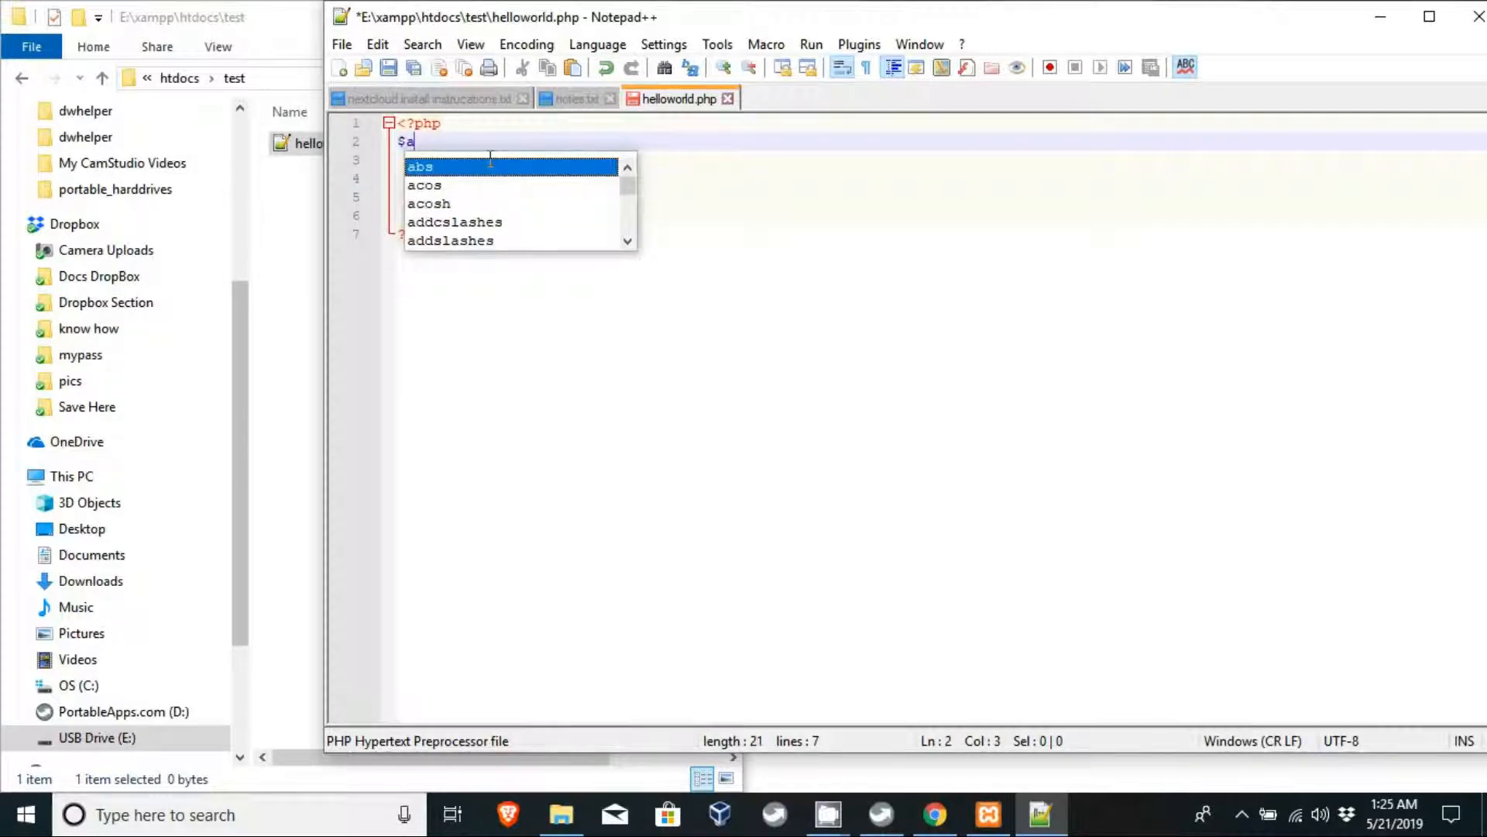
type(" = 1;")
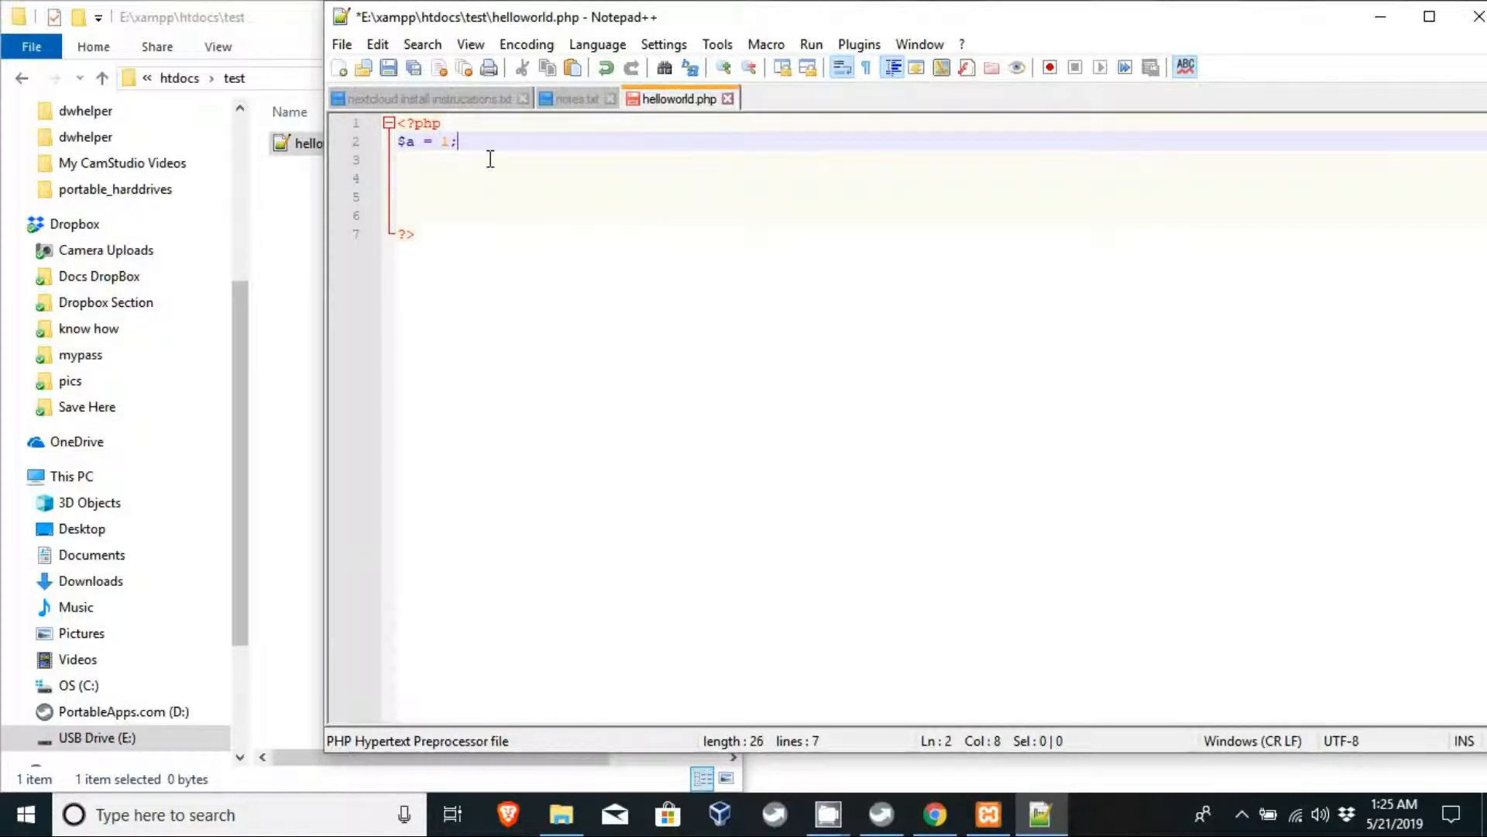
key("Return")
type("$=")
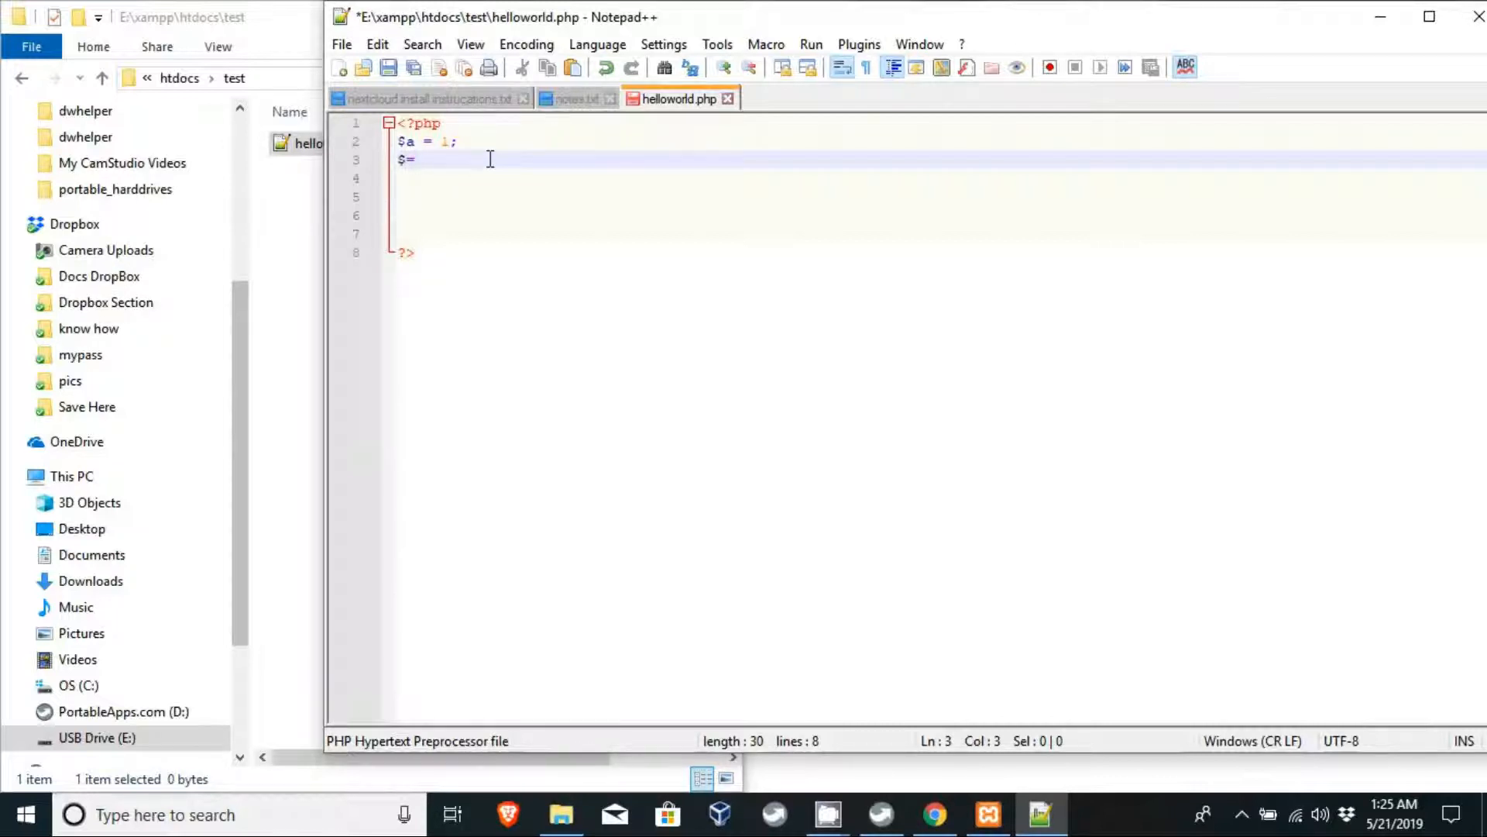
key("Left")
key("Left")
key("Left")
type("b")
left_click(490, 159)
Below the $b assignment, add a line that sums both variables: $c=$a+$b;.
key("Return")
type("$c=")
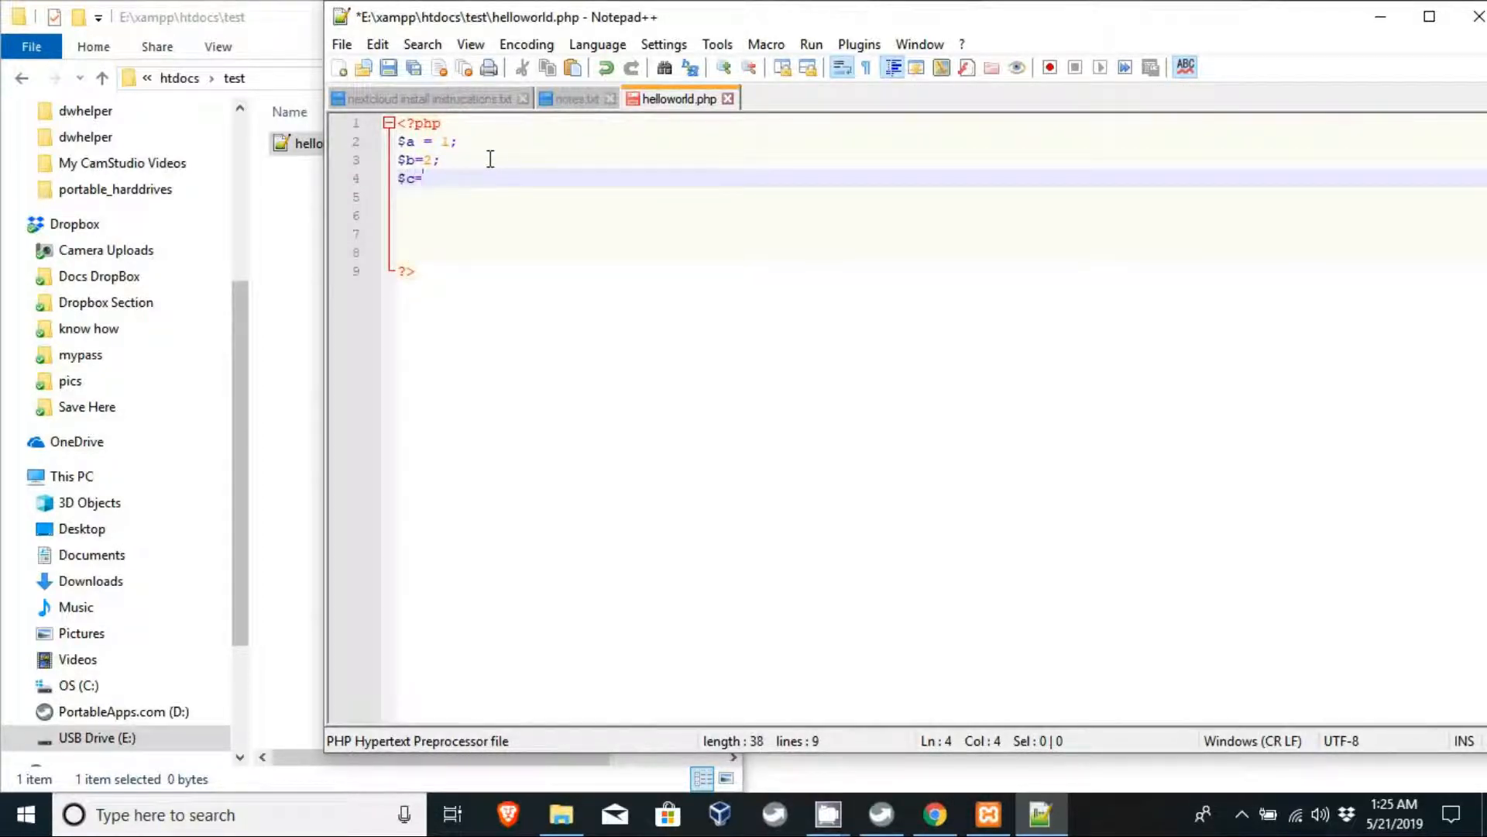
type("$a+$b;")
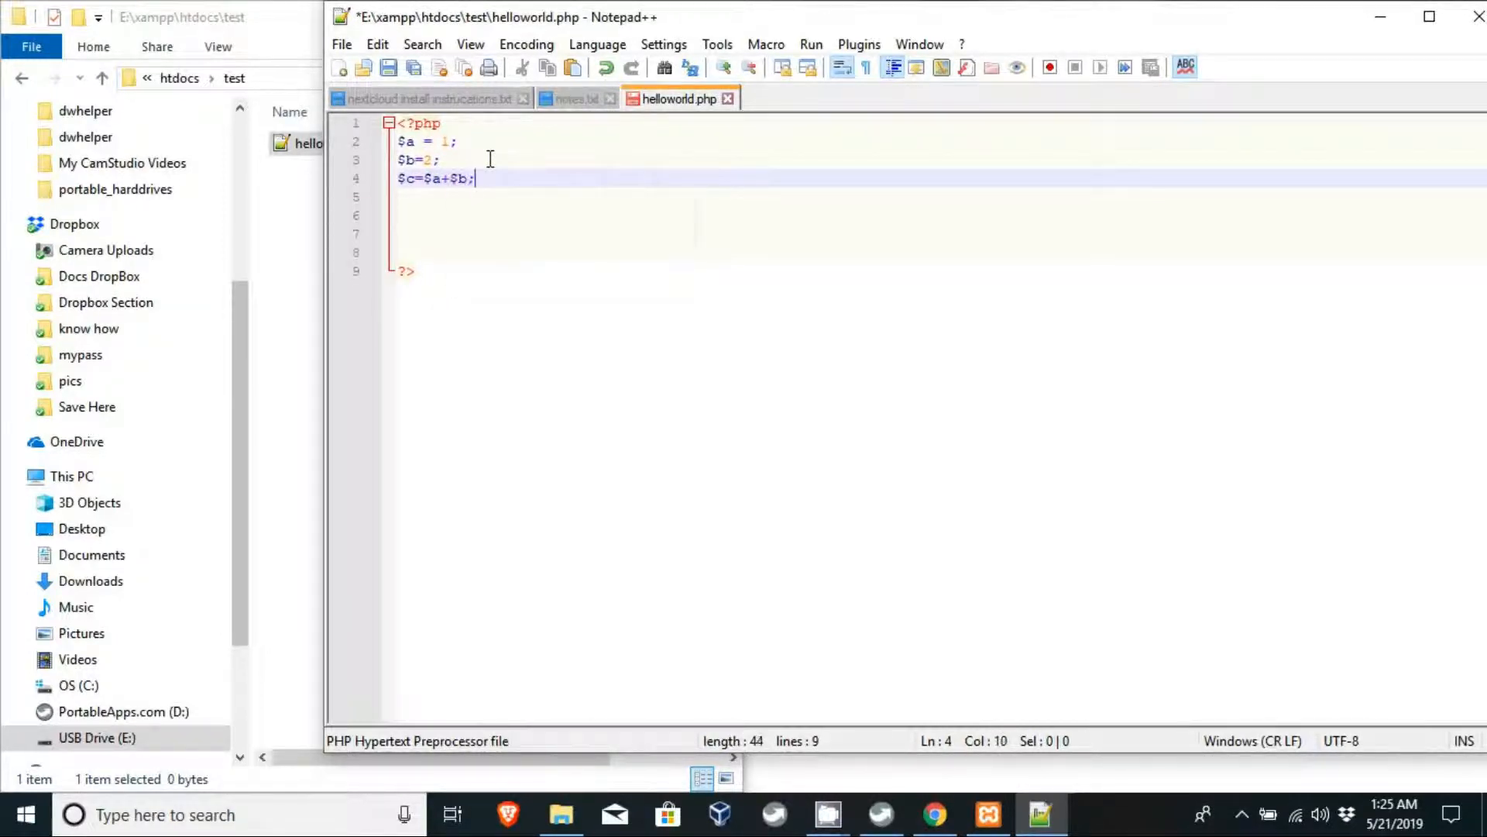
Add the line echo "$c"; below the sum and save helloworld.php.
key("Return")
type("echo \"\";")
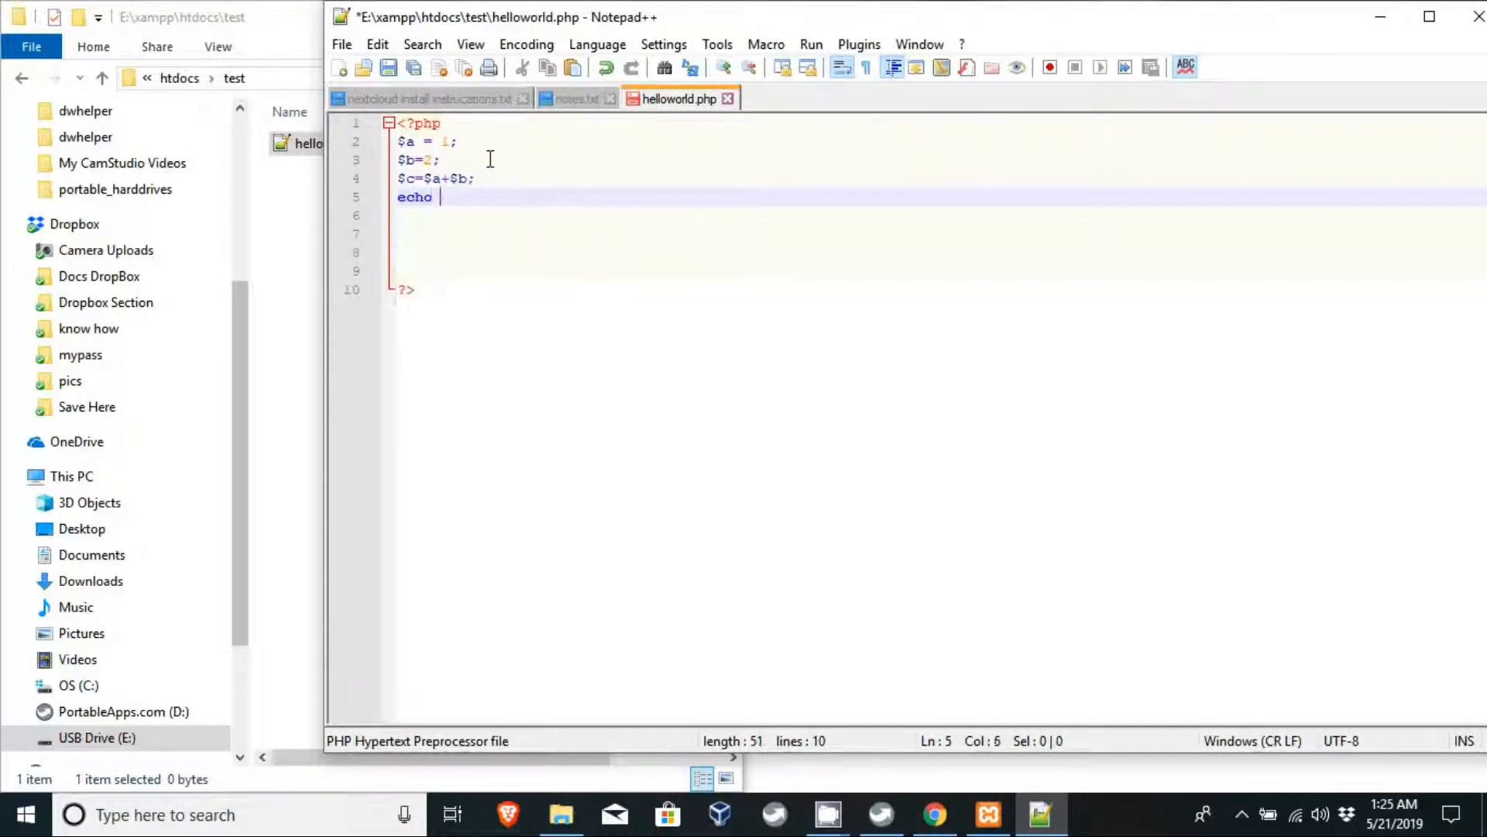
key("Left")
key("Left")
type("$c")
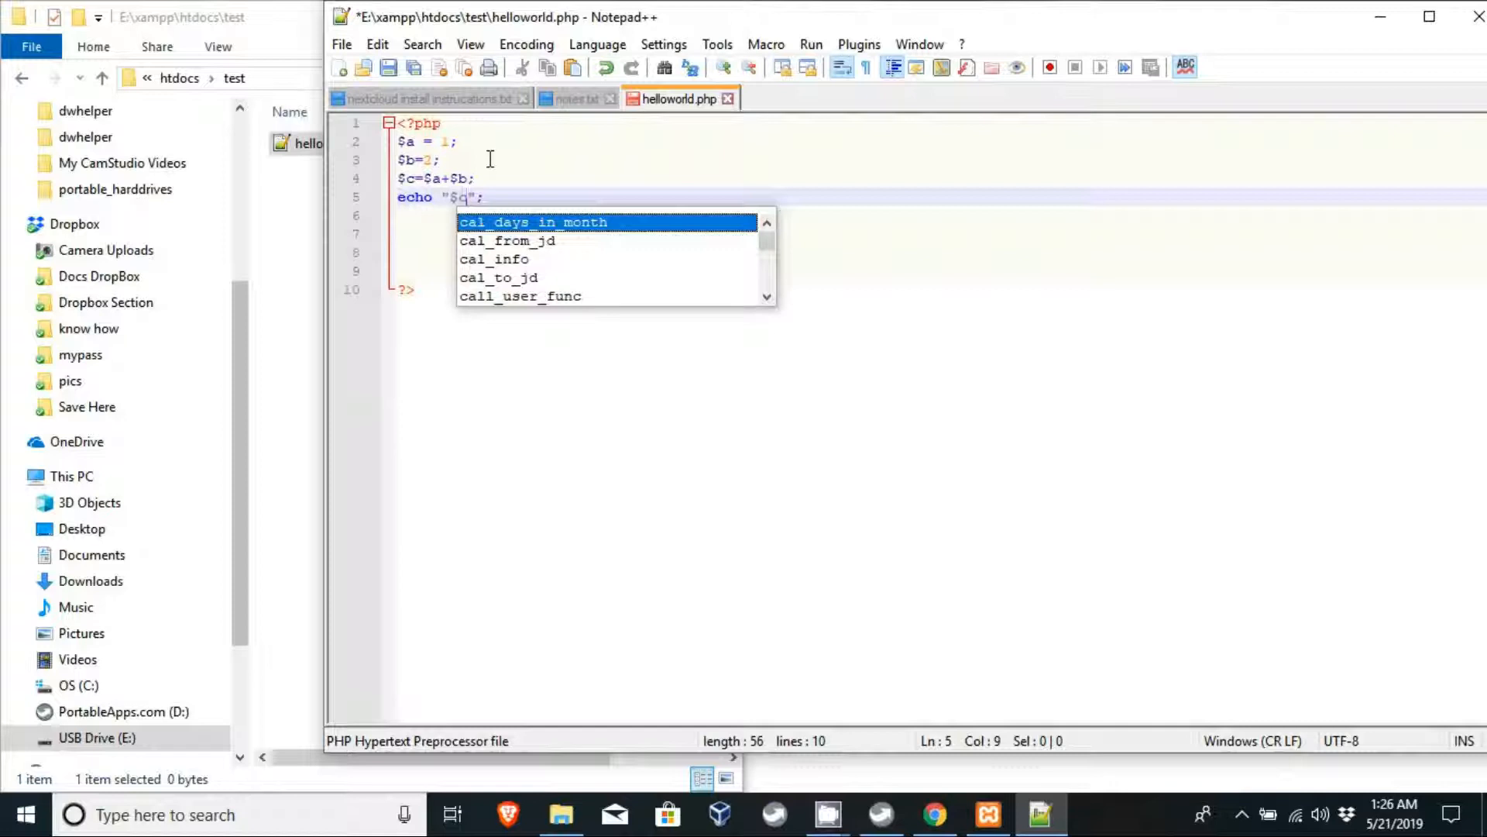
key("Left")
key("BackSpace")
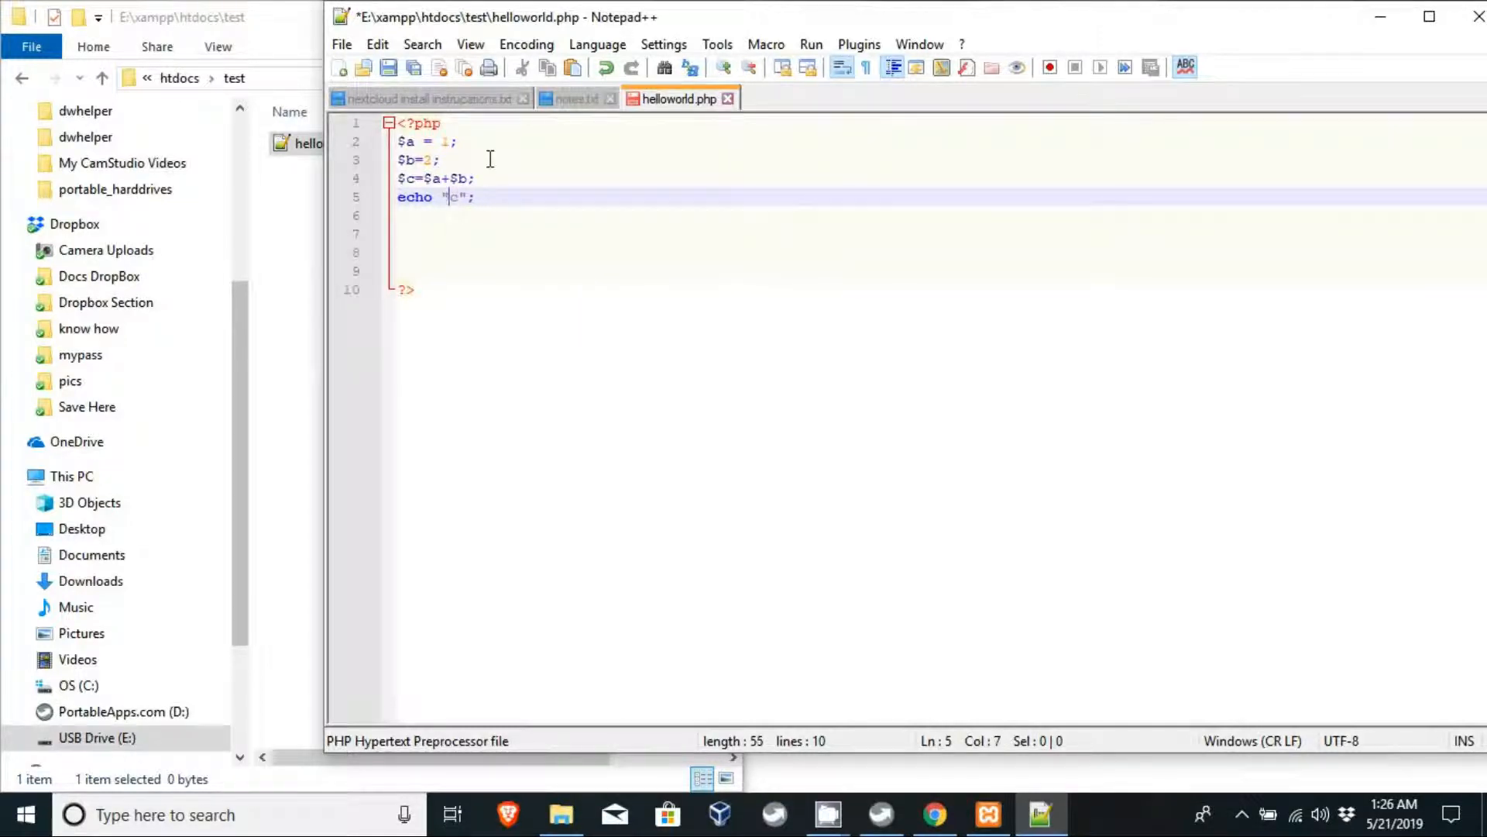
type("$")
key("ctrl+s")
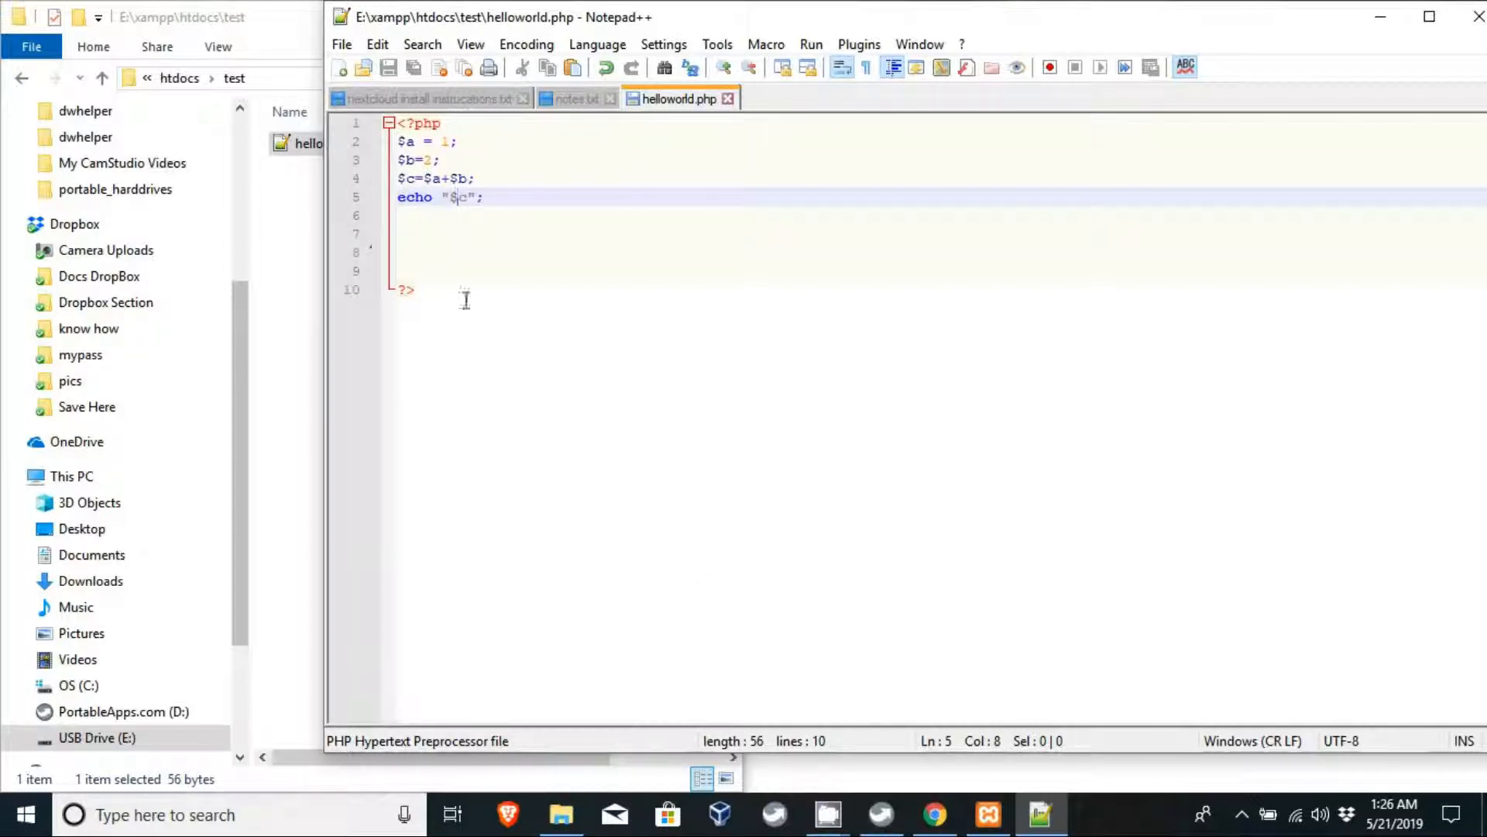
Switch to Chrome, reload the localhost/test/ listing and open helloworld.php from it.
left_click(935, 815)
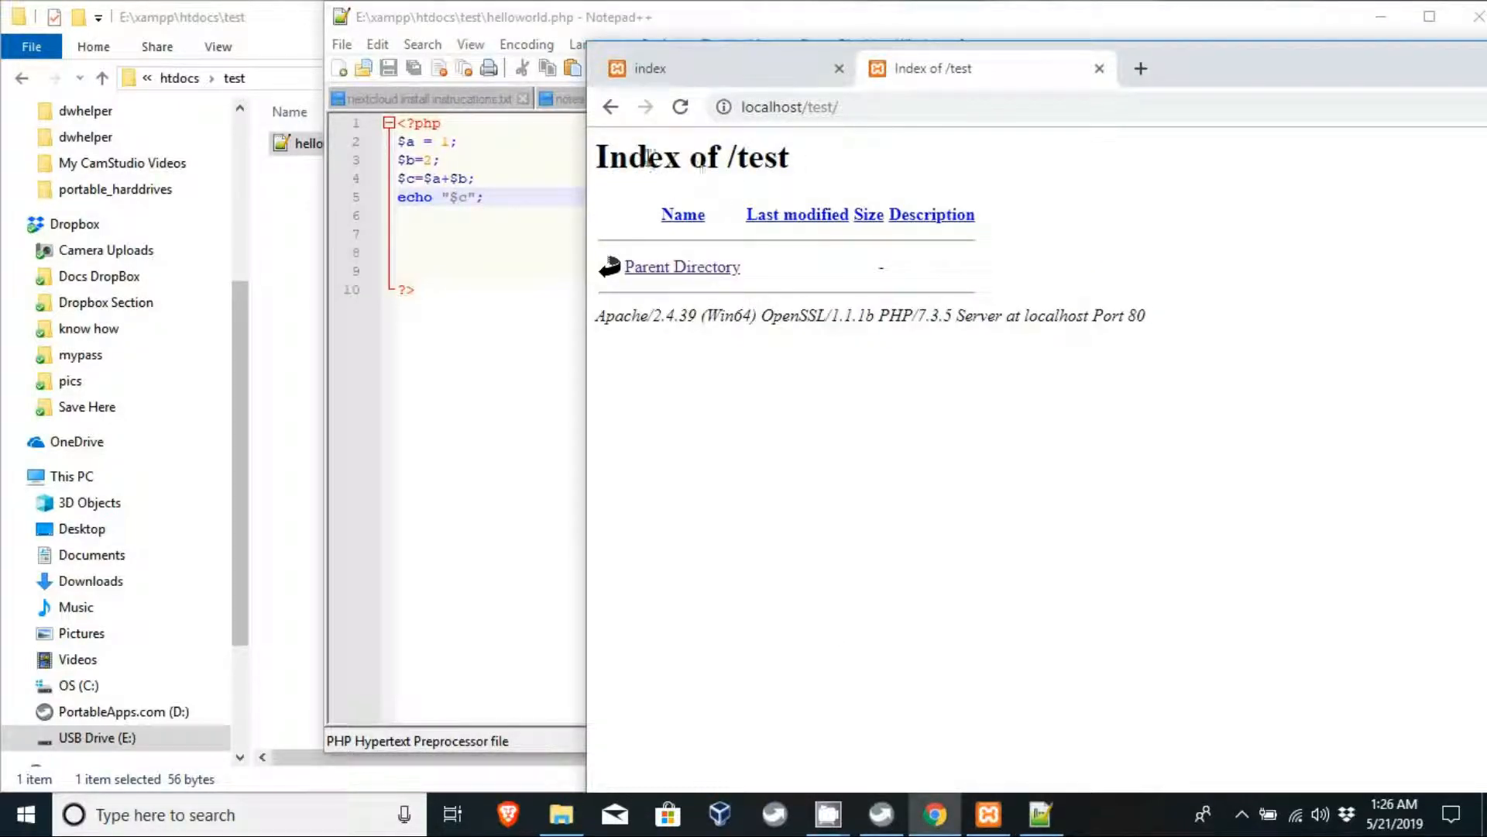
left_click(680, 107)
left_click(664, 295)
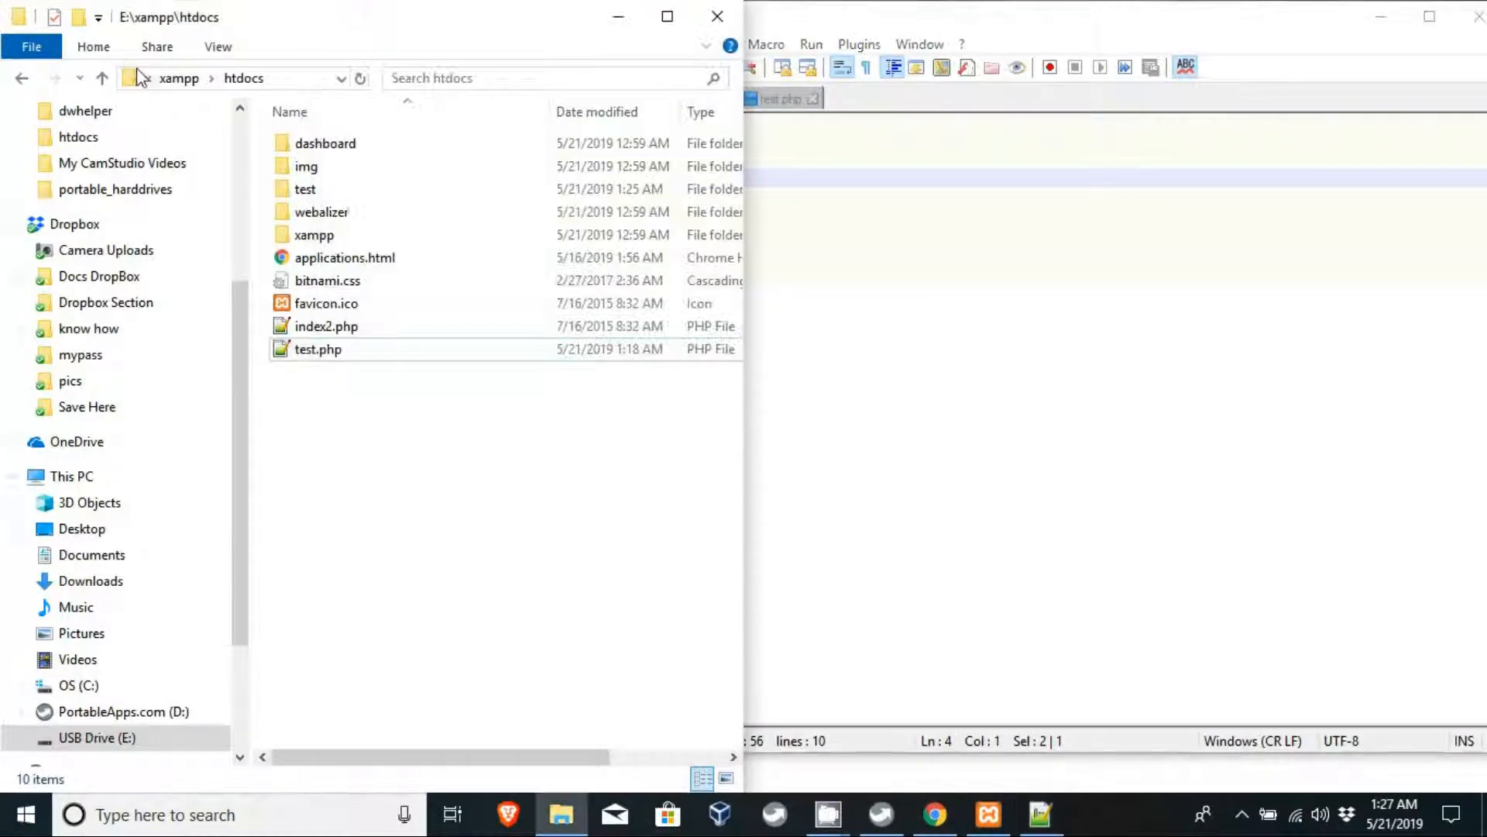
Maximize the File Explorer window showing htdocs, and switch to Chrome and maximize the window with the helloworld.php page.
left_click_drag(318, 16, 454, 17)
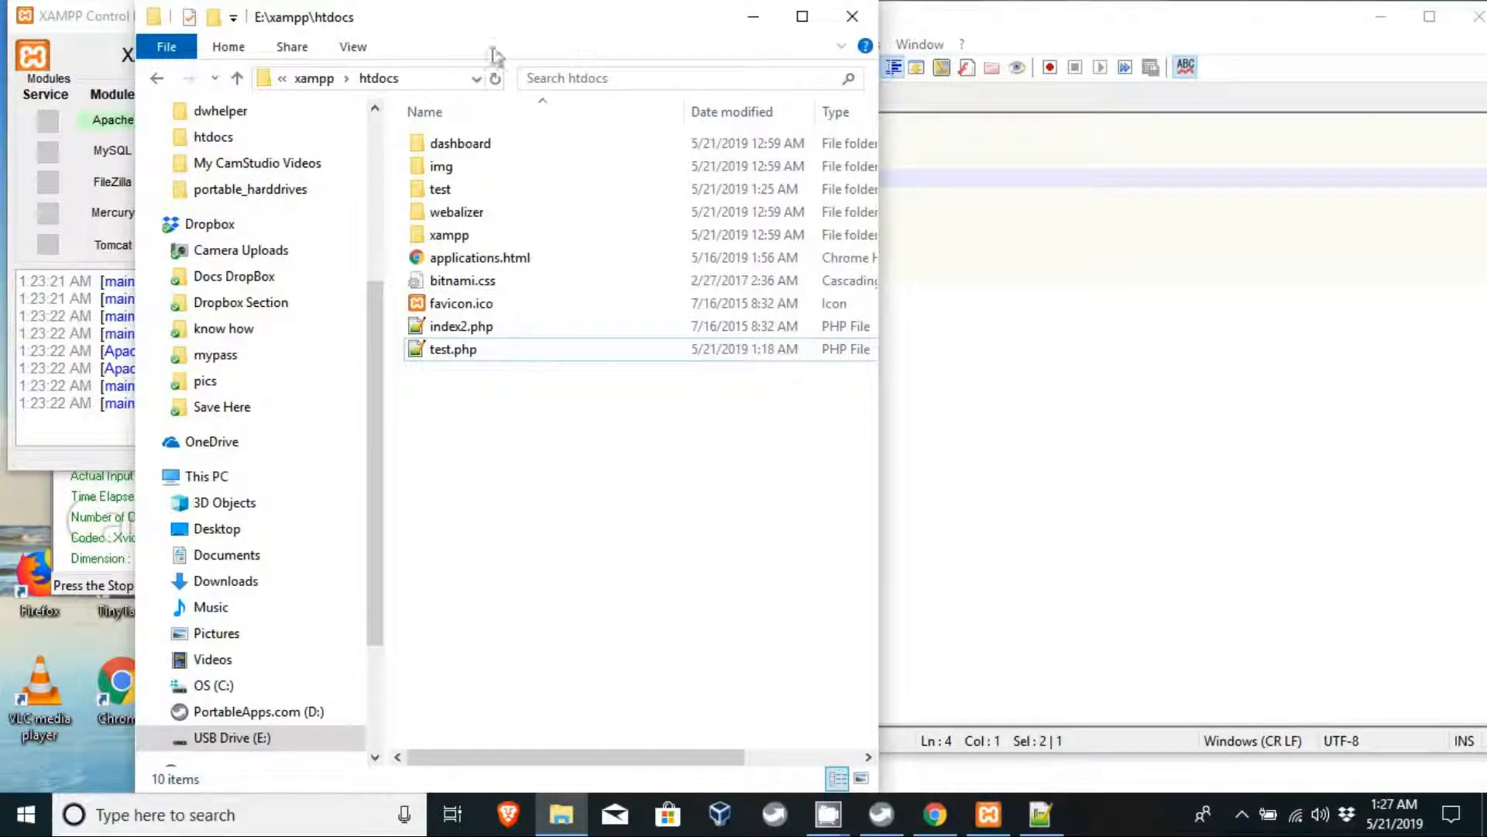
double_click(502, 19)
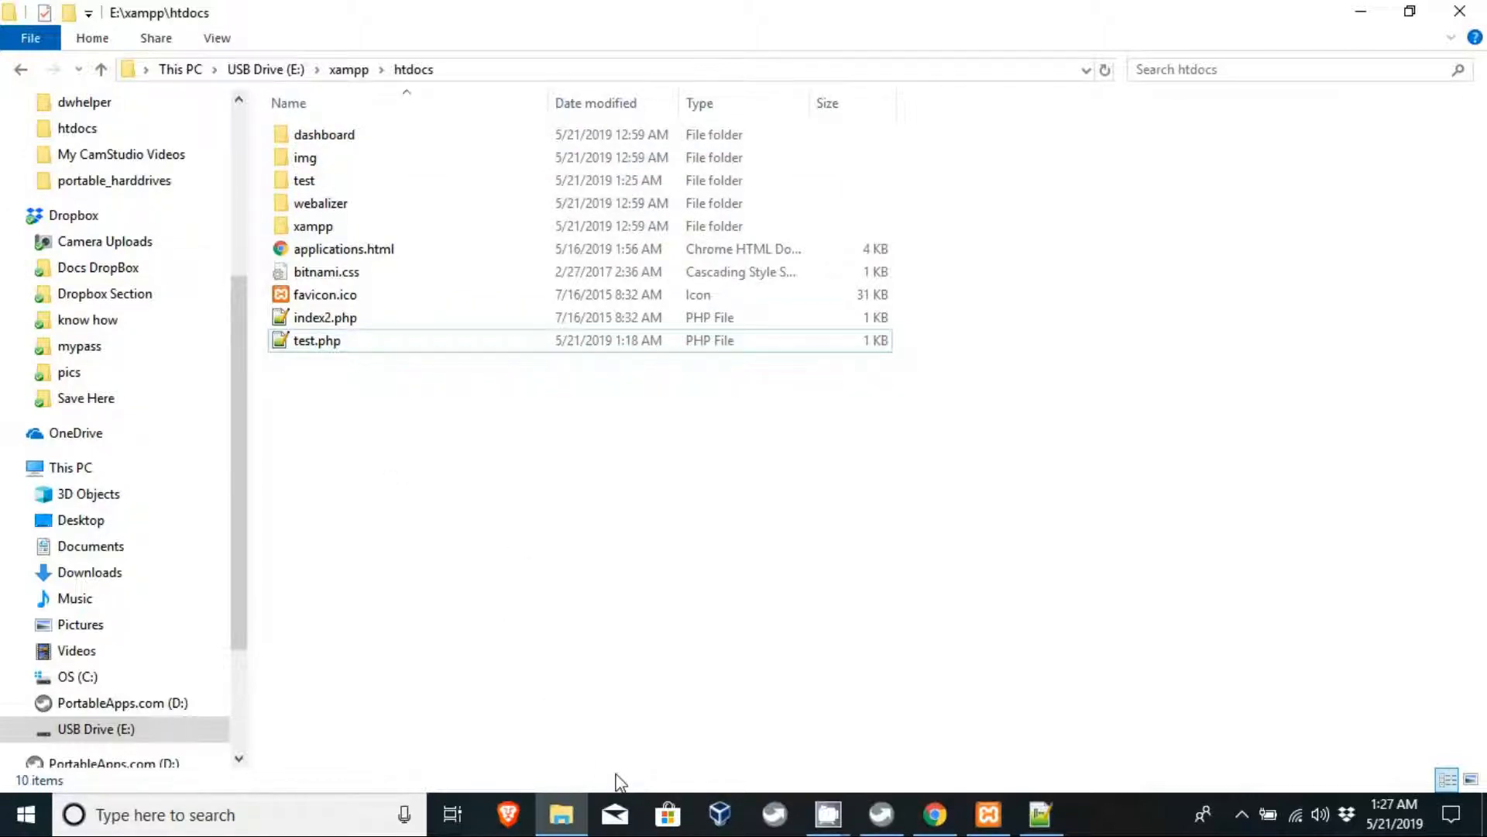
left_click(935, 813)
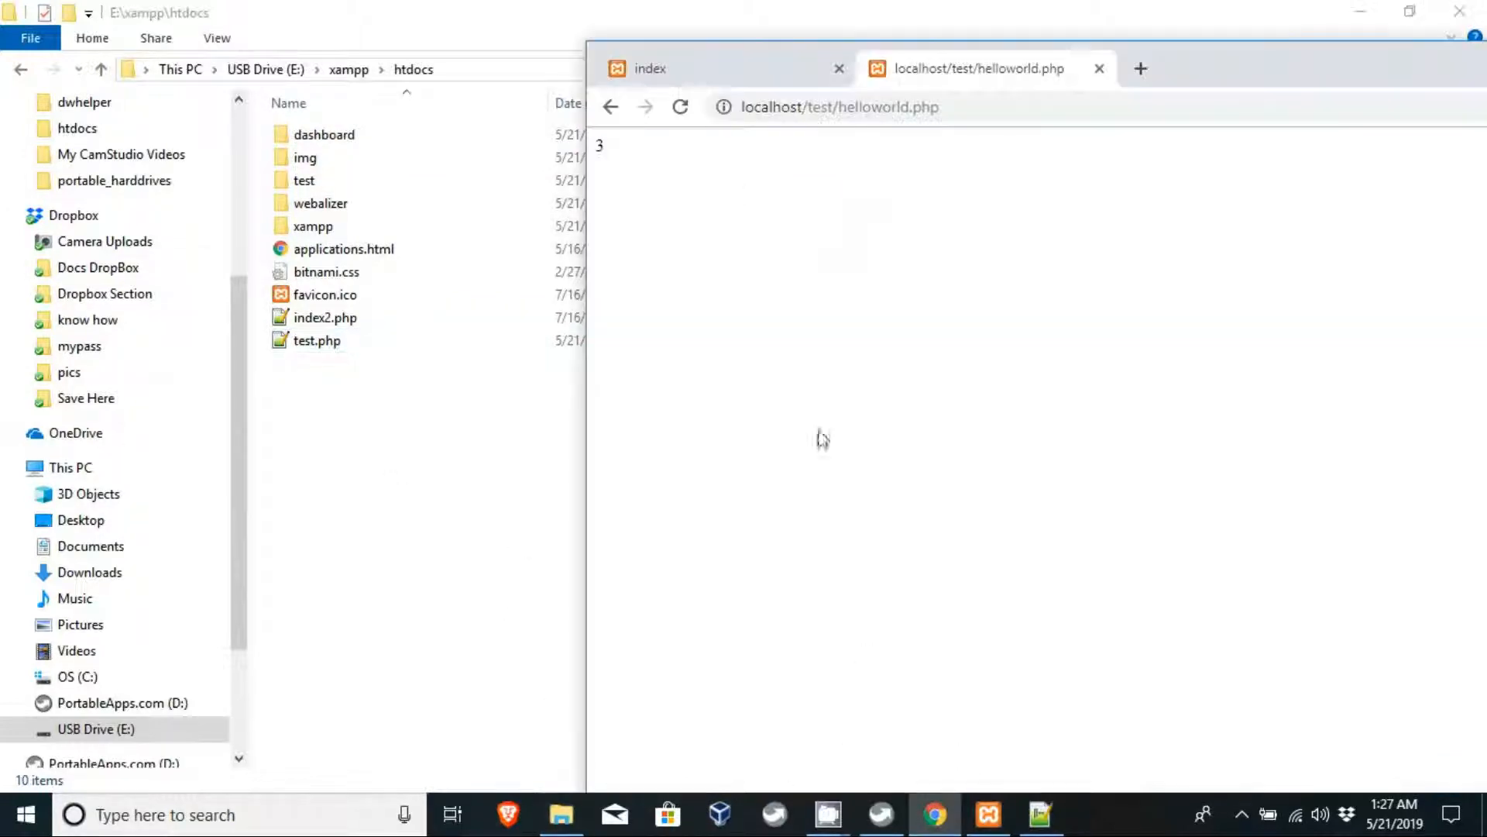
left_click_drag(1221, 79, 939, 1)
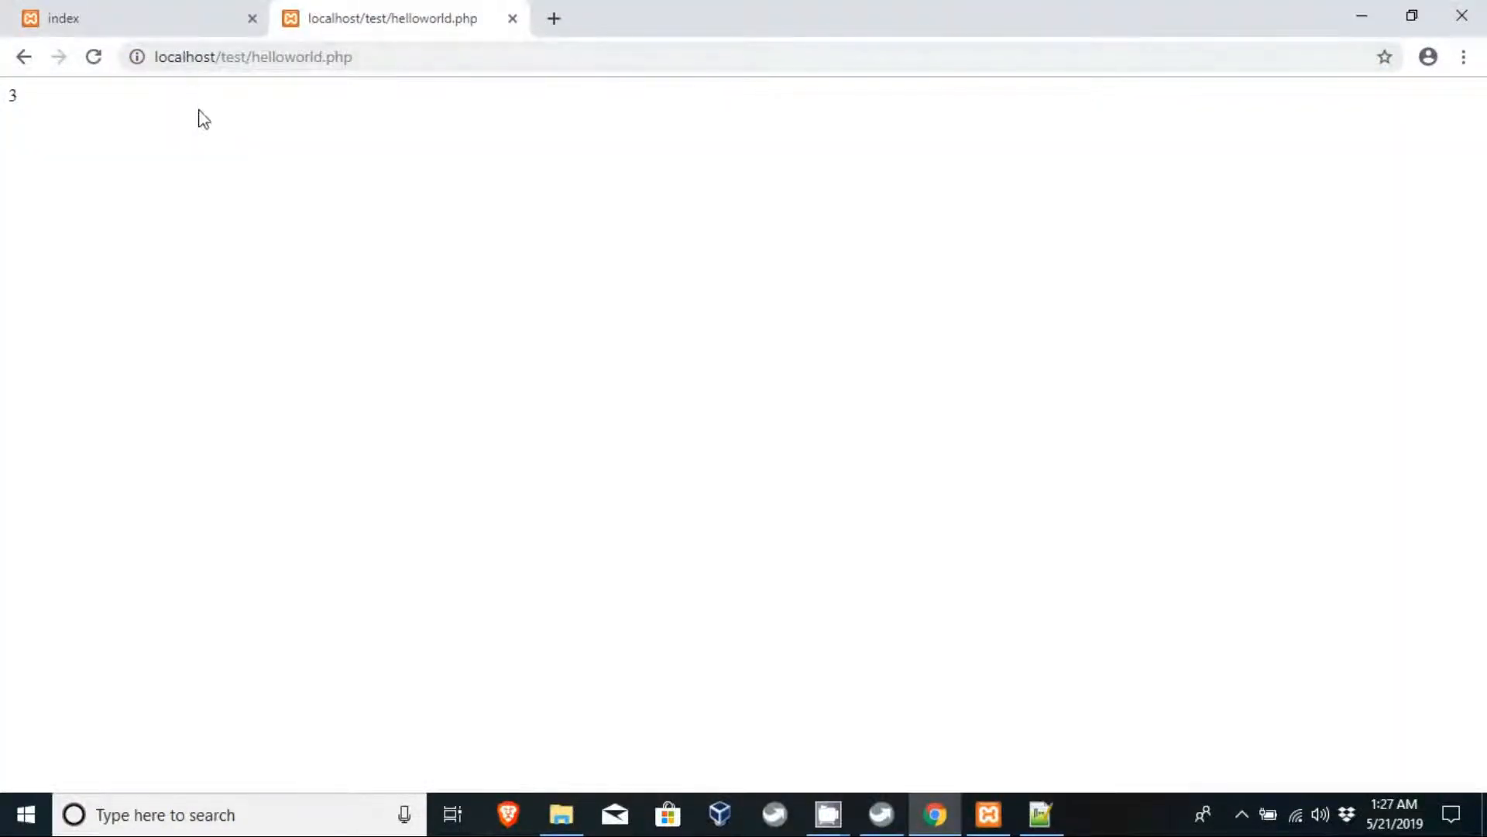